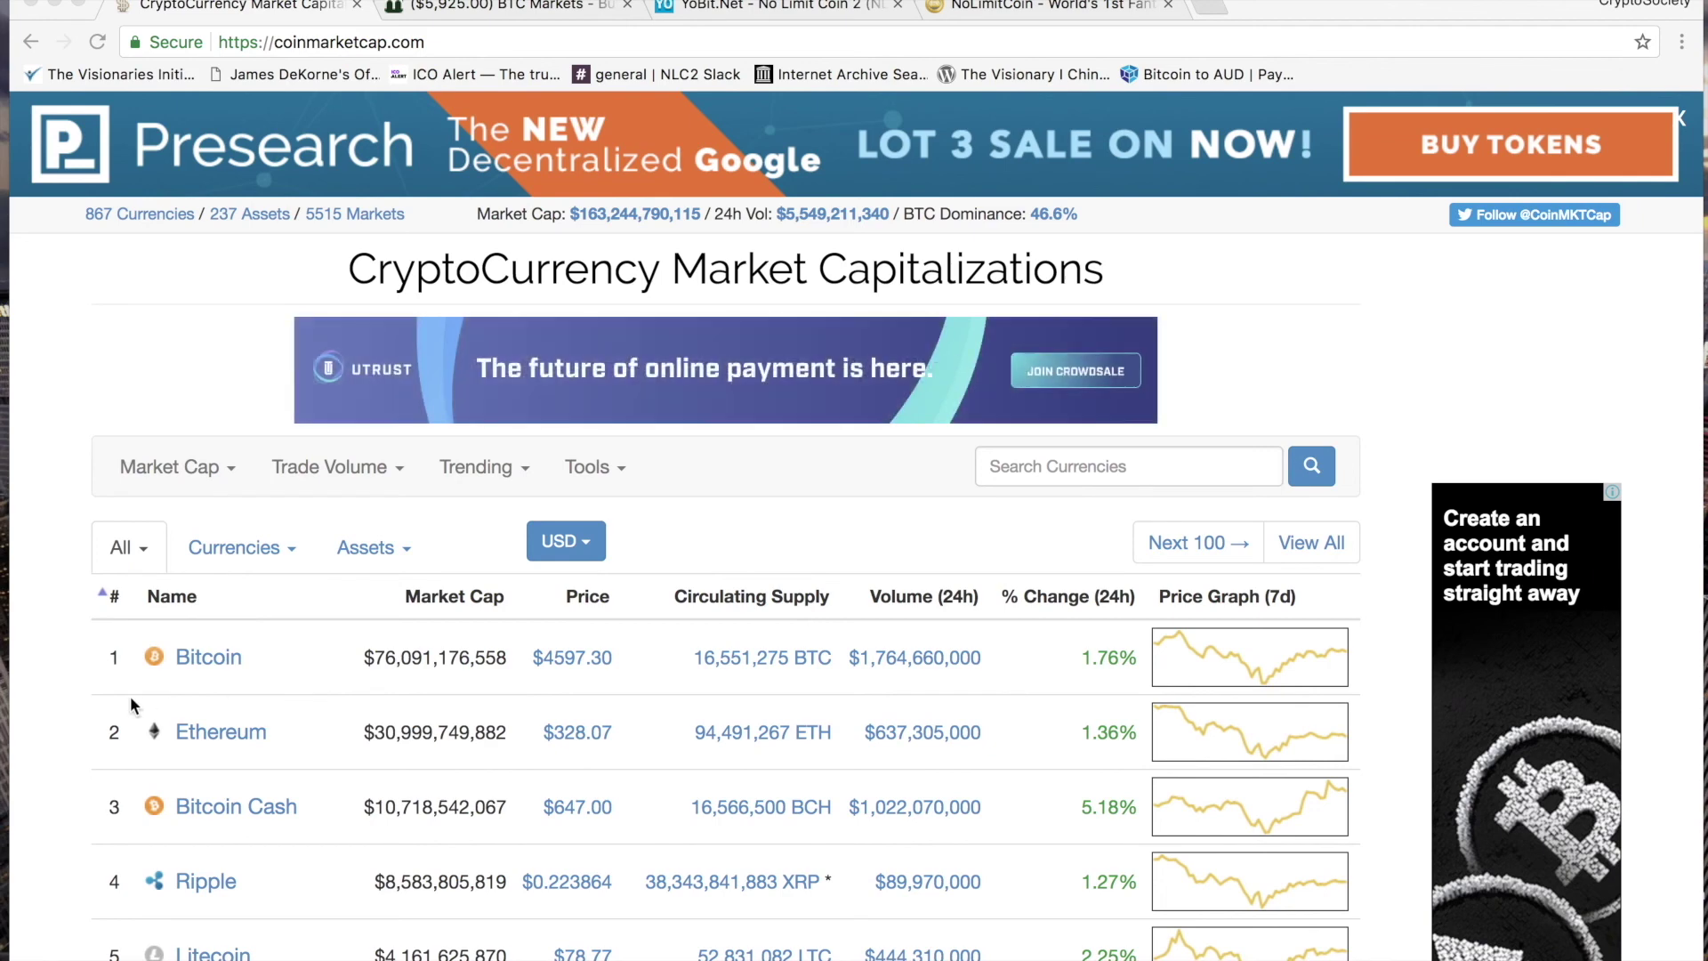
Examine the market caps, prices and ranking of the leading coins, from Bitcoin down to OmiseGO, on CoinMarketCap
{"action": "scroll", "coordinate": [99, 738], "scroll_direction": "down", "scroll_amount": 3}
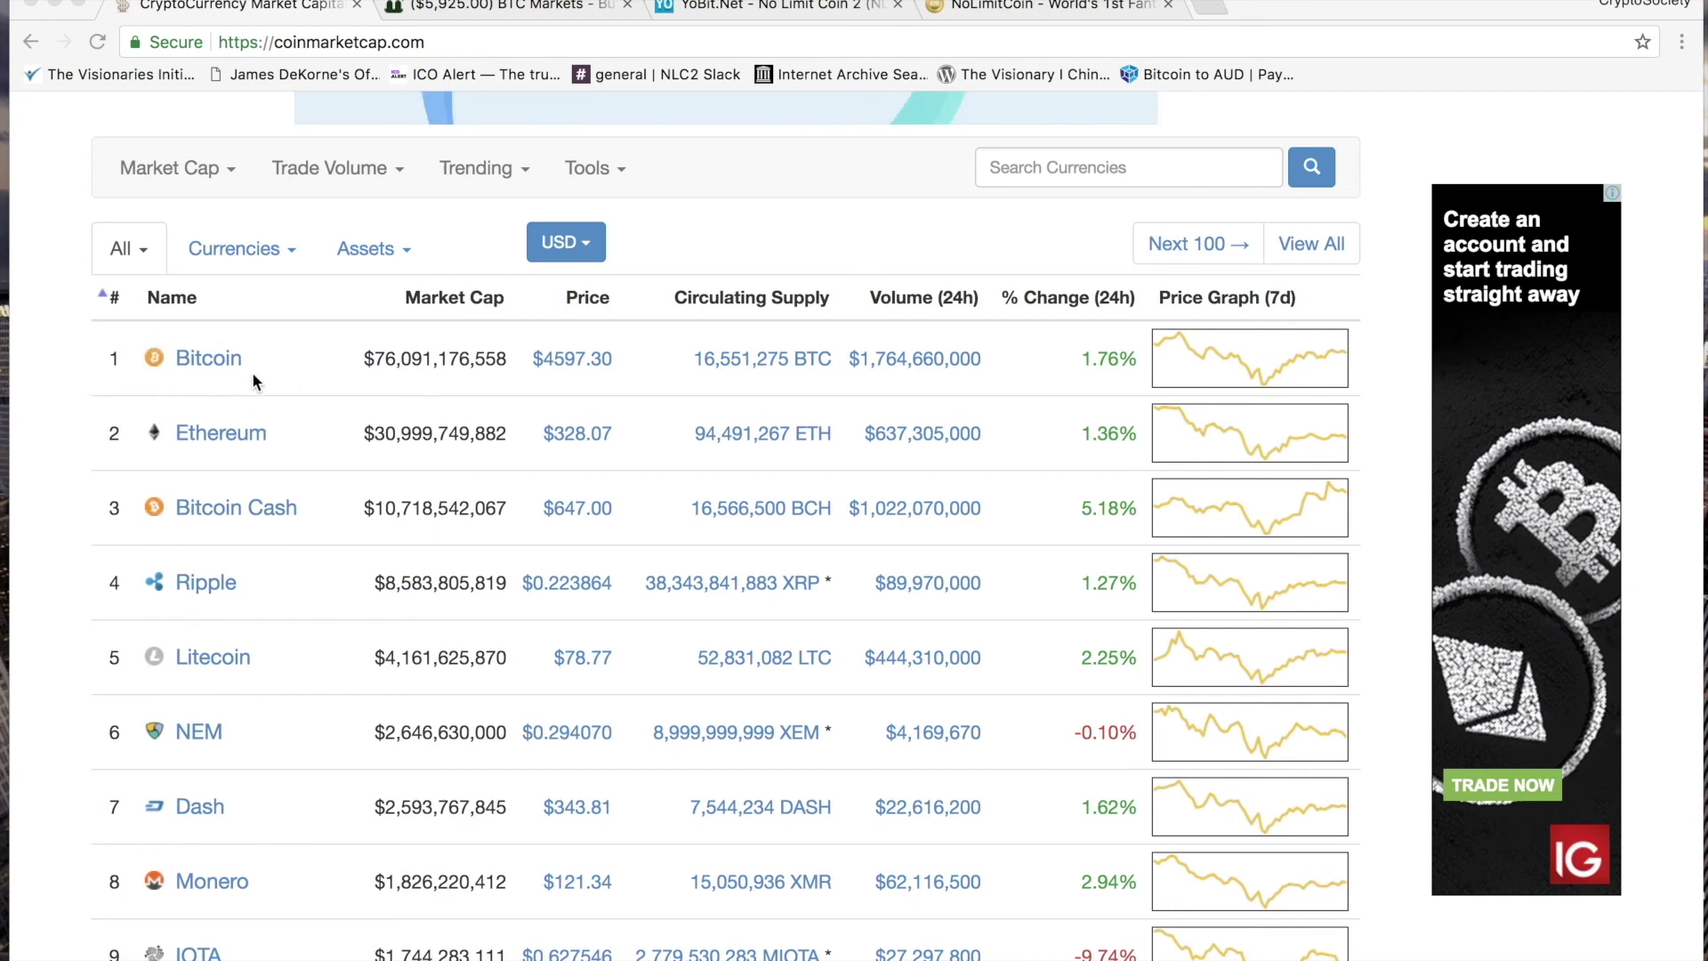
{"action": "scroll", "coordinate": [52, 674], "scroll_direction": "down", "scroll_amount": 3}
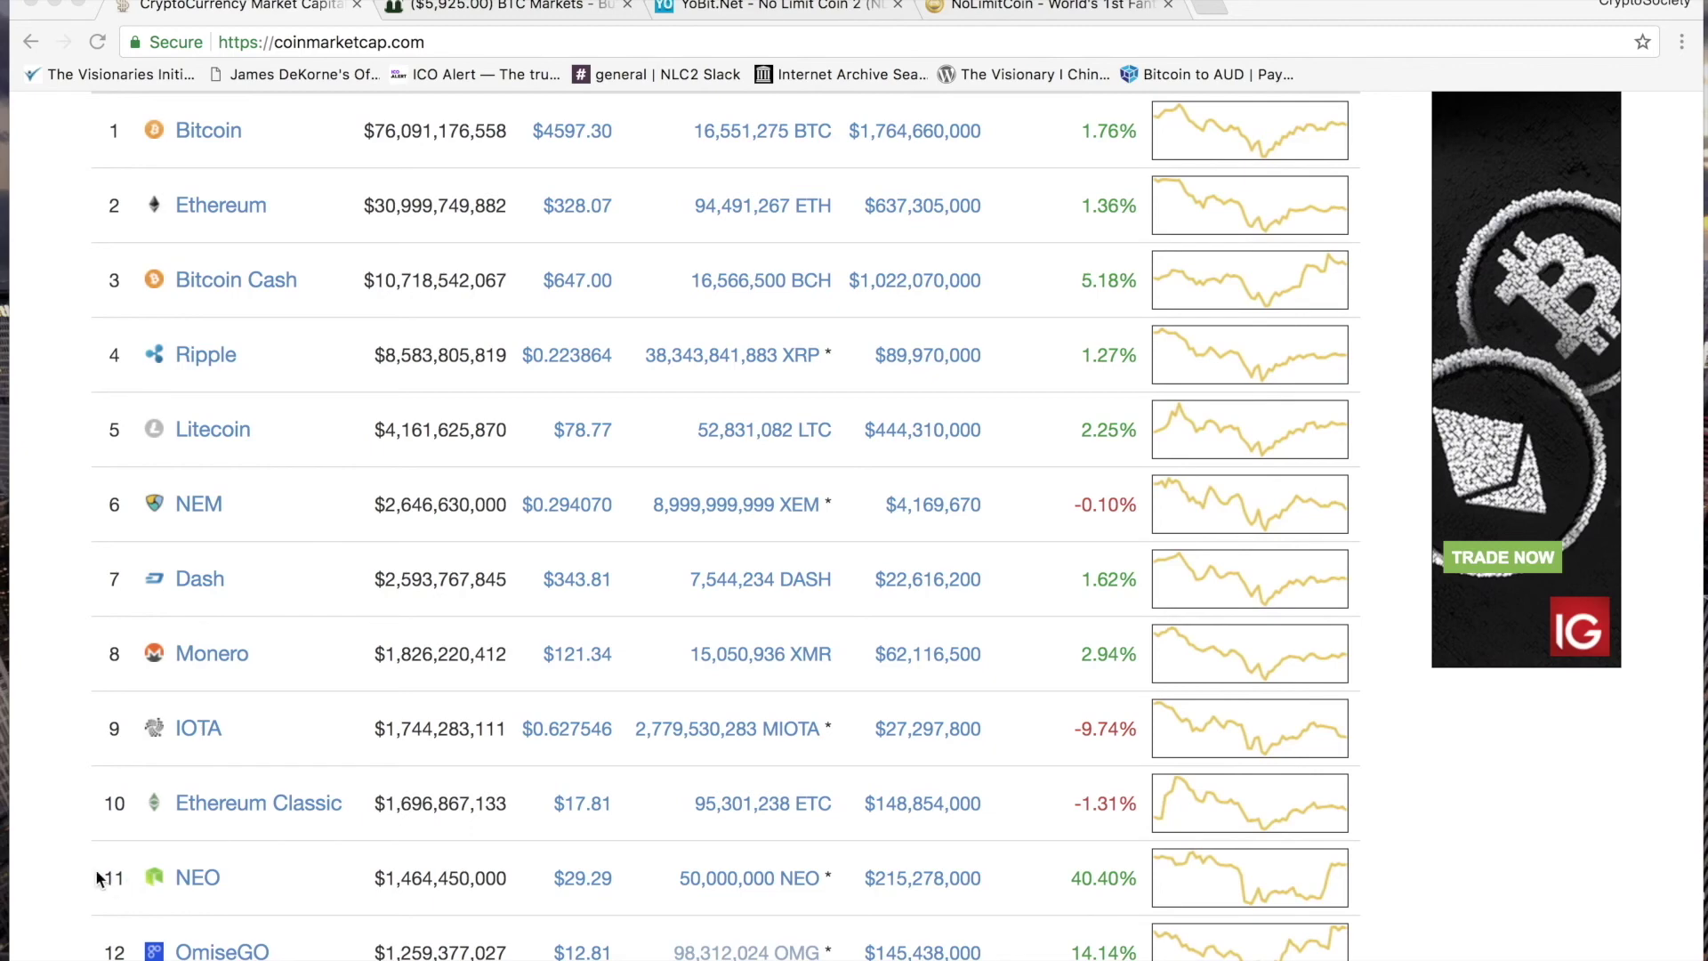
{"action": "scroll", "coordinate": [99, 878], "scroll_direction": "up", "scroll_amount": 1}
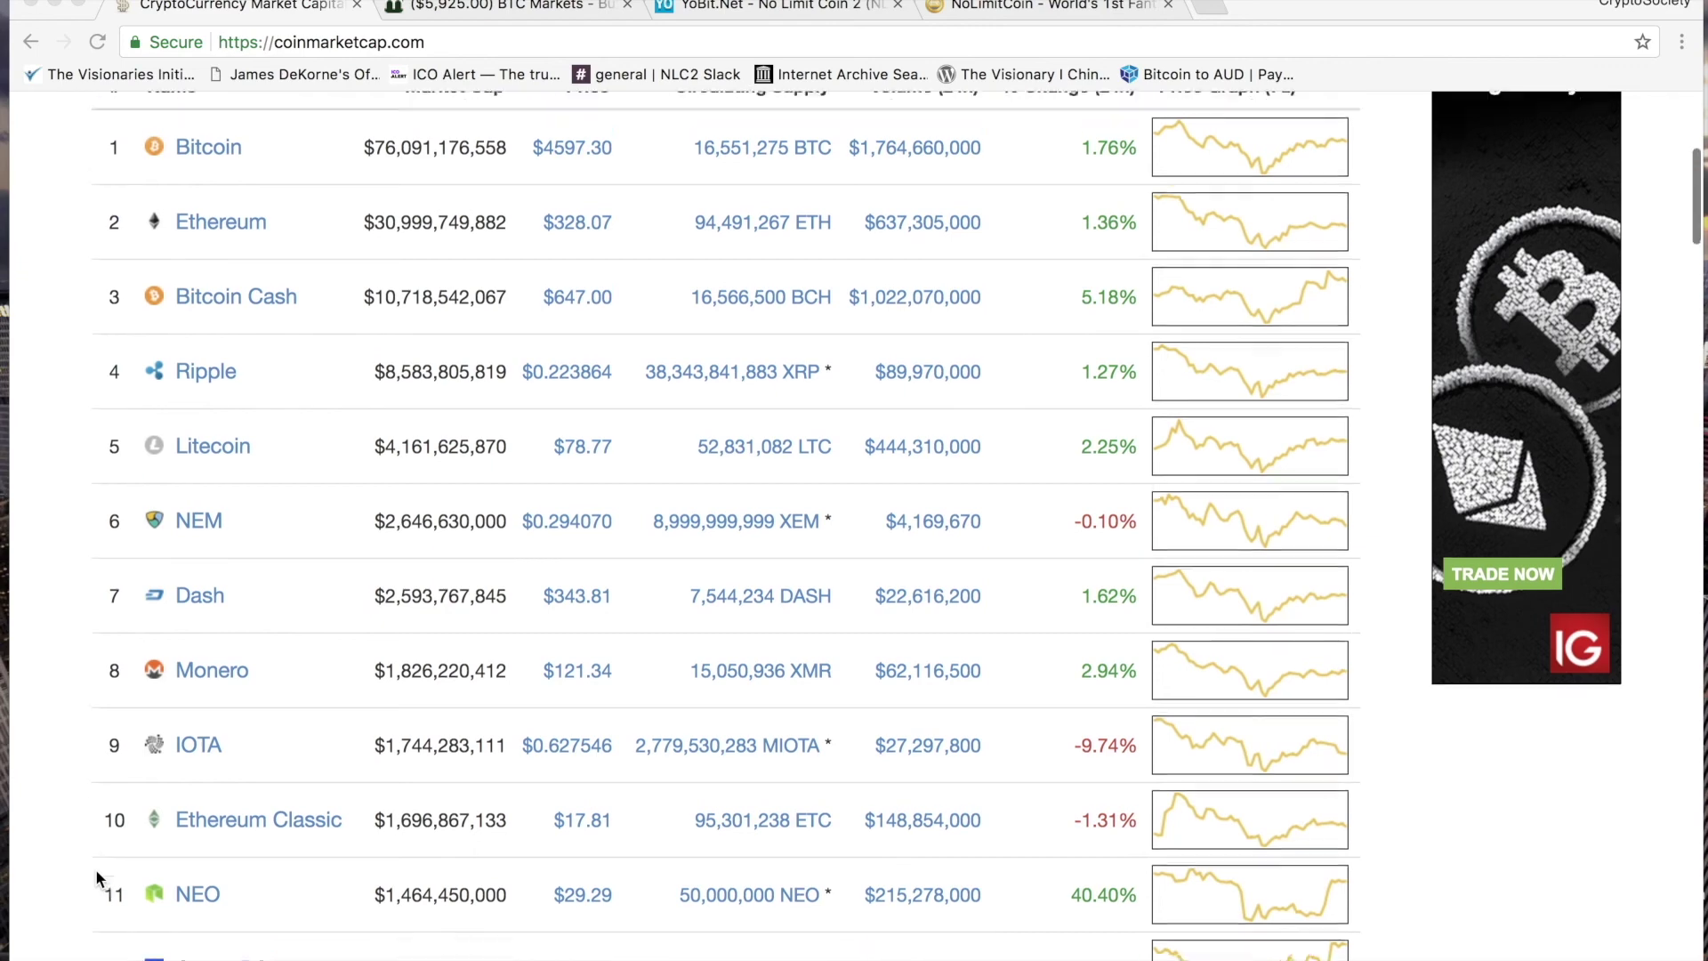
{"action": "scroll", "coordinate": [100, 878], "scroll_direction": "up", "scroll_amount": 3}
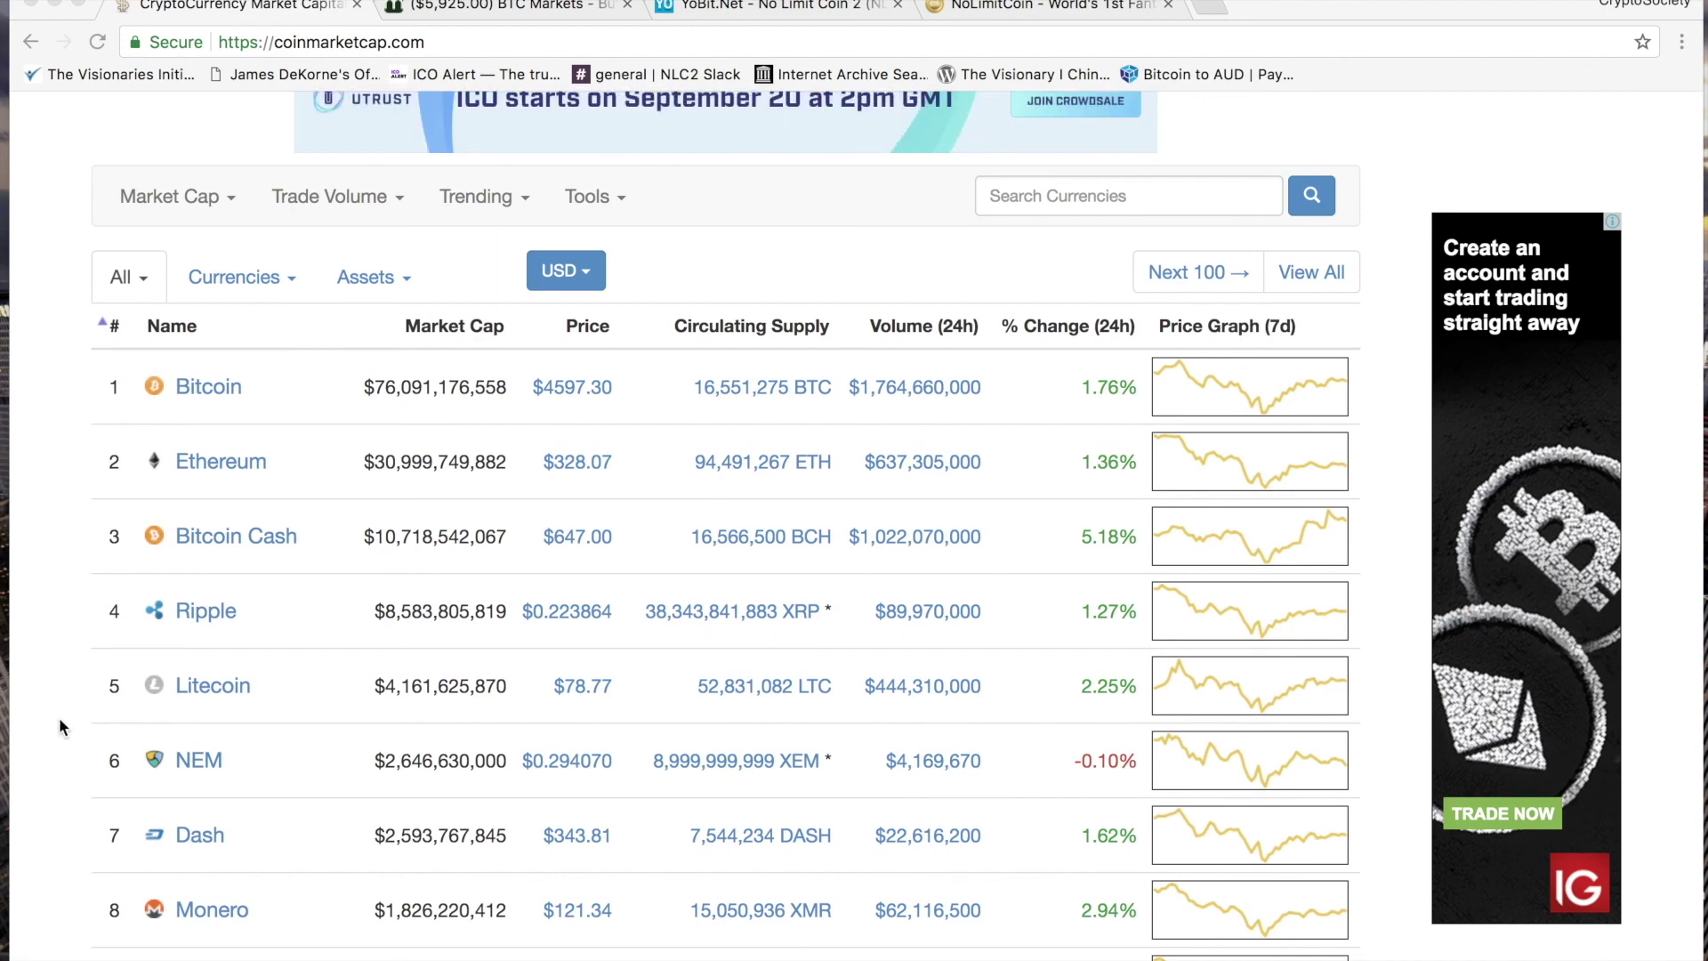
{"action": "scroll", "coordinate": [59, 717], "scroll_direction": "up", "scroll_amount": 1}
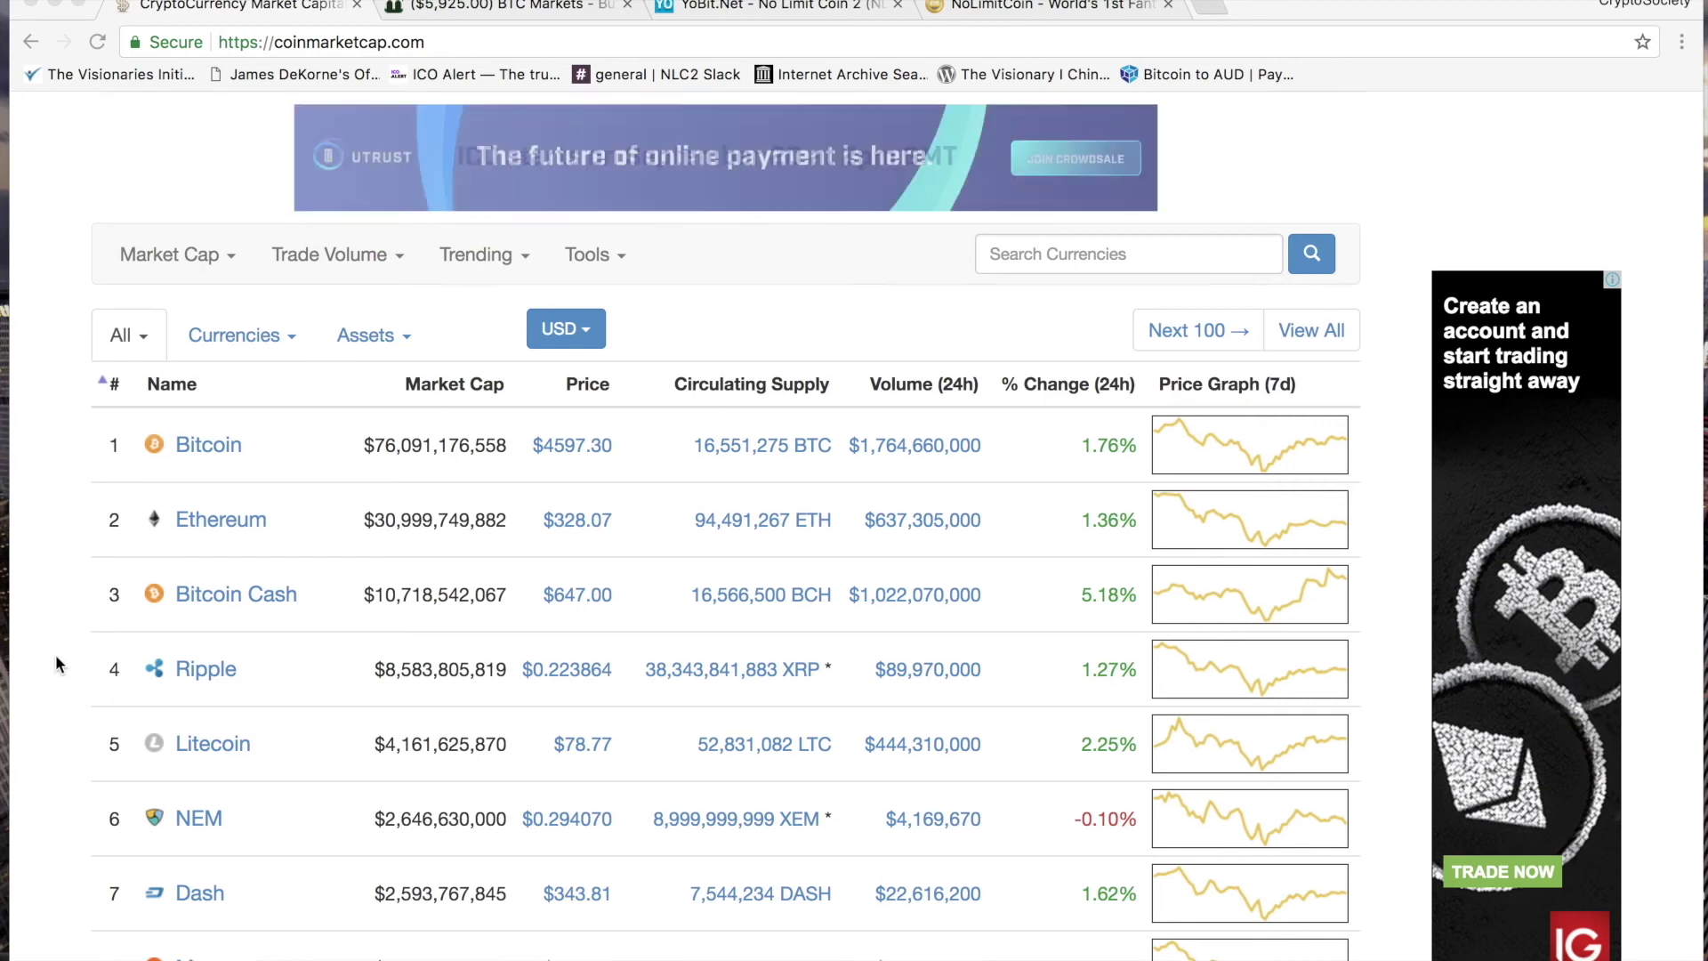
{"action": "scroll", "coordinate": [55, 663], "scroll_direction": "up", "scroll_amount": 1}
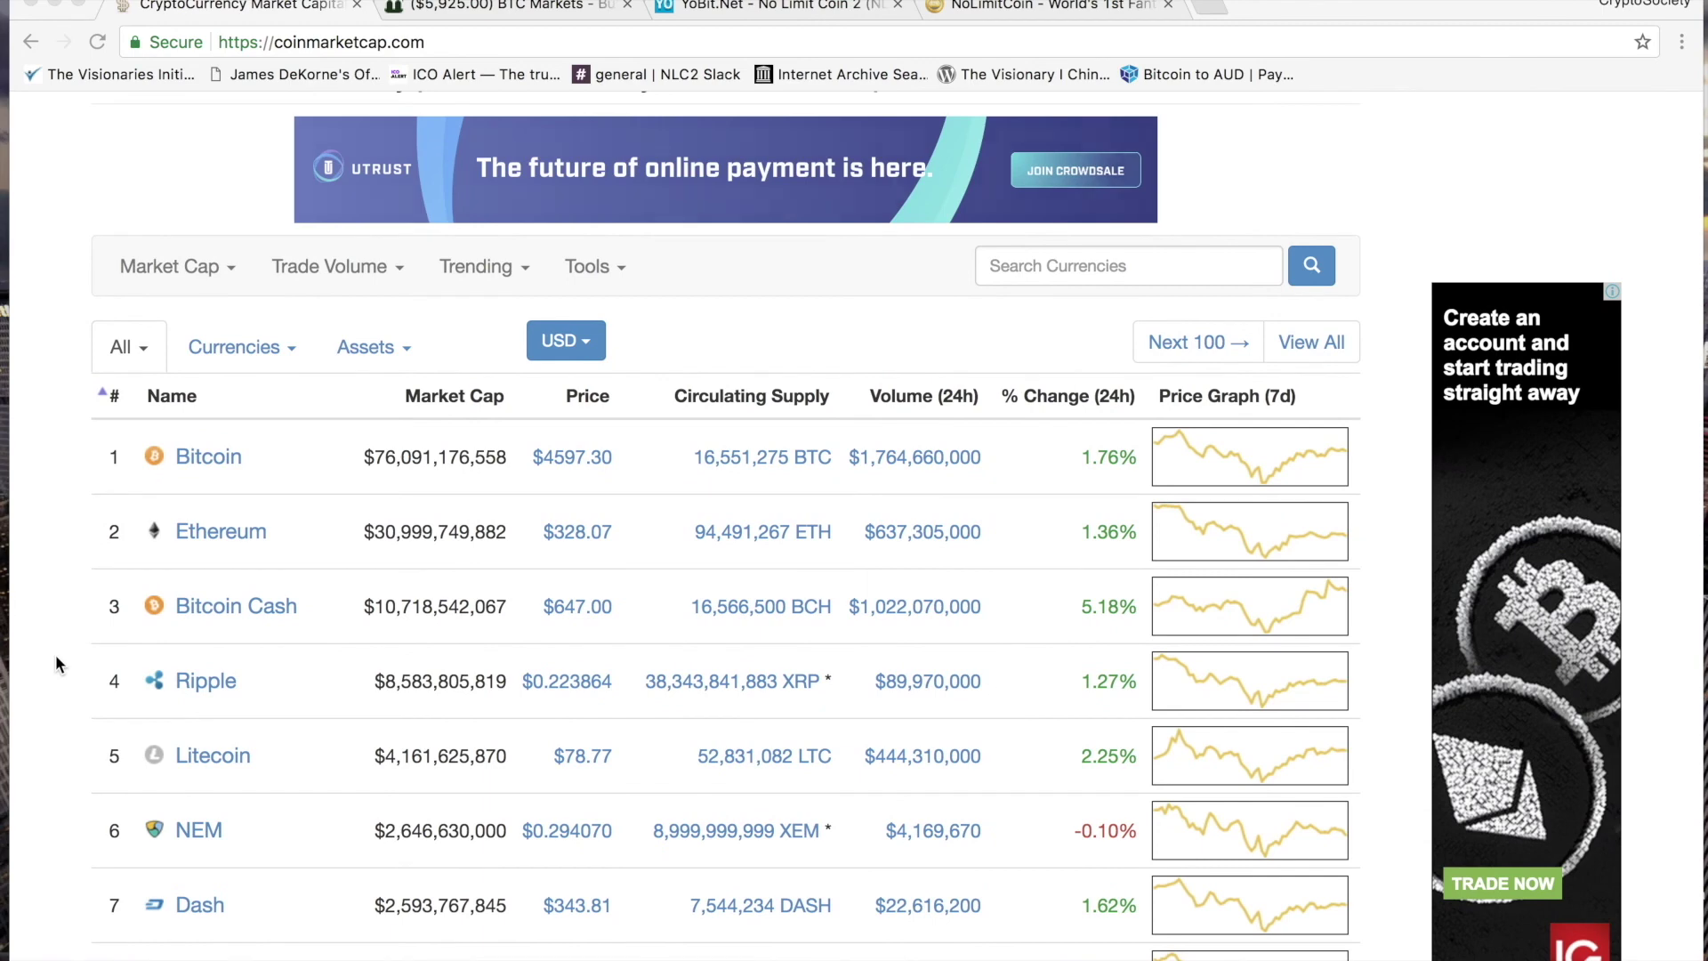
{"action": "scroll", "coordinate": [55, 663], "scroll_direction": "up", "scroll_amount": 3}
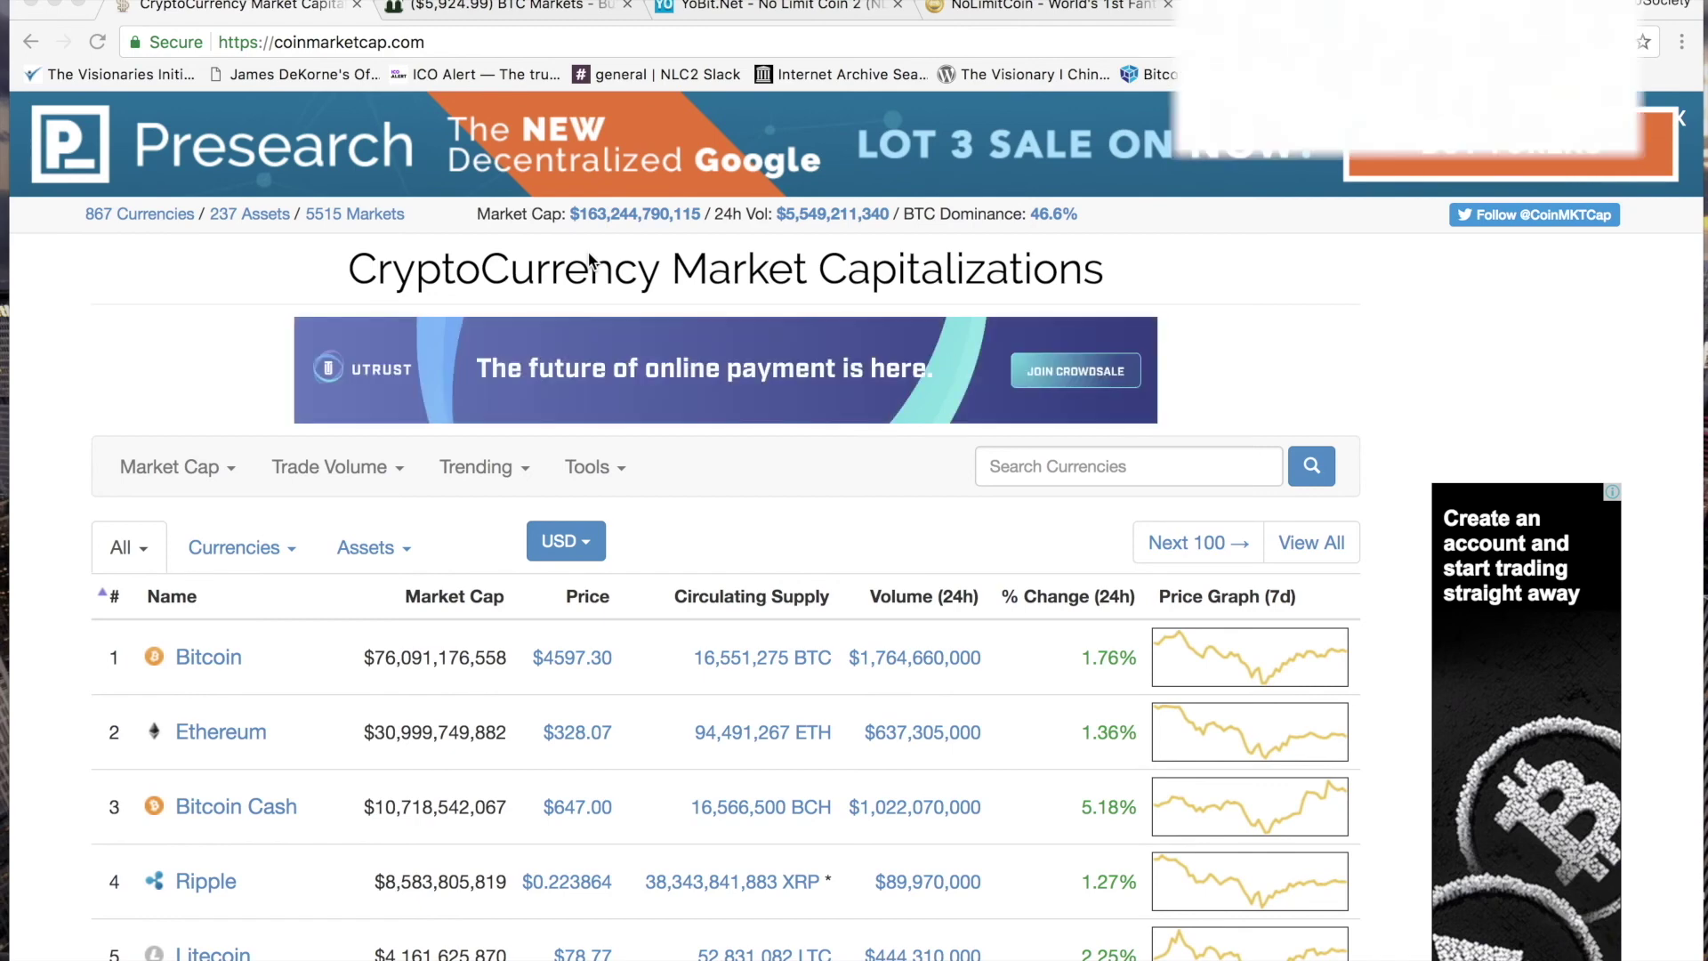
View the BTC Markets home page, and examine the 24-hour changes of the coins ranked 1 to 22 on CoinMarketCap
{"action": "left_click", "coordinate": [563, 8]}
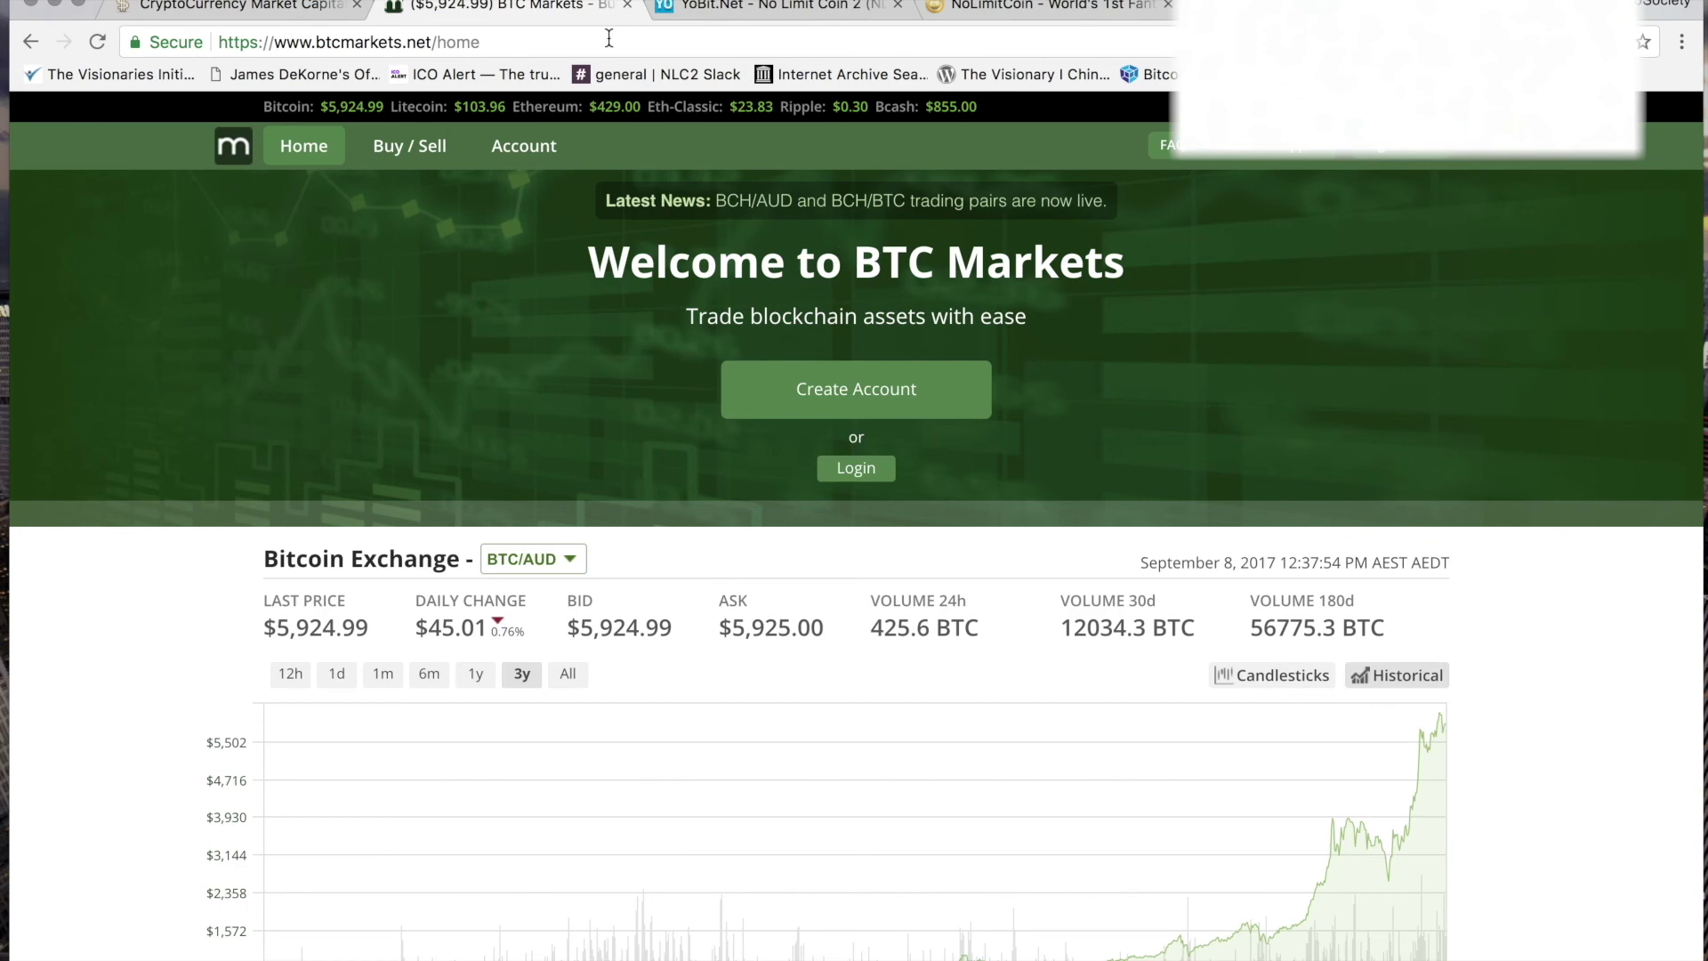
{"action": "left_click", "coordinate": [307, 5]}
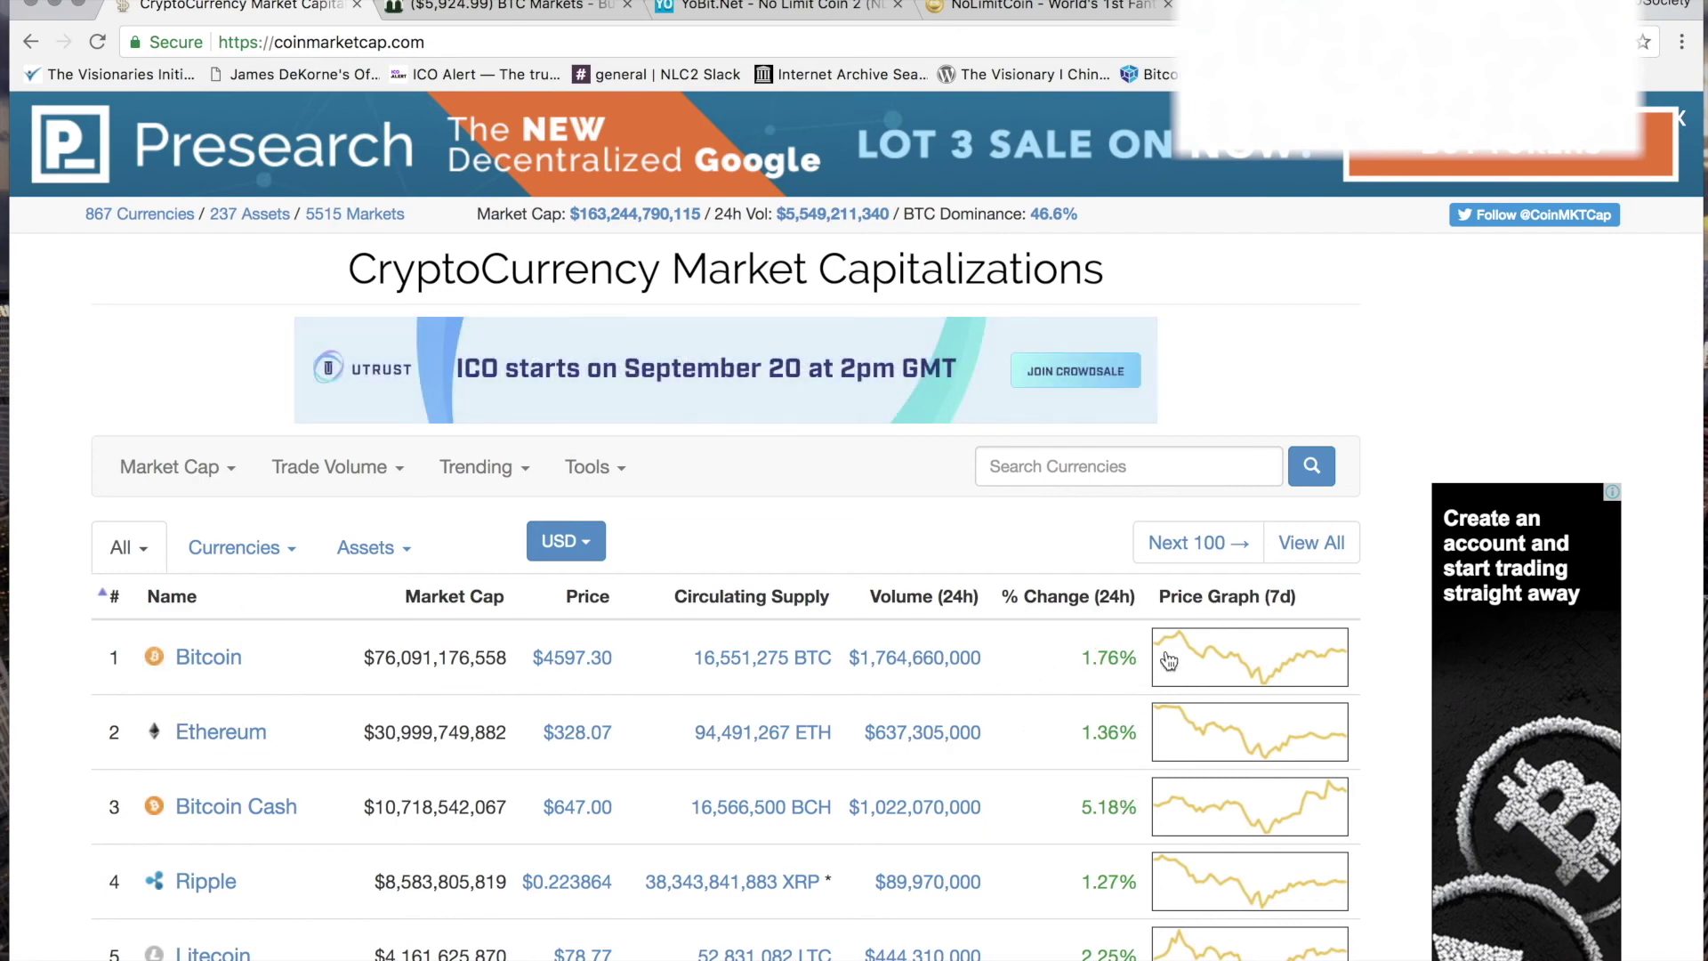
{"action": "scroll", "coordinate": [1117, 770], "scroll_direction": "down", "scroll_amount": 4}
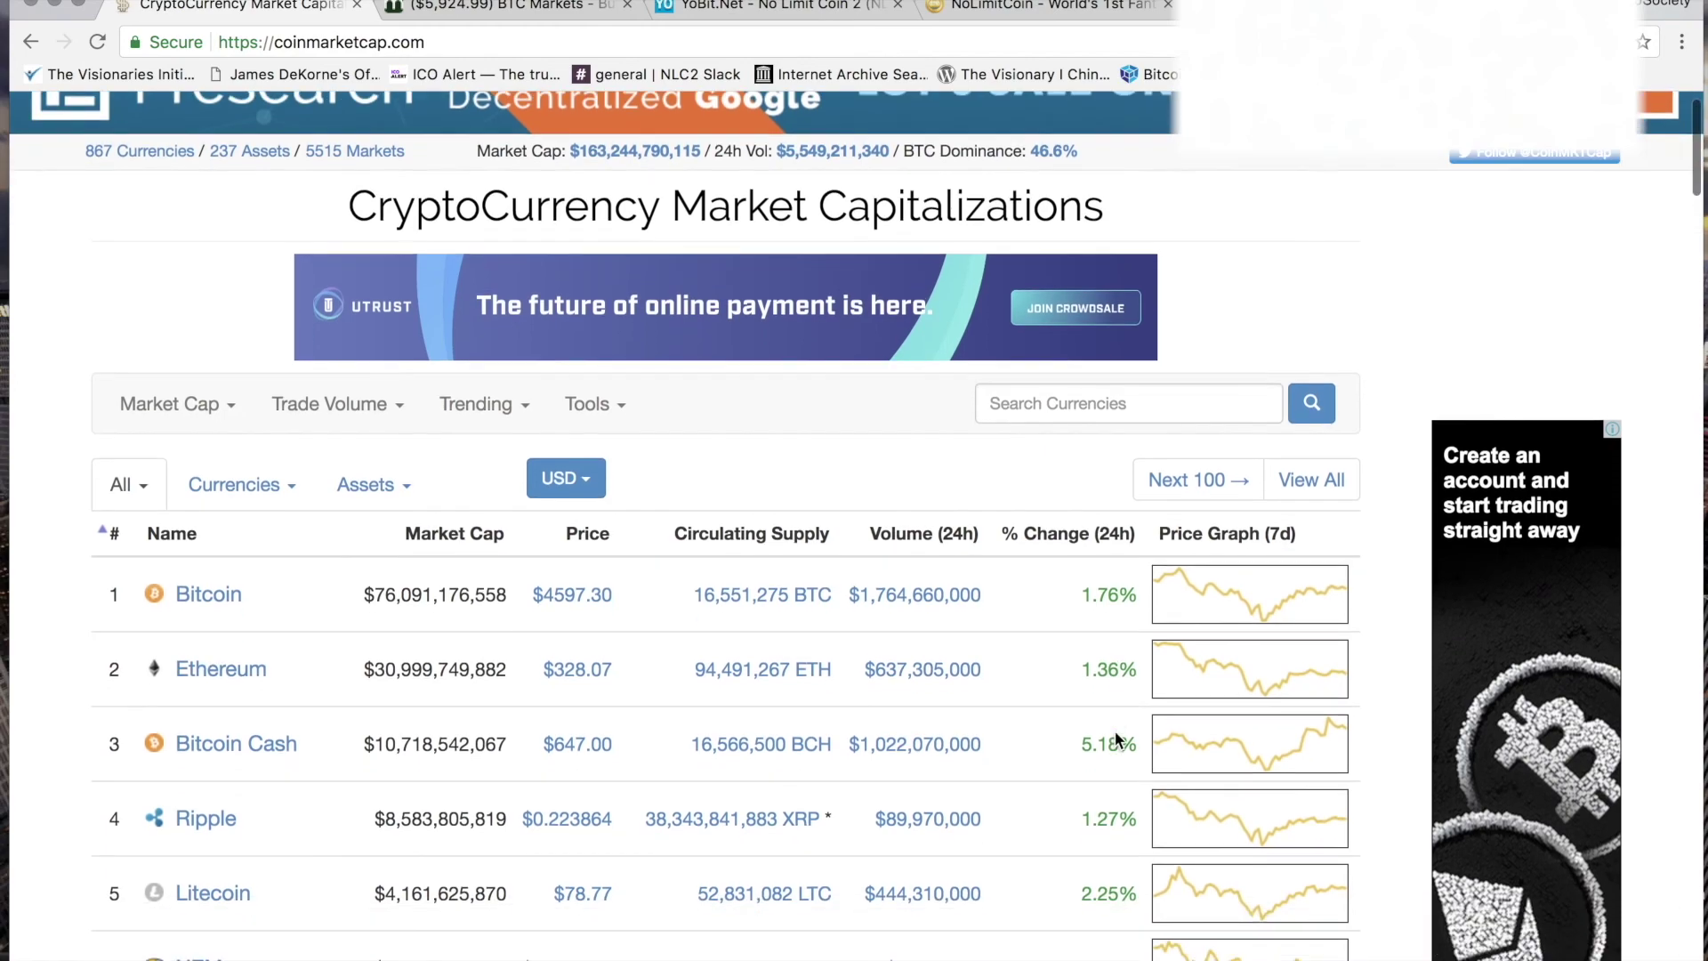
{"action": "scroll", "coordinate": [1114, 730], "scroll_direction": "down", "scroll_amount": 7}
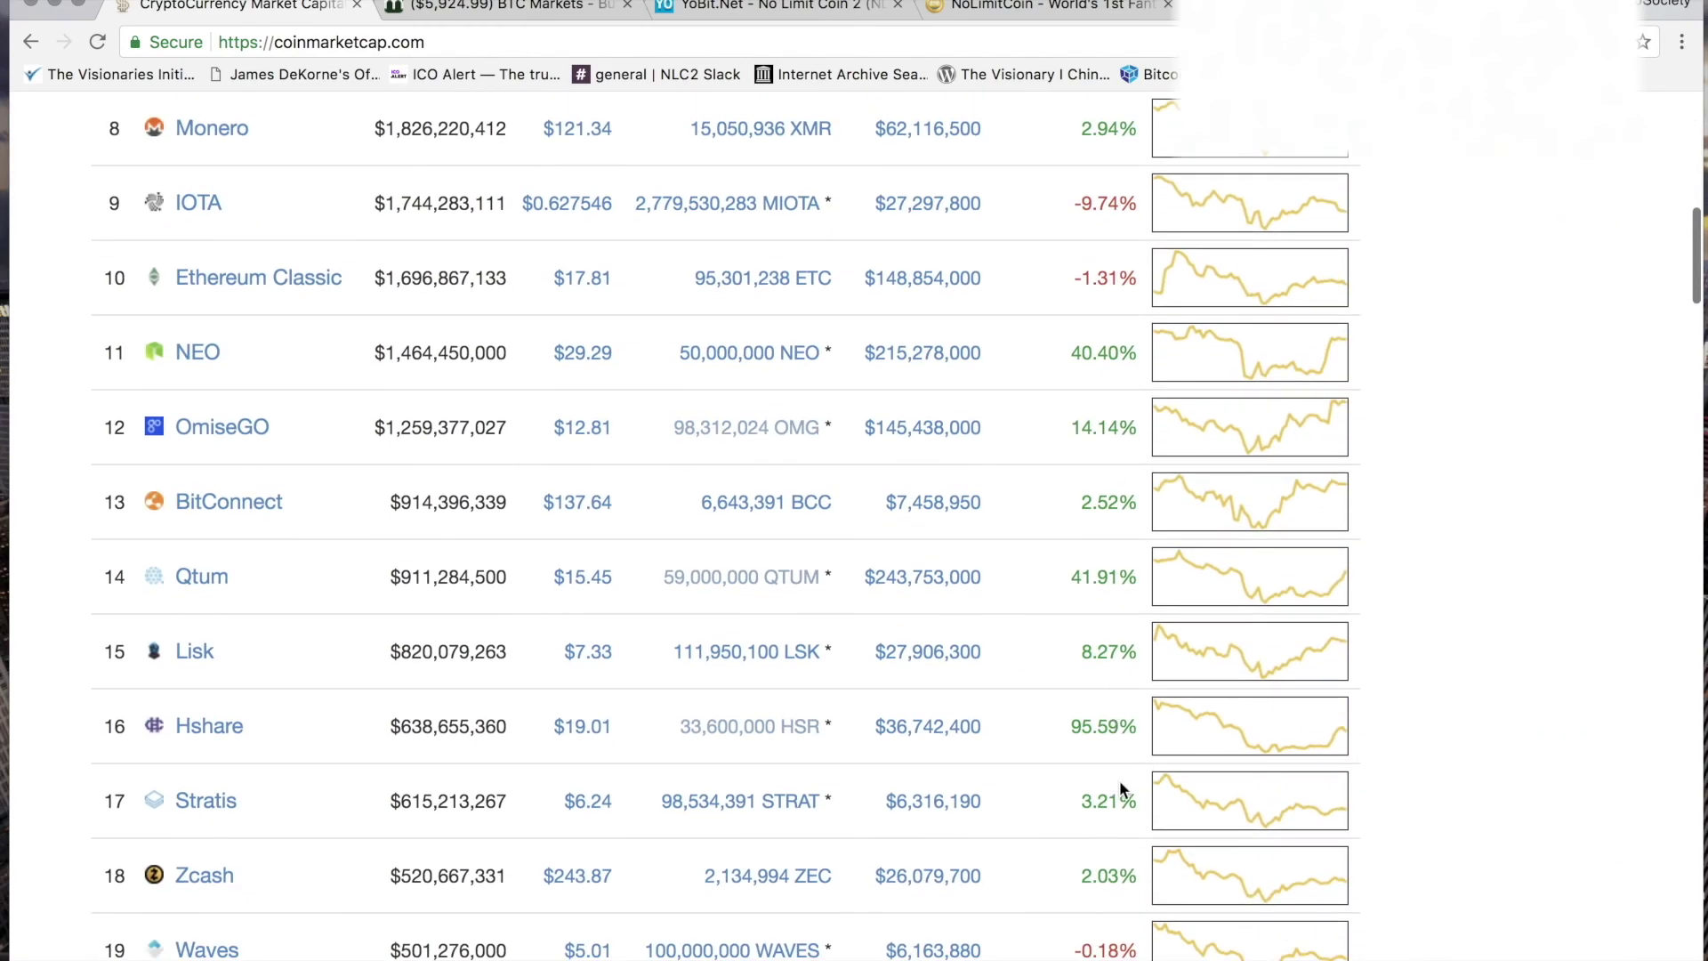
{"action": "scroll", "coordinate": [1119, 781], "scroll_direction": "down", "scroll_amount": 1}
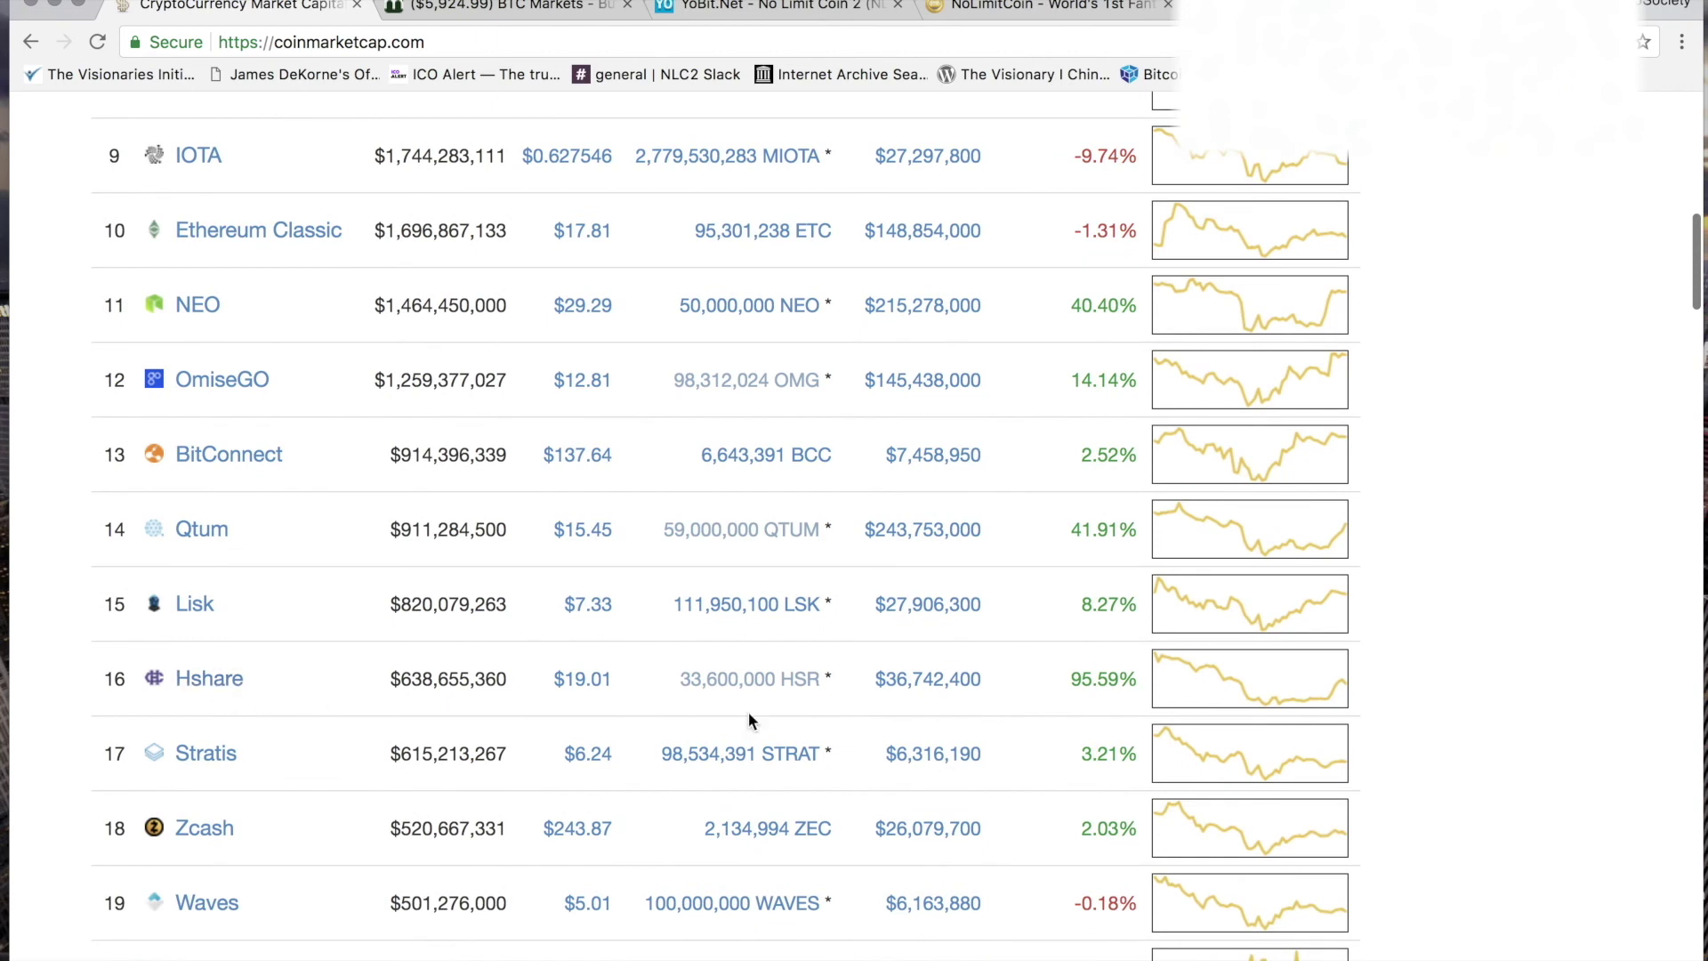
{"action": "scroll", "coordinate": [1087, 691], "scroll_direction": "down", "scroll_amount": 3}
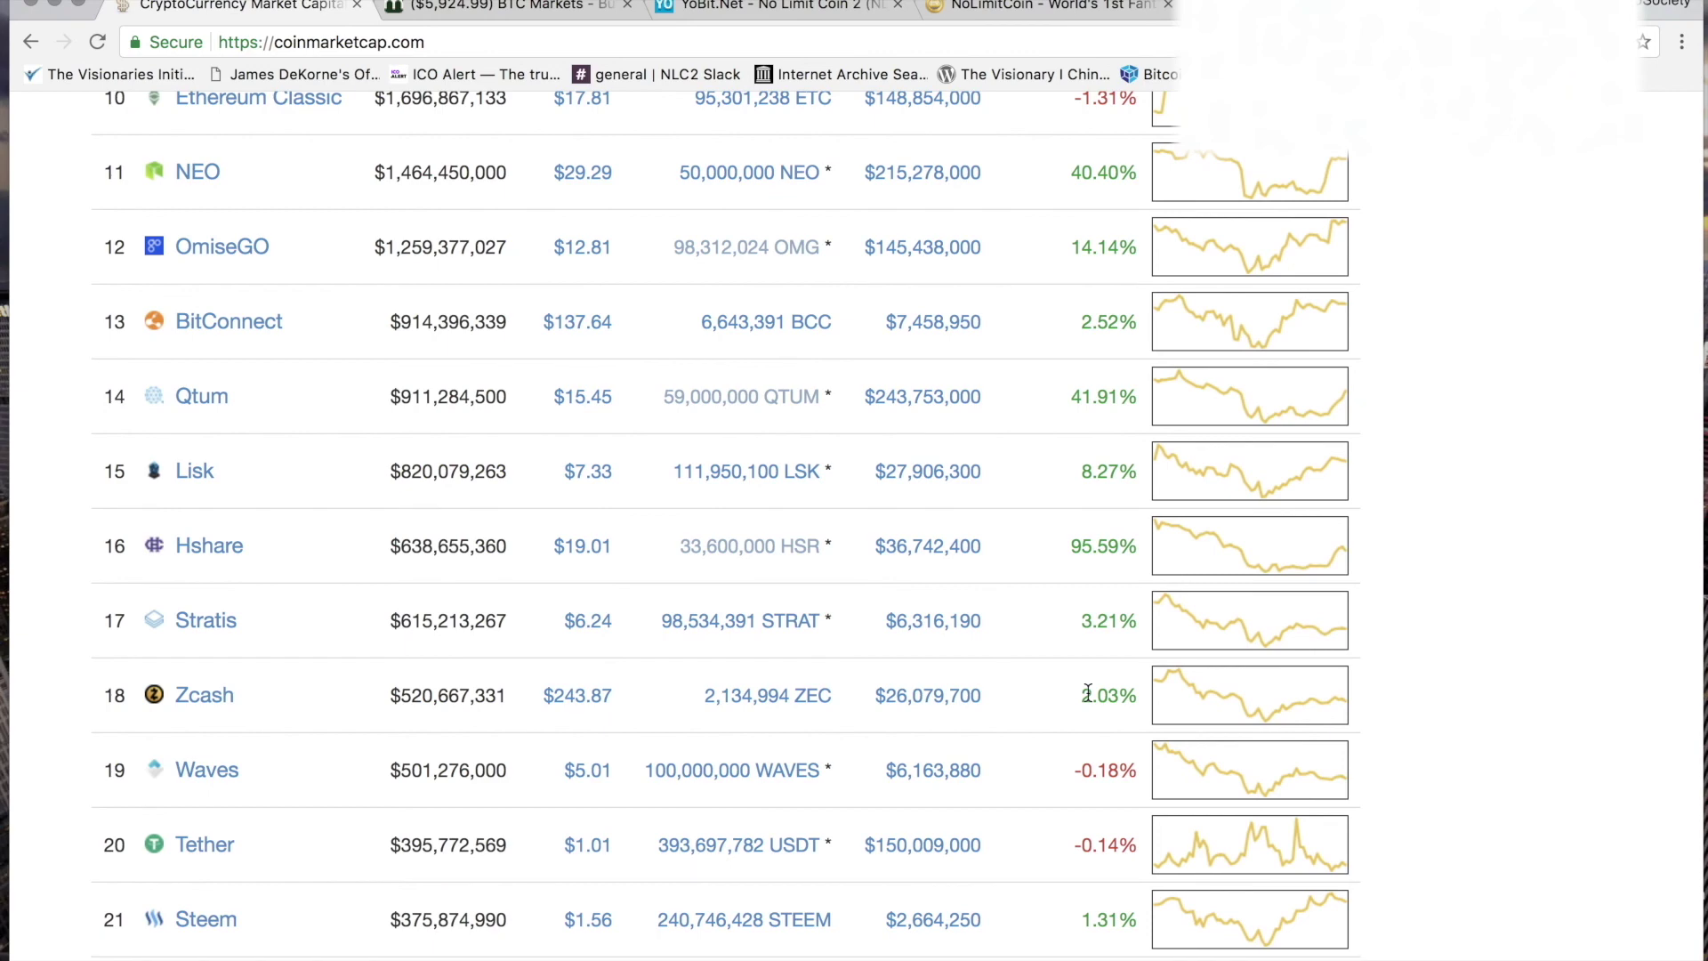
{"action": "scroll", "coordinate": [1087, 691], "scroll_direction": "down", "scroll_amount": 1}
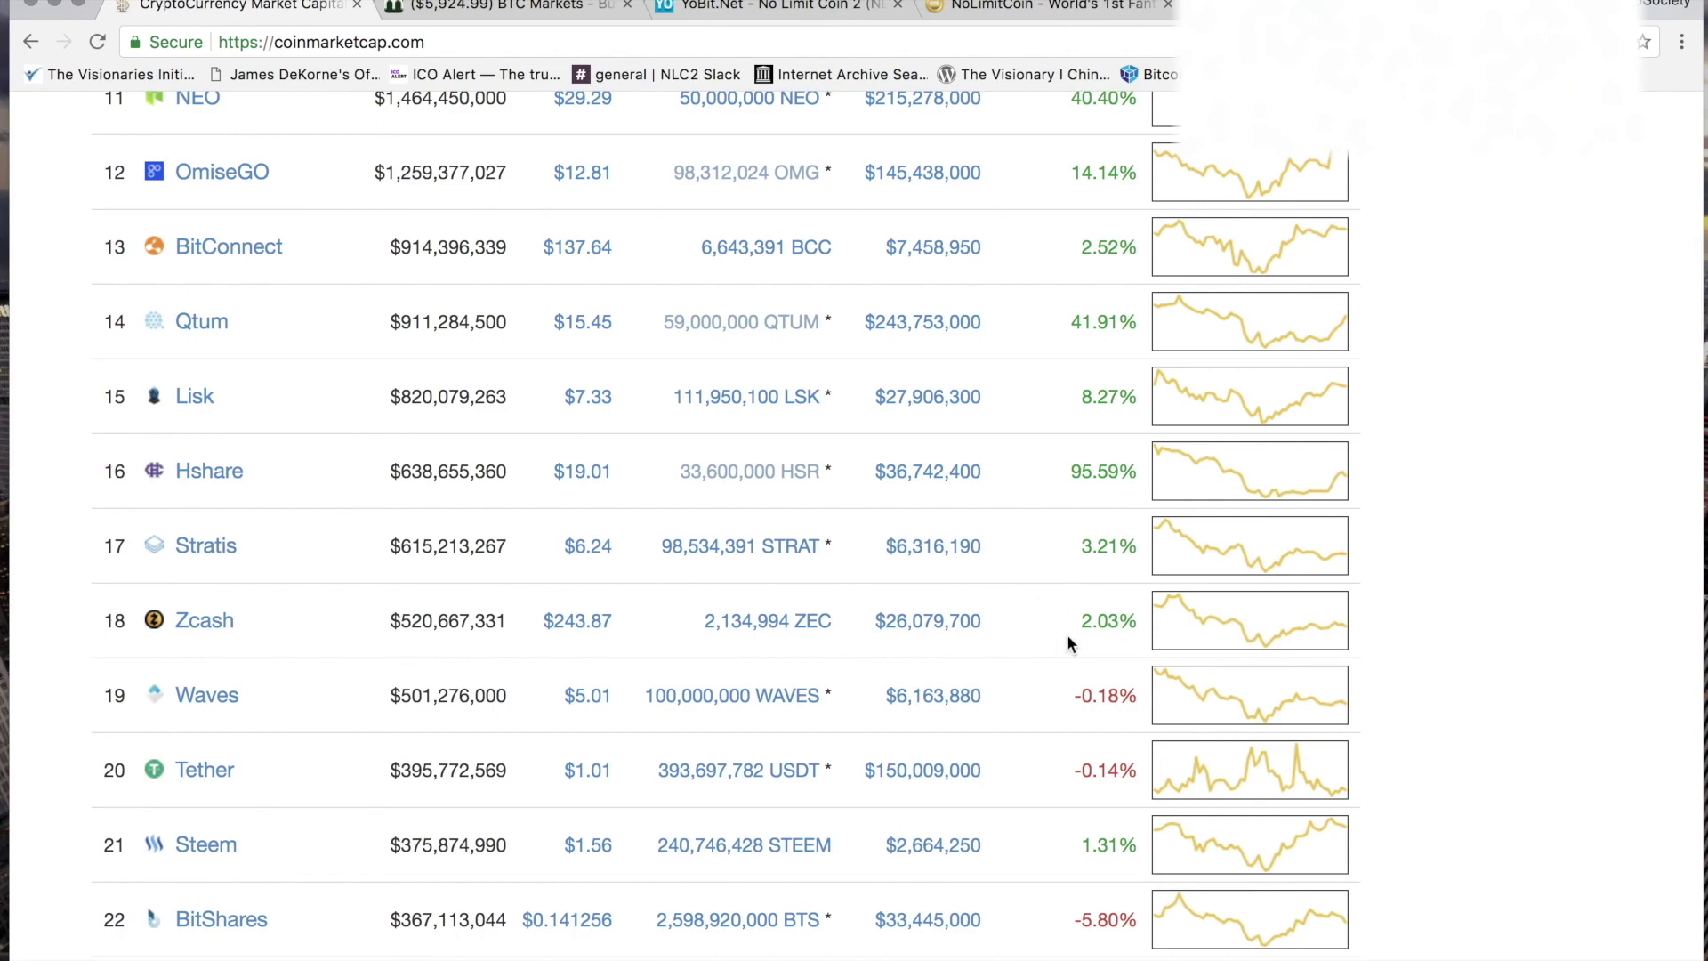
{"action": "scroll", "coordinate": [1066, 633], "scroll_direction": "up", "scroll_amount": 15}
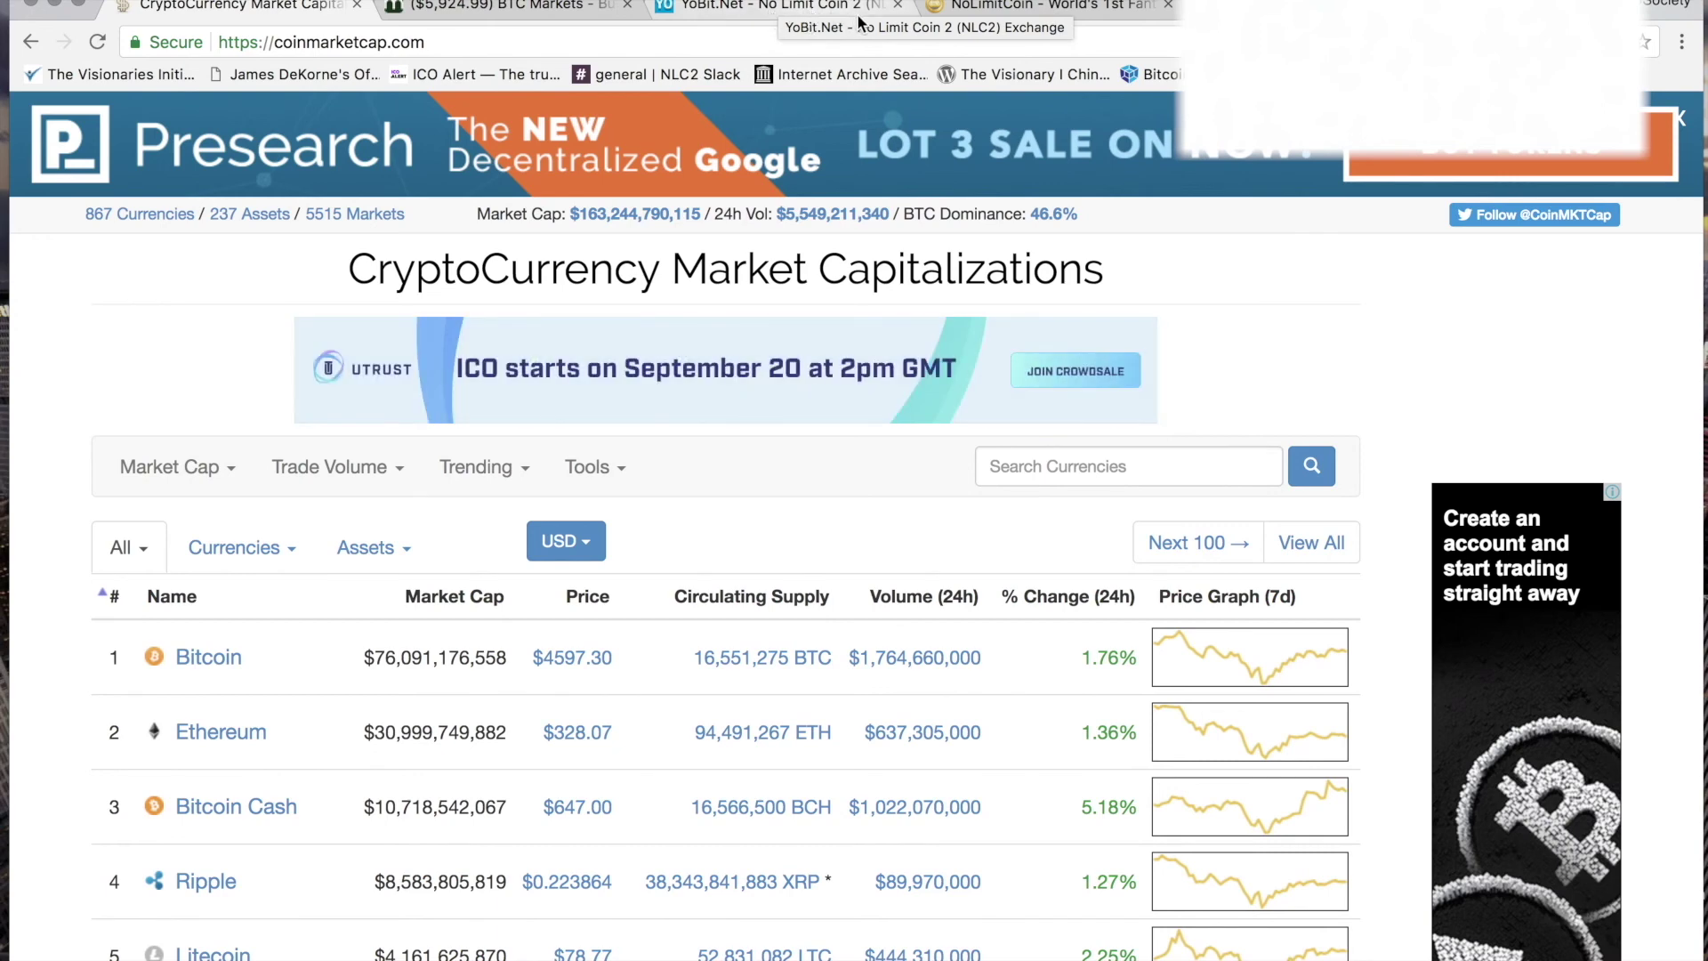
View the NLC2/BTC market on YoBit, and return to CoinMarketCap to examine the altcoins ranked below Bitcoin
{"action": "left_click", "coordinate": [794, 11]}
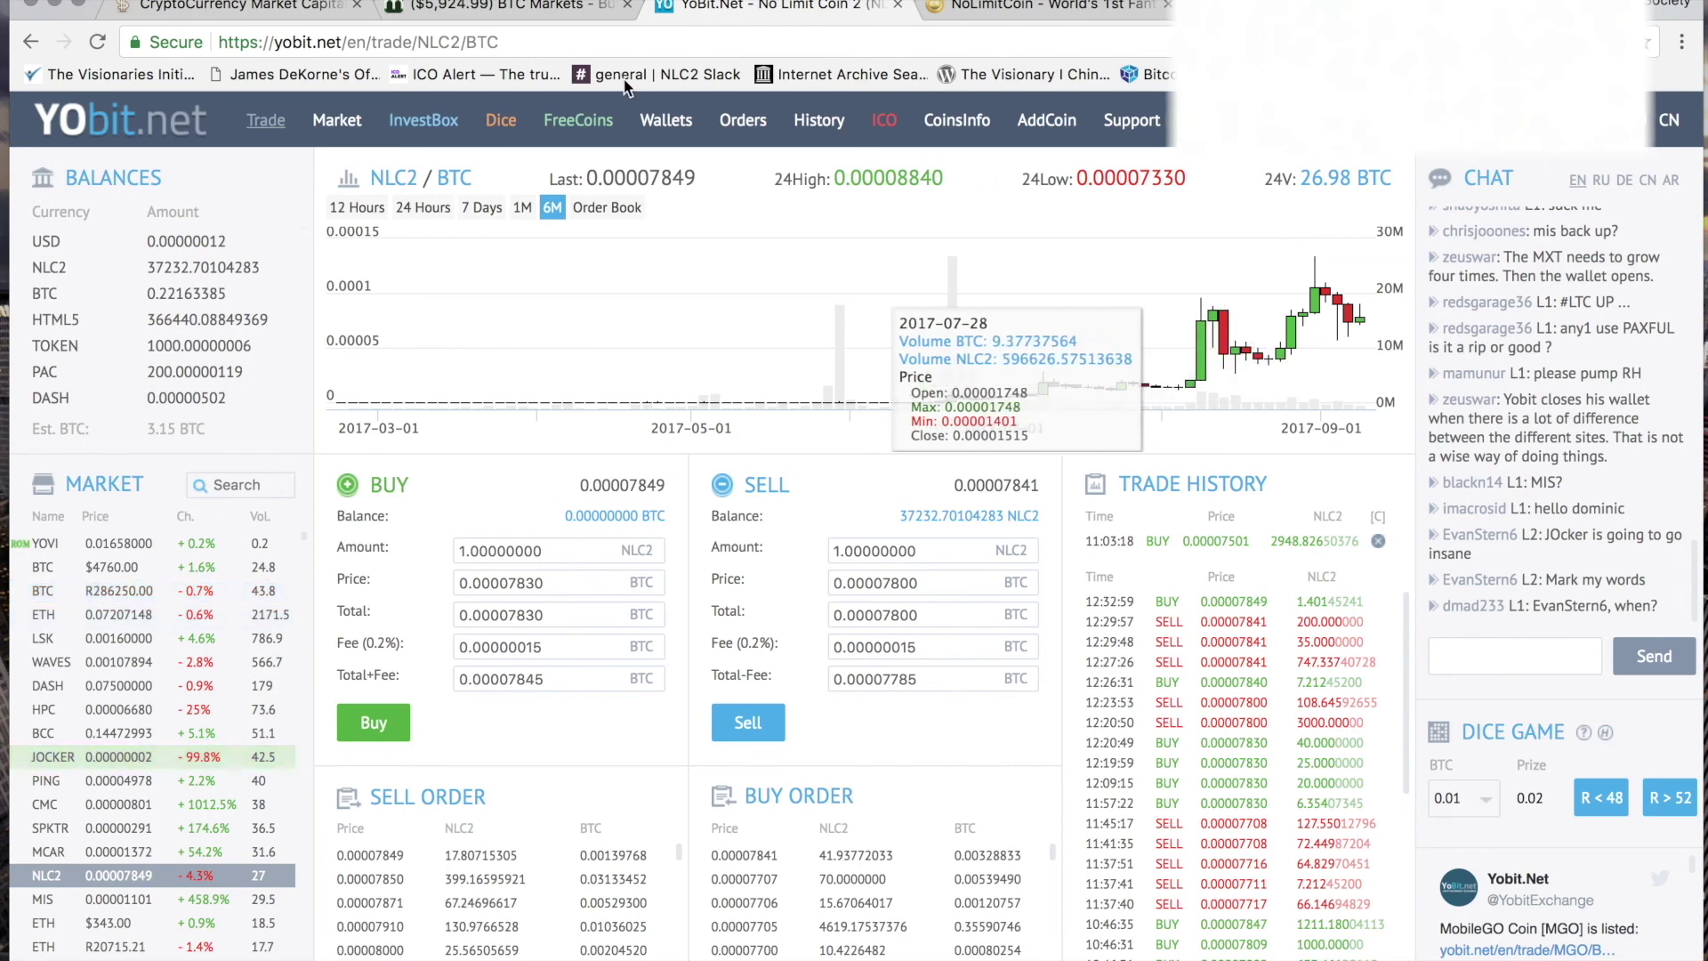
{"action": "left_click", "coordinate": [294, 11]}
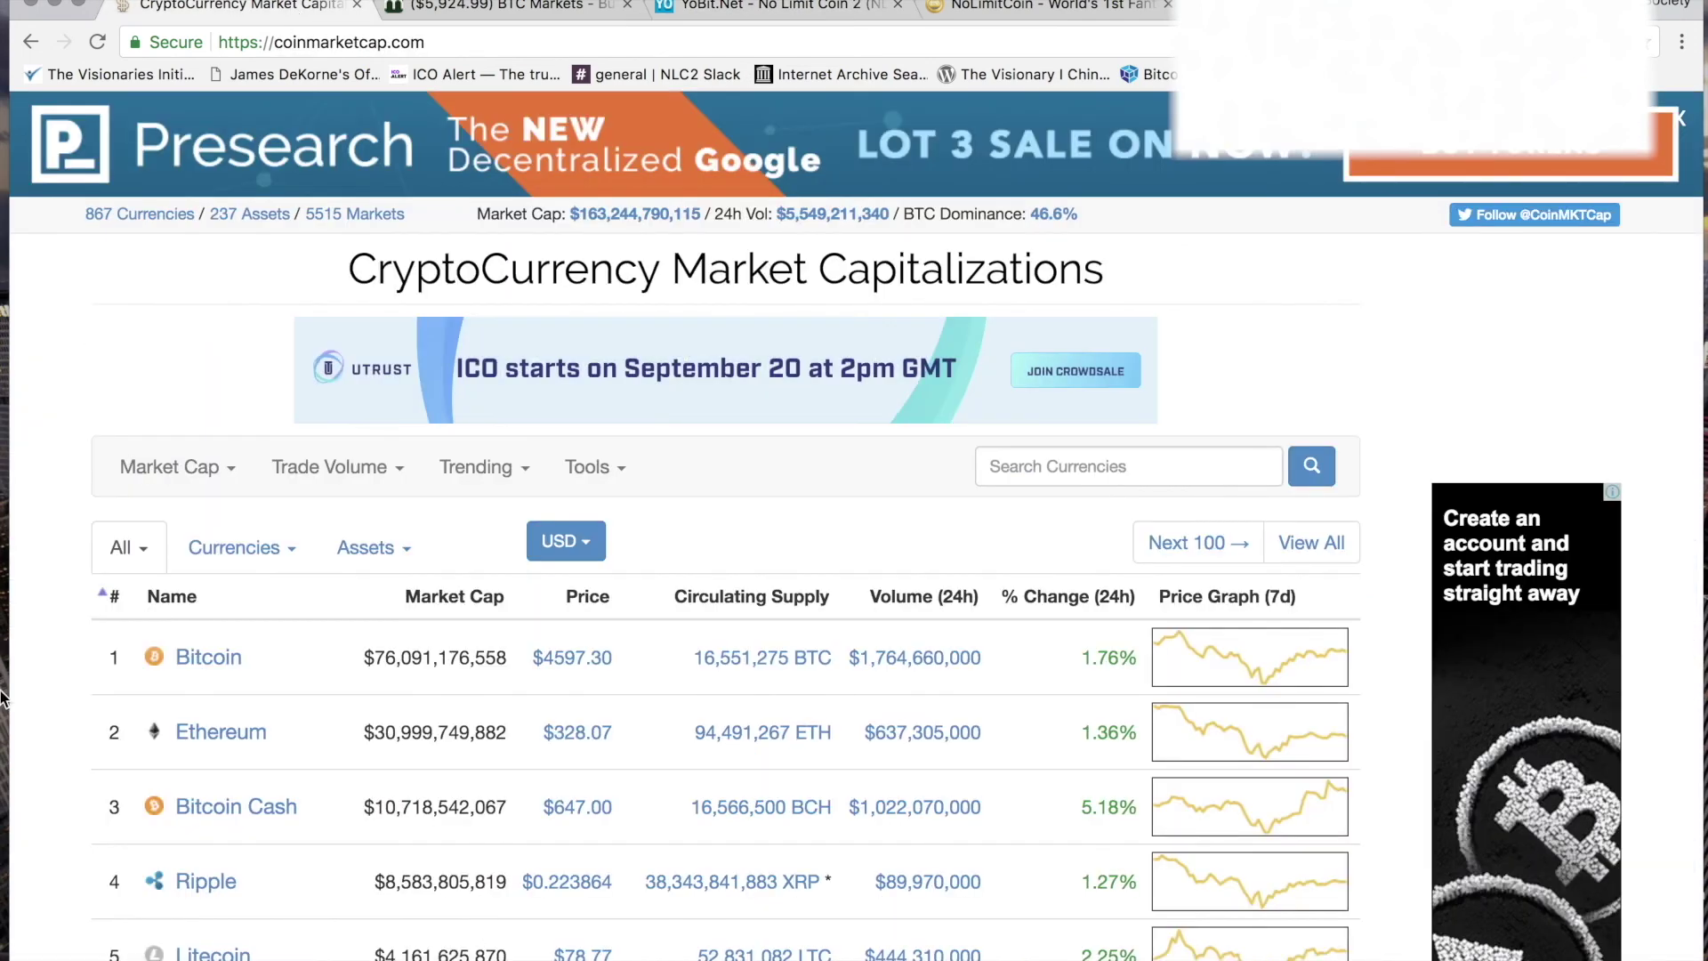
{"action": "scroll", "coordinate": [41, 745], "scroll_direction": "down", "scroll_amount": 3}
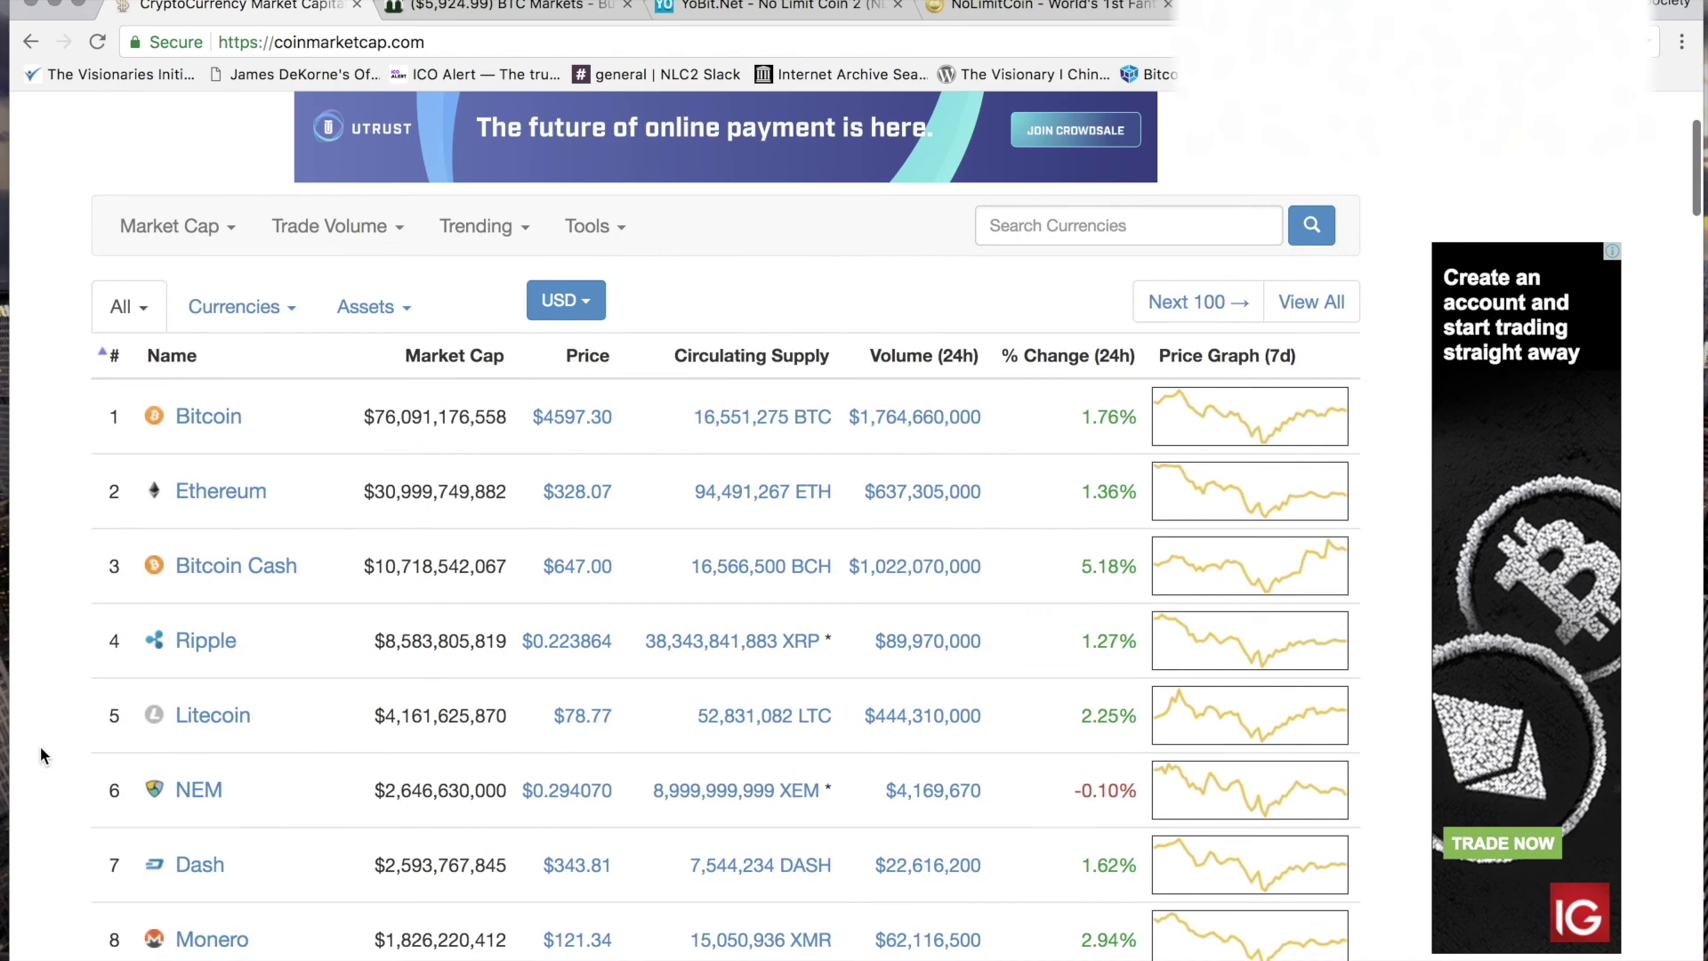
{"action": "scroll", "coordinate": [112, 841], "scroll_direction": "down", "scroll_amount": 3}
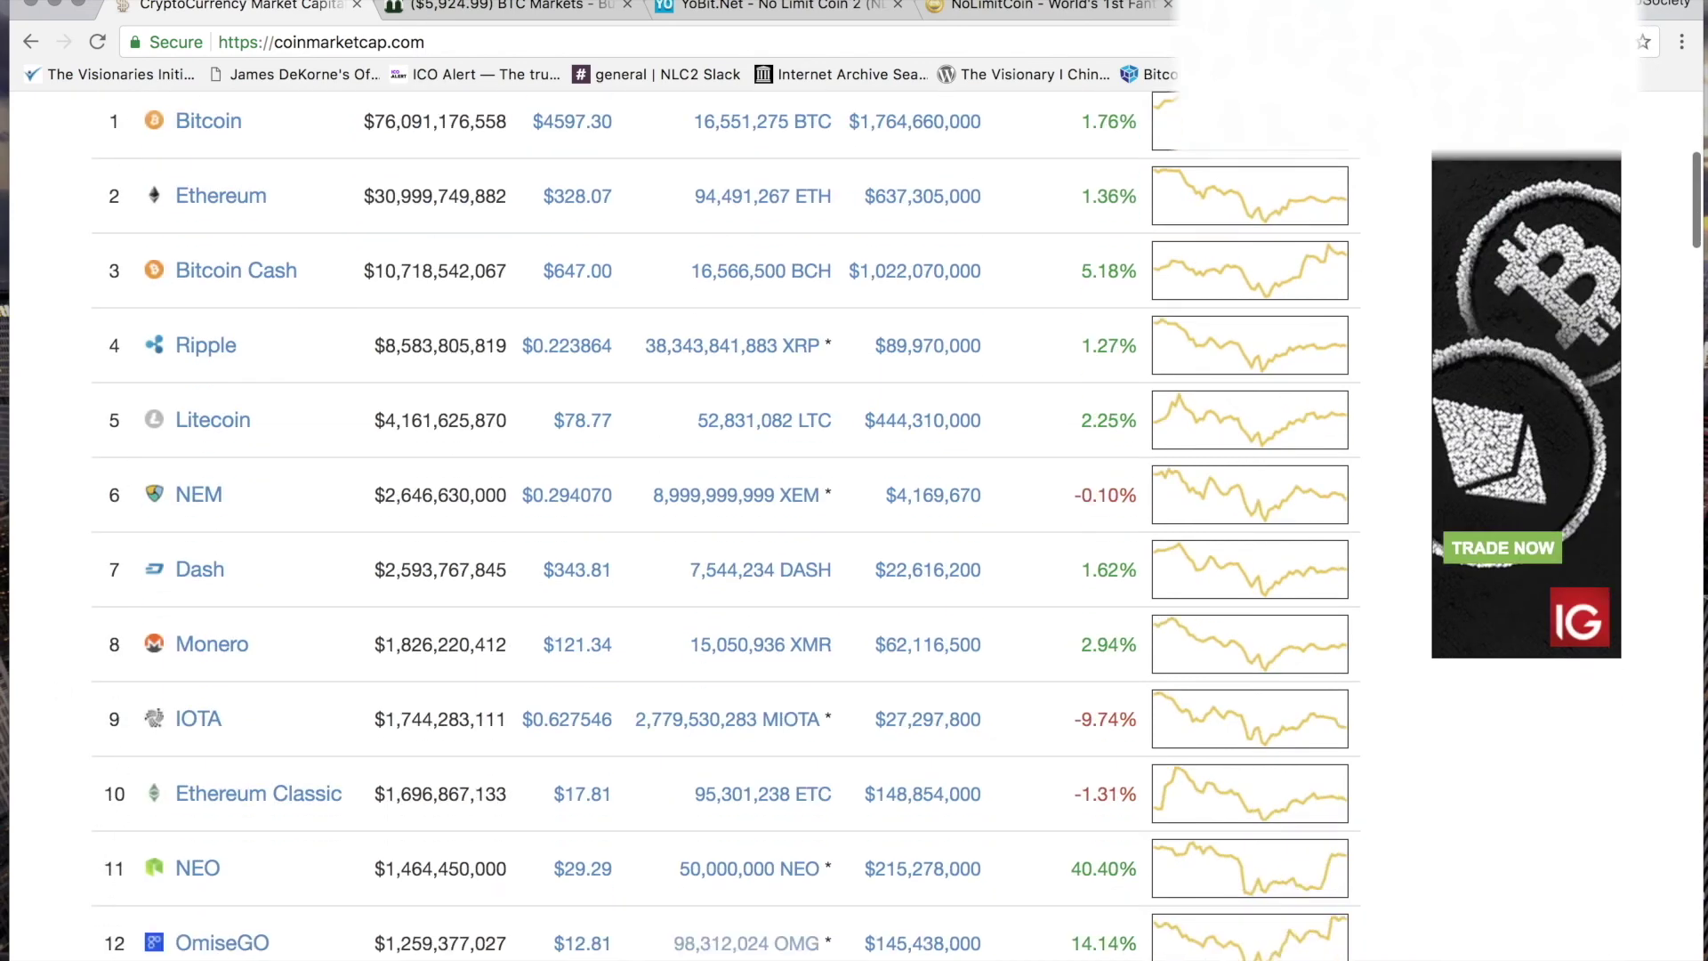
{"action": "scroll", "coordinate": [101, 958], "scroll_direction": "down", "scroll_amount": 2}
{"action": "scroll", "coordinate": [100, 958], "scroll_direction": "up", "scroll_amount": 2}
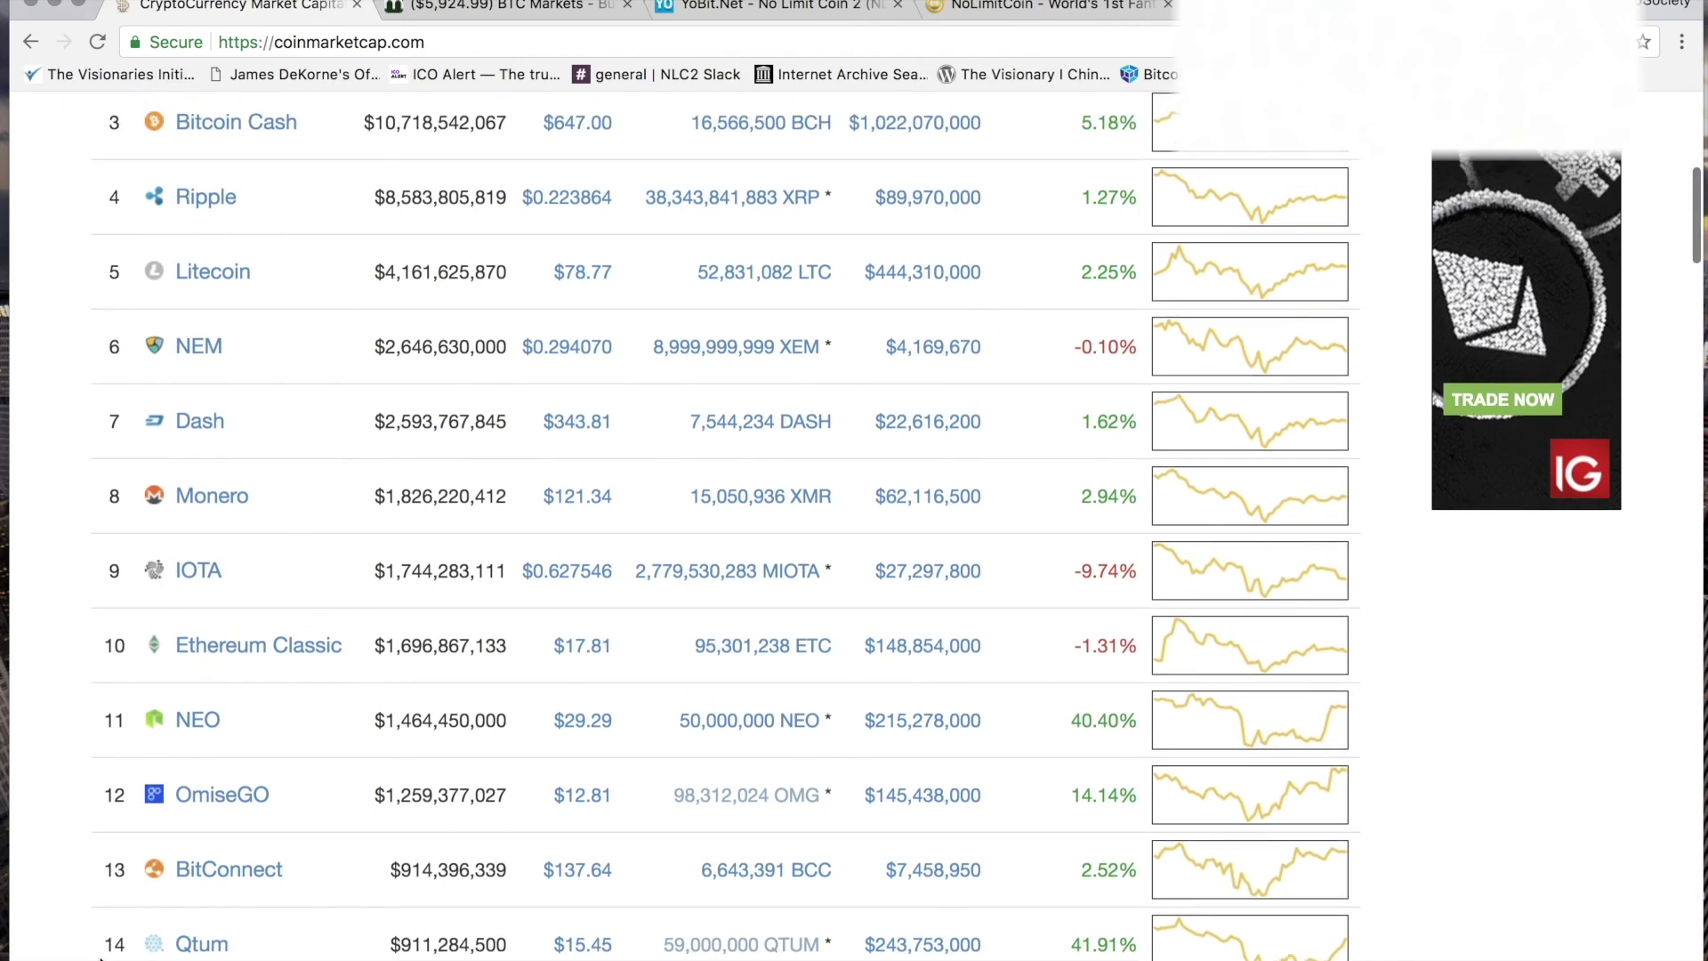
{"action": "scroll", "coordinate": [101, 958], "scroll_direction": "up", "scroll_amount": 1}
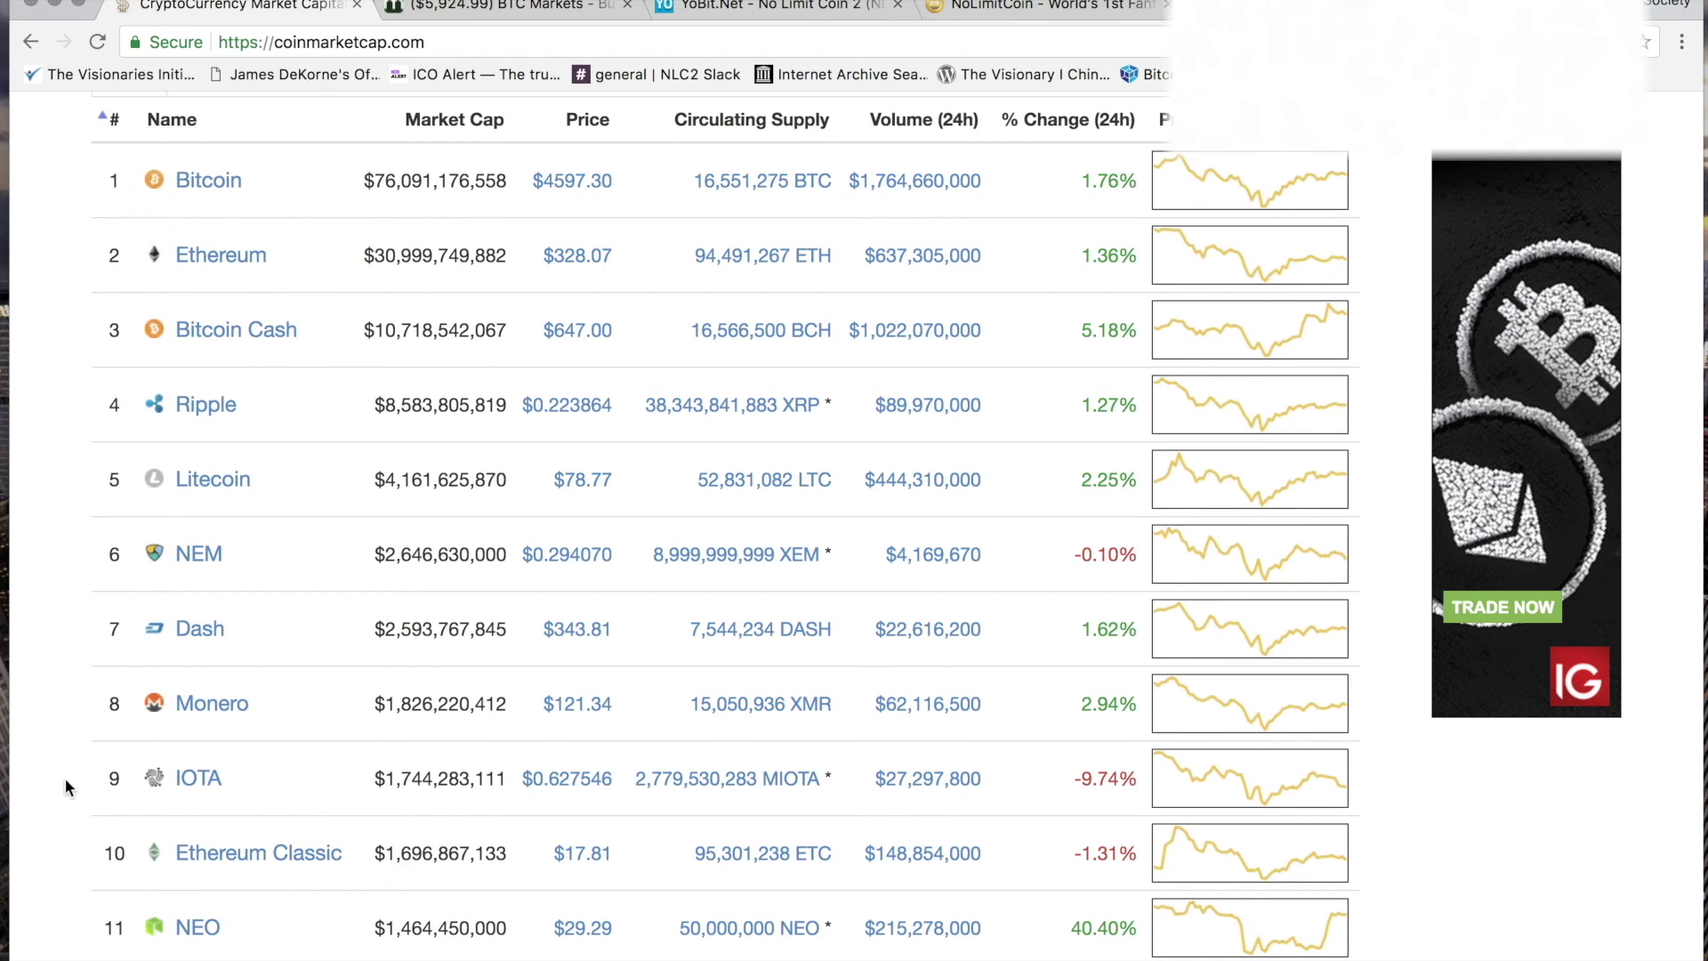
{"action": "scroll", "coordinate": [66, 777], "scroll_direction": "down", "scroll_amount": 3}
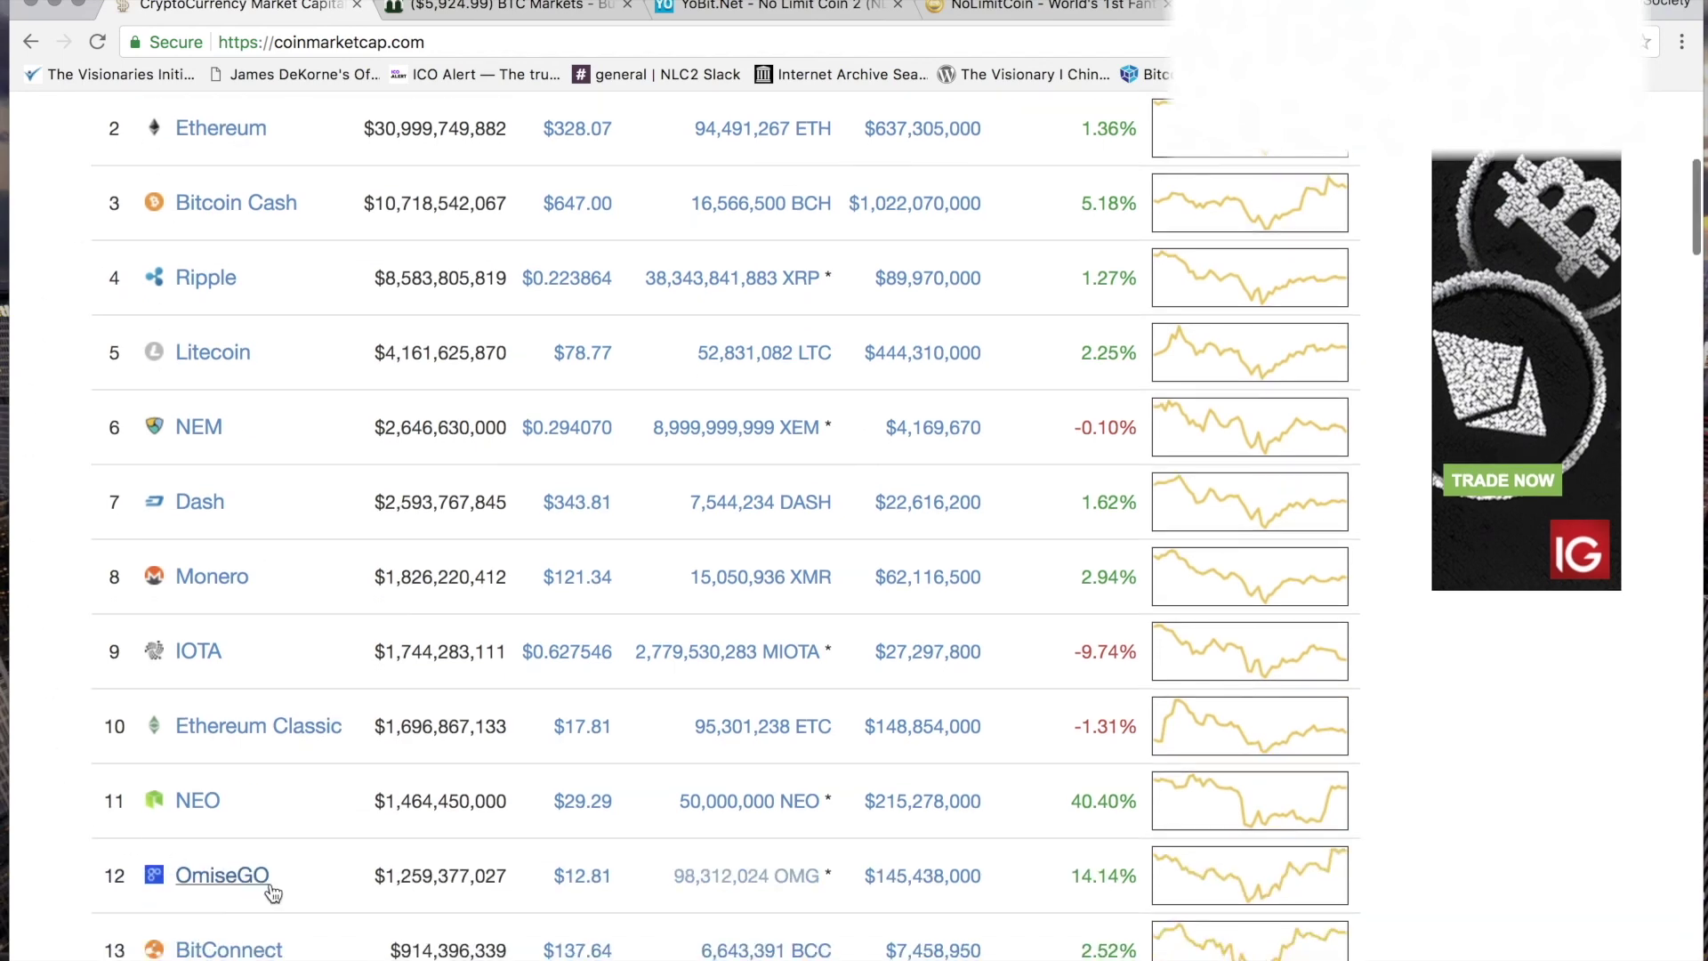
{"action": "scroll", "coordinate": [265, 893], "scroll_direction": "down", "scroll_amount": 1}
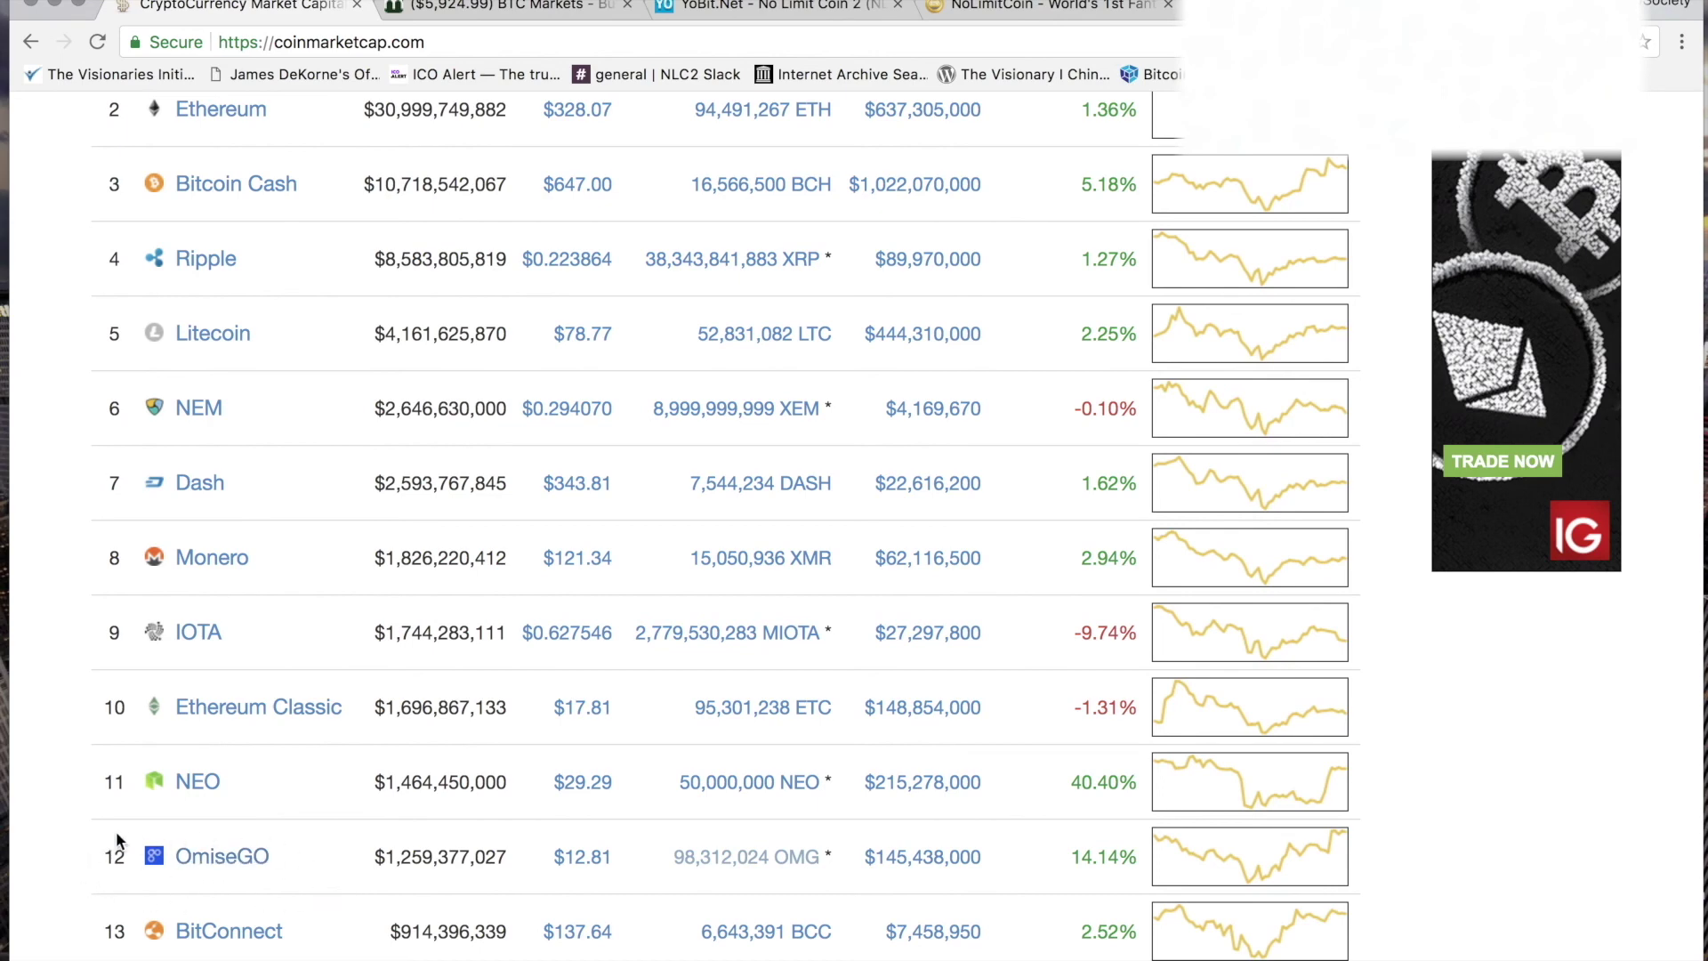
Compare Bitcoin and Ethereum with the coins ranked down to BitConnect in the CoinMarketCap list
{"action": "scroll", "coordinate": [101, 865], "scroll_direction": "up", "scroll_amount": 4}
{"action": "scroll", "coordinate": [98, 856], "scroll_direction": "up", "scroll_amount": 3}
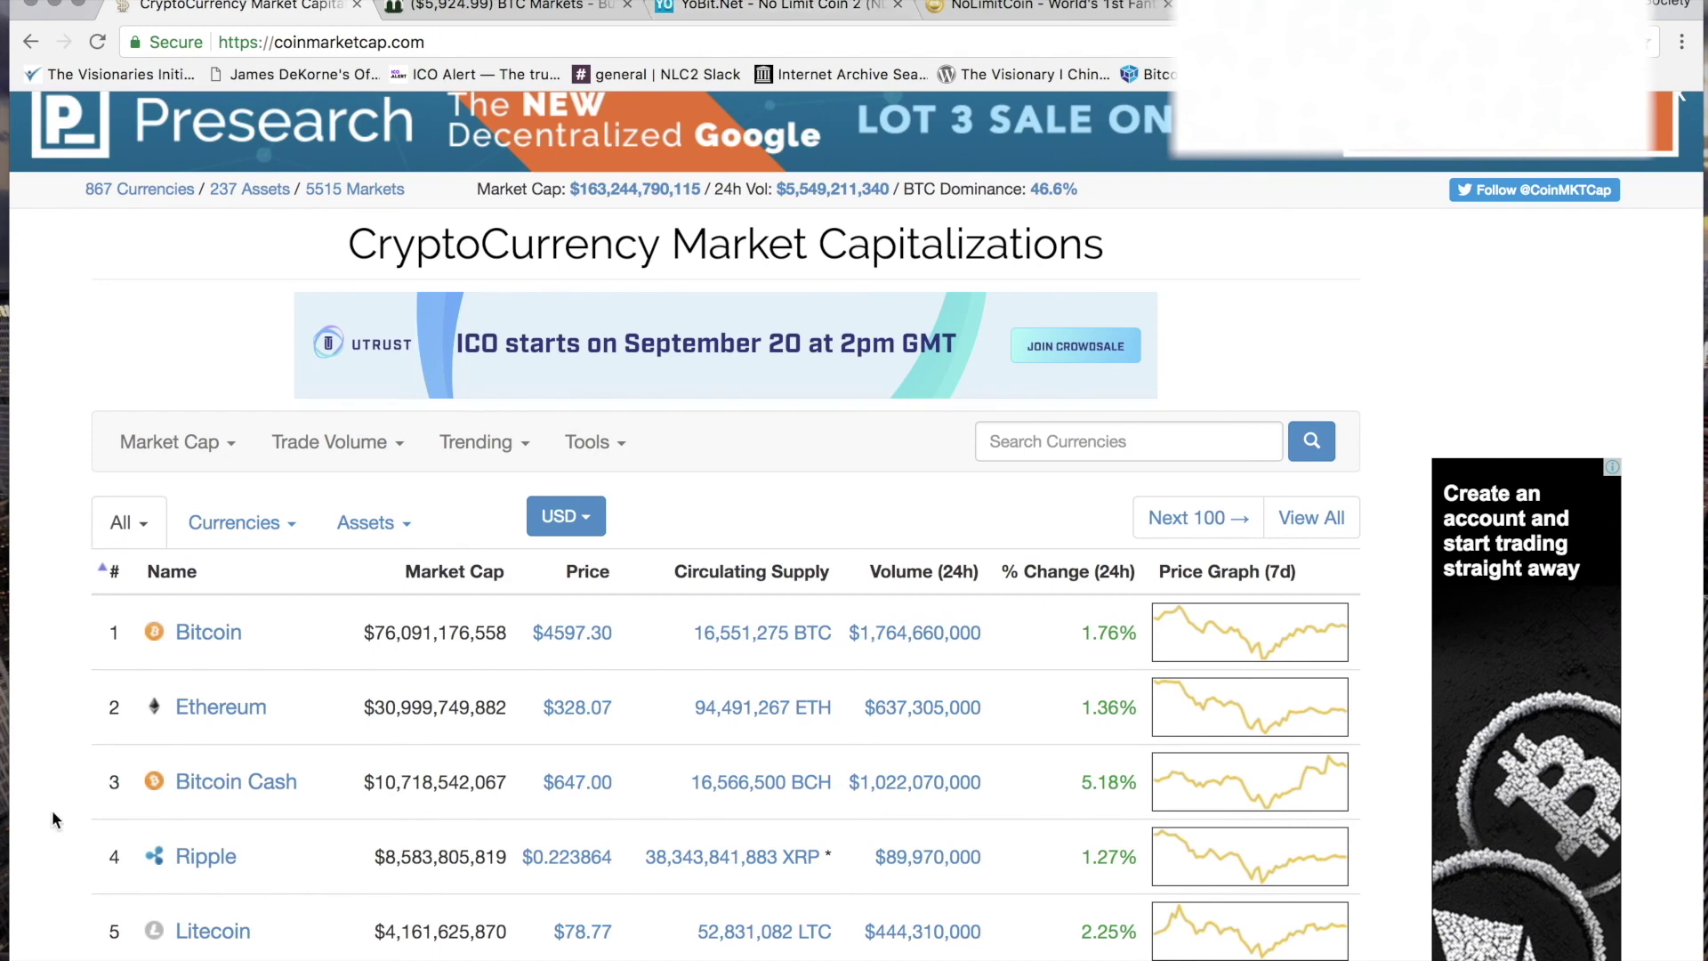
{"action": "scroll", "coordinate": [51, 811], "scroll_direction": "down", "scroll_amount": 5}
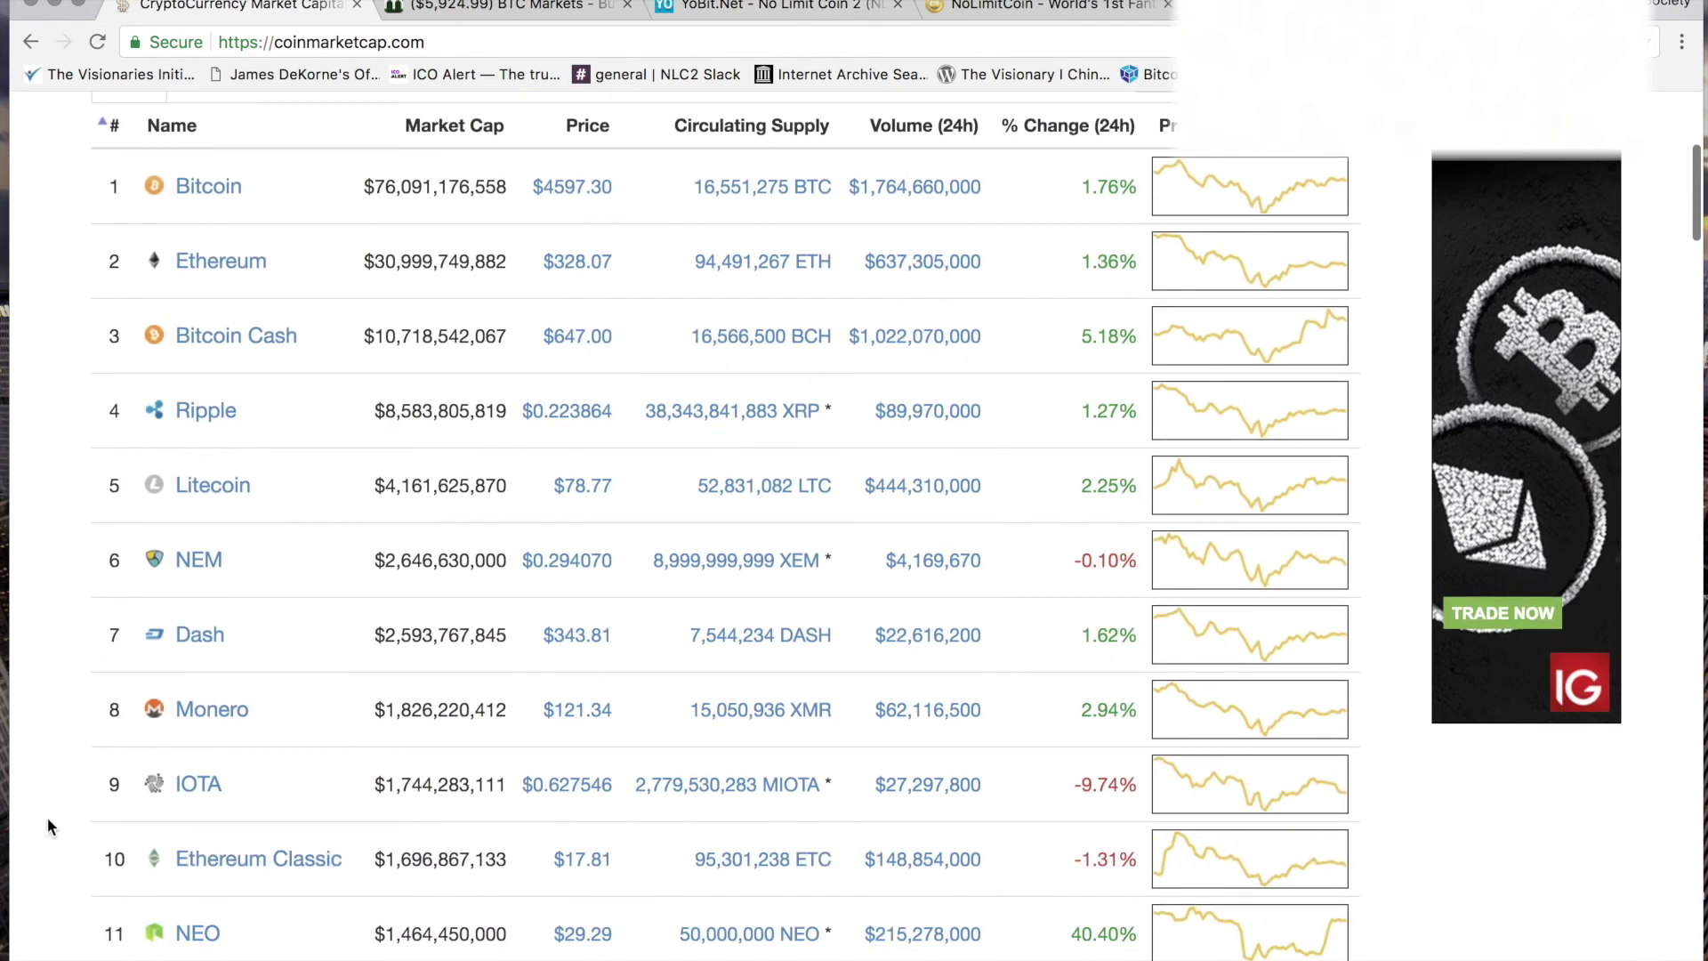
{"action": "scroll", "coordinate": [54, 828], "scroll_direction": "down", "scroll_amount": 3}
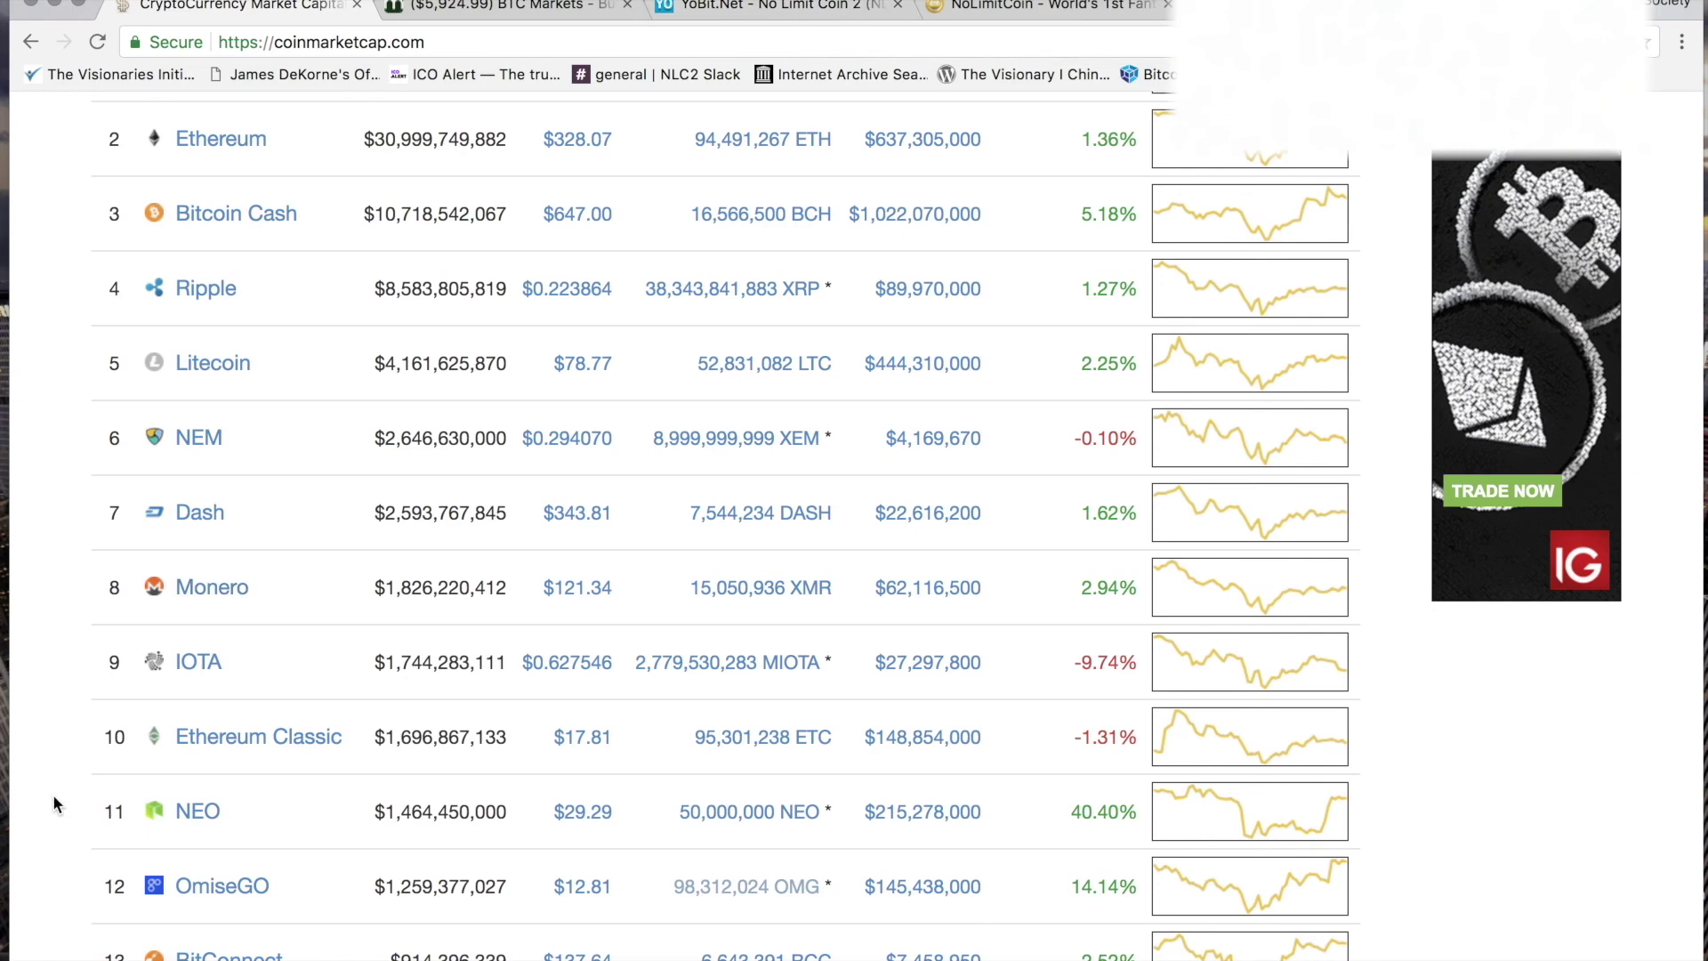
{"action": "scroll", "coordinate": [51, 793], "scroll_direction": "up", "scroll_amount": 5}
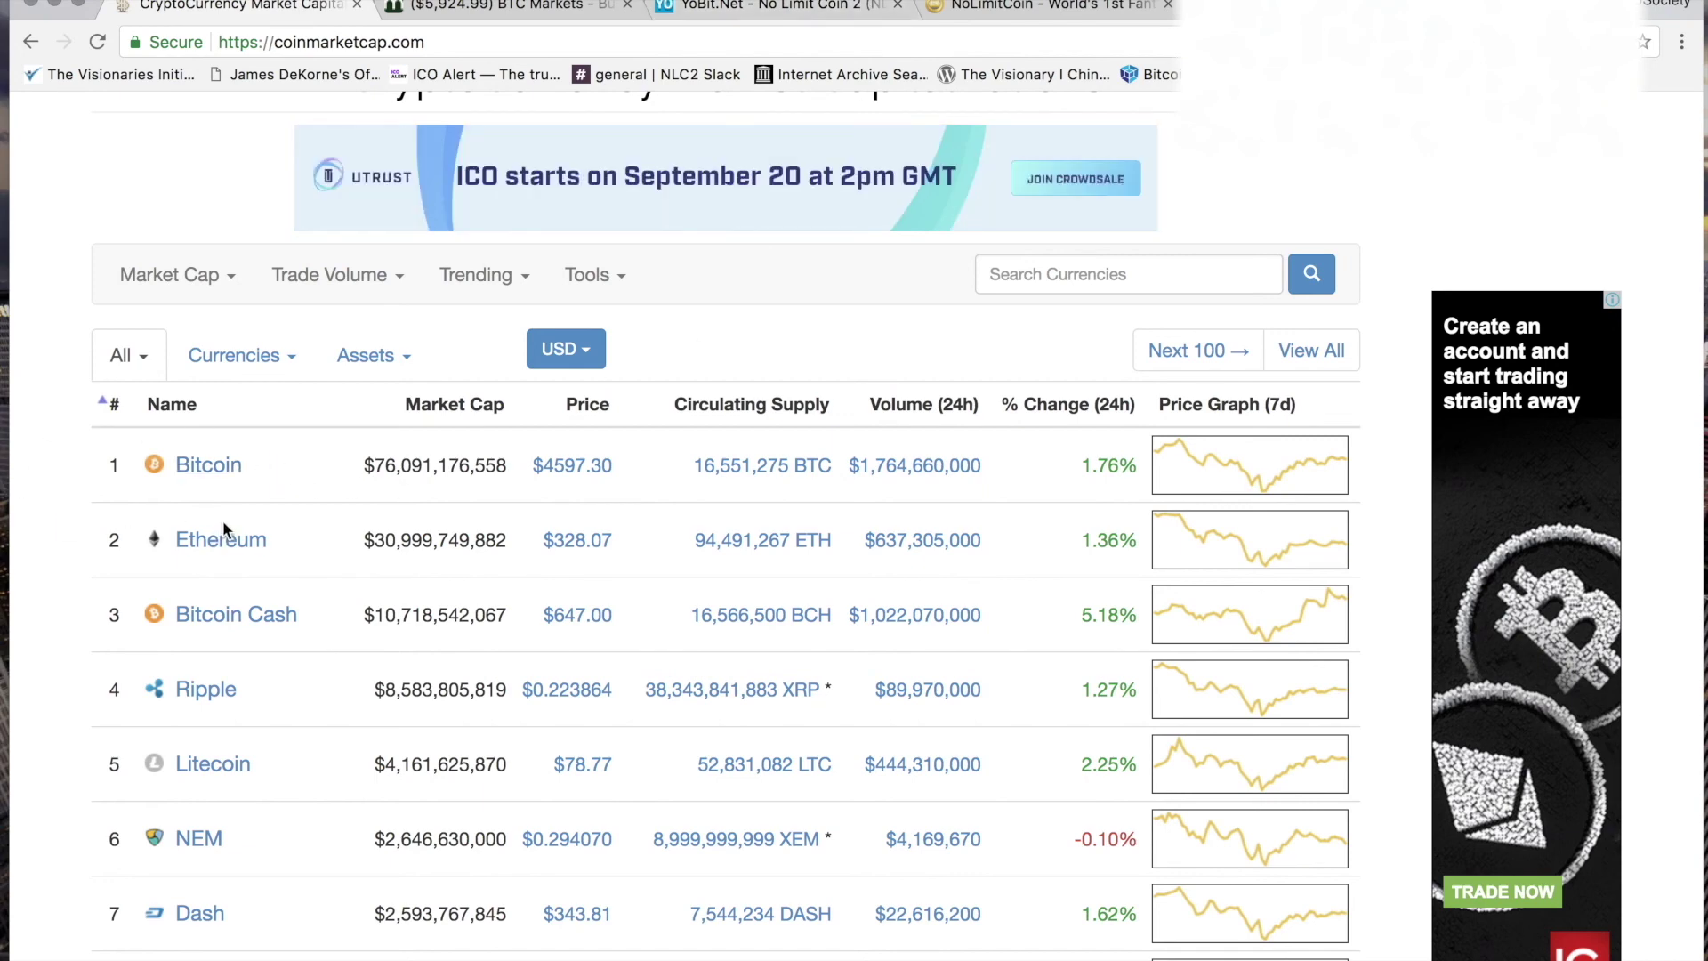
{"action": "scroll", "coordinate": [96, 611], "scroll_direction": "down", "scroll_amount": 5}
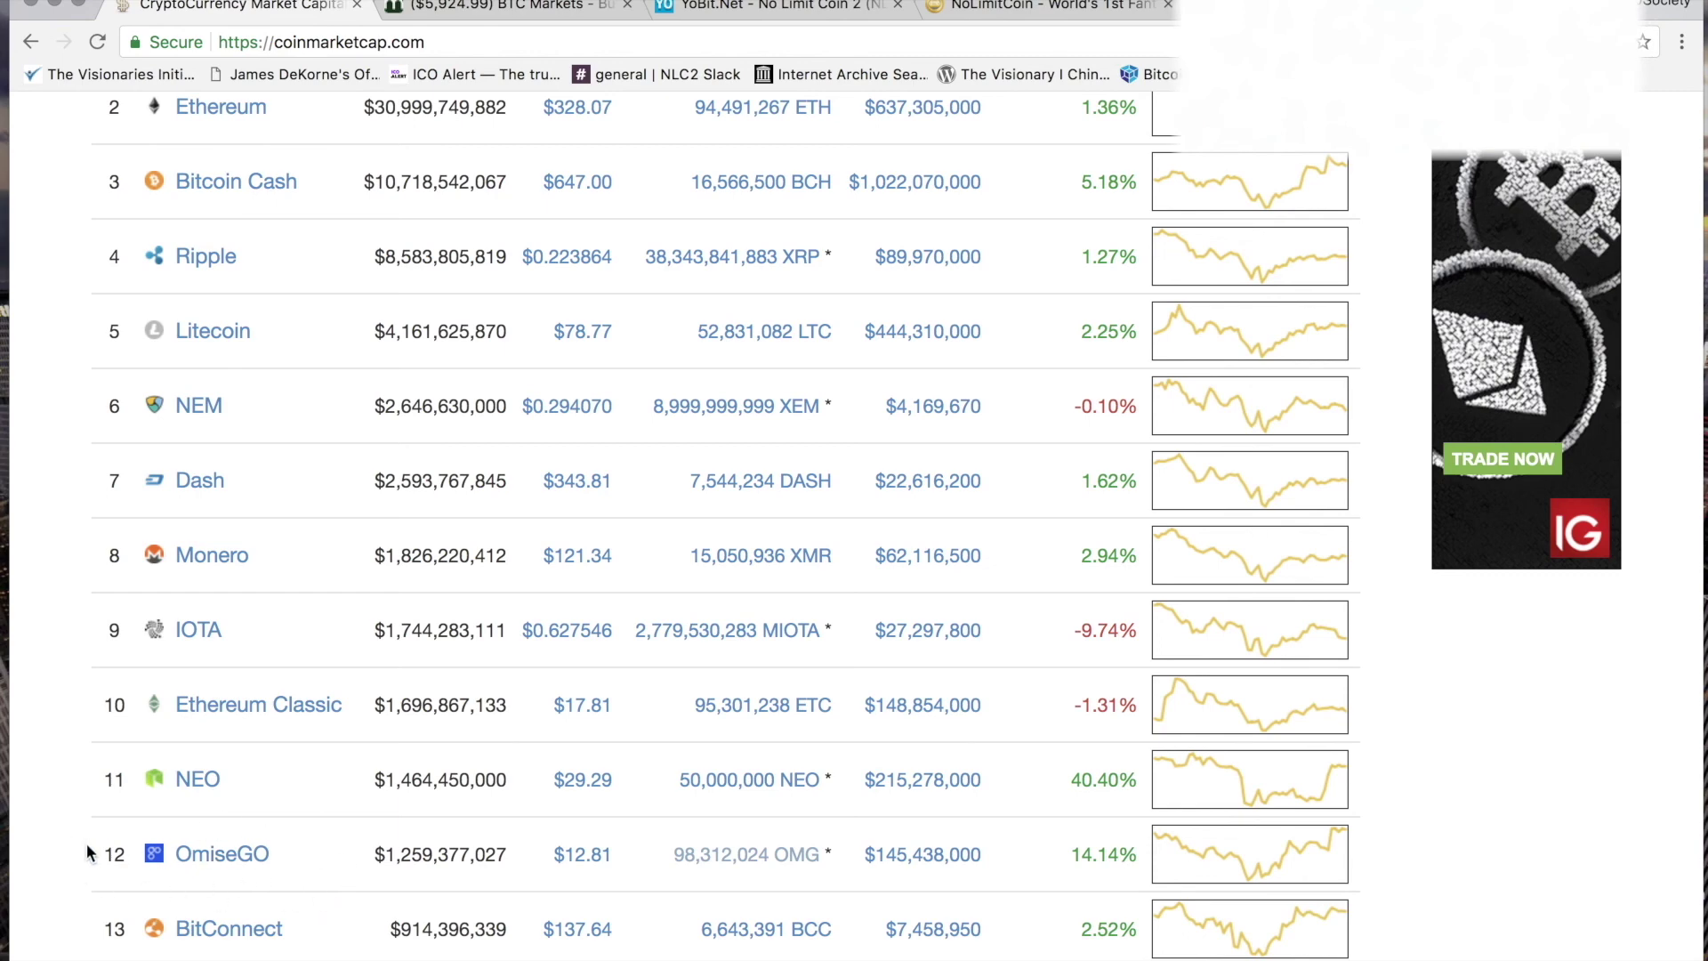
{"action": "scroll", "coordinate": [48, 841], "scroll_direction": "up", "scroll_amount": 7}
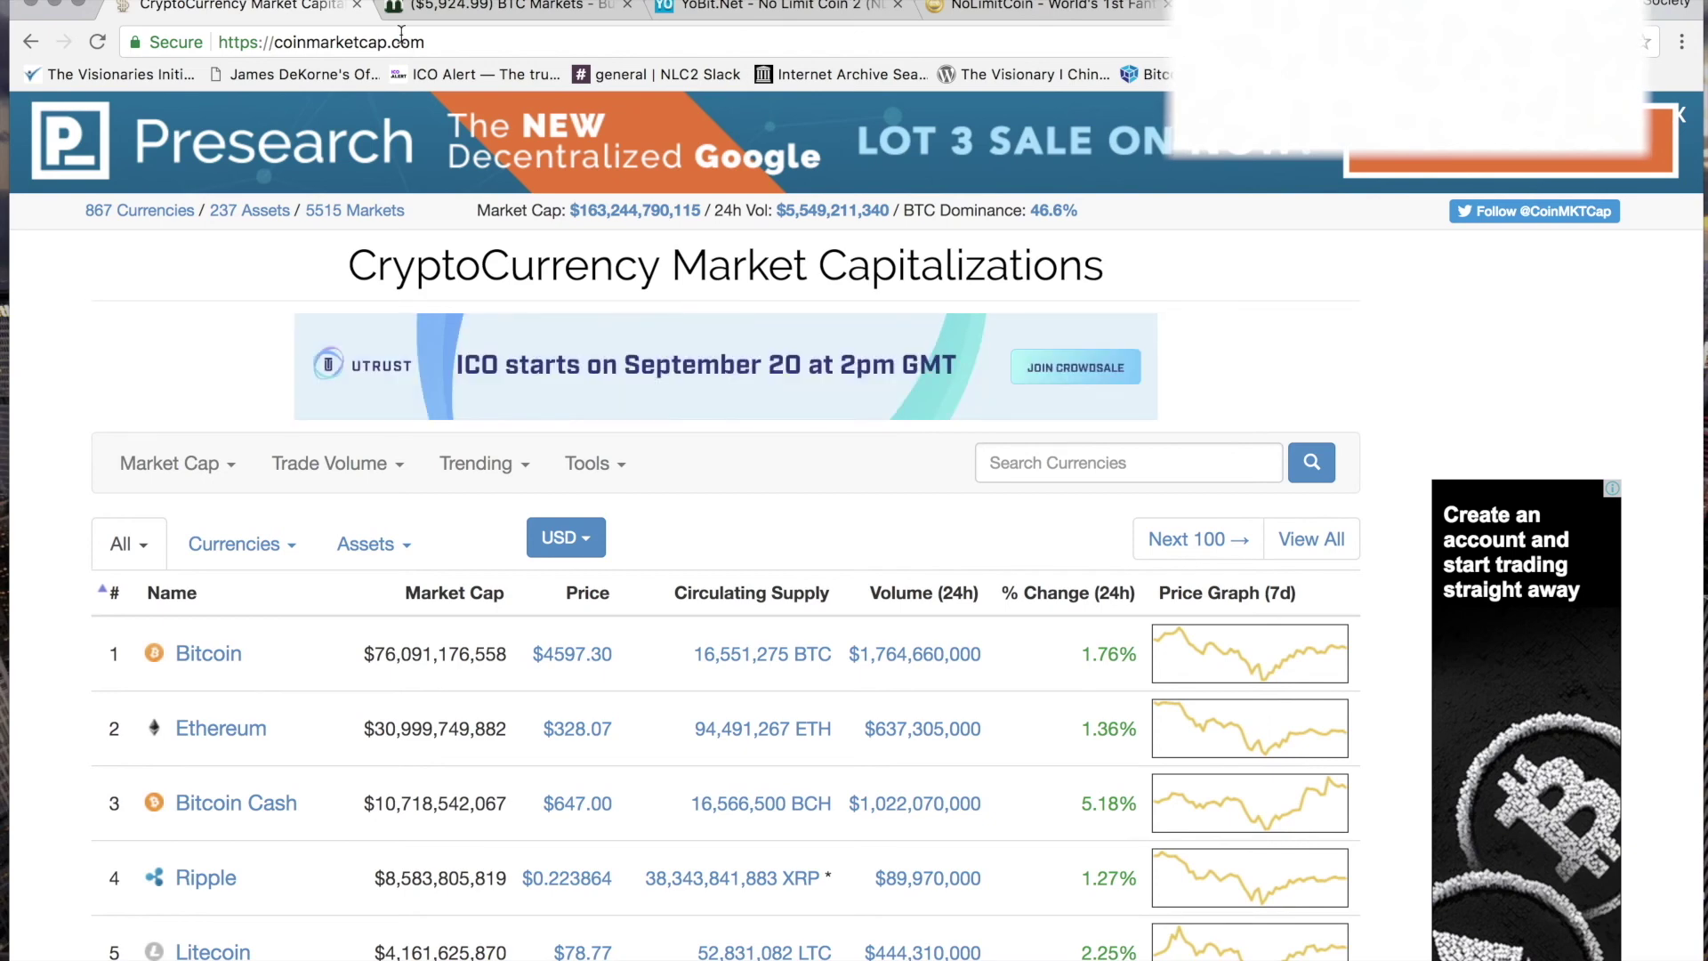
Open the Buy / Sell page of BTC Markets and view the BTC/AUD candlestick chart over 1 month, 4 days and 1 week
{"action": "left_click", "coordinate": [455, 18]}
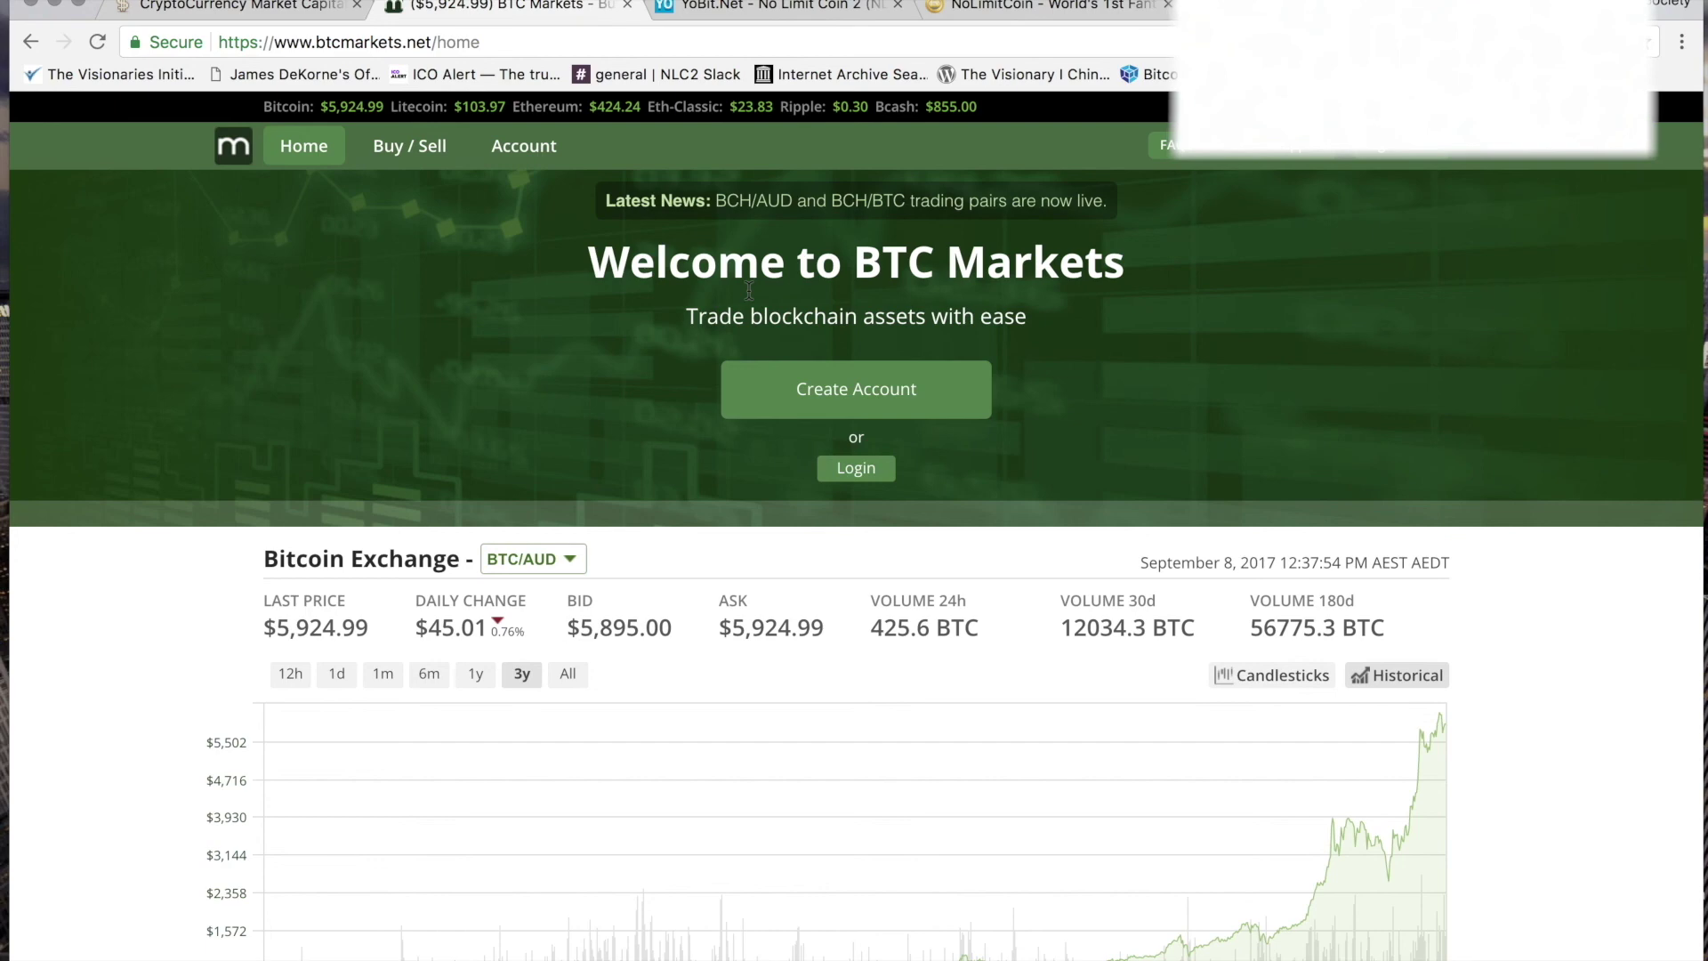
{"action": "left_click", "coordinate": [428, 156]}
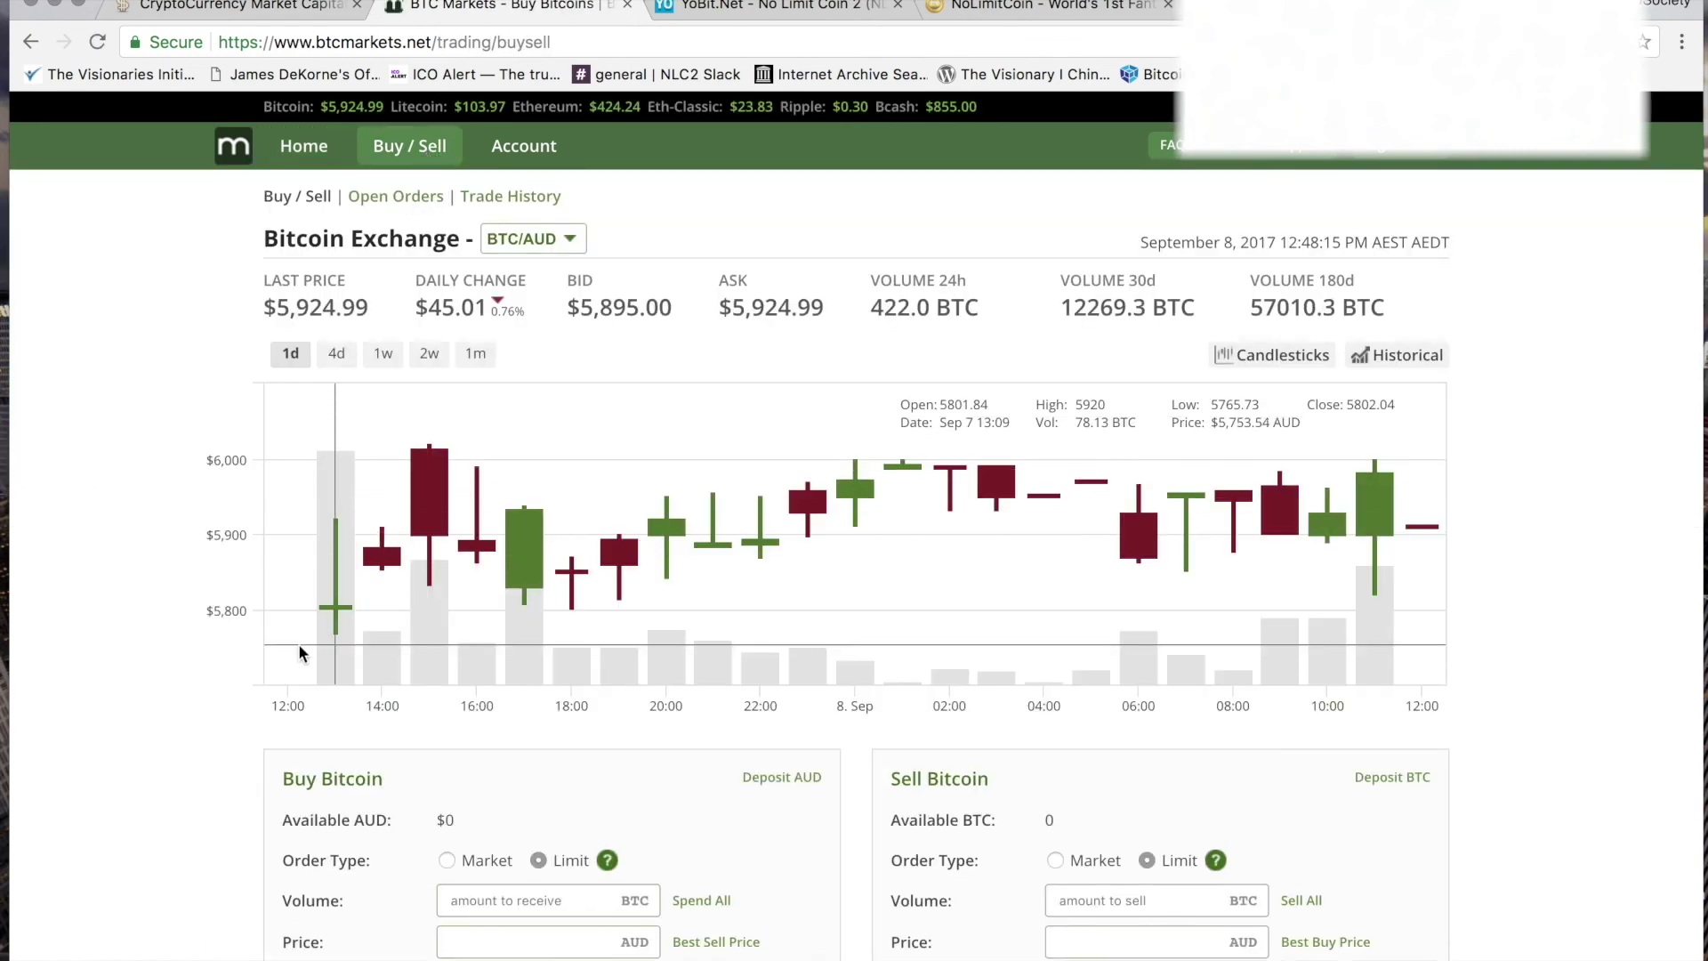
{"action": "left_click", "coordinate": [465, 361]}
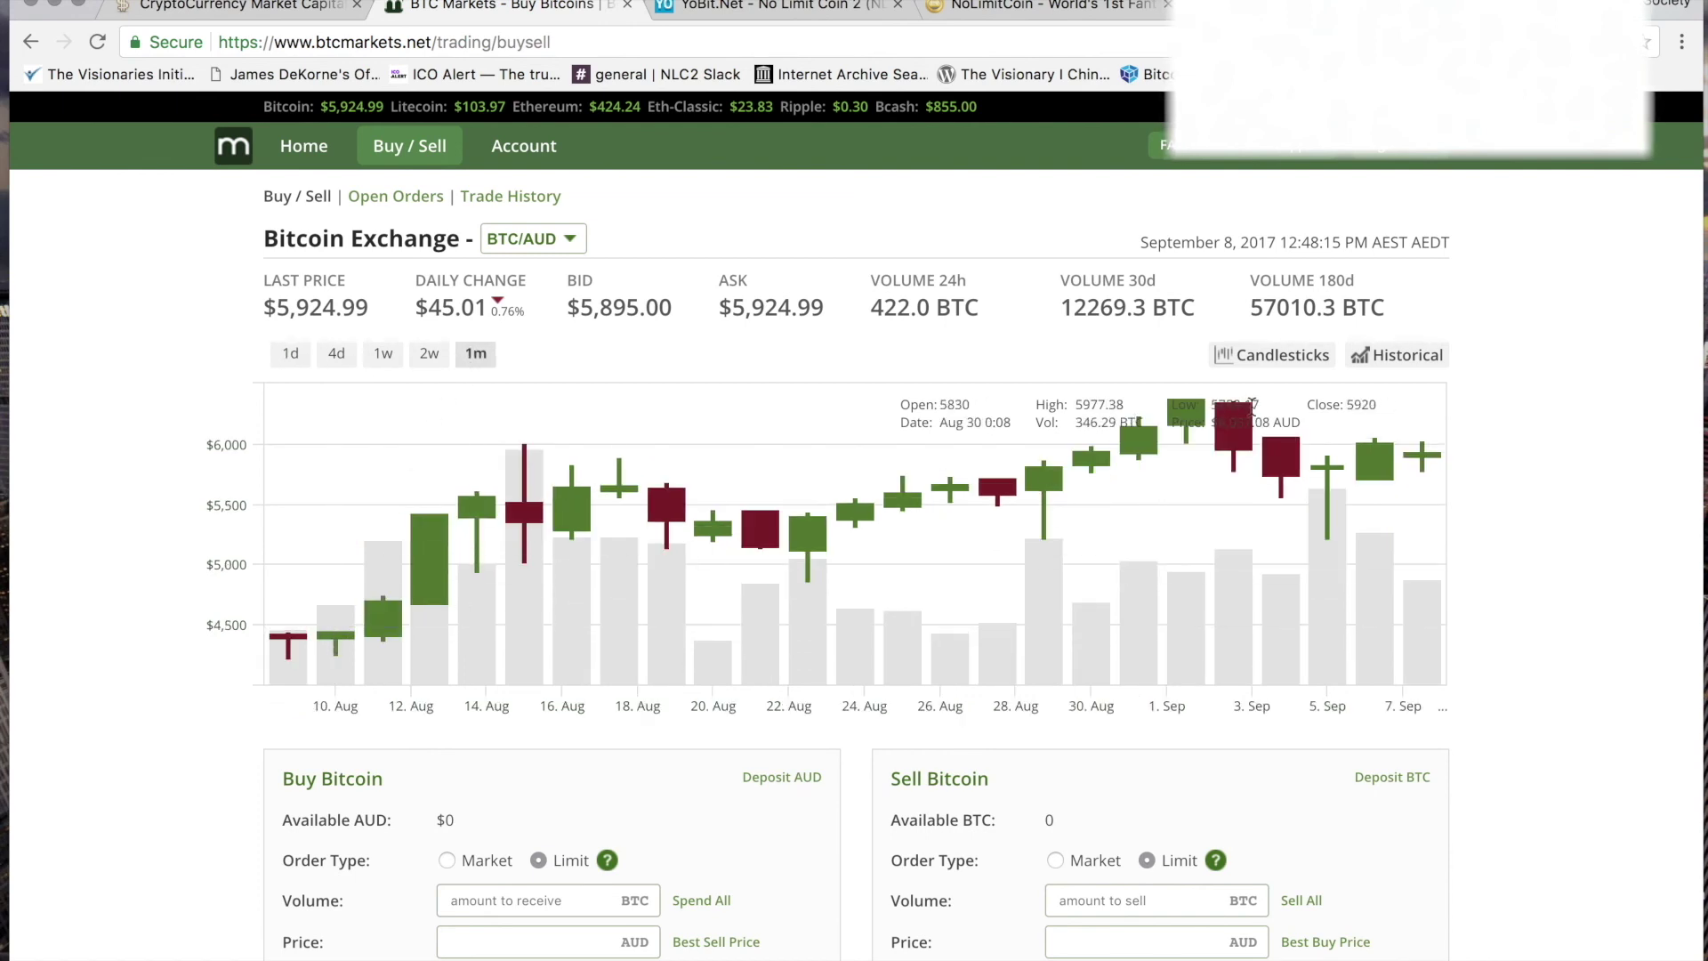
{"action": "left_click_drag", "start_coordinate": [1290, 422], "coordinate": [1201, 425]}
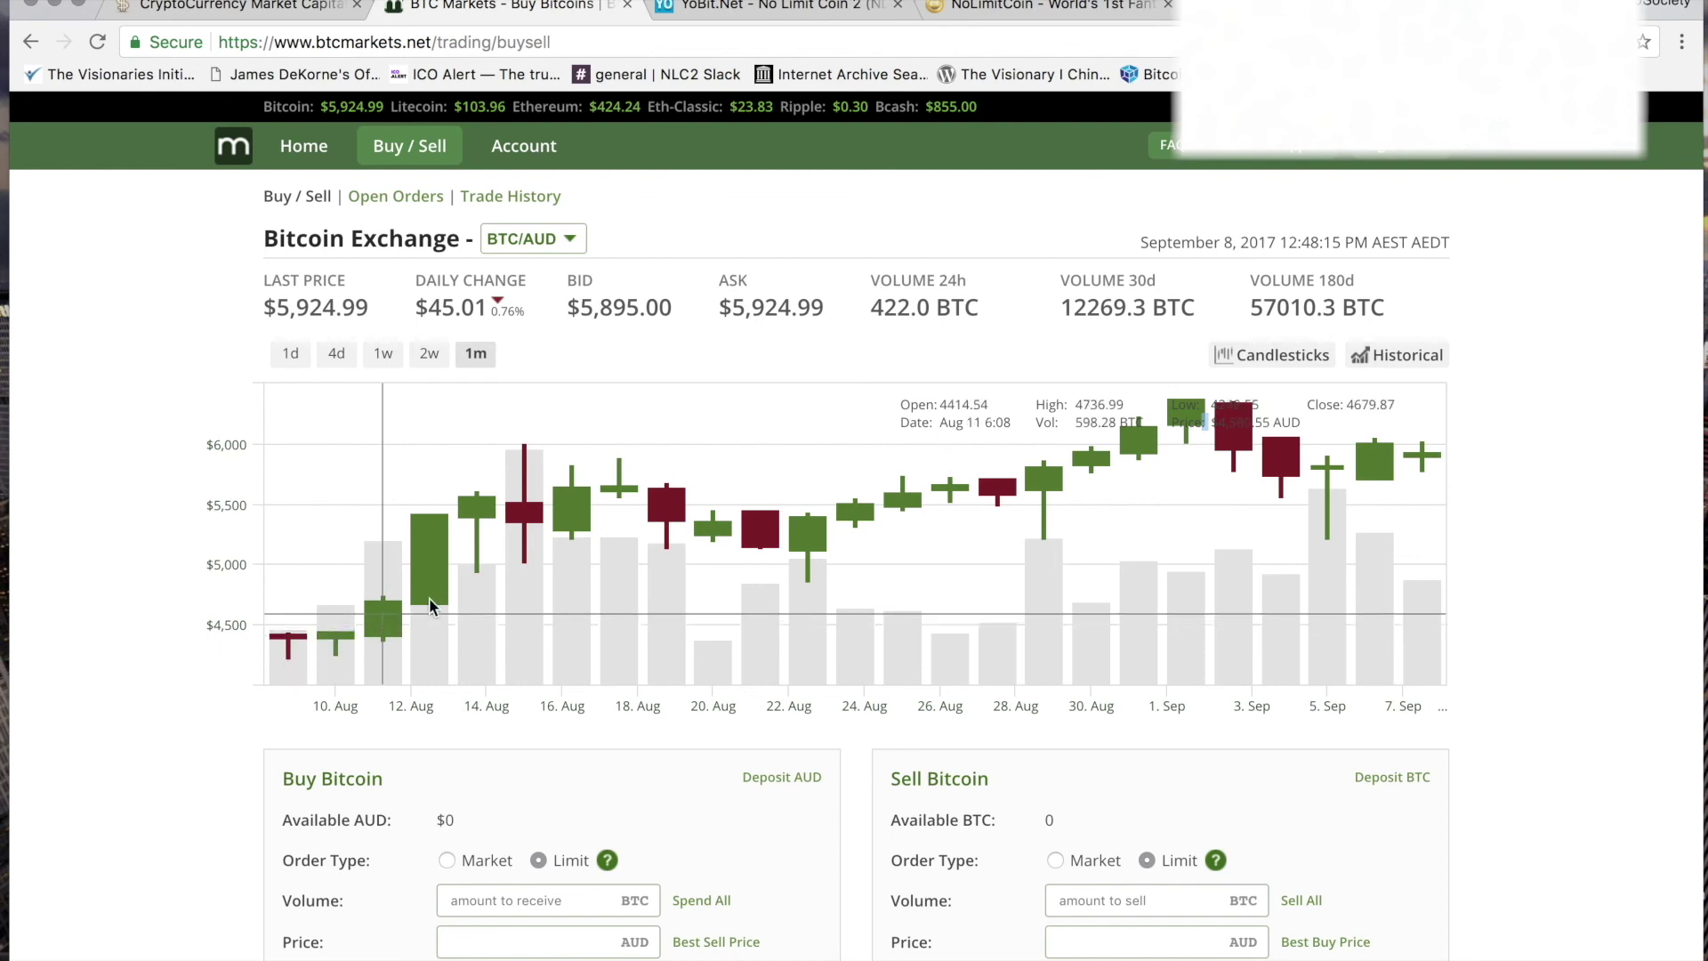
{"action": "left_click", "coordinate": [338, 356]}
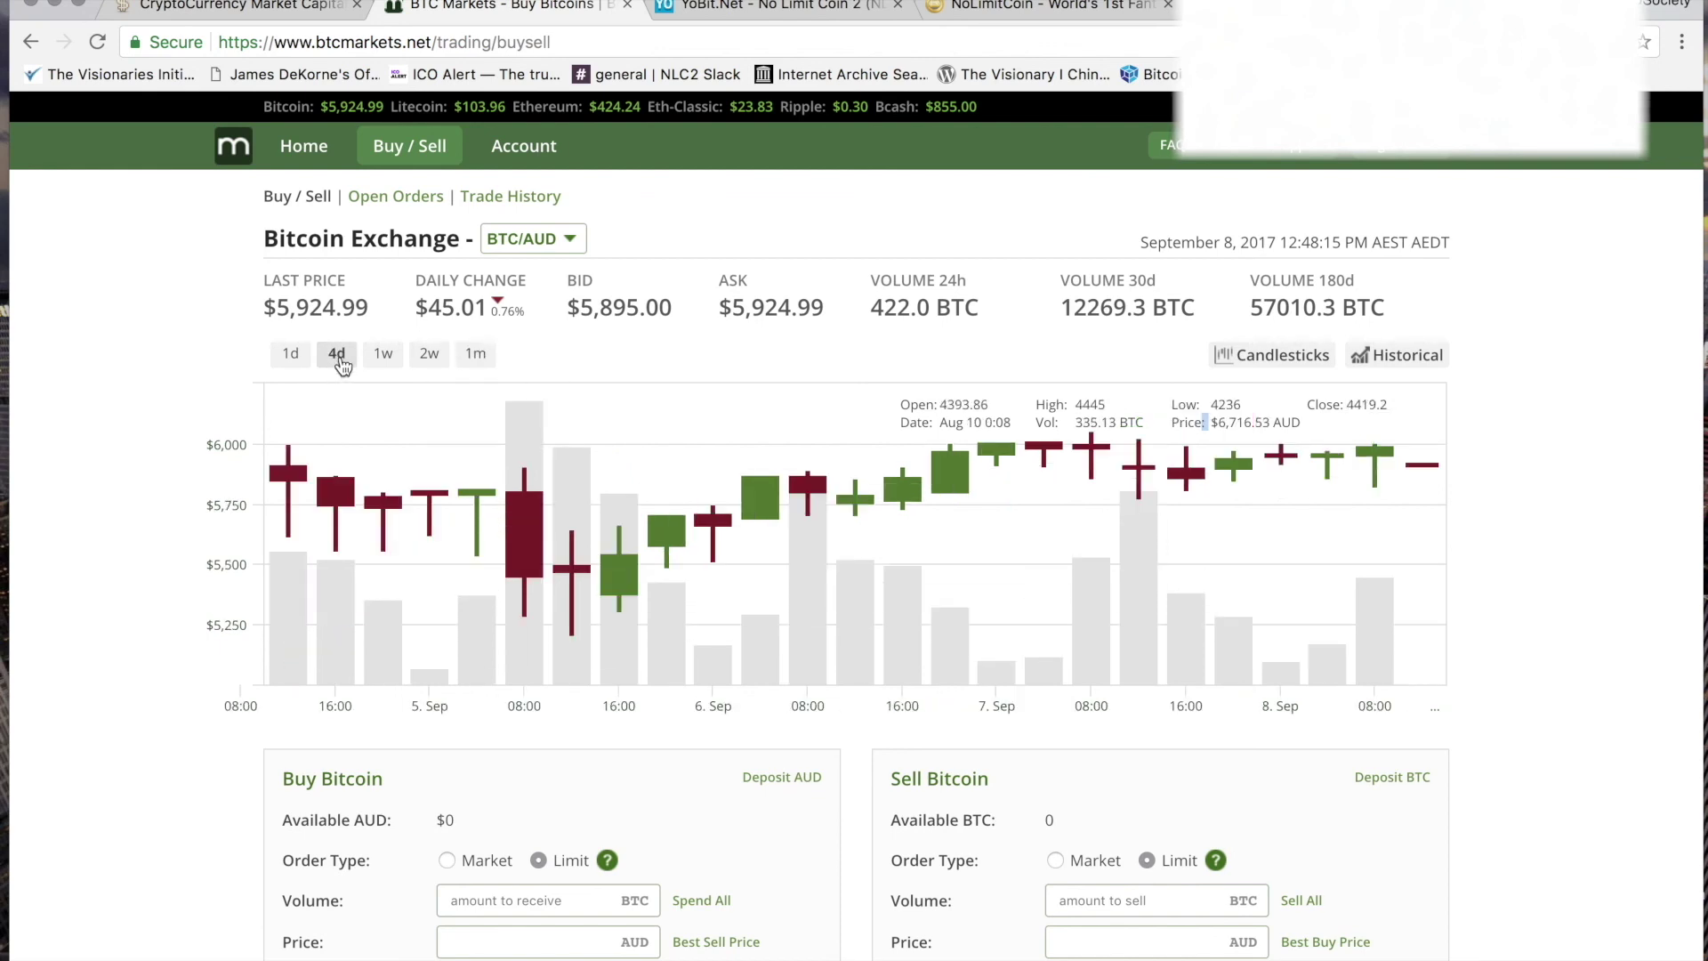
{"action": "left_click", "coordinate": [385, 355]}
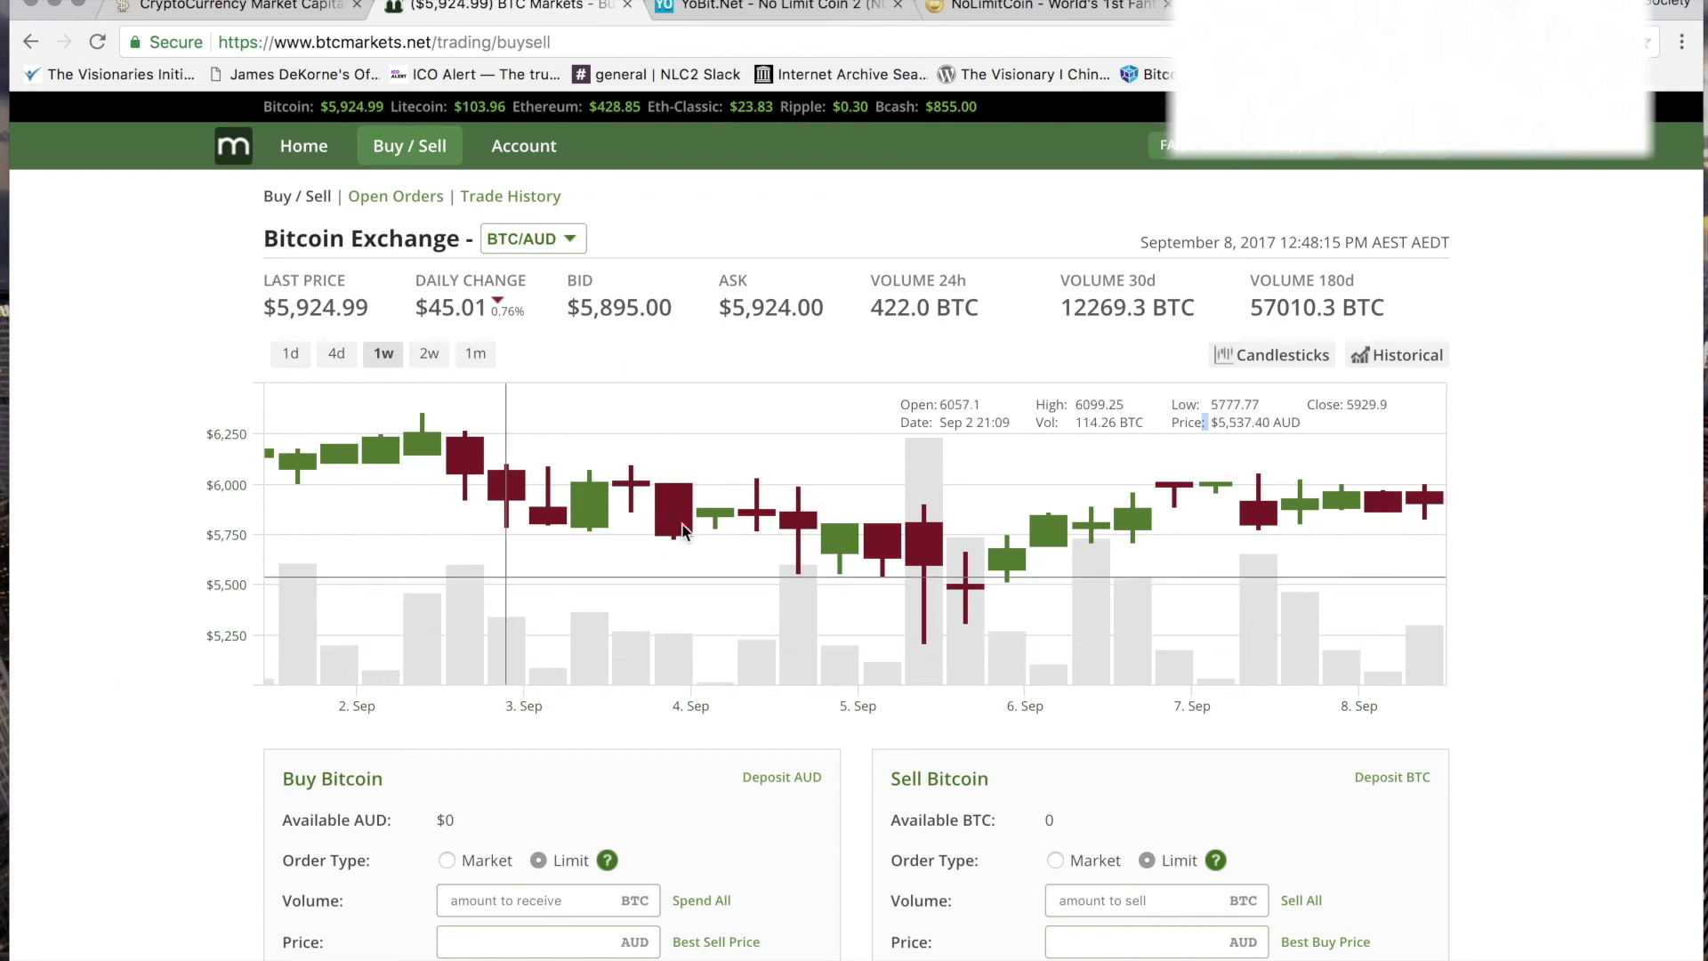
View the BTC/AUD chart over 1 month and examine the buy and sell orders in the orderbook
{"action": "left_click", "coordinate": [476, 353]}
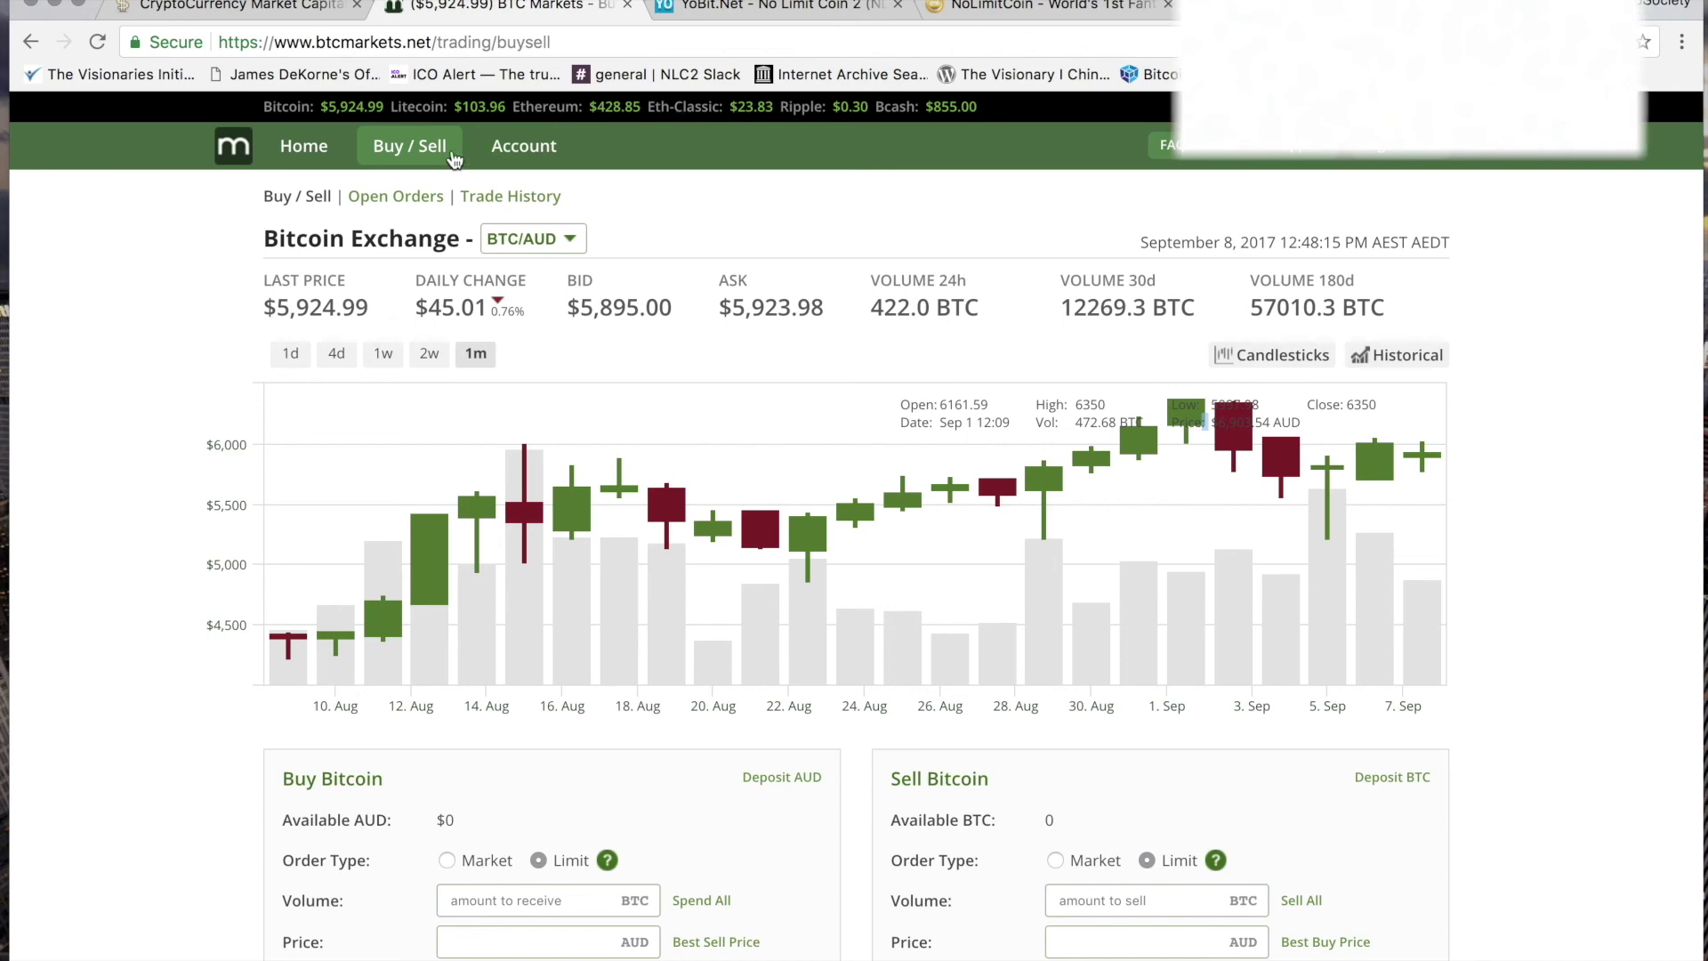
{"action": "scroll", "coordinate": [98, 765], "scroll_direction": "down", "scroll_amount": 5}
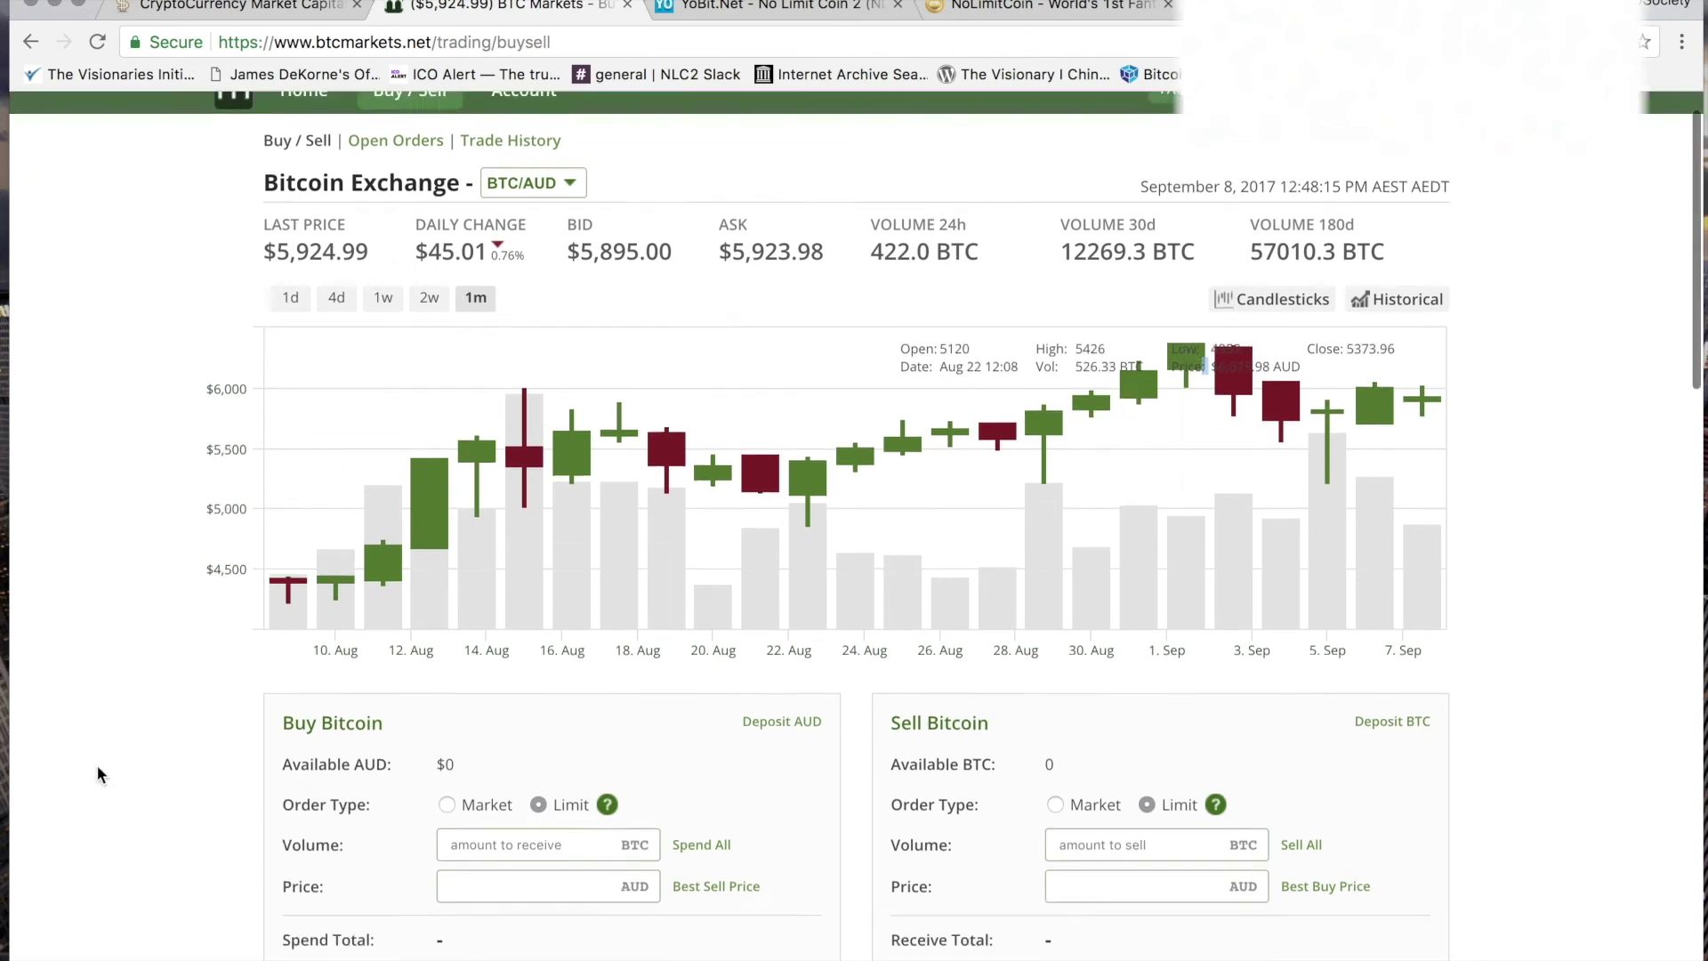
{"action": "scroll", "coordinate": [190, 756], "scroll_direction": "down", "scroll_amount": 3}
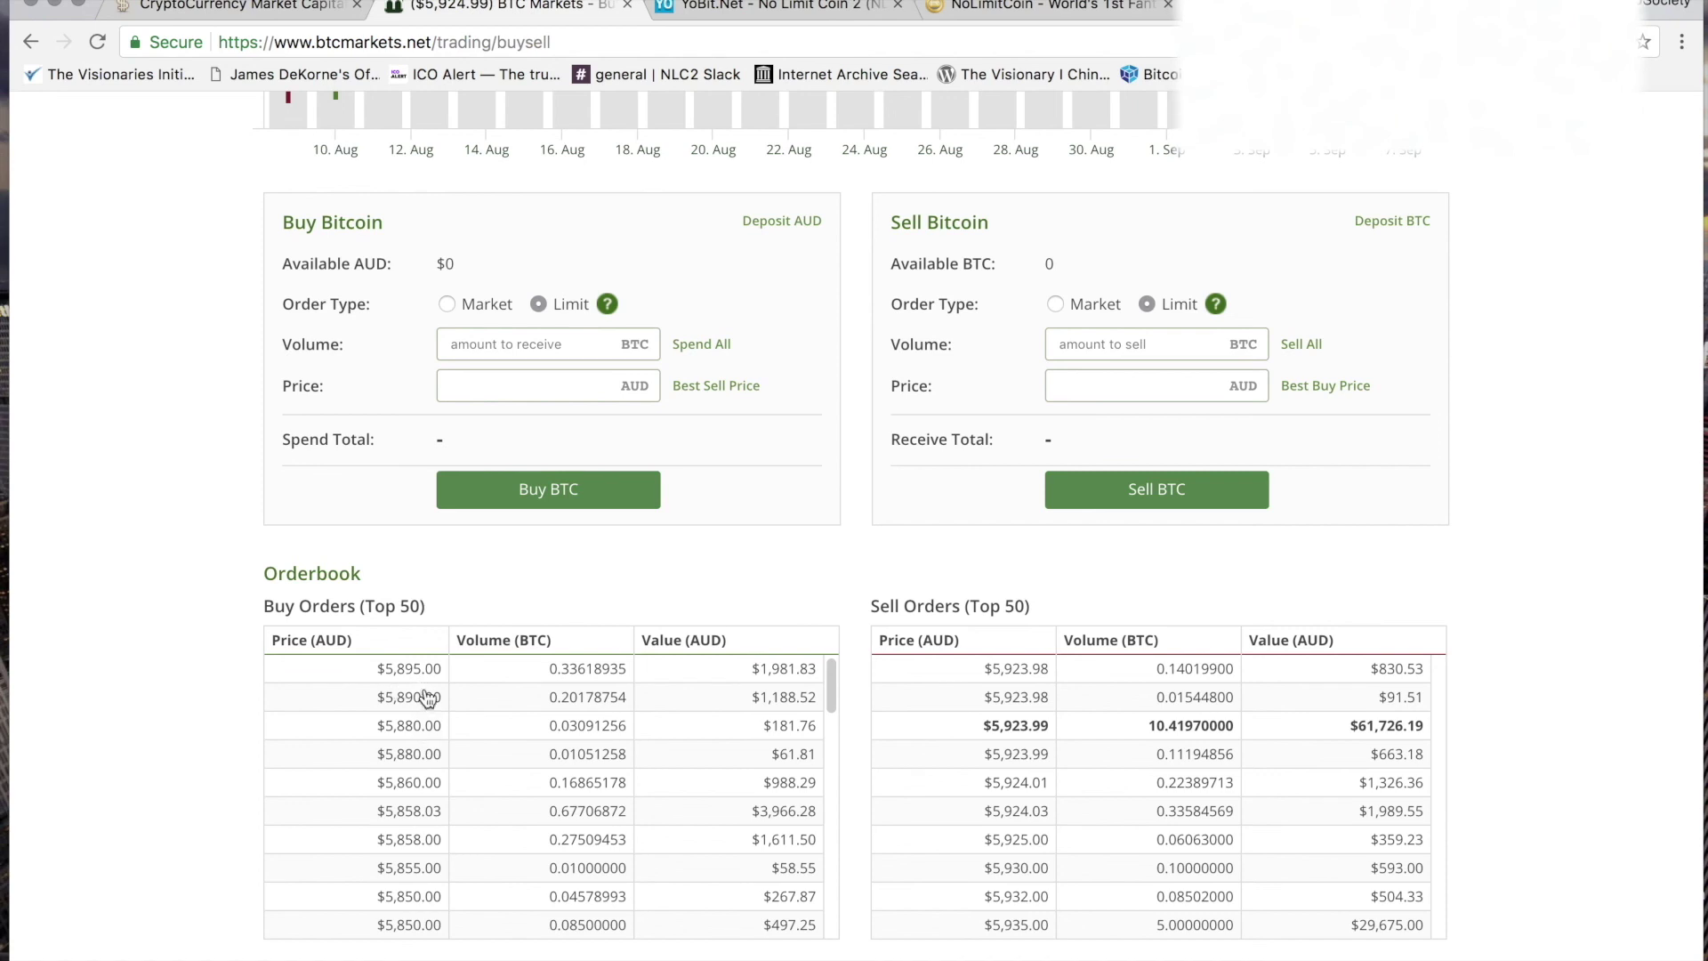
{"action": "scroll", "coordinate": [425, 707], "scroll_direction": "down", "scroll_amount": 5}
{"action": "scroll", "coordinate": [427, 716], "scroll_direction": "down", "scroll_amount": 5}
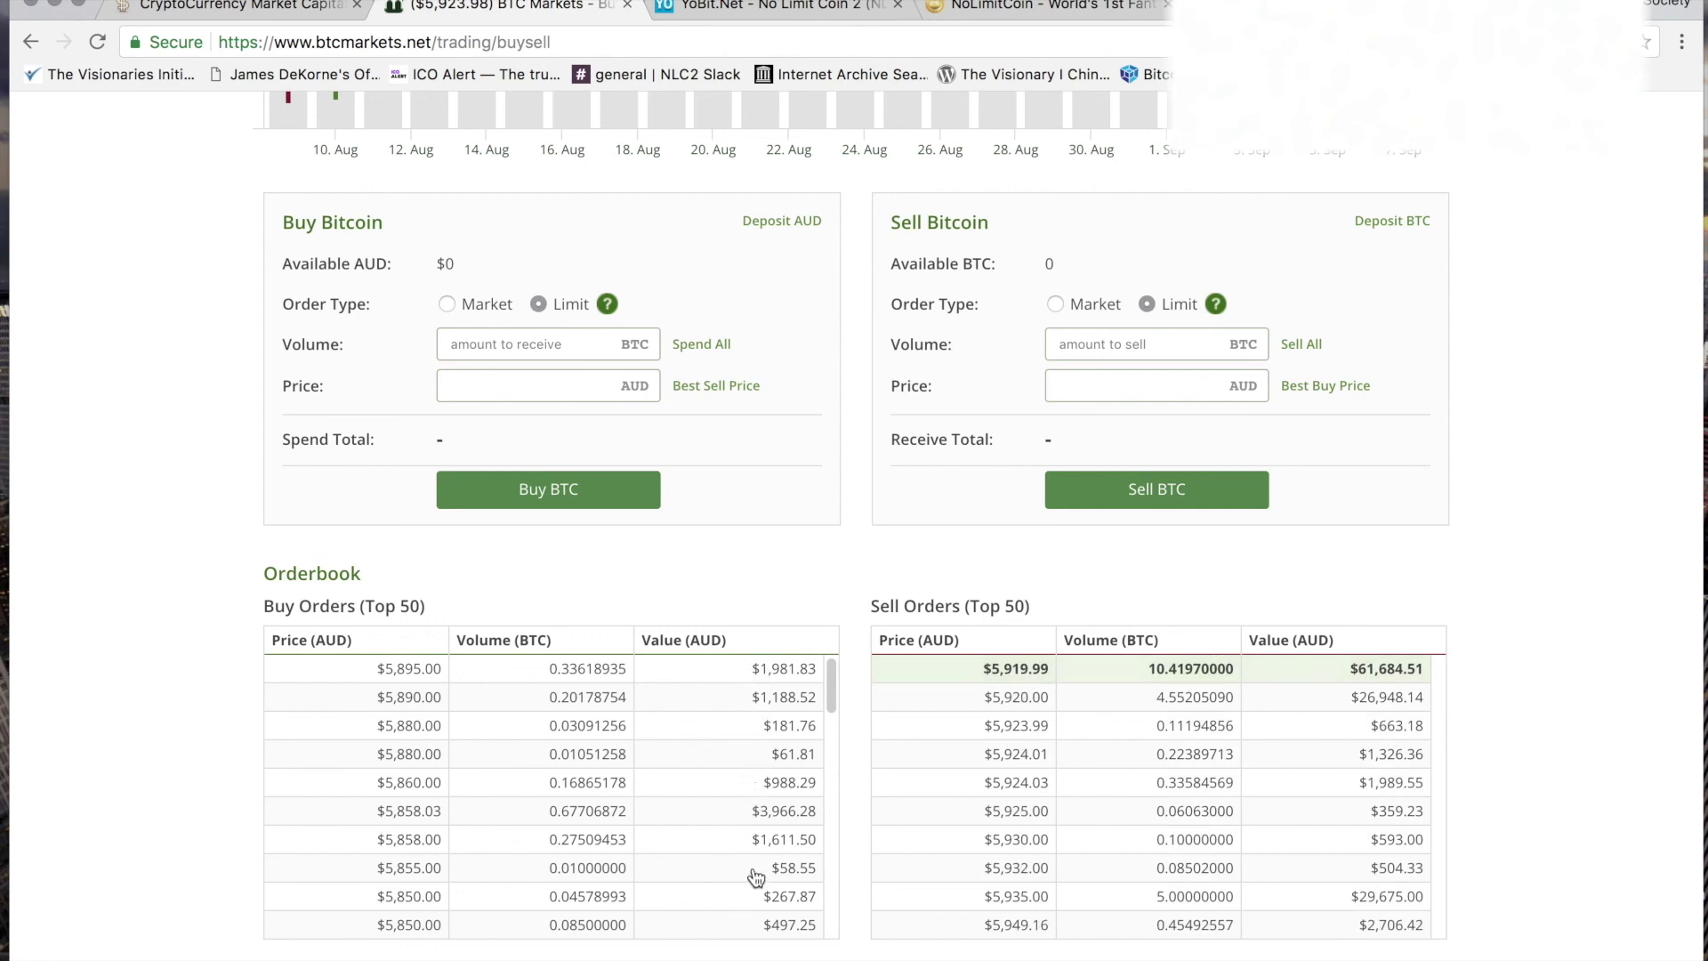
{"action": "scroll", "coordinate": [757, 920], "scroll_direction": "down", "scroll_amount": 4}
{"action": "scroll", "coordinate": [757, 921], "scroll_direction": "down", "scroll_amount": 6}
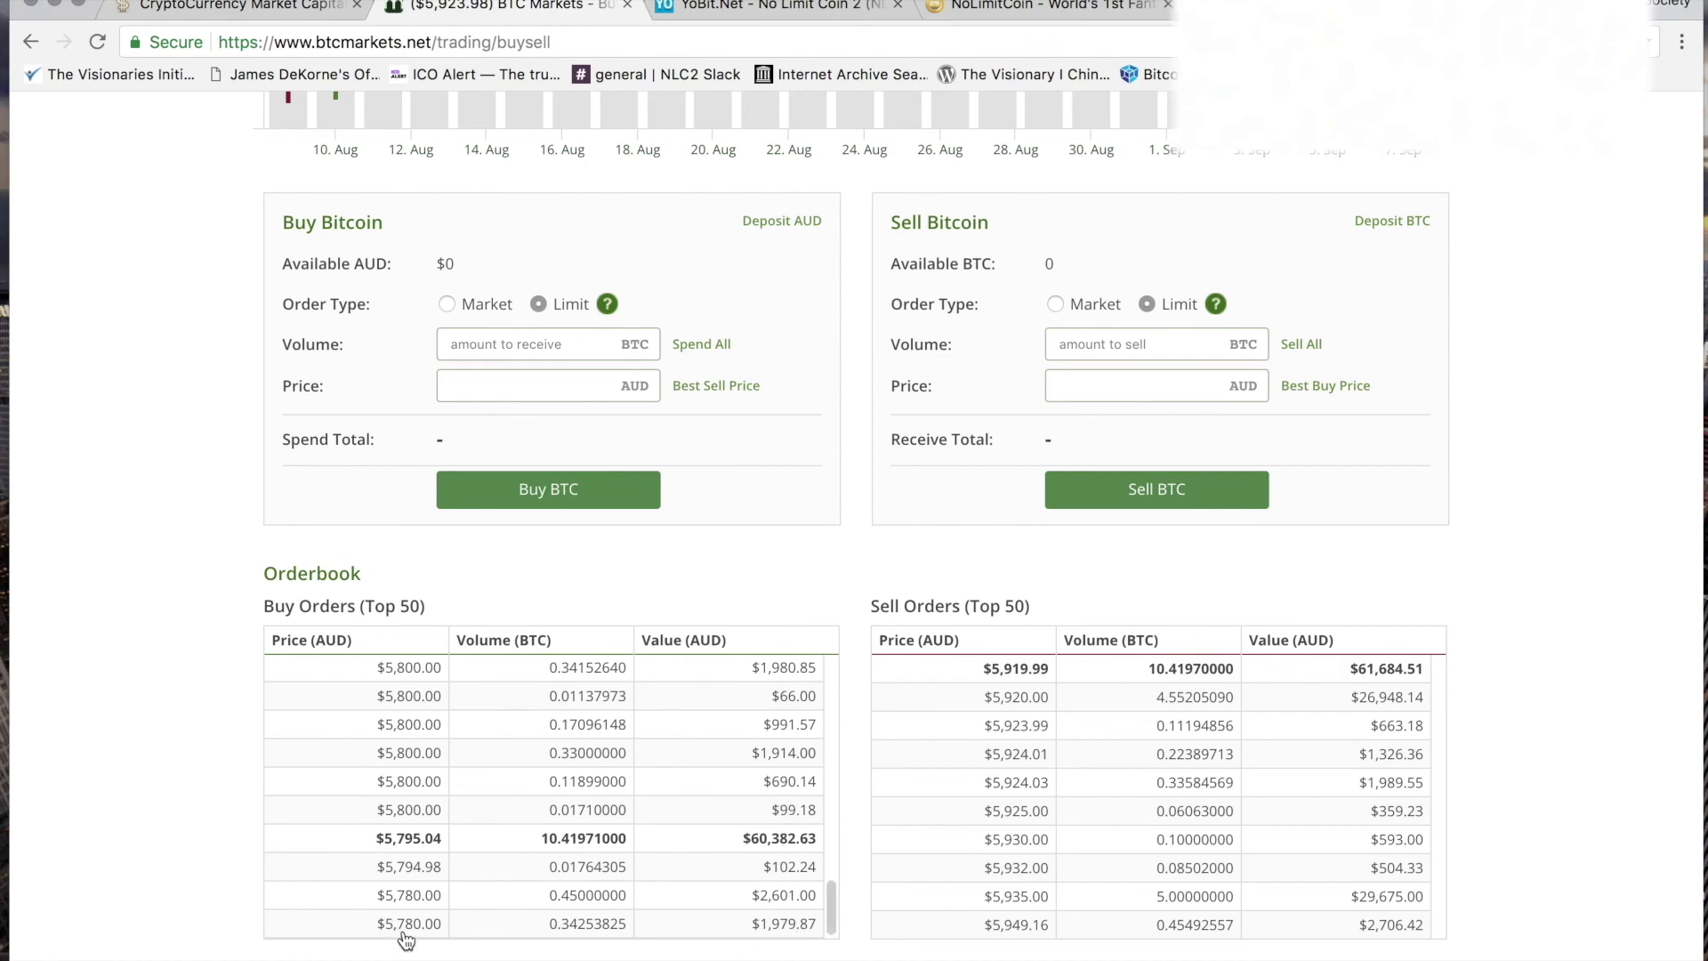
{"action": "scroll", "coordinate": [153, 694], "scroll_direction": "up", "scroll_amount": 3}
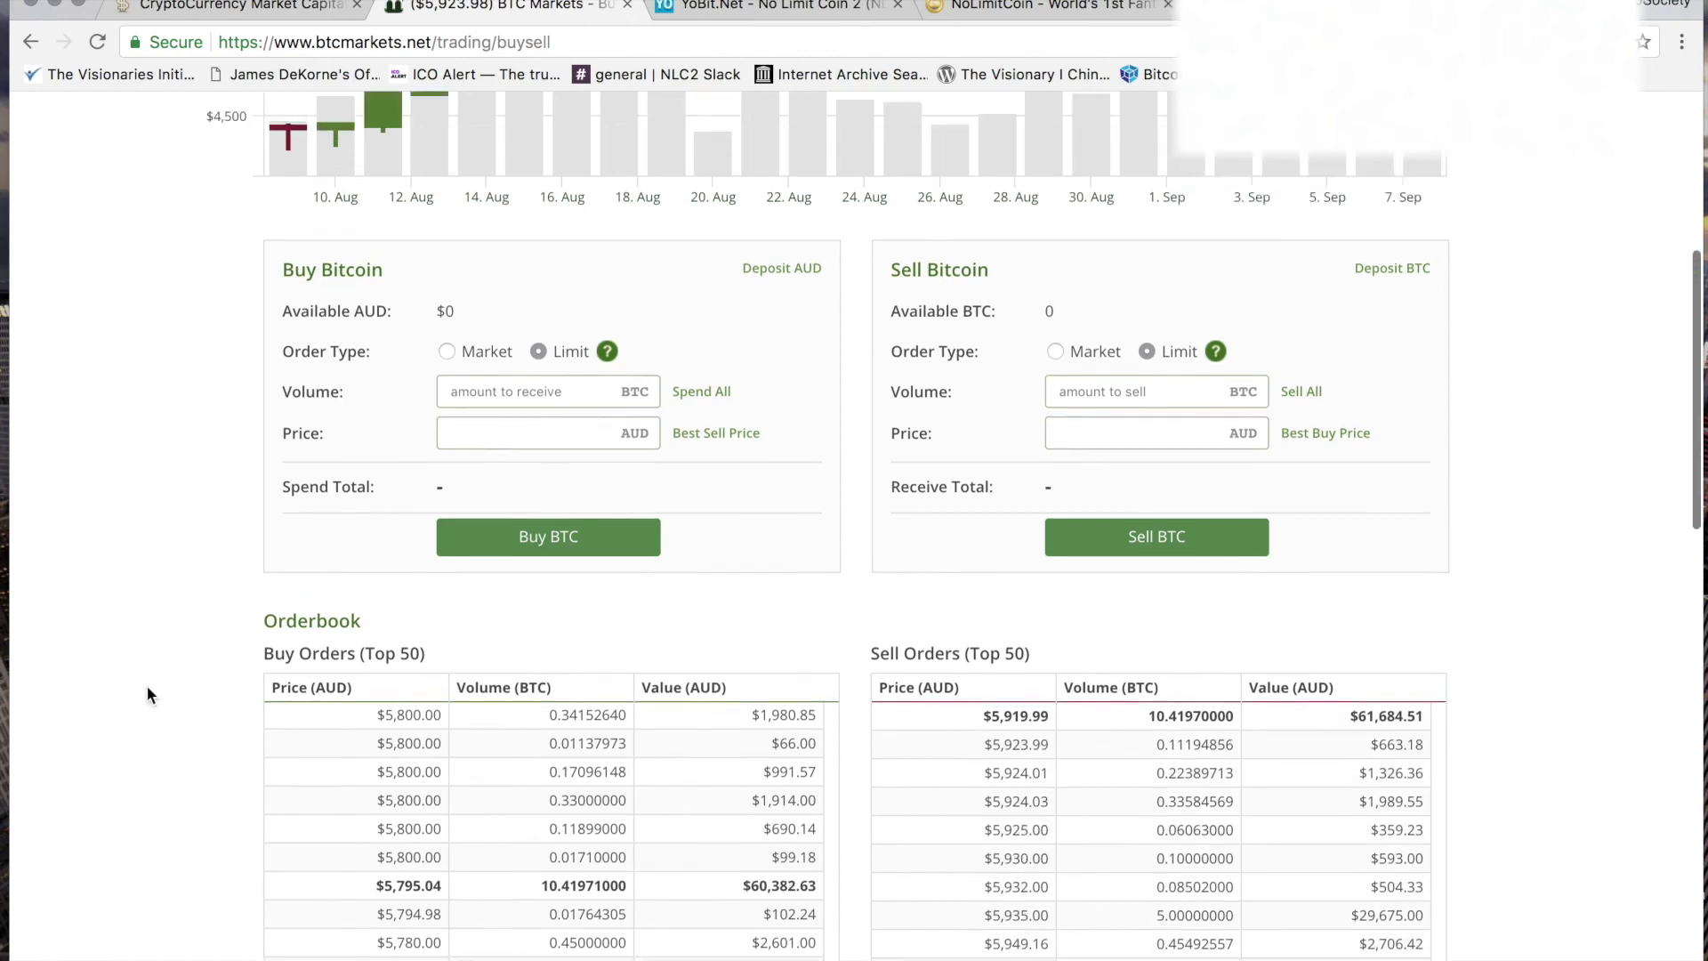
{"action": "scroll", "coordinate": [147, 685], "scroll_direction": "down", "scroll_amount": 5}
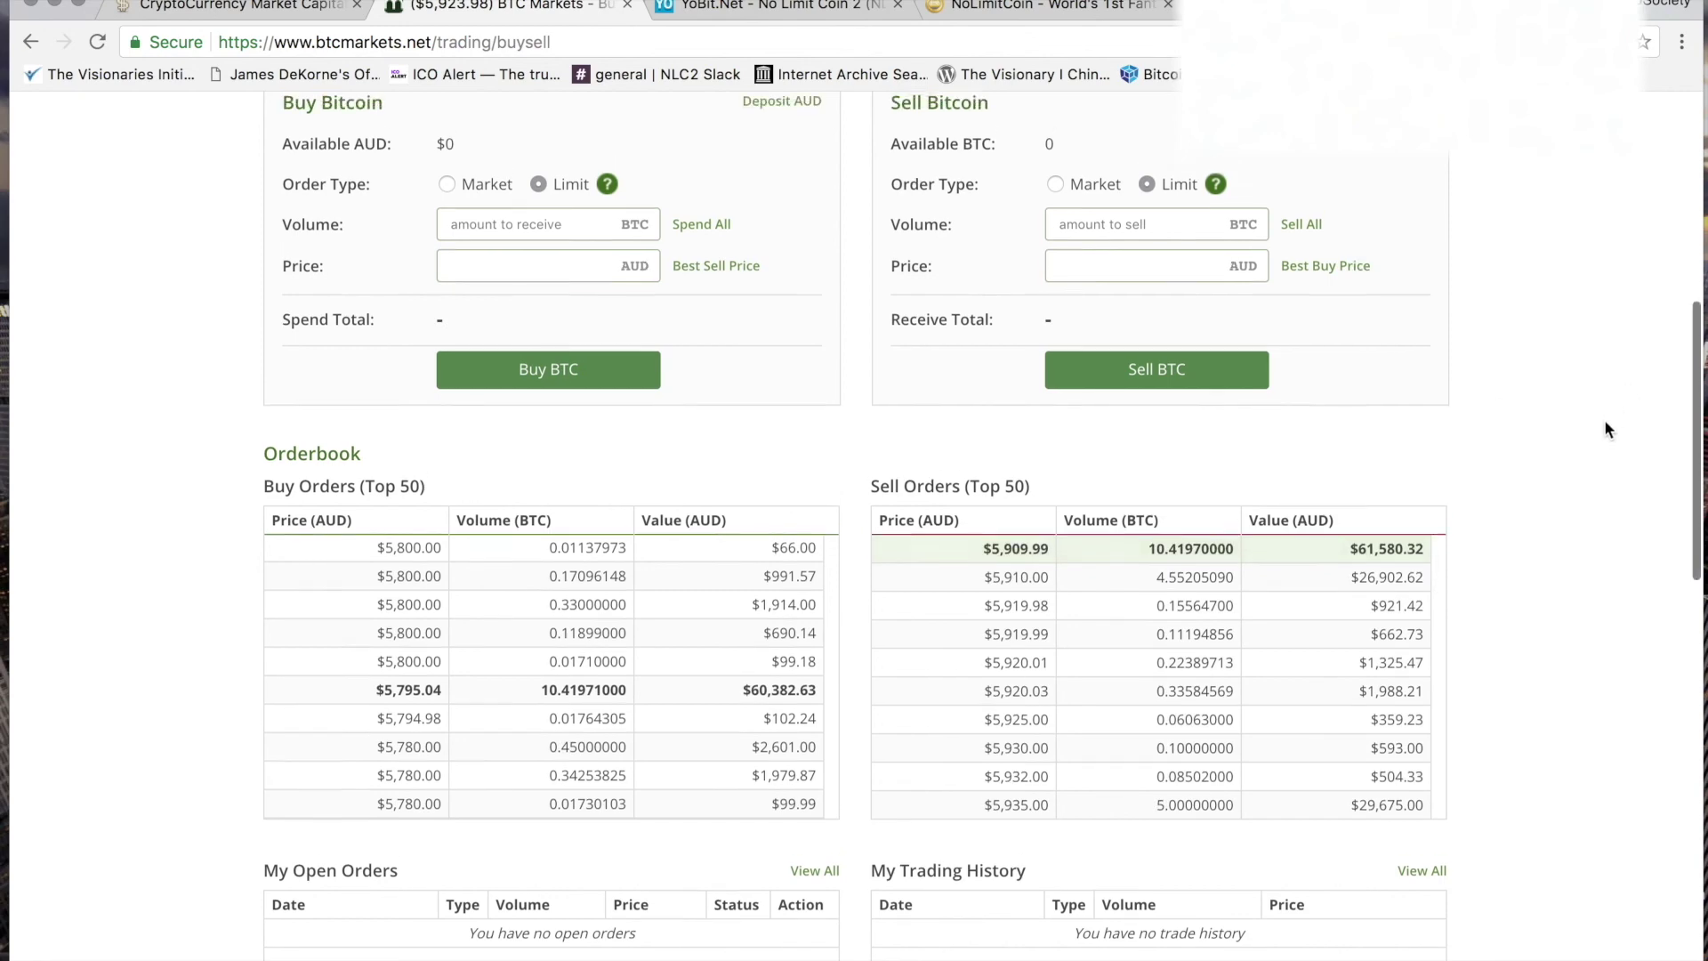
{"action": "scroll", "coordinate": [1603, 419], "scroll_direction": "up", "scroll_amount": 3}
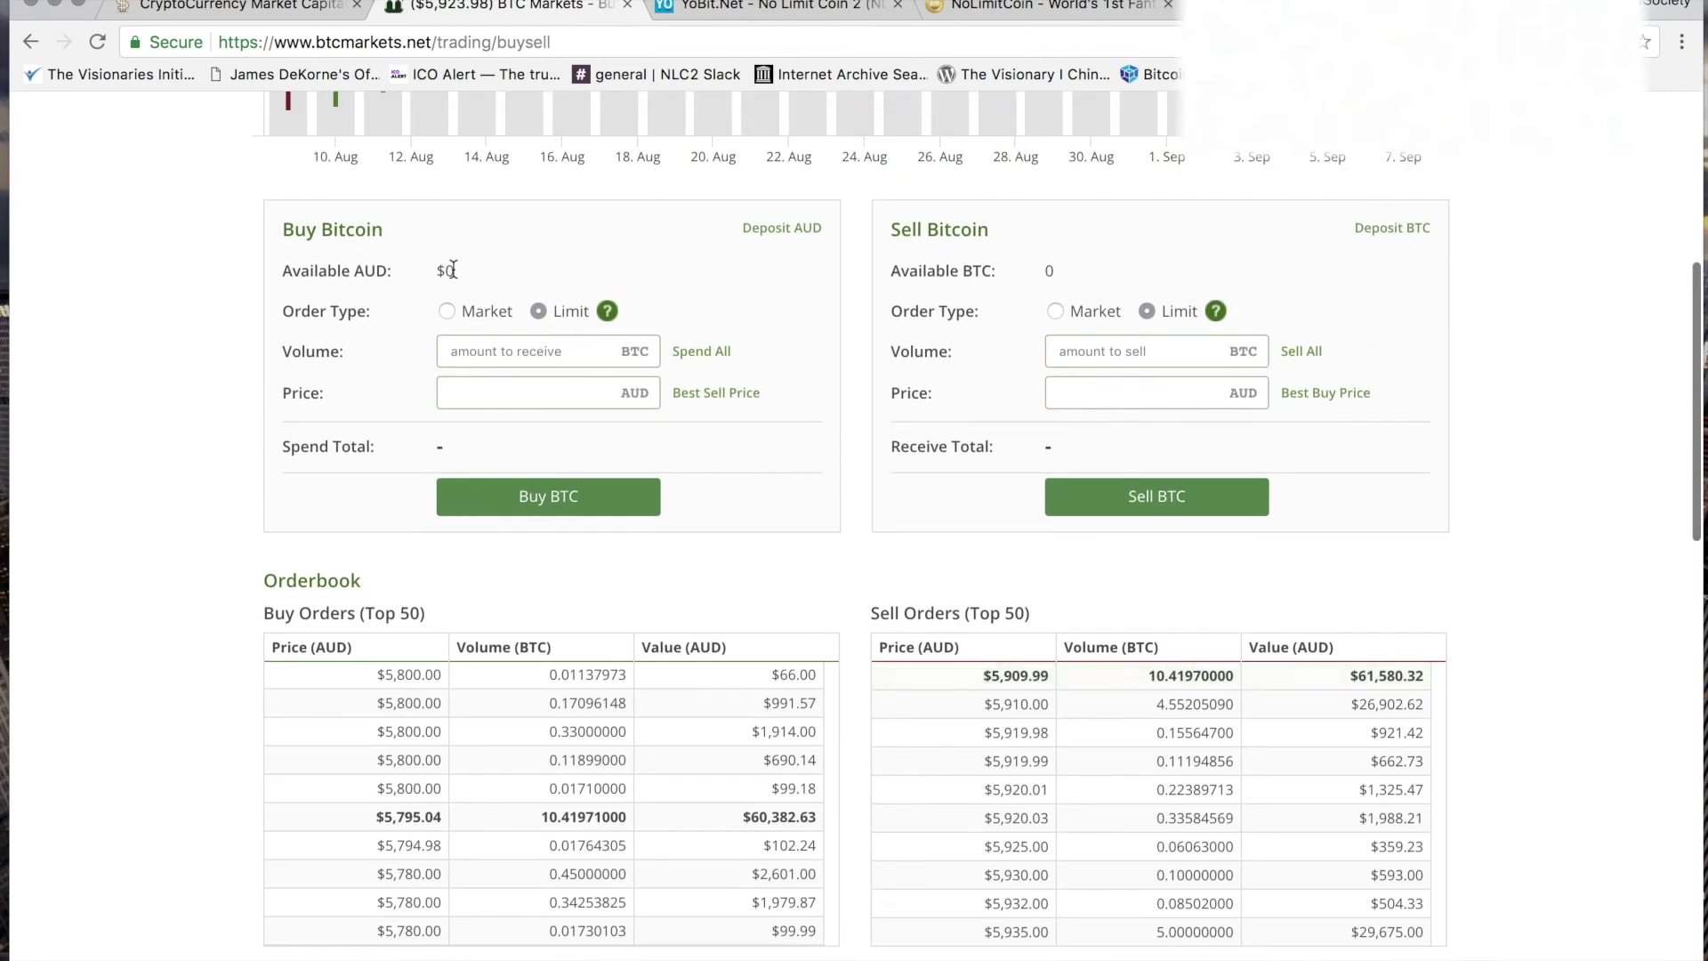
{"action": "scroll", "coordinate": [150, 335], "scroll_direction": "up", "scroll_amount": 10}
{"action": "scroll", "coordinate": [140, 356], "scroll_direction": "up", "scroll_amount": 1}
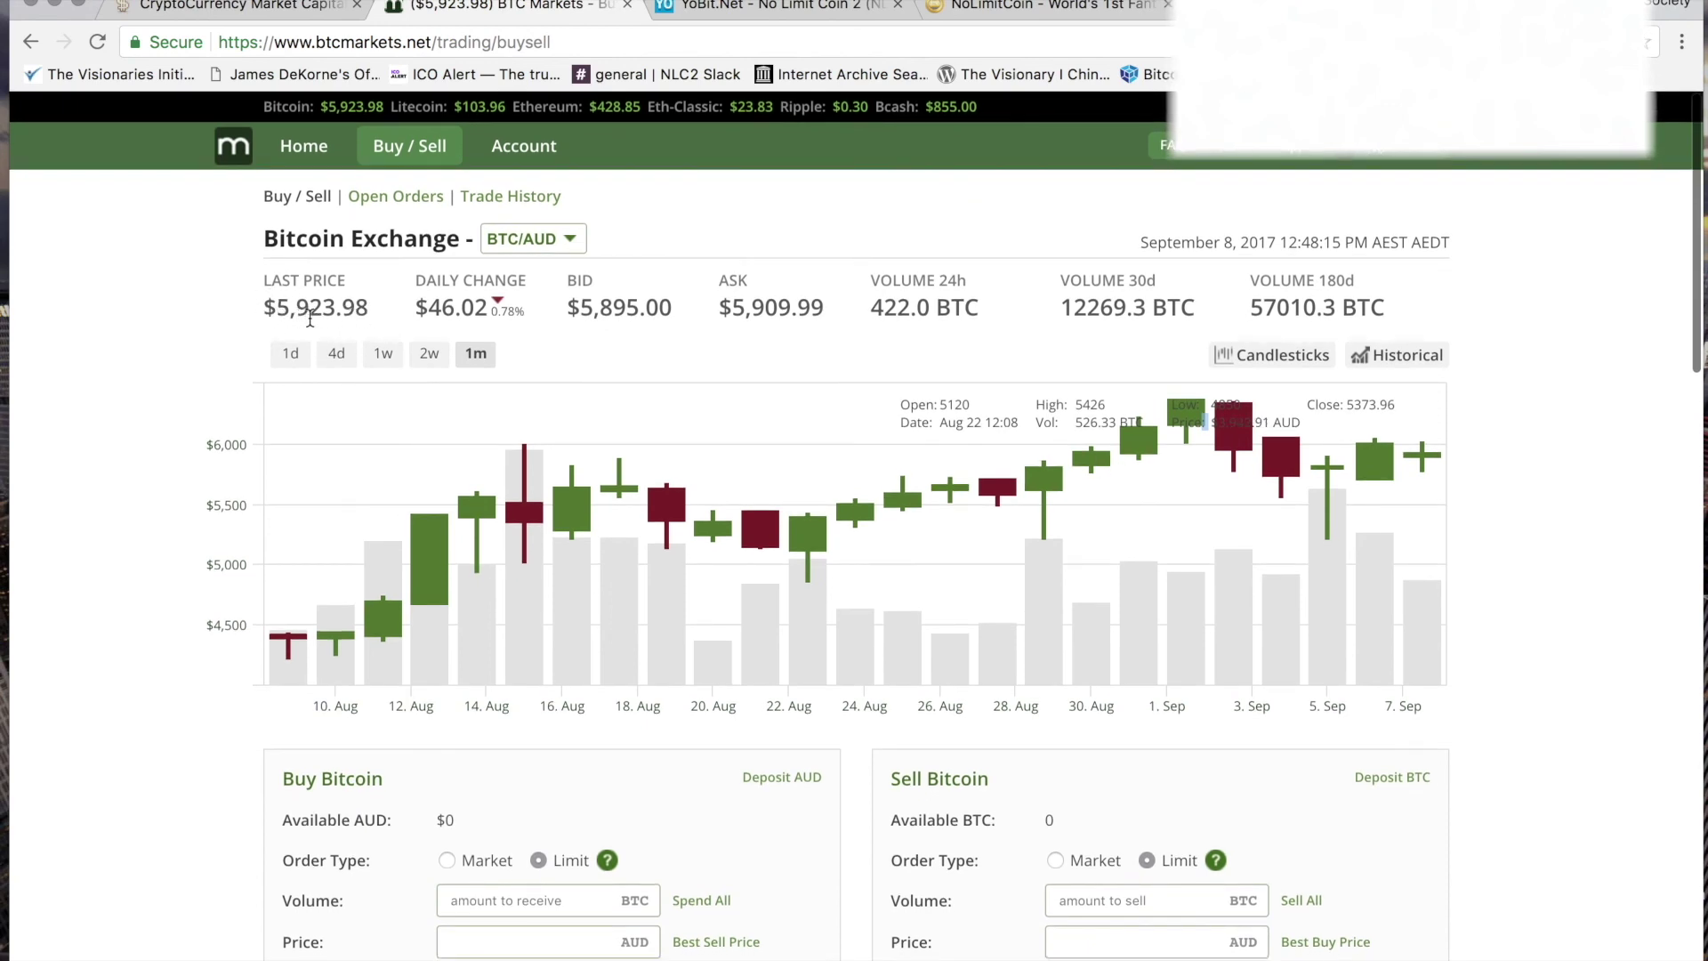
Open the account overview and its Deposit page, and examine the deposit options down to AUD - POLi Payments
{"action": "left_click", "coordinate": [526, 153]}
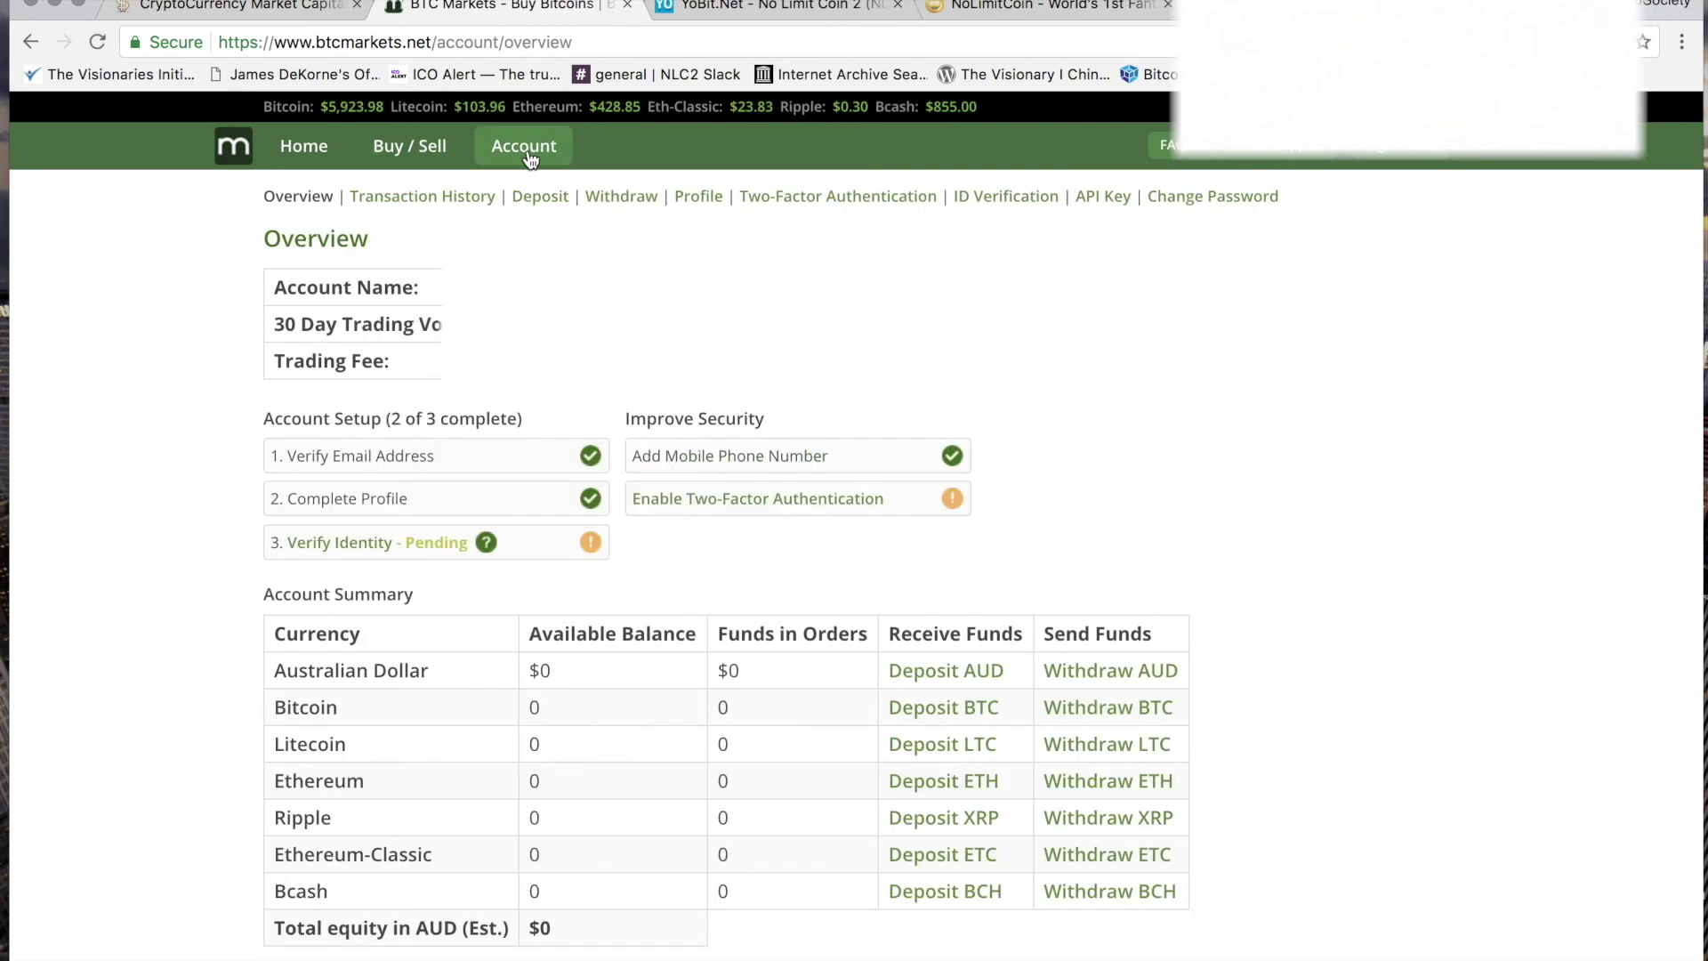
{"action": "left_click", "coordinate": [542, 201]}
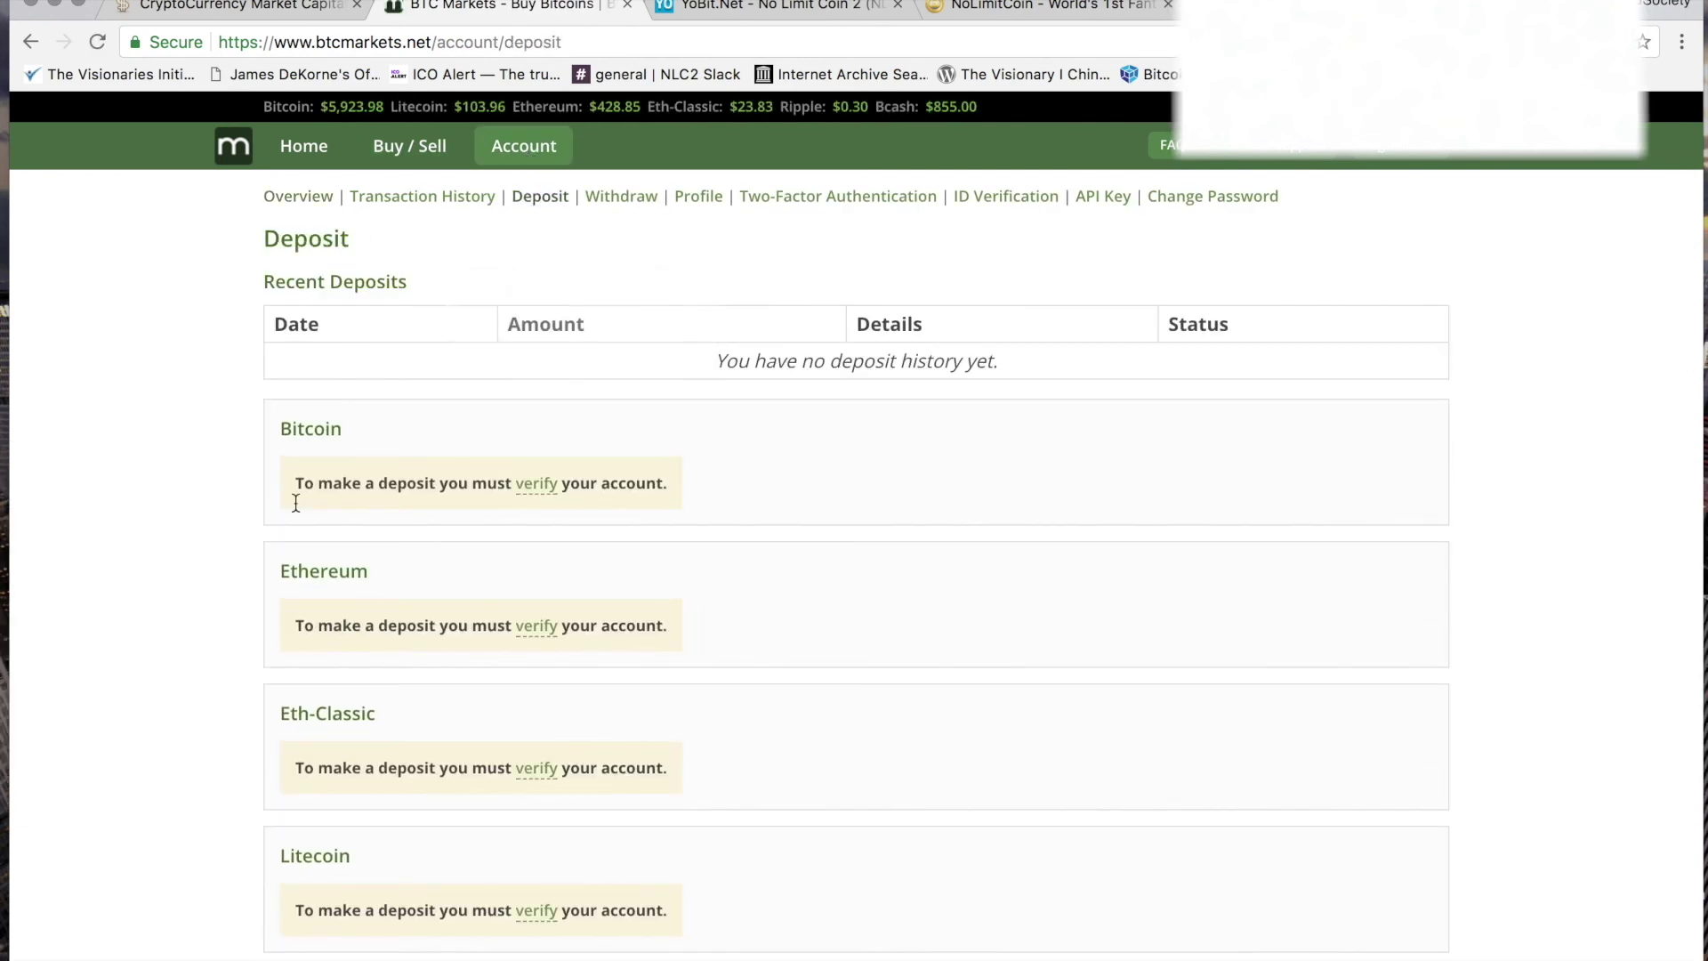
{"action": "scroll", "coordinate": [197, 687], "scroll_direction": "down", "scroll_amount": 10}
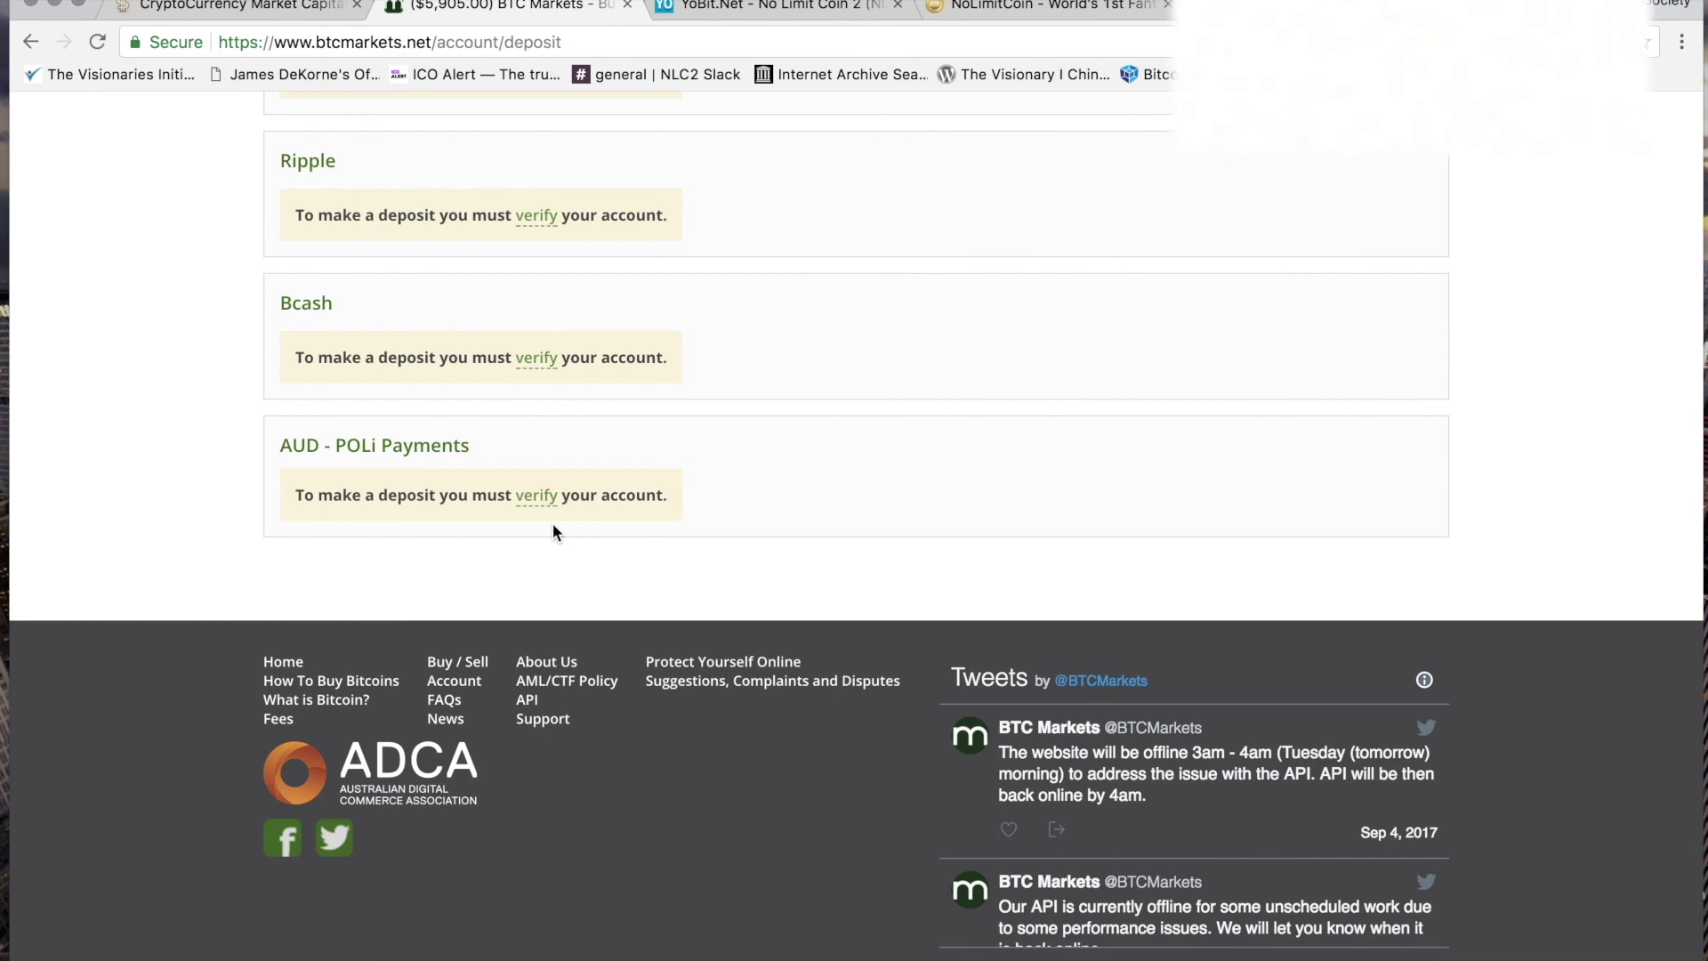
{"action": "scroll", "coordinate": [553, 525], "scroll_direction": "up", "scroll_amount": 3}
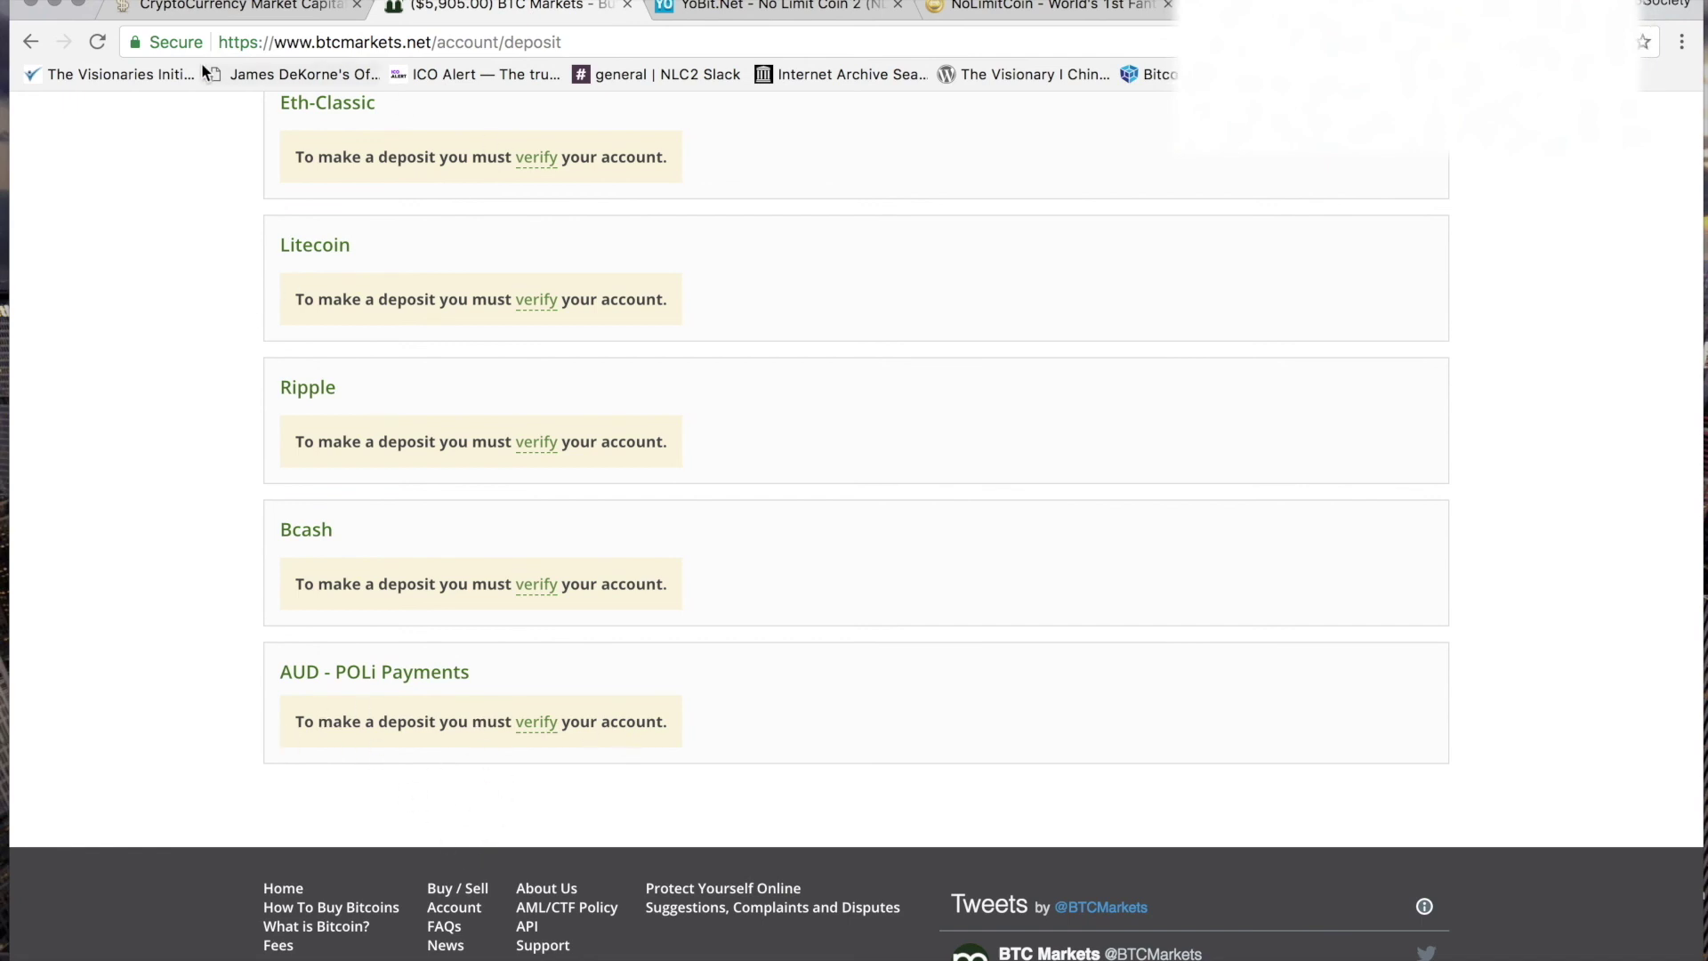
{"action": "scroll", "coordinate": [211, 720], "scroll_direction": "up", "scroll_amount": 10}
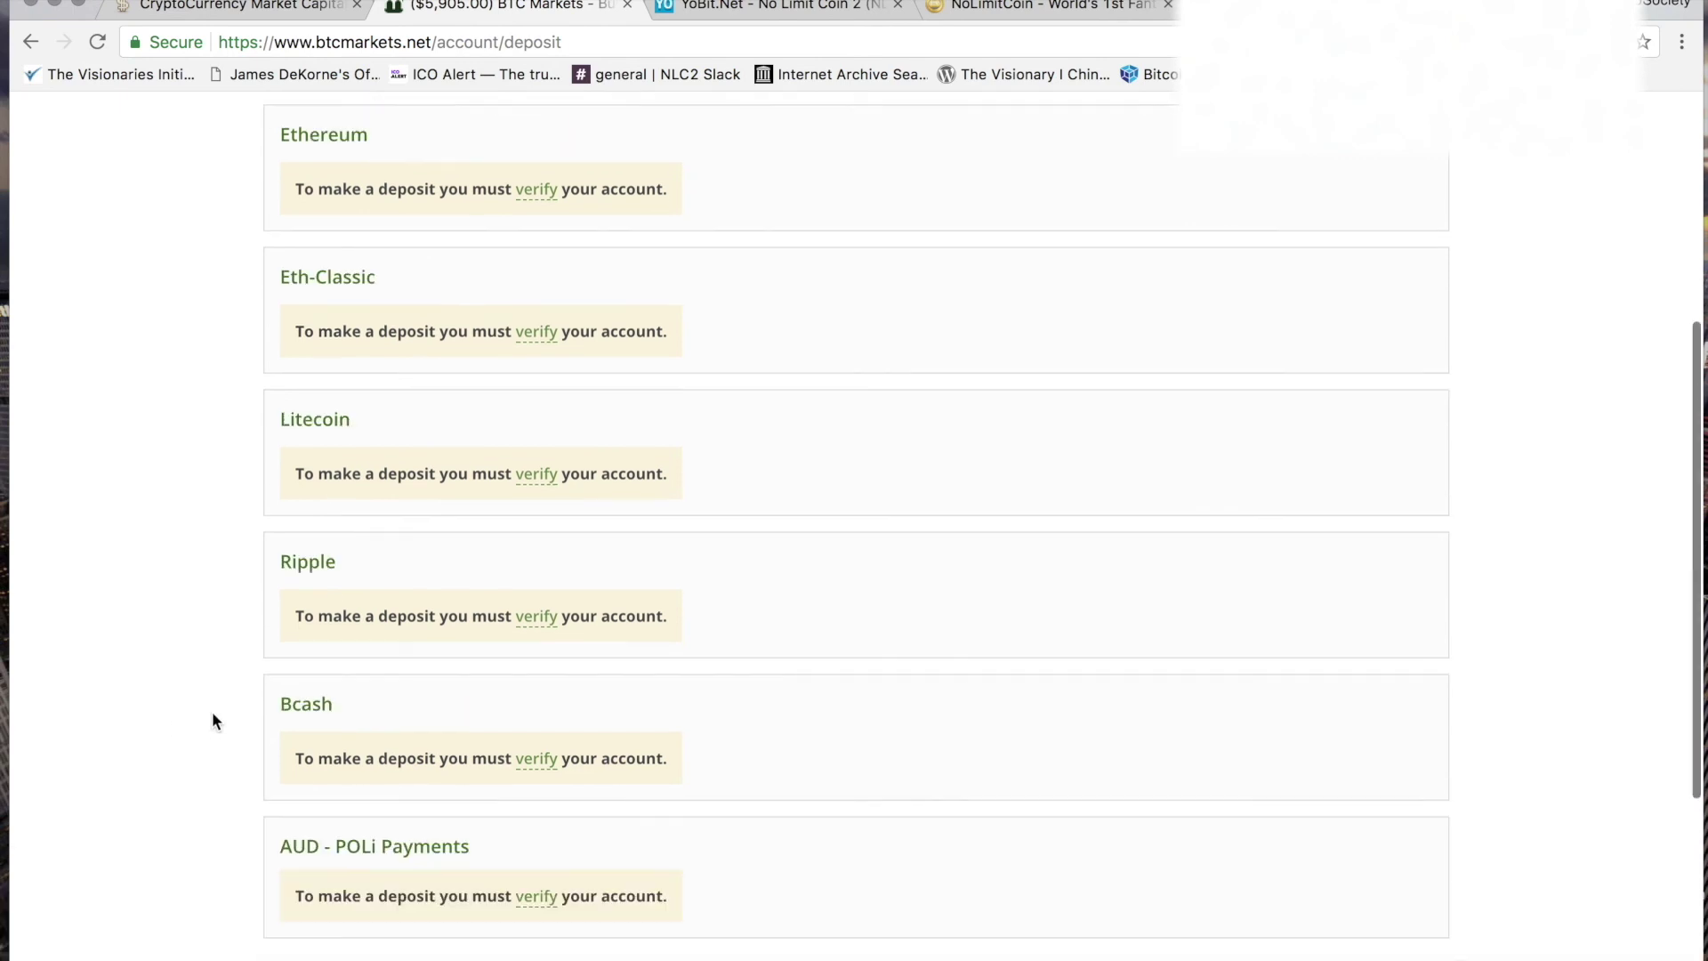
Return to the Buy / Sell page and load the top $5,895.00 buy order into the Sell Bitcoin form
{"action": "left_click", "coordinate": [403, 144]}
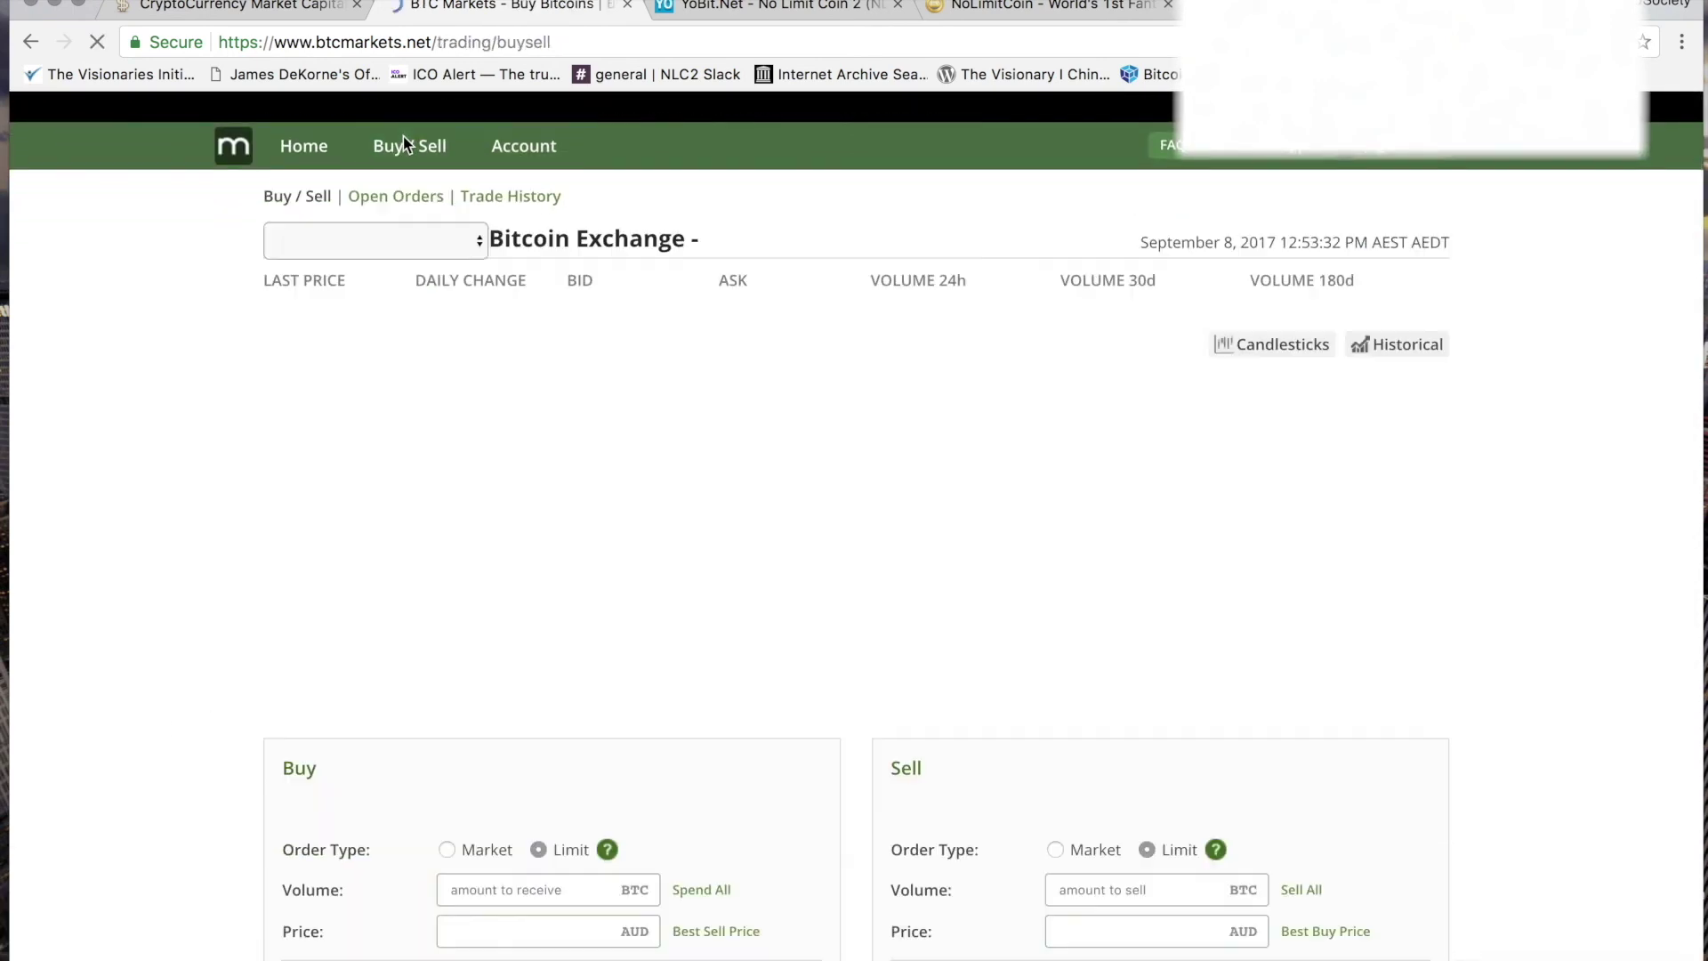
{"action": "scroll", "coordinate": [127, 770], "scroll_direction": "down", "scroll_amount": 1}
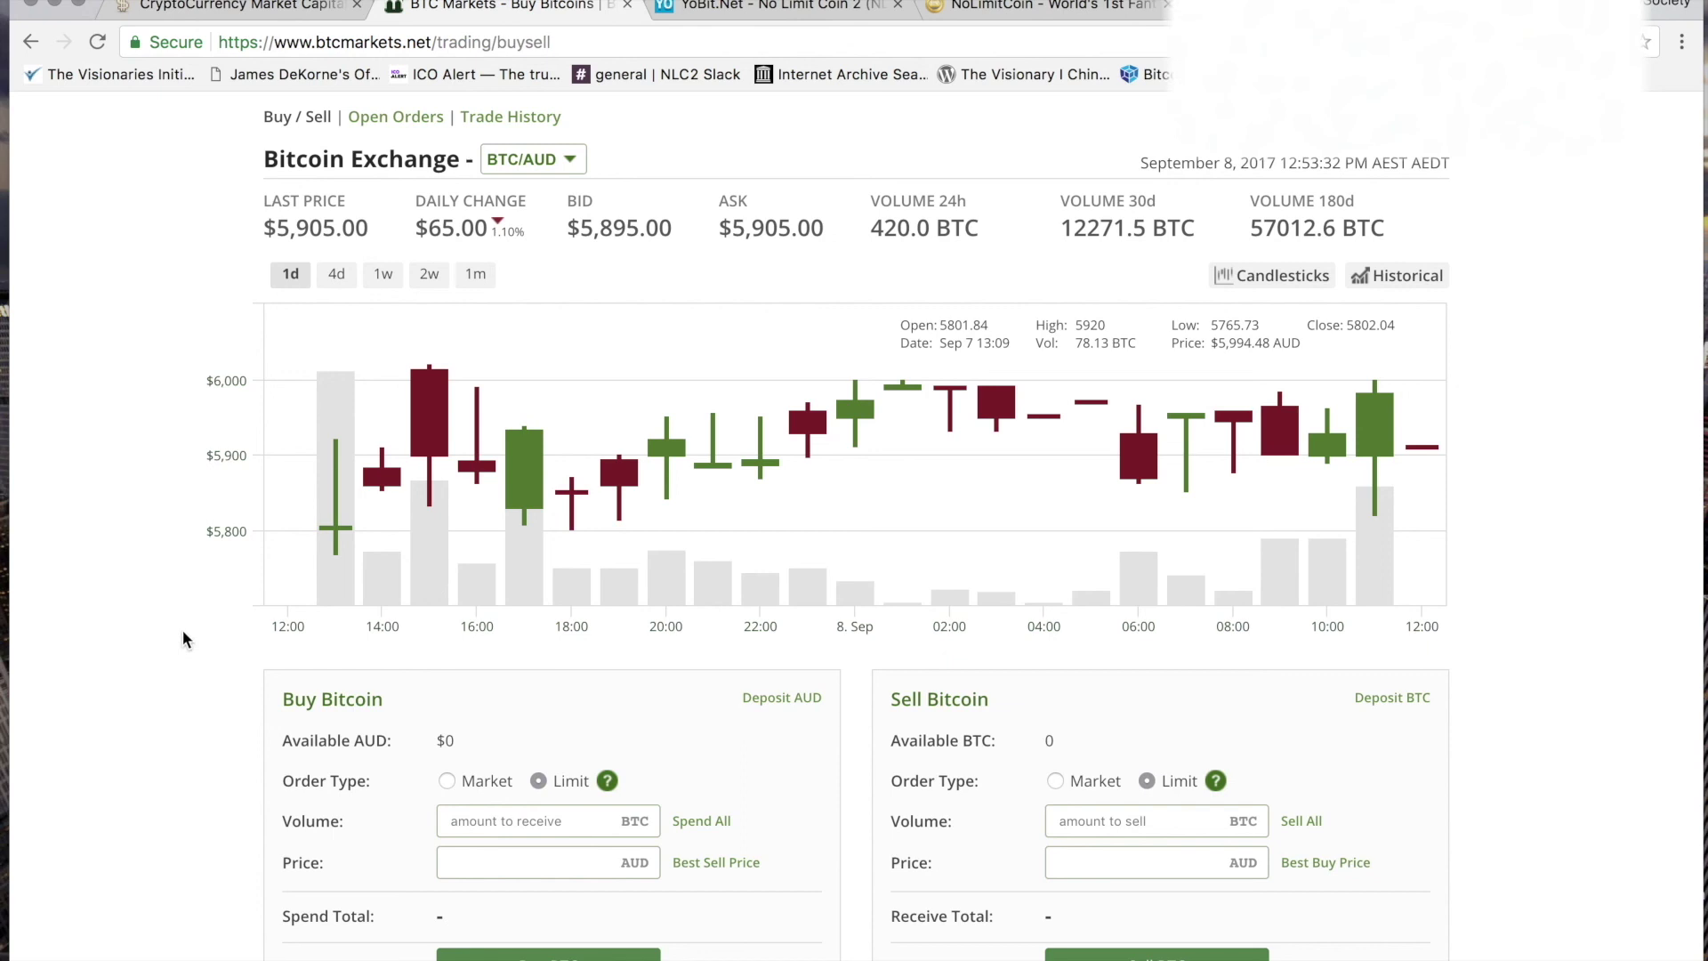
{"action": "left_click", "coordinate": [480, 822]}
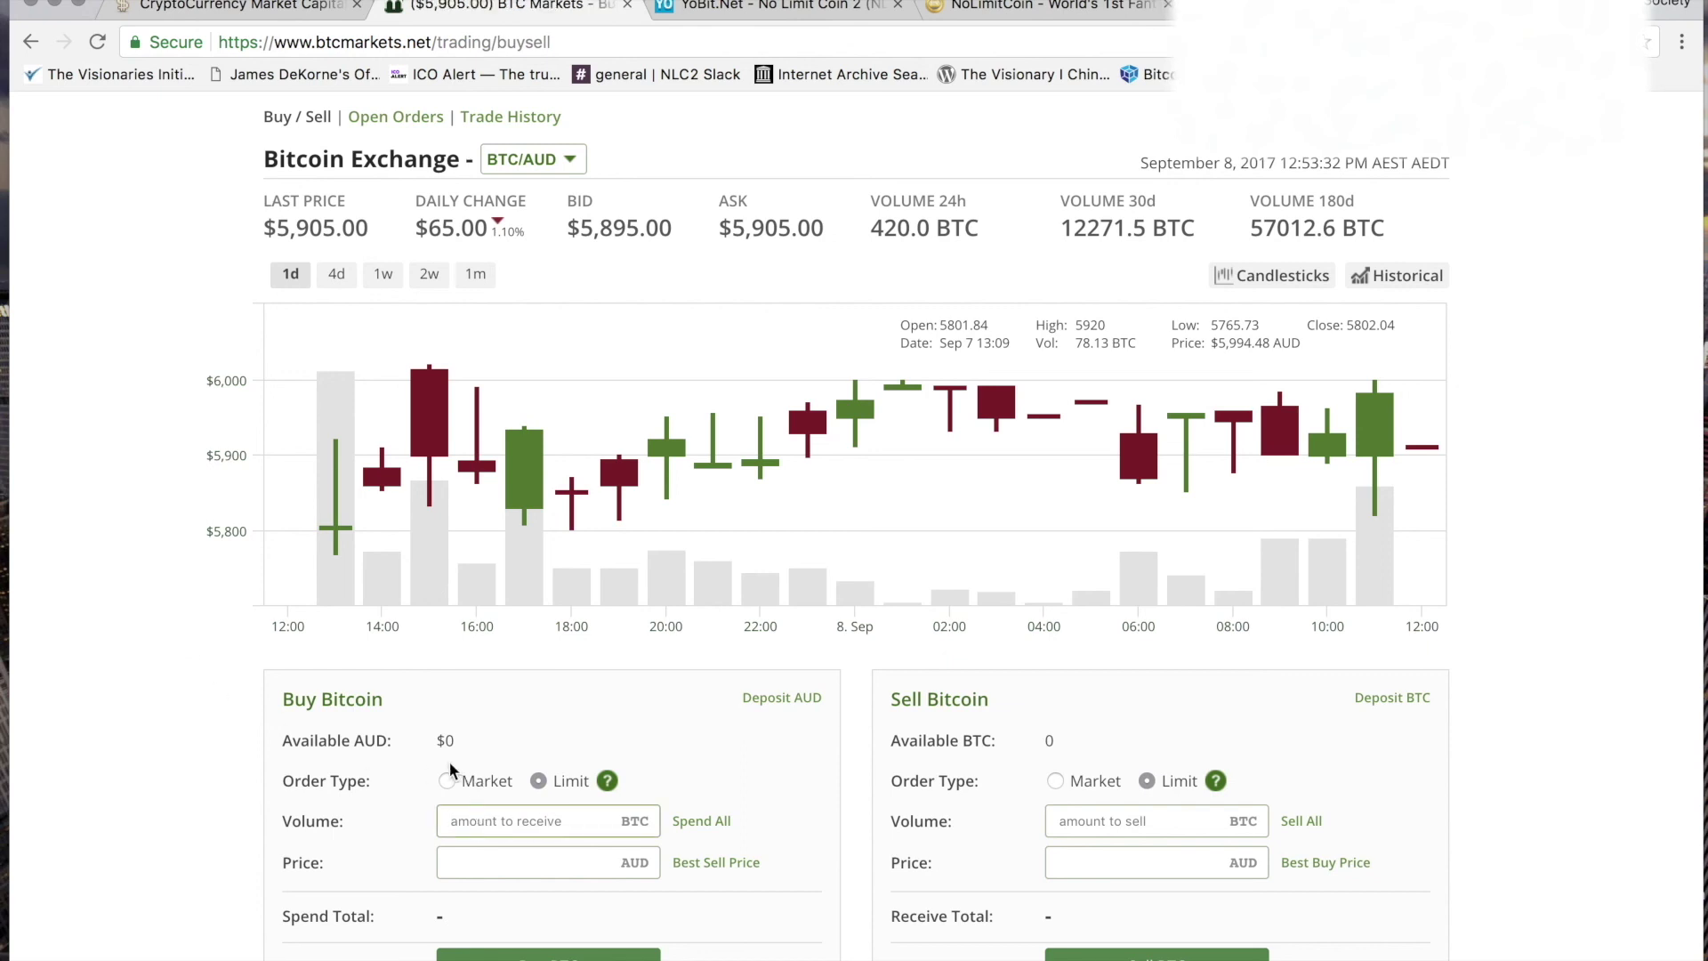
{"action": "scroll", "coordinate": [531, 755], "scroll_direction": "down", "scroll_amount": 2}
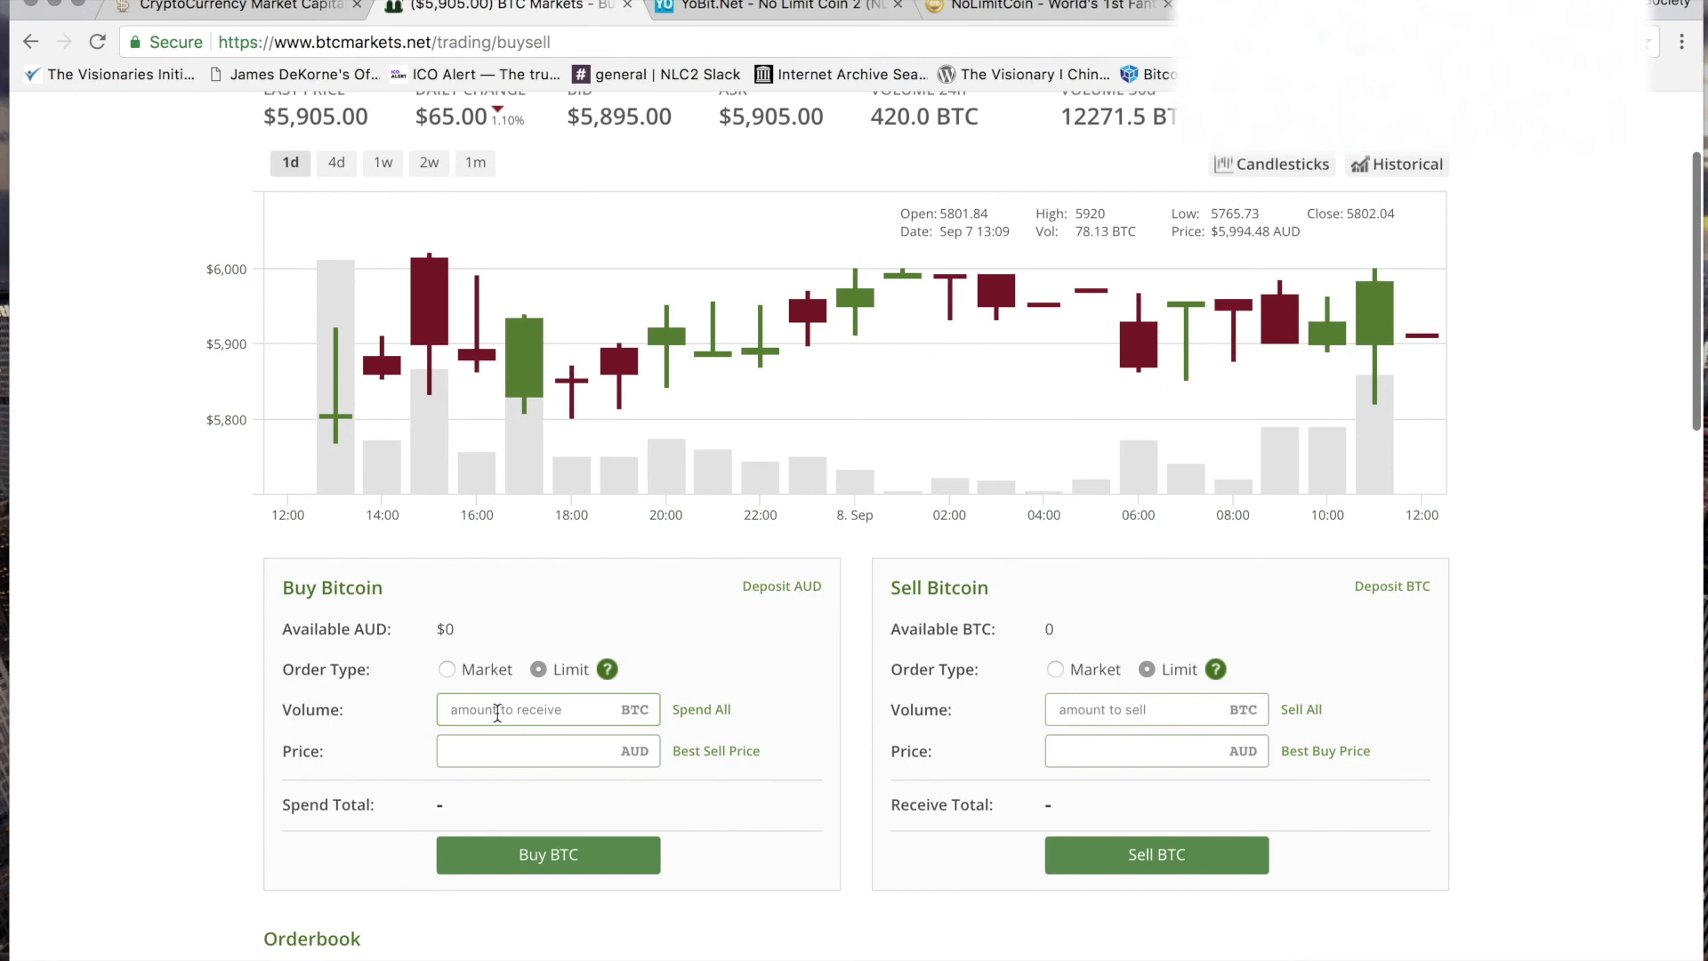
{"action": "scroll", "coordinate": [392, 753], "scroll_direction": "down", "scroll_amount": 3}
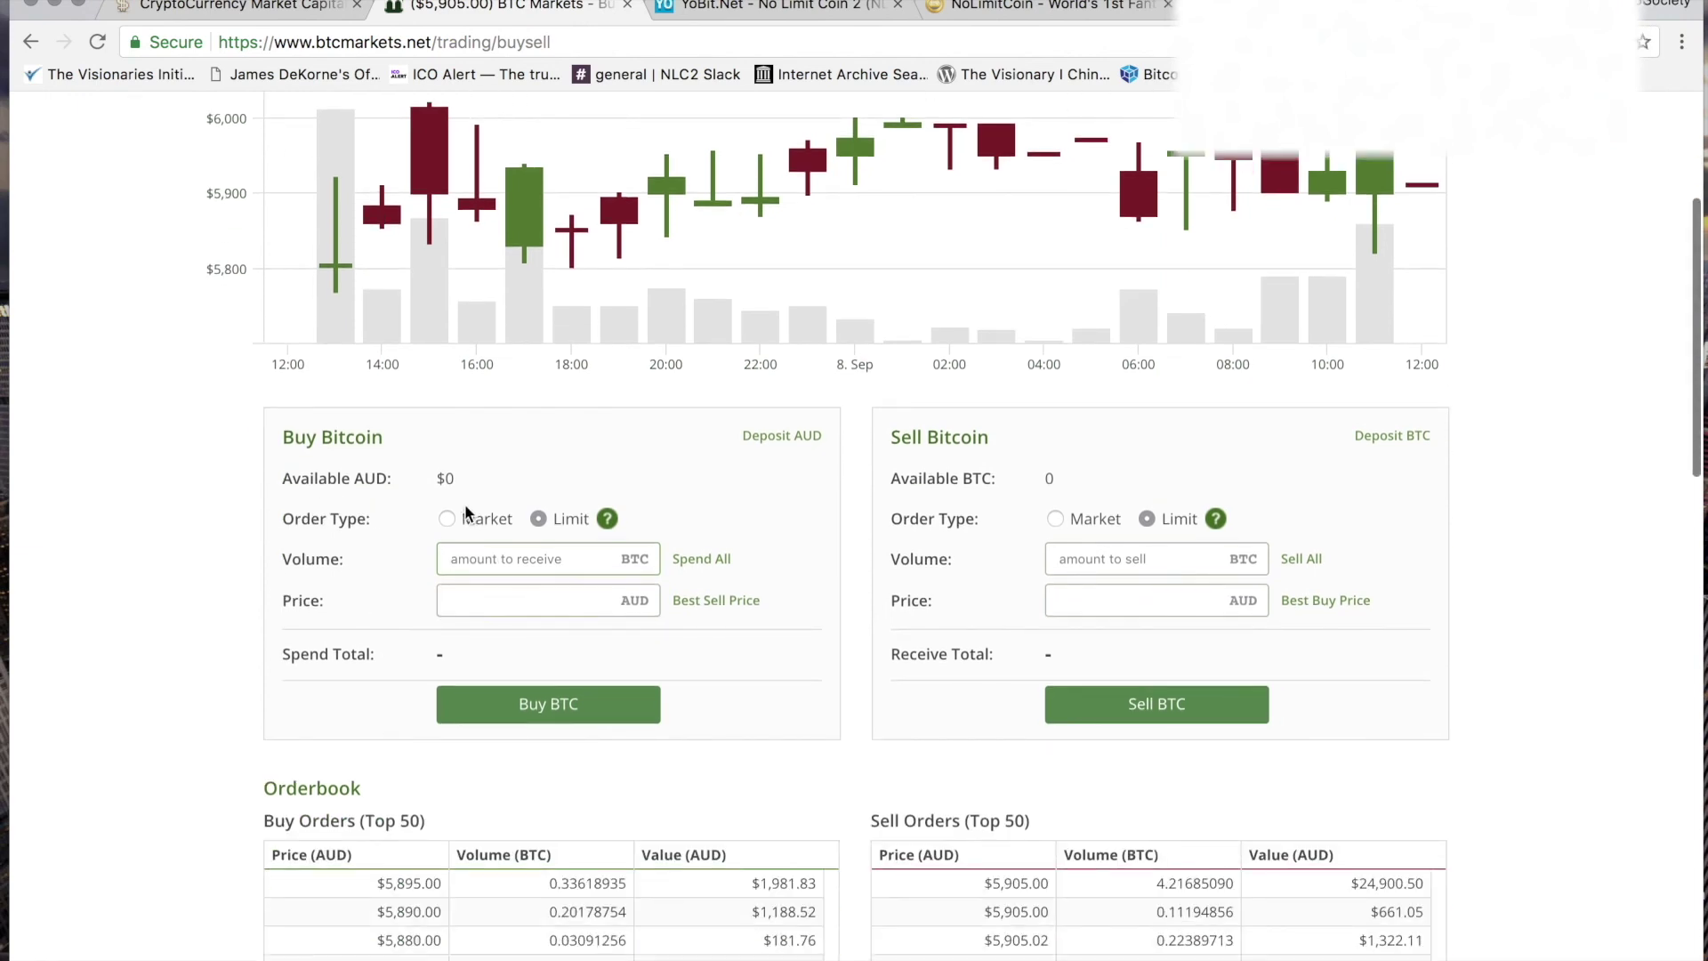
{"action": "left_click", "coordinate": [400, 884]}
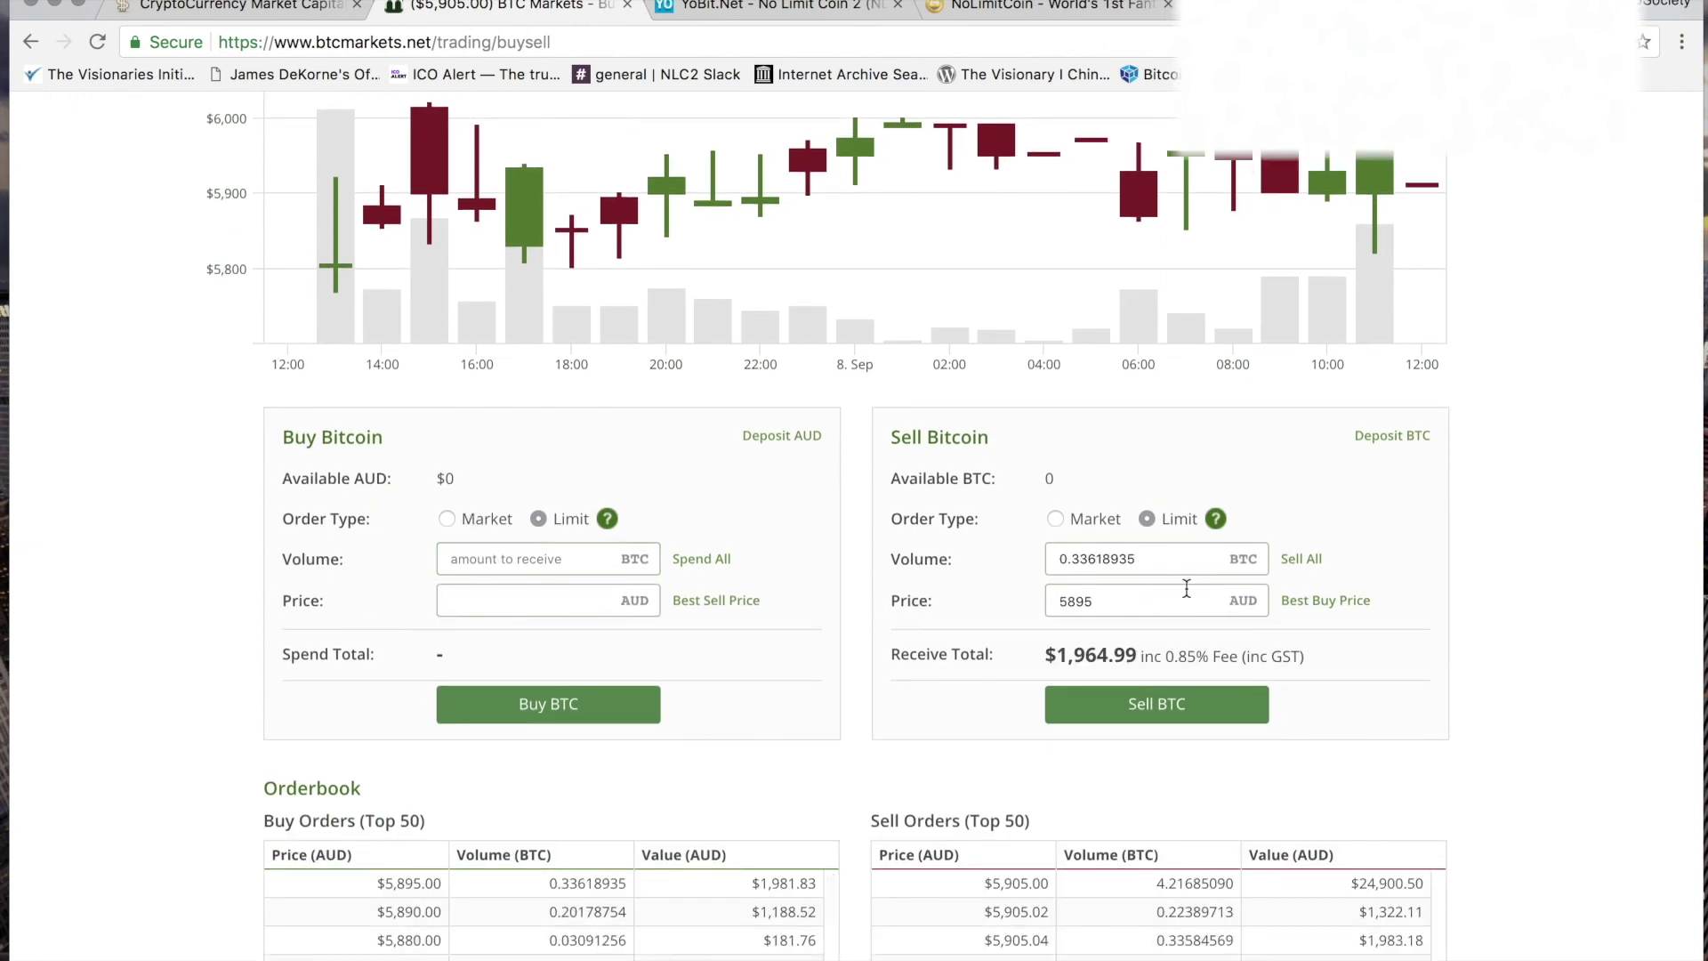
Copy the price 5895 from the Sell Bitcoin form into the Buy Bitcoin price
{"action": "double_click", "coordinate": [1137, 603]}
{"action": "key", "text": "super+c"}
{"action": "left_click", "coordinate": [554, 589]}
{"action": "key", "text": "super+v"}
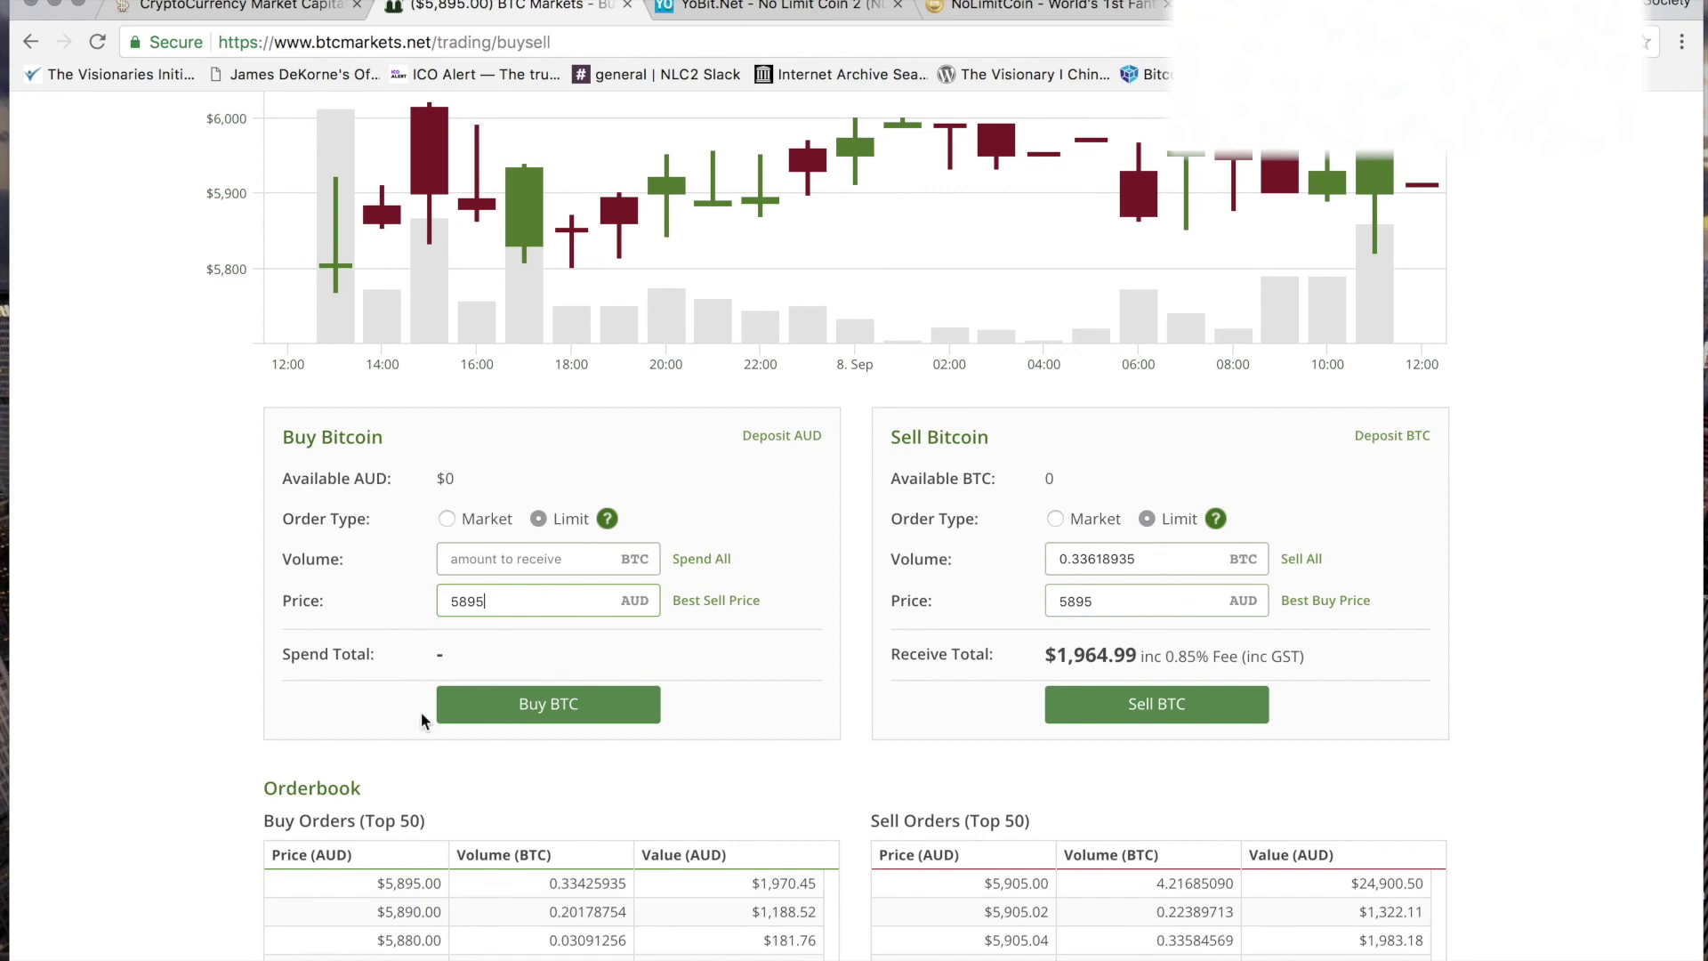
Set the Buy Bitcoin volume to .167 BTC
{"action": "left_click", "coordinate": [572, 563]}
{"action": "left_click", "coordinate": [701, 563]}
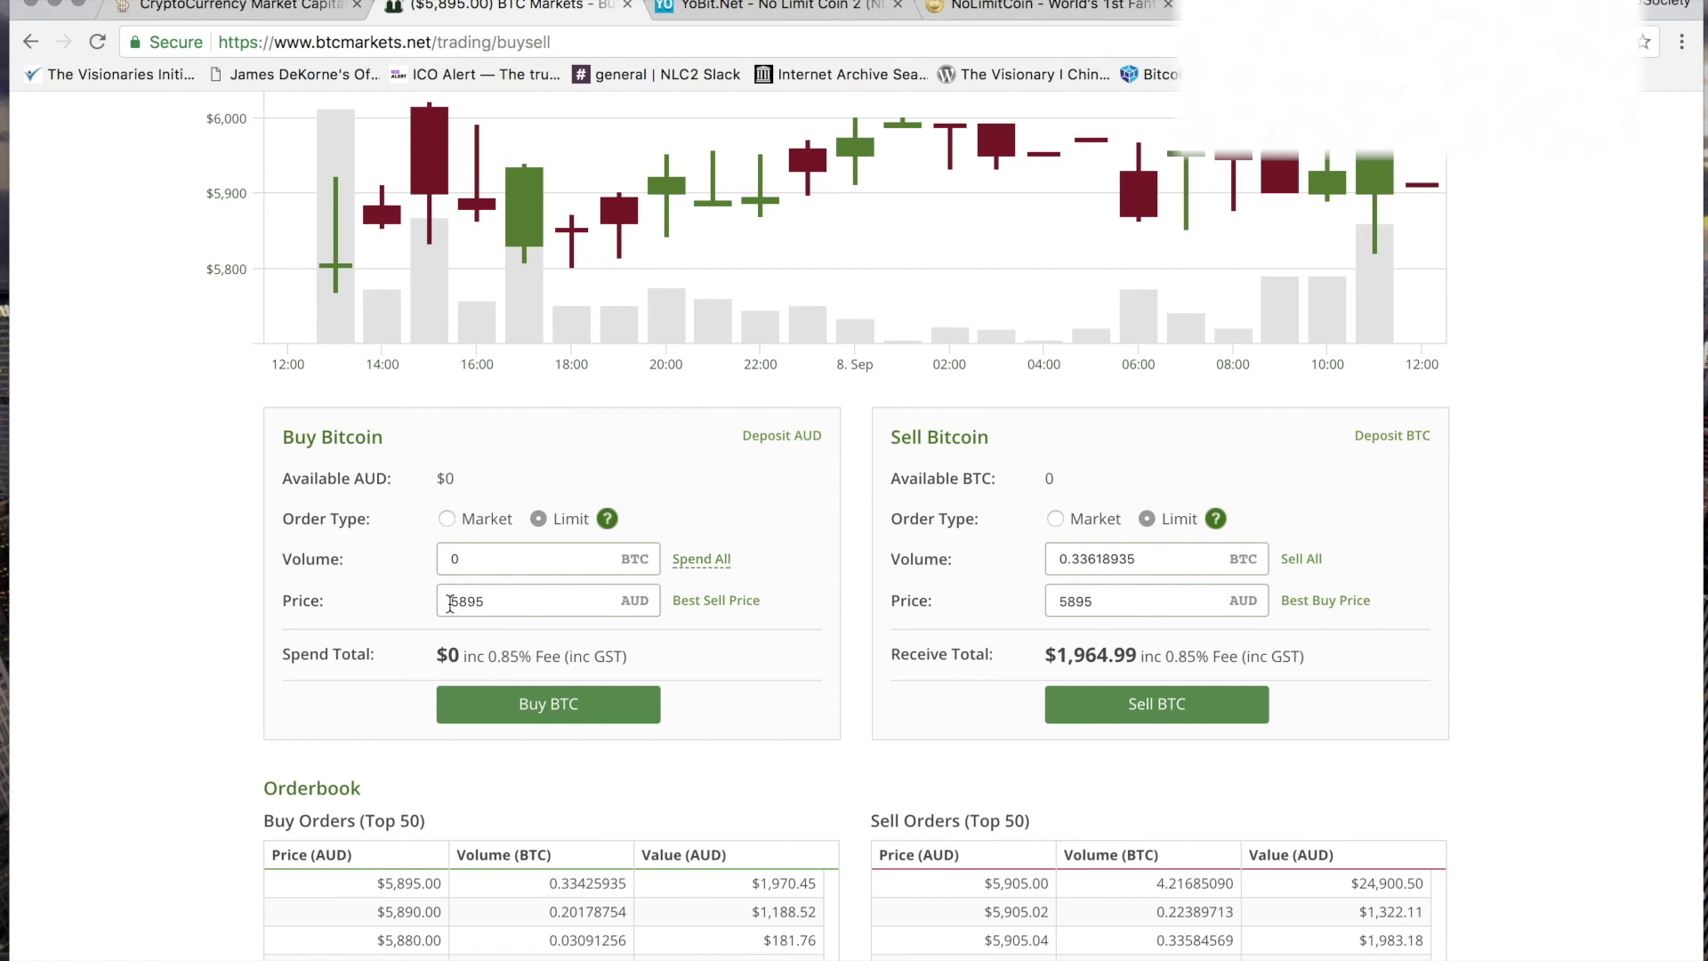
{"action": "double_click", "coordinate": [453, 558]}
{"action": "type", "text": ".67"}
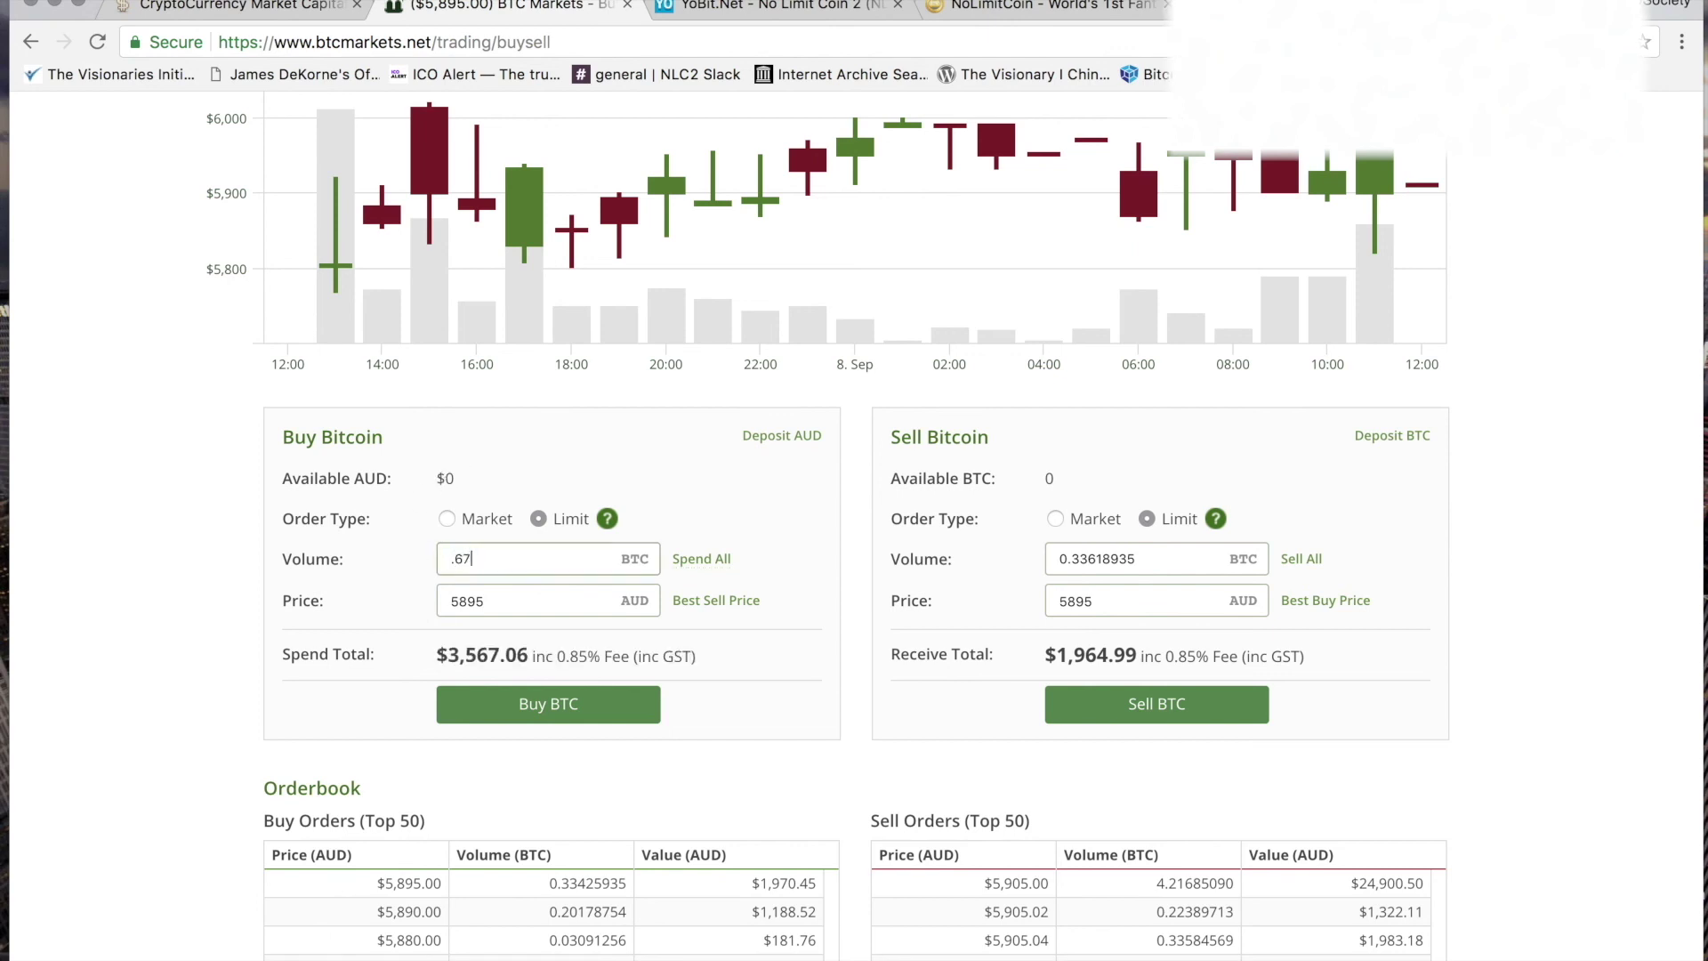
{"action": "key", "text": "BackSpace"}
{"action": "key", "text": "BackSpace"}
{"action": "type", "text": "167"}
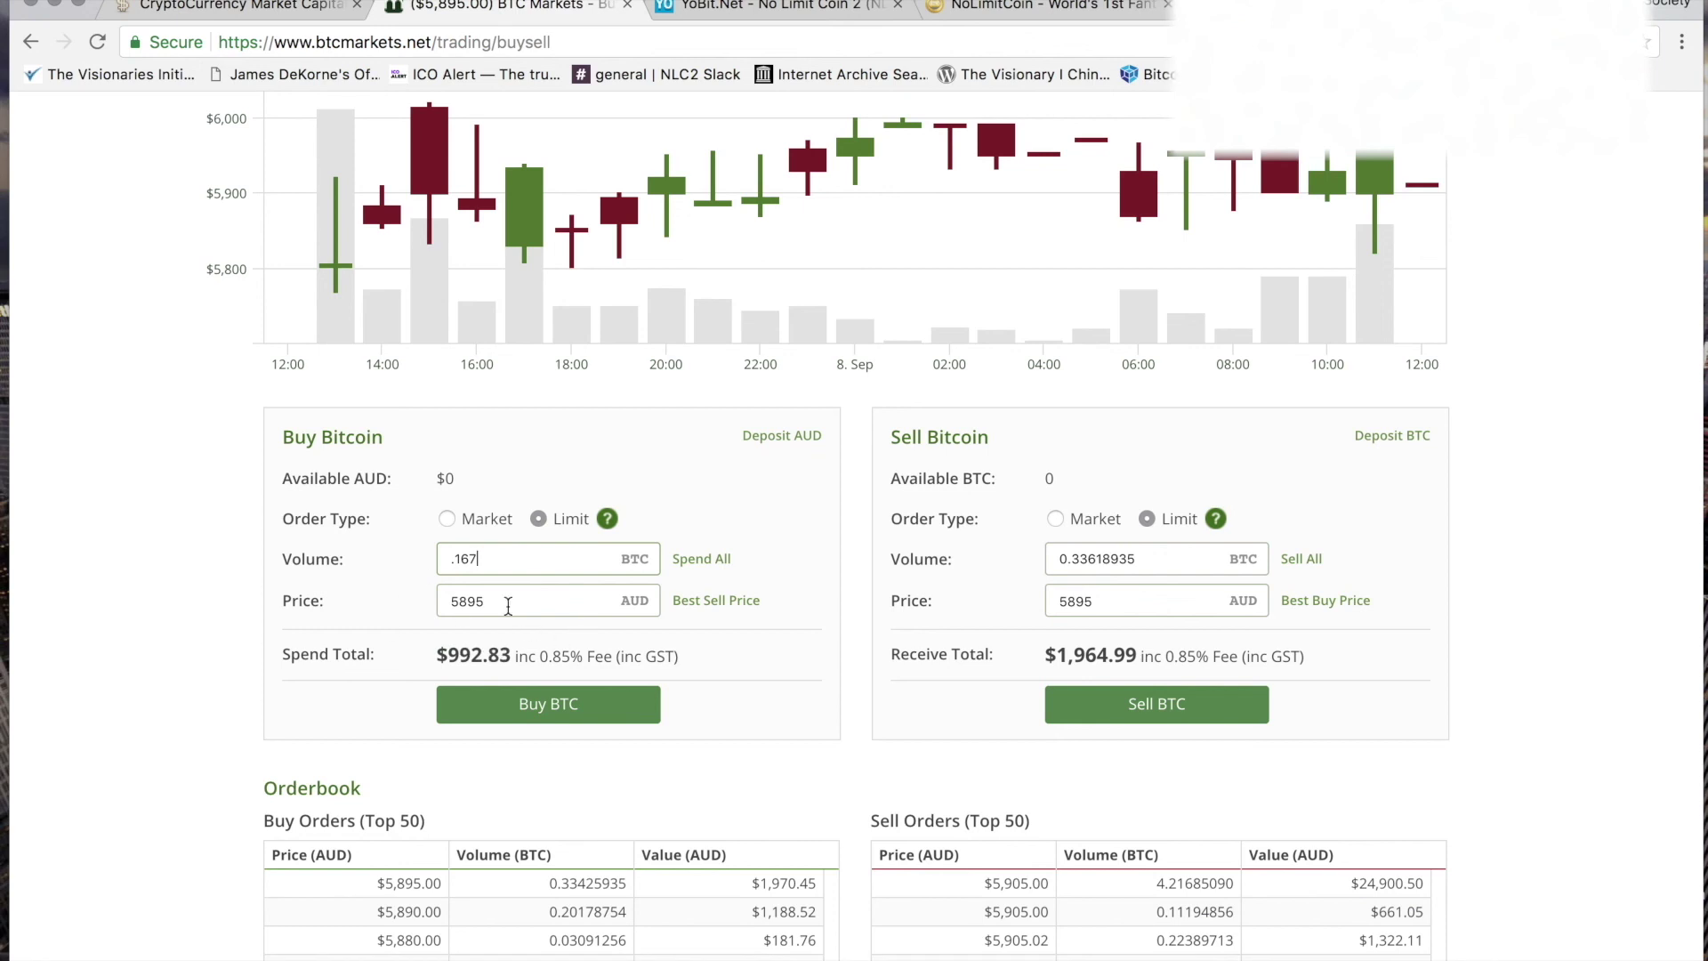
Switch the buy order type to Market and back to Limit to compare the spend totals
{"action": "left_click_drag", "start_coordinate": [489, 561], "coordinate": [410, 569]}
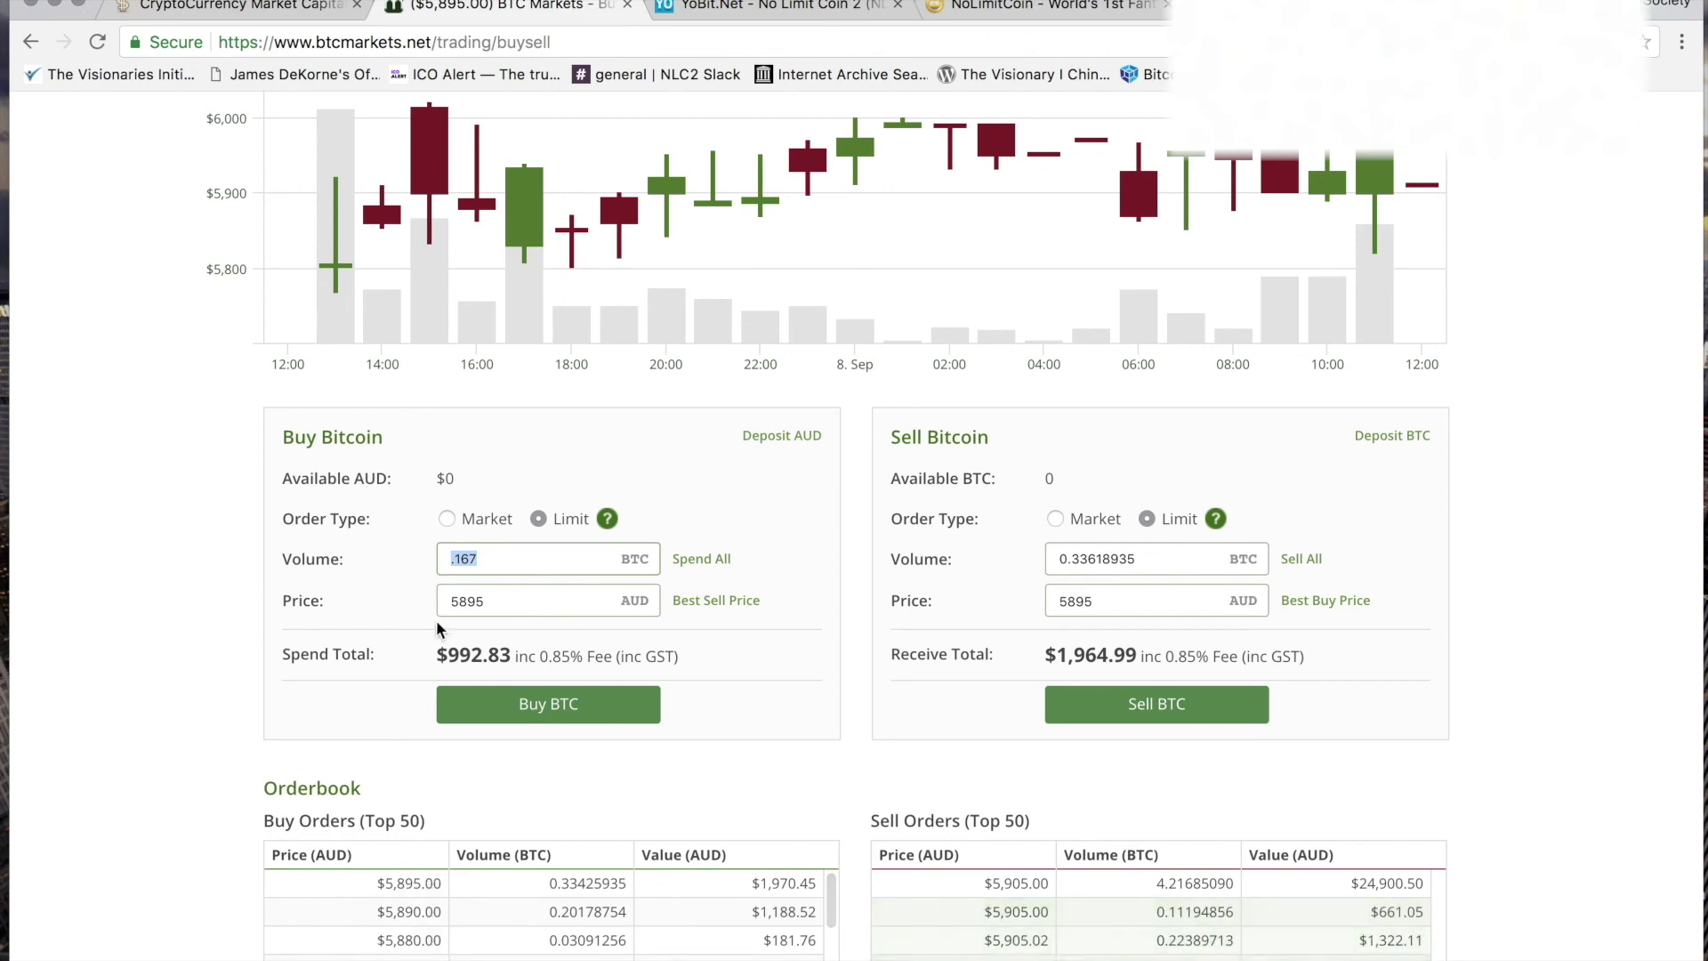
{"action": "left_click", "coordinate": [447, 519]}
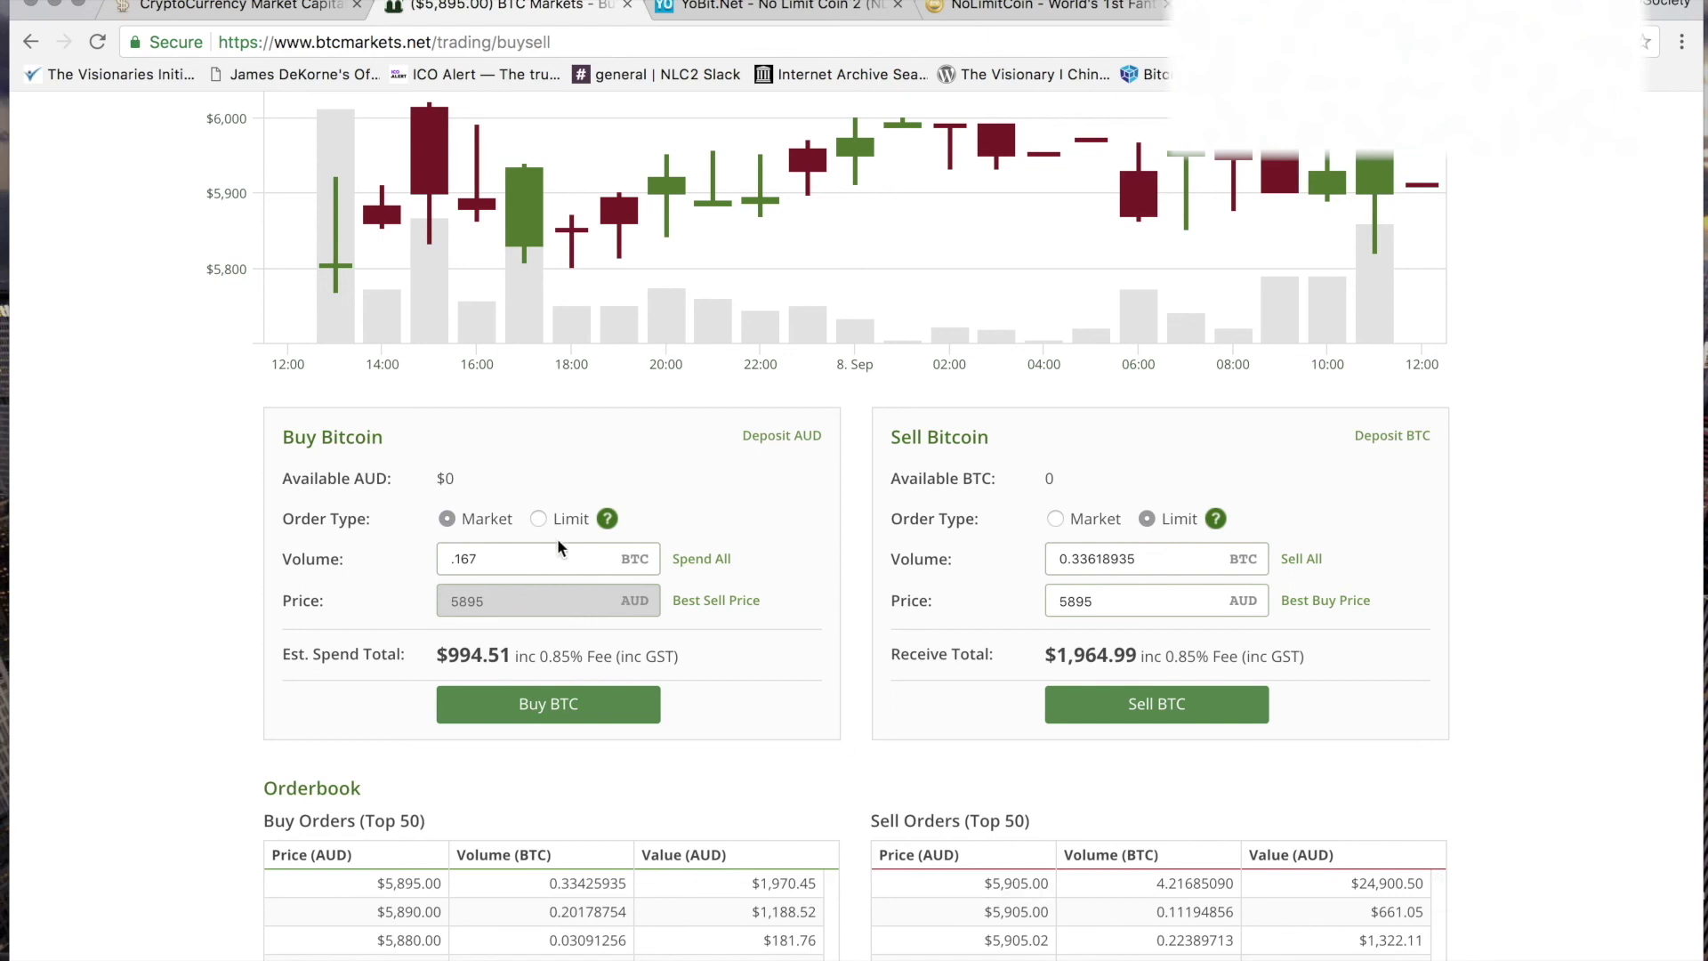
{"action": "left_click", "coordinate": [538, 521]}
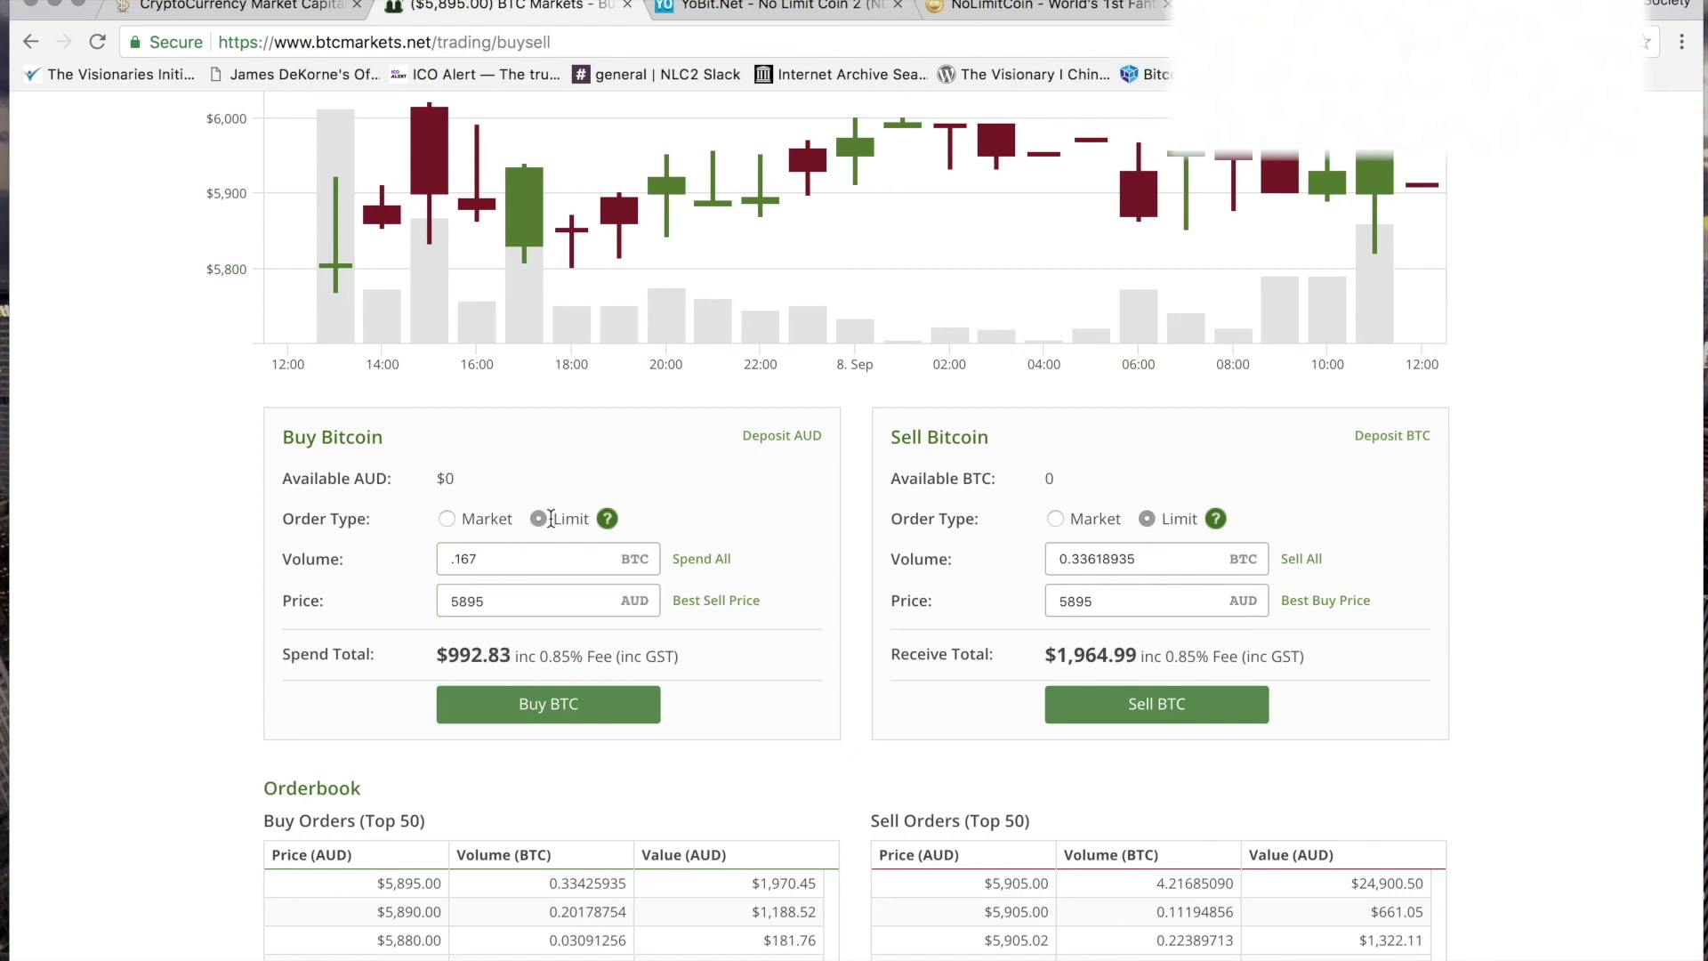
Set the limit price of the buy order to 5700 AUD
{"action": "left_click", "coordinate": [502, 608]}
{"action": "left_click_drag", "start_coordinate": [459, 605], "coordinate": [514, 605]}
{"action": "type", "text": "700"}
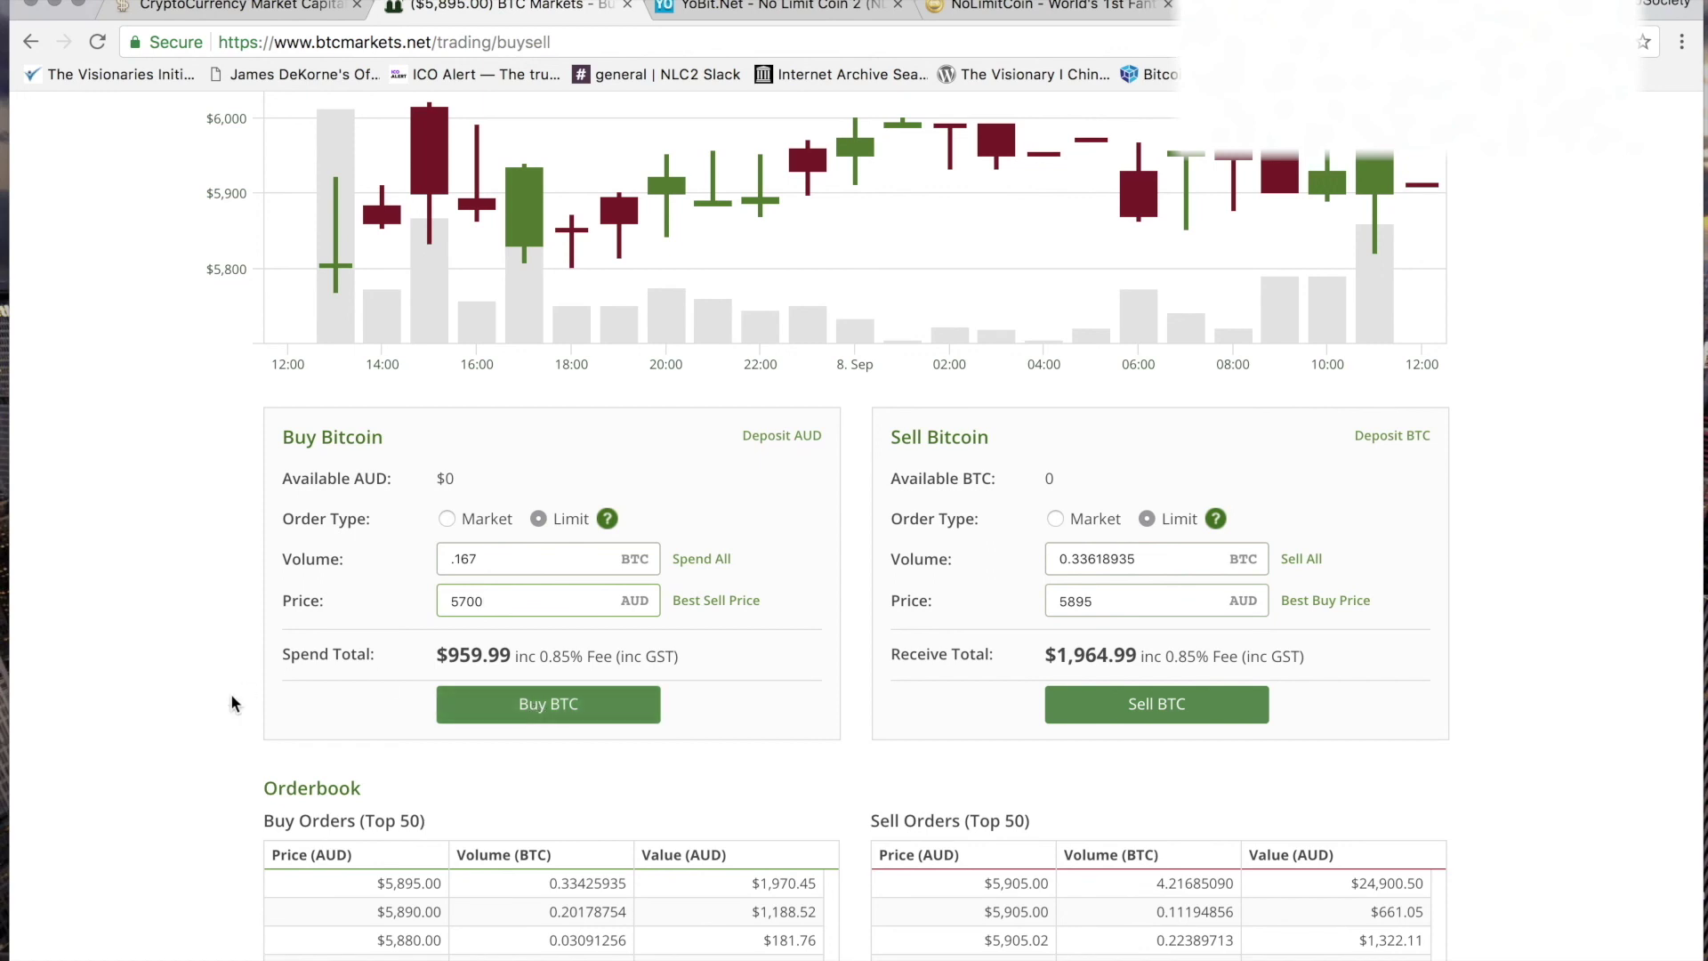
Examine the lower-priced buy orders in the orderbook and view the BTC/AUD chart over 4 days
{"action": "scroll", "coordinate": [409, 775], "scroll_direction": "down", "scroll_amount": 3}
{"action": "scroll", "coordinate": [417, 776], "scroll_direction": "down", "scroll_amount": 5}
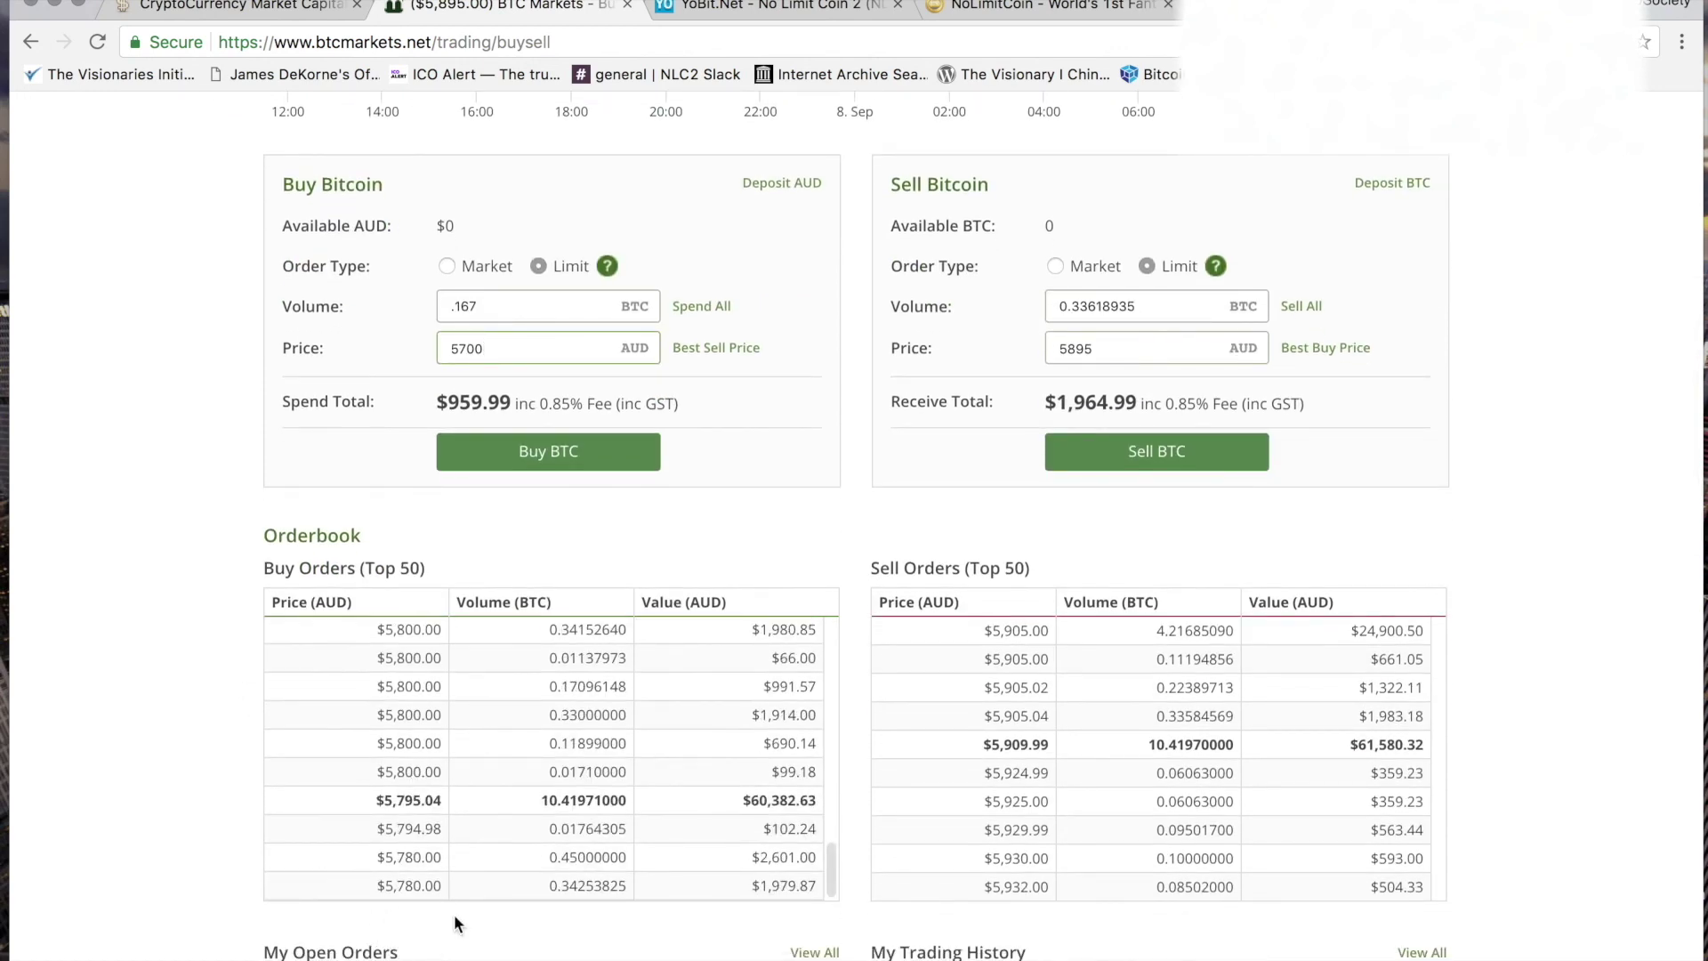
{"action": "scroll", "coordinate": [131, 640], "scroll_direction": "up", "scroll_amount": 1}
{"action": "scroll", "coordinate": [130, 637], "scroll_direction": "up", "scroll_amount": 6}
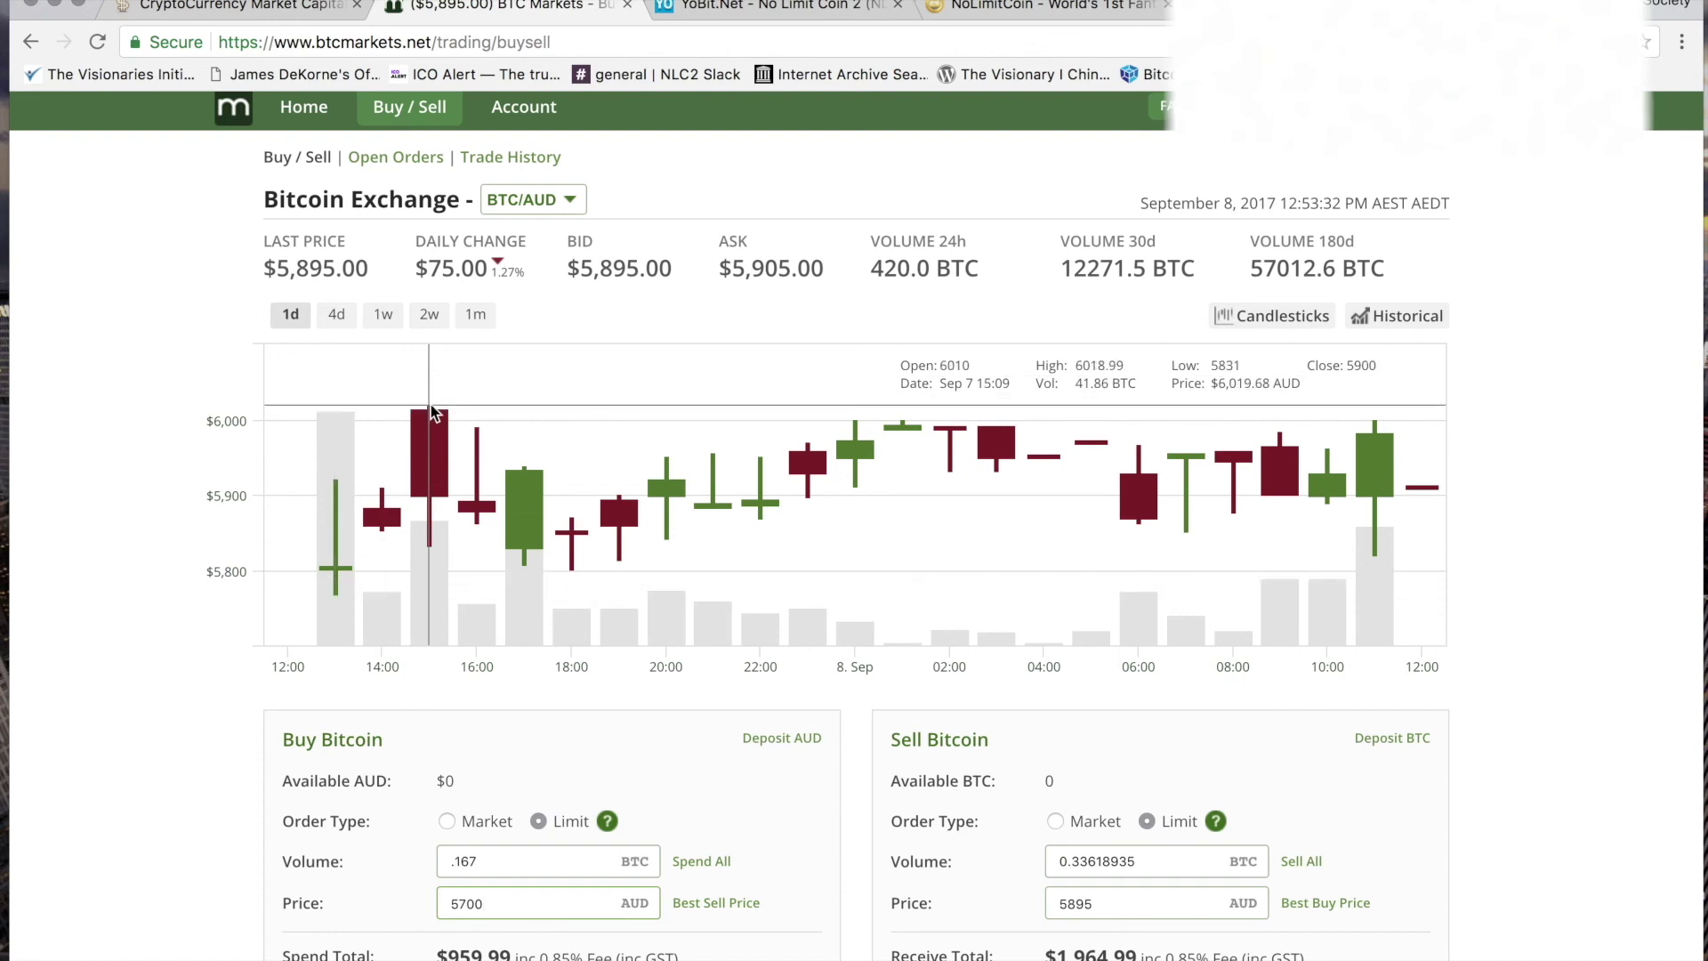
{"action": "left_click", "coordinate": [336, 314]}
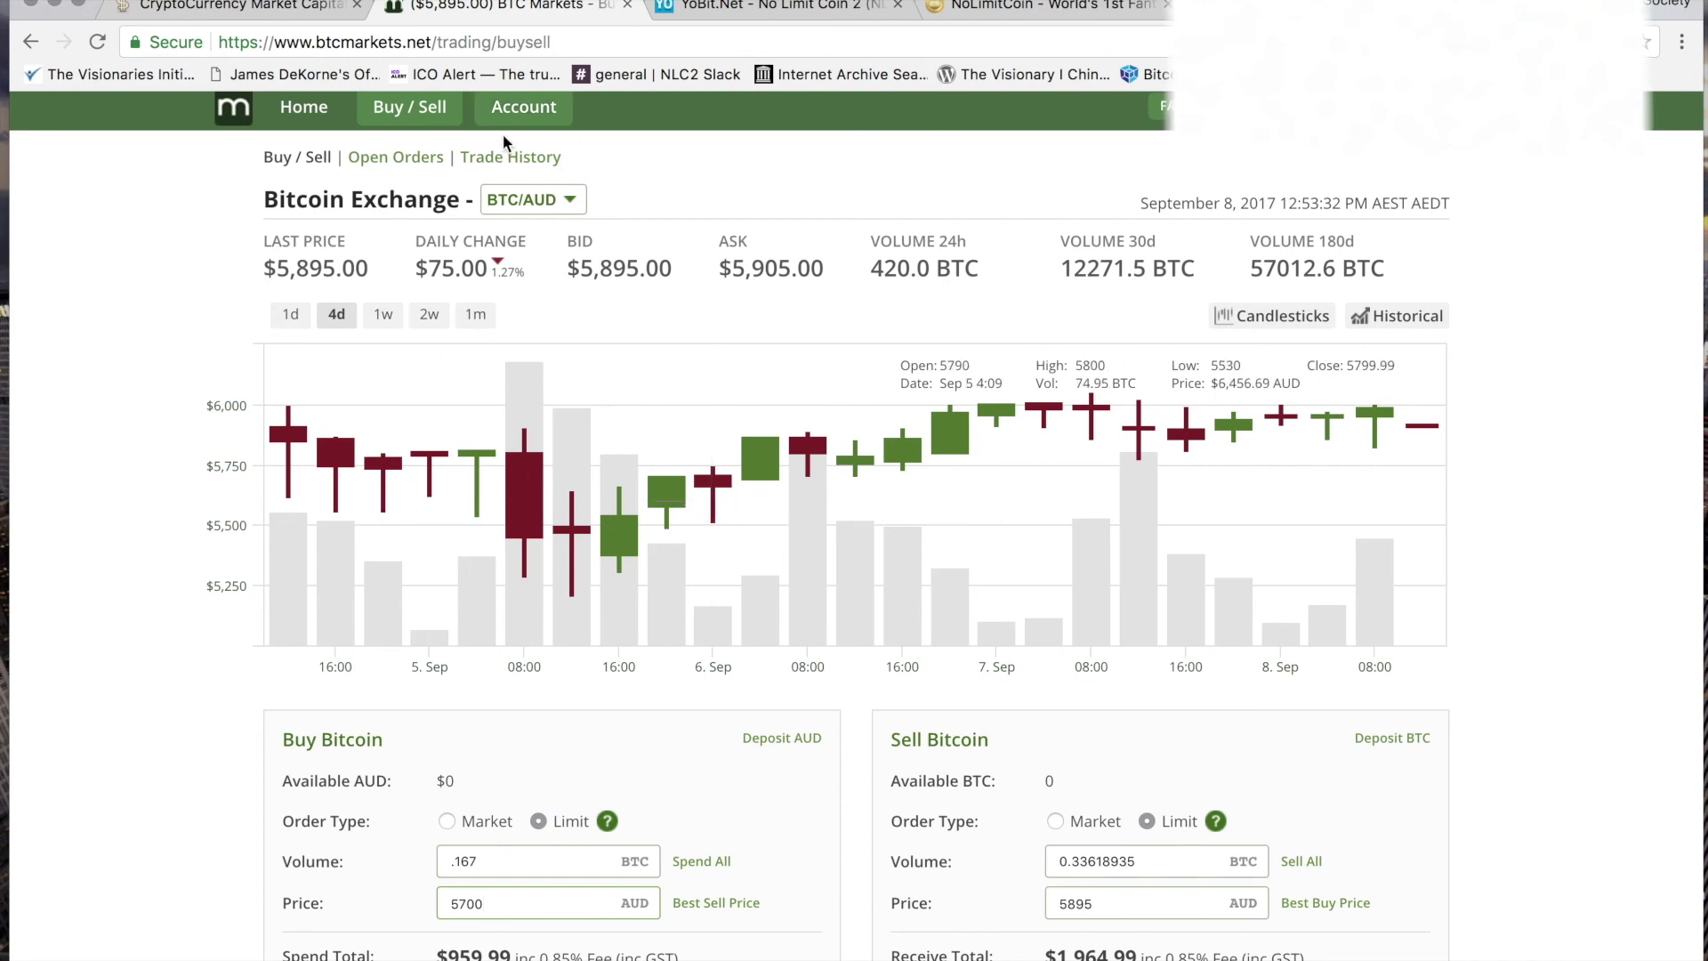
Set the limit price in the Sell Bitcoin form to 15000 AUD
{"action": "scroll", "coordinate": [374, 445], "scroll_direction": "down", "scroll_amount": 3}
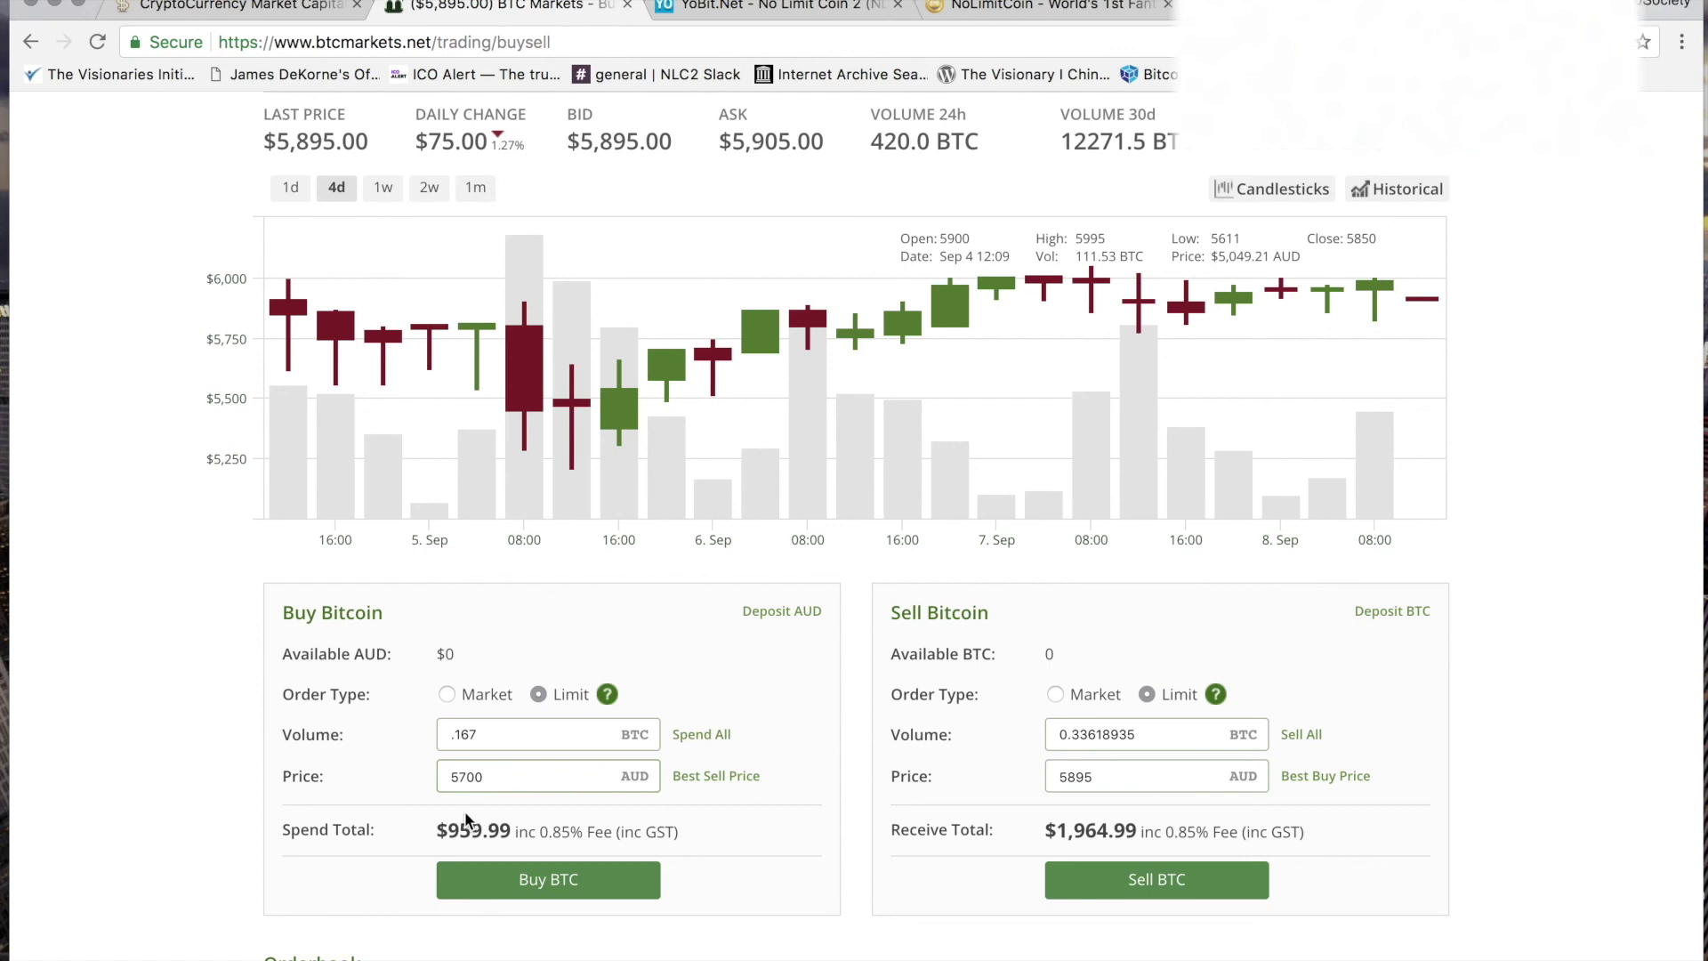
{"action": "left_click", "coordinate": [463, 733]}
{"action": "left_click", "coordinate": [1064, 650]}
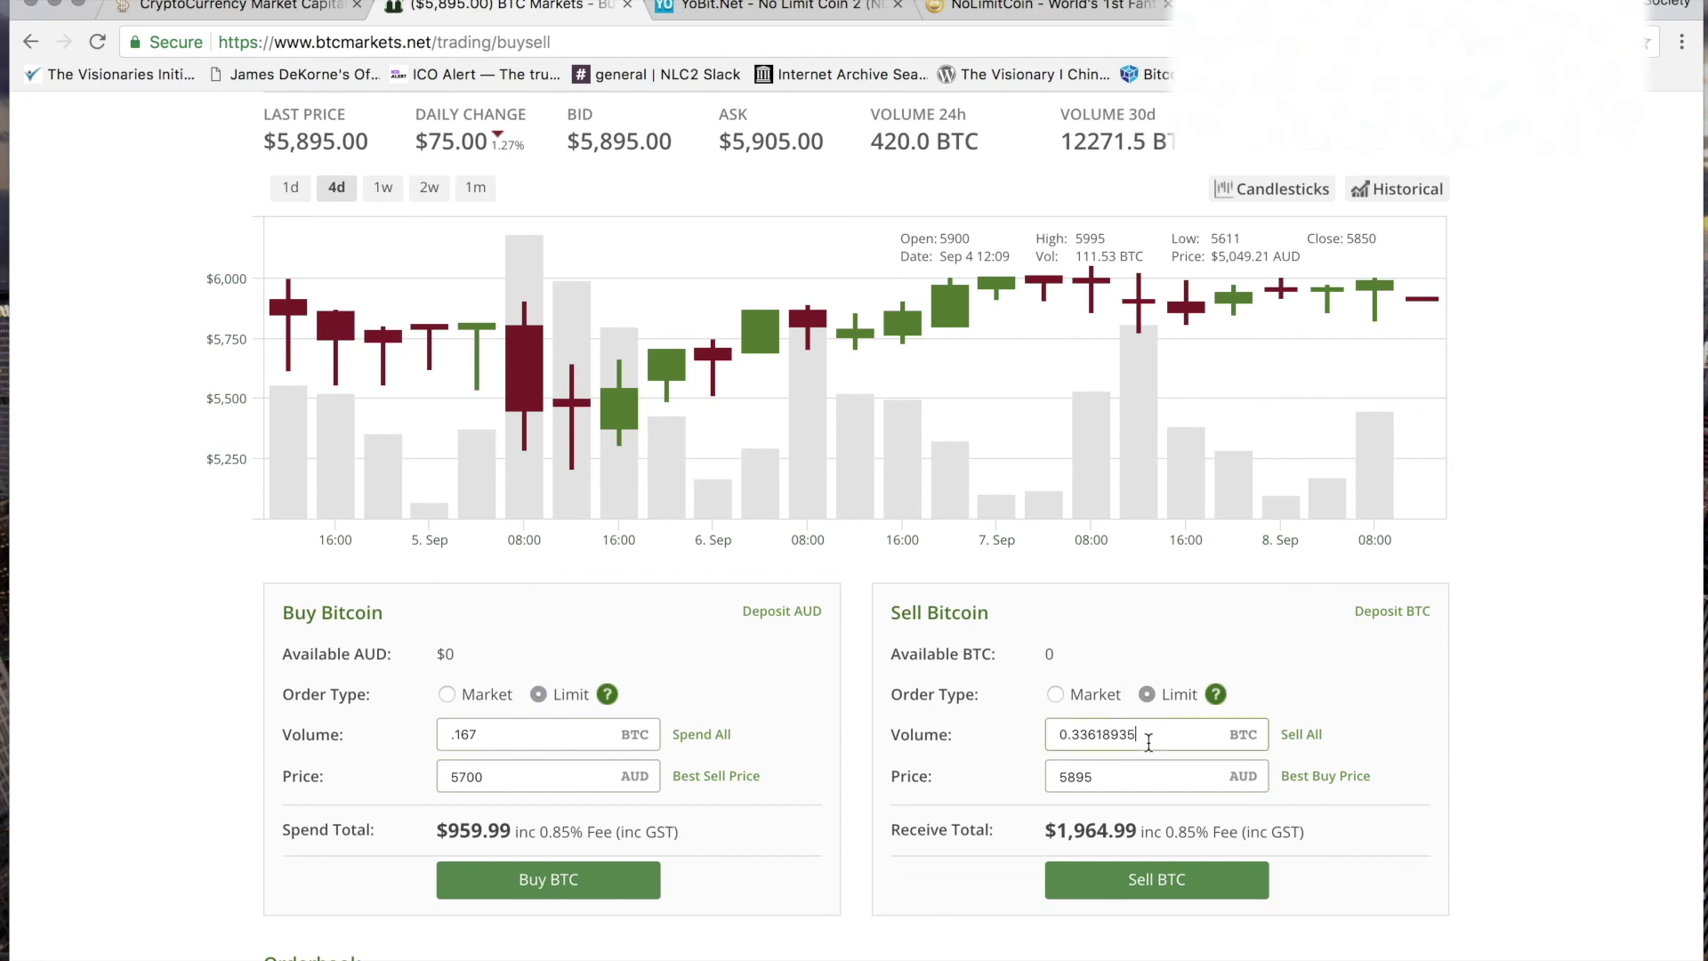
{"action": "left_click_drag", "start_coordinate": [1100, 779], "coordinate": [930, 790]}
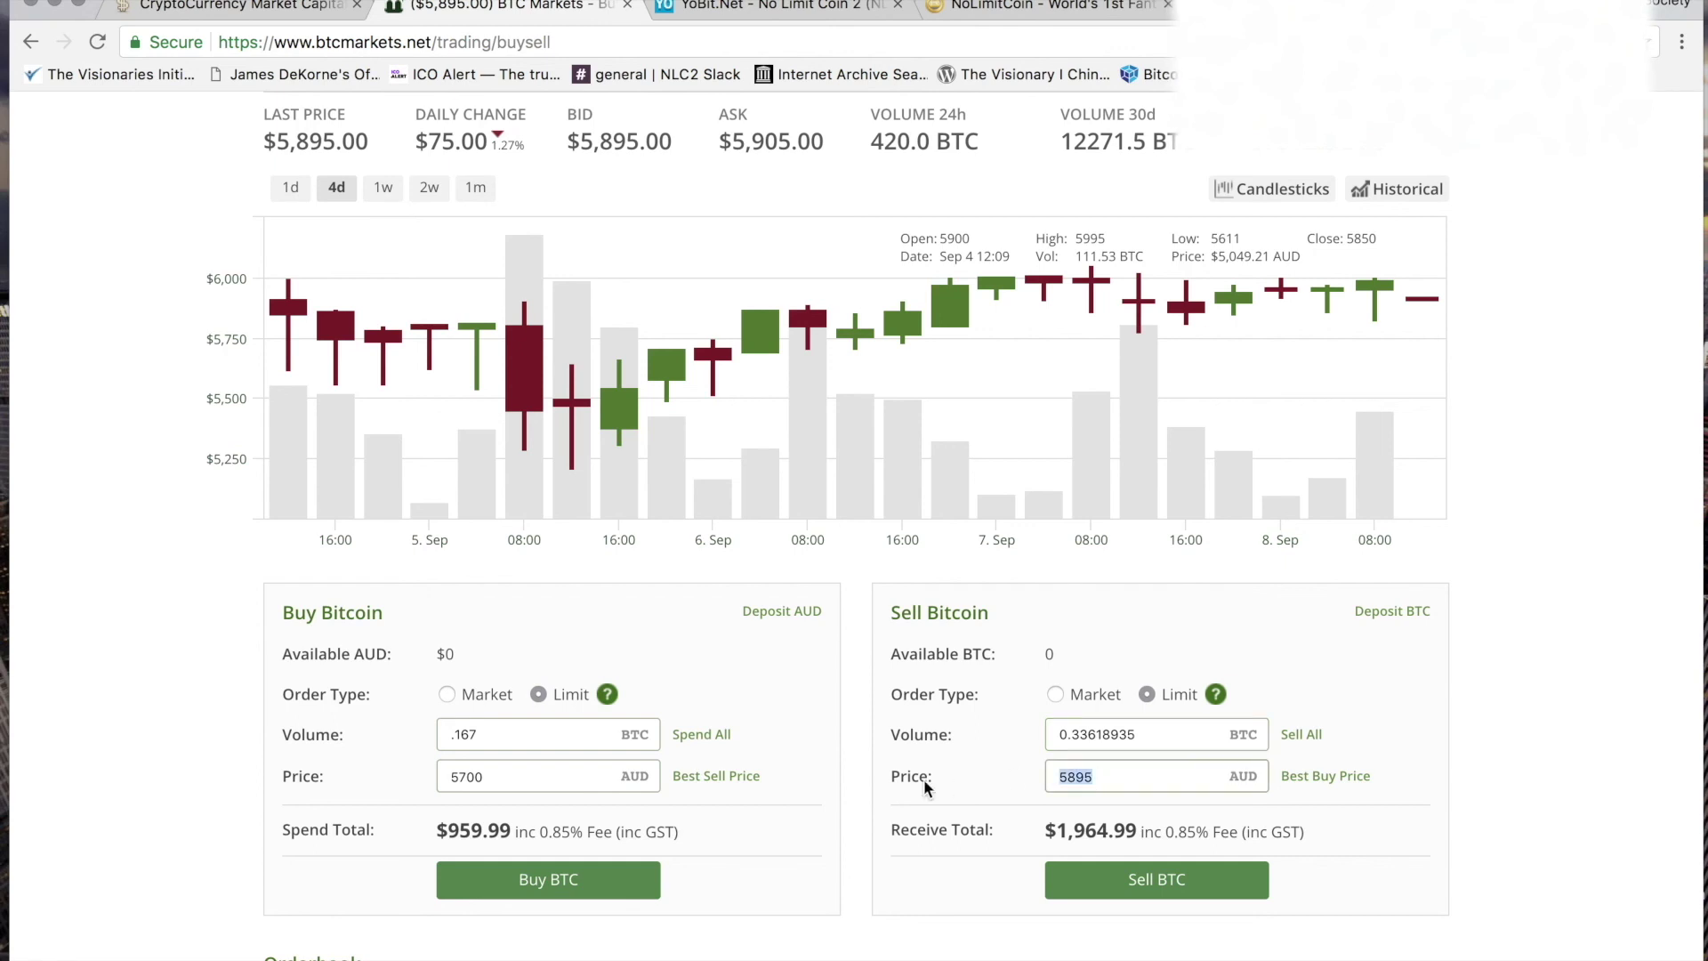
{"action": "type", "text": "15"}
{"action": "type", "text": "--"}
{"action": "type", "text": "00"}
{"action": "type", "text": "0"}
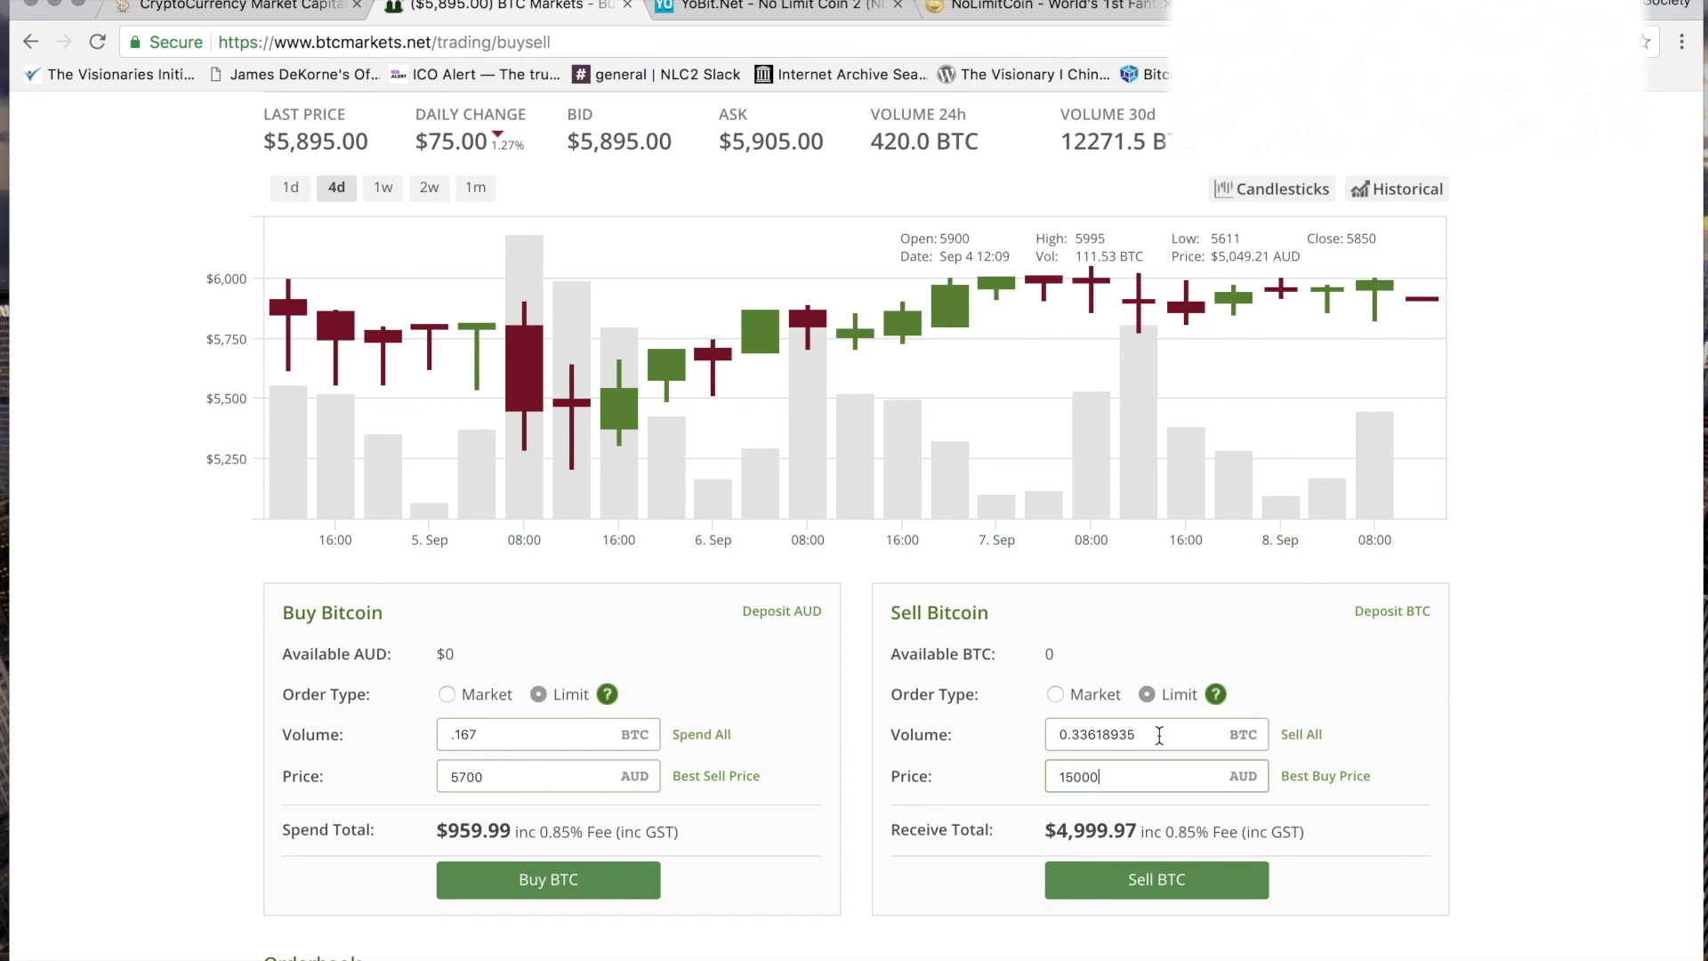
Set the volume in the Sell Bitcoin form to .167 BTC
{"action": "key", "text": "shift+Tab"}
{"action": "type", "text": ".167"}
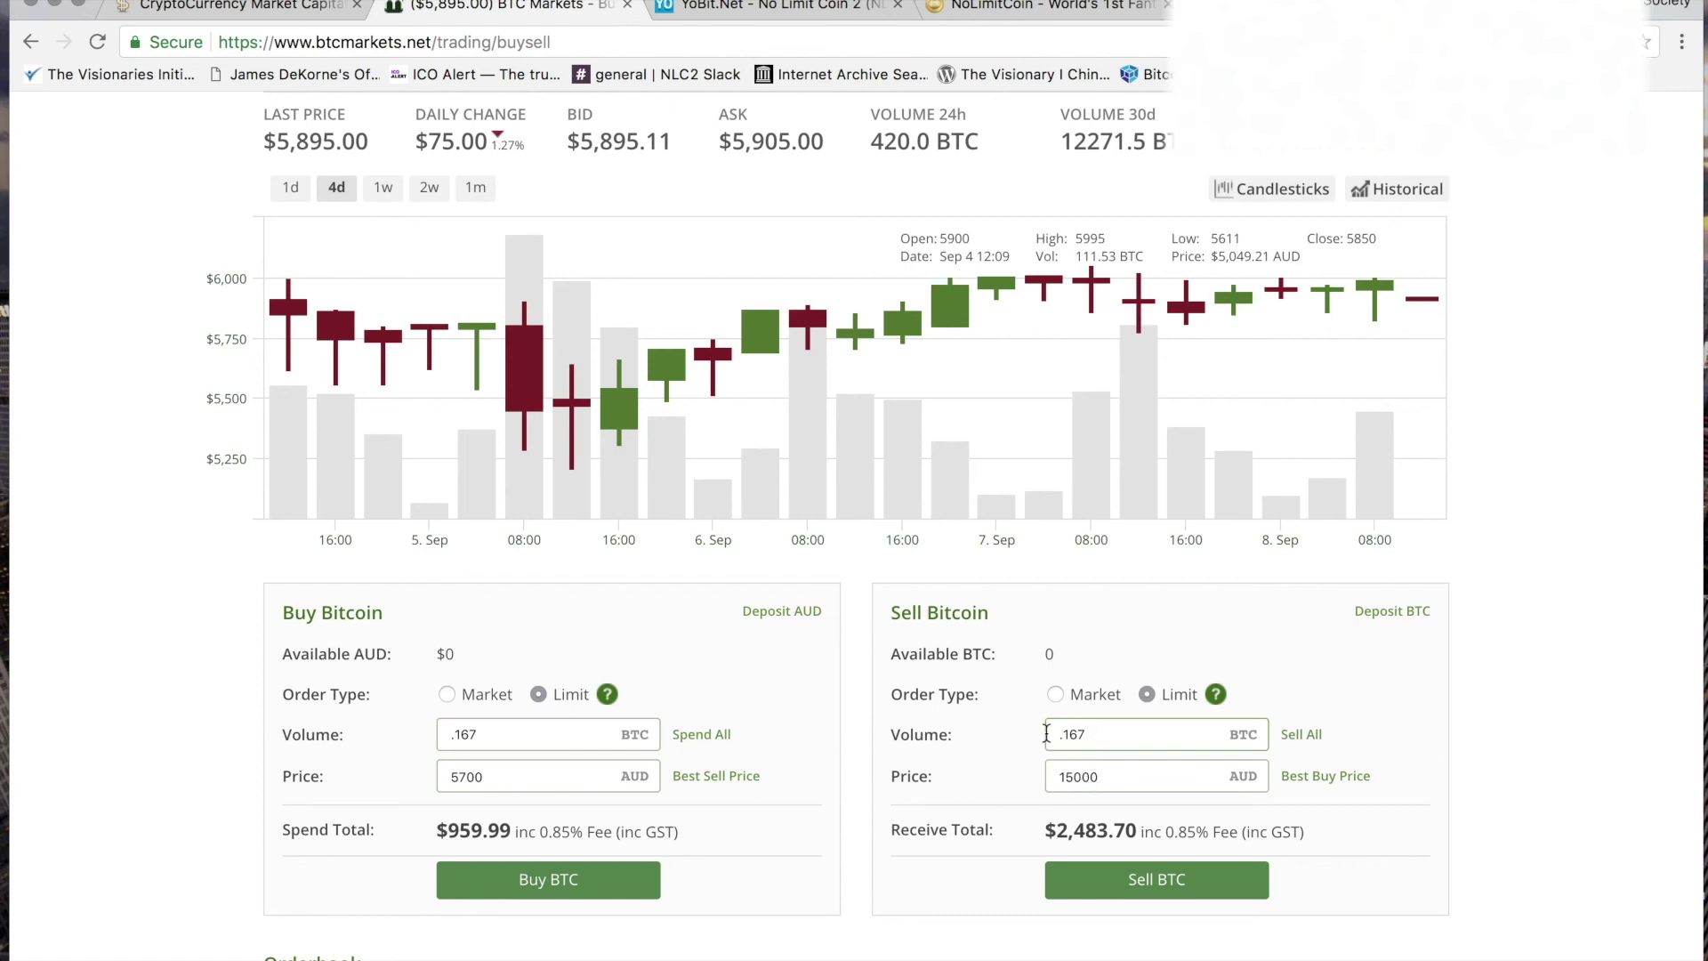
{"action": "left_click_drag", "start_coordinate": [1090, 733], "coordinate": [990, 727]}
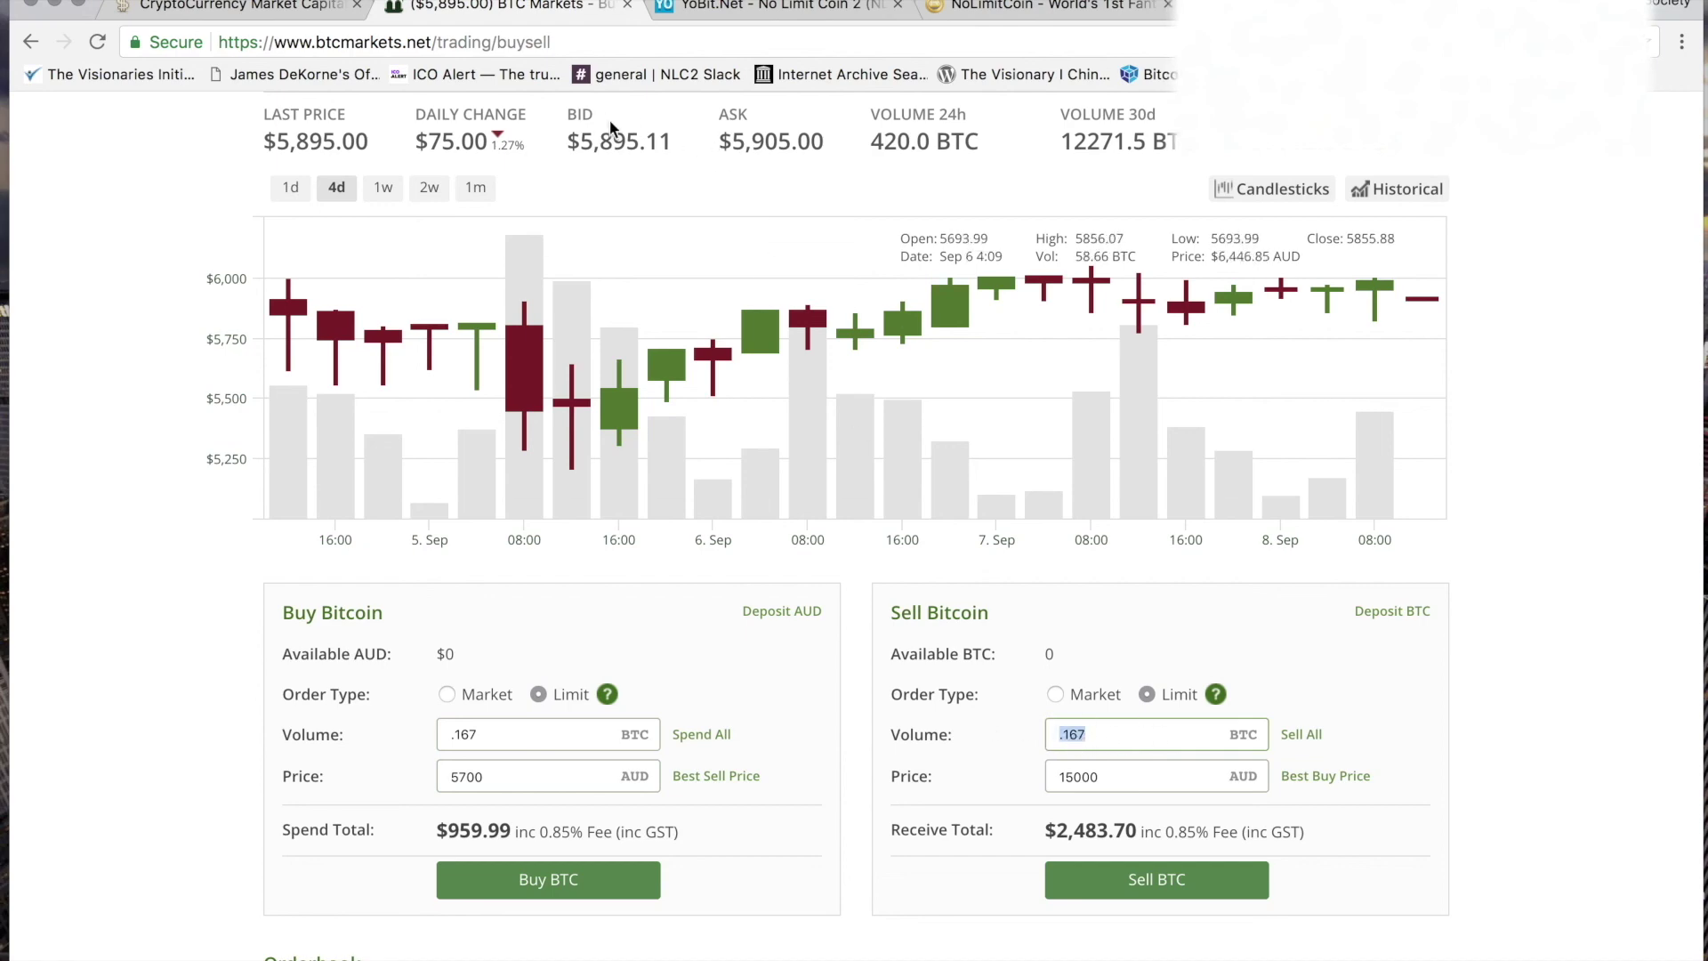
{"action": "scroll", "coordinate": [1082, 745], "scroll_direction": "up", "scroll_amount": 3}
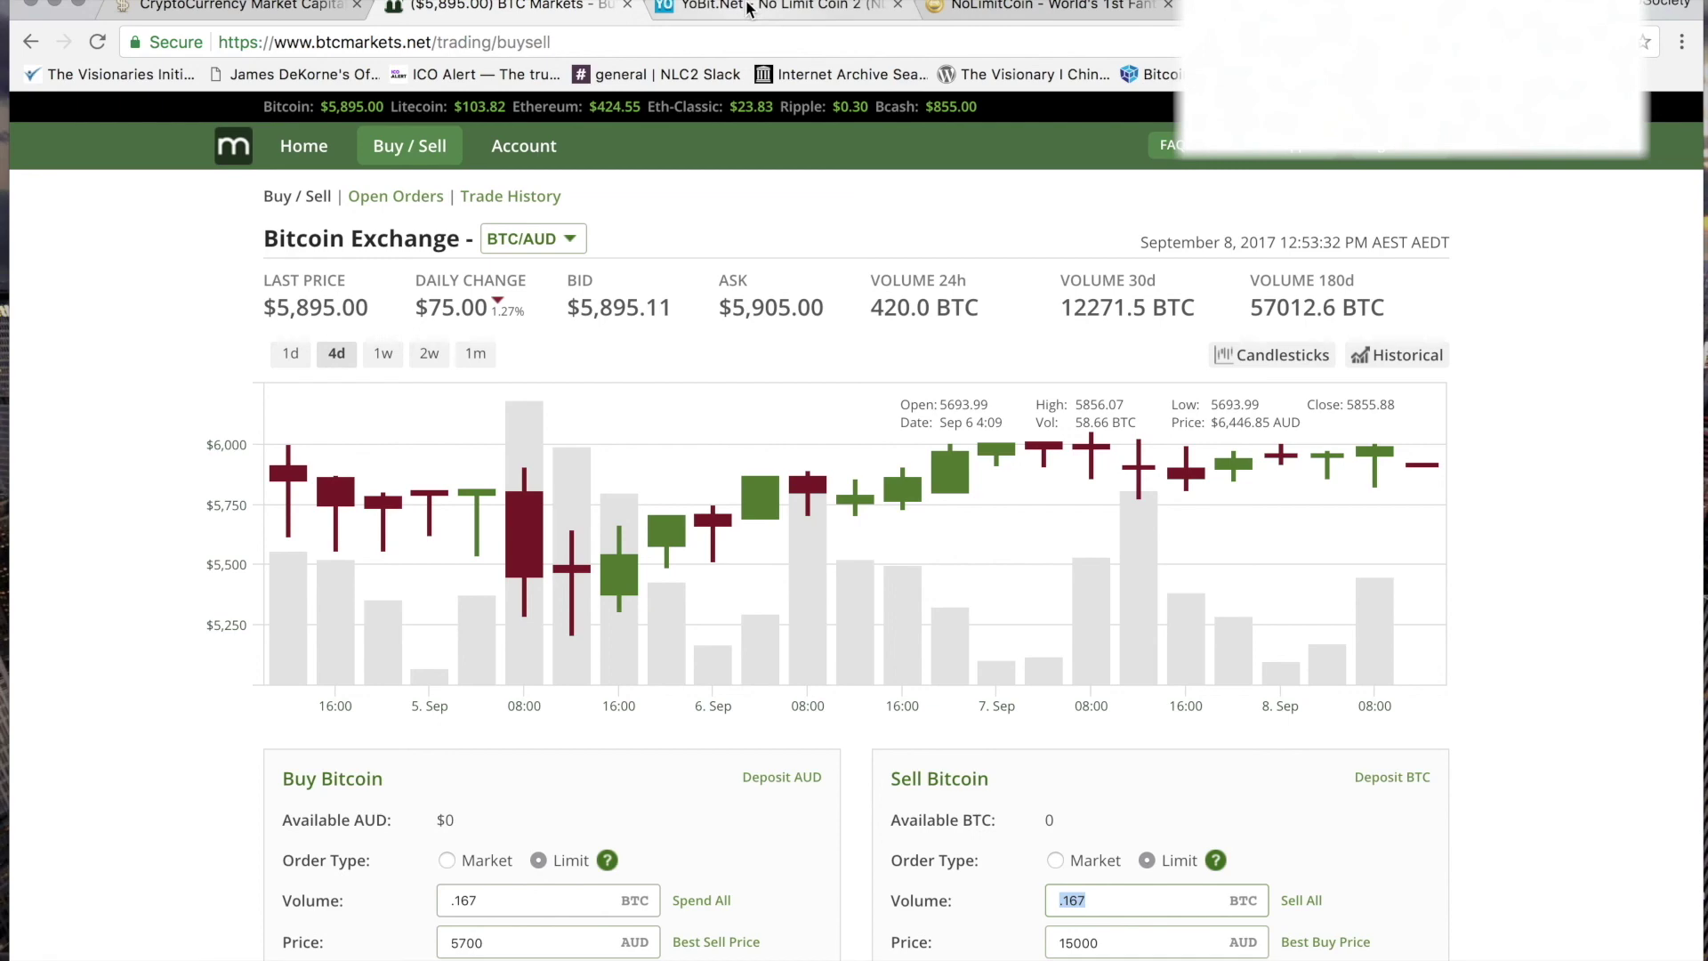
Look at the YoBit trading page, return to BTC Markets and open the account's Withdraw page
{"action": "left_click", "coordinate": [752, 9]}
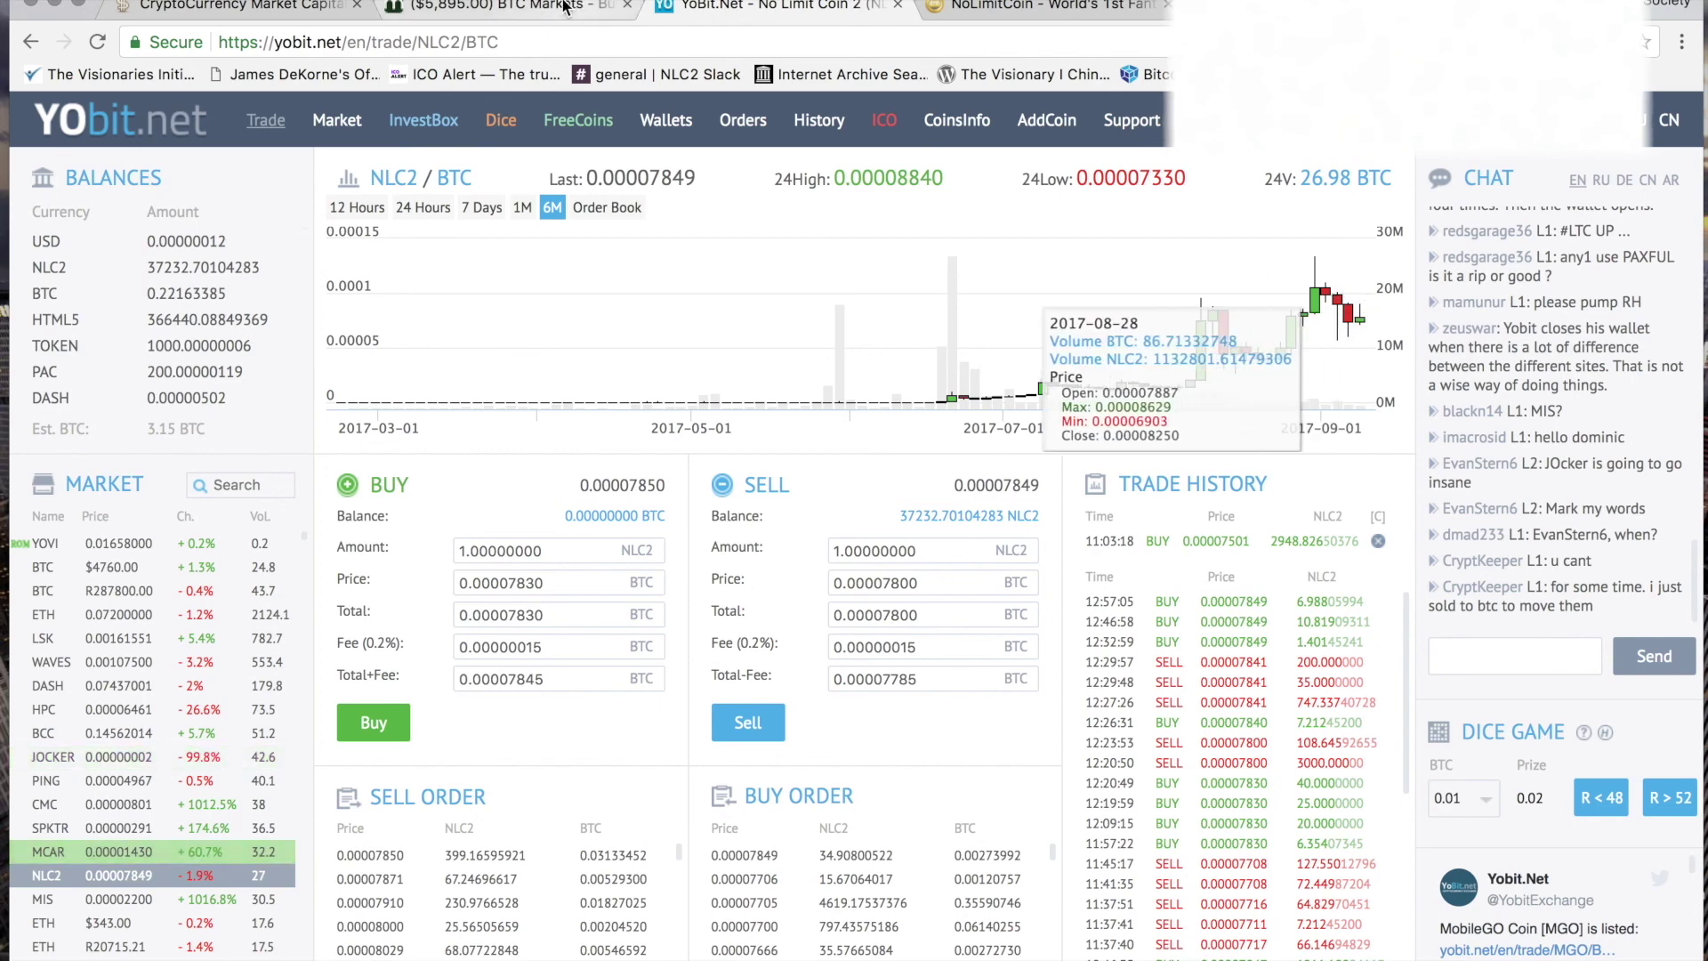
{"action": "left_click", "coordinate": [516, 7]}
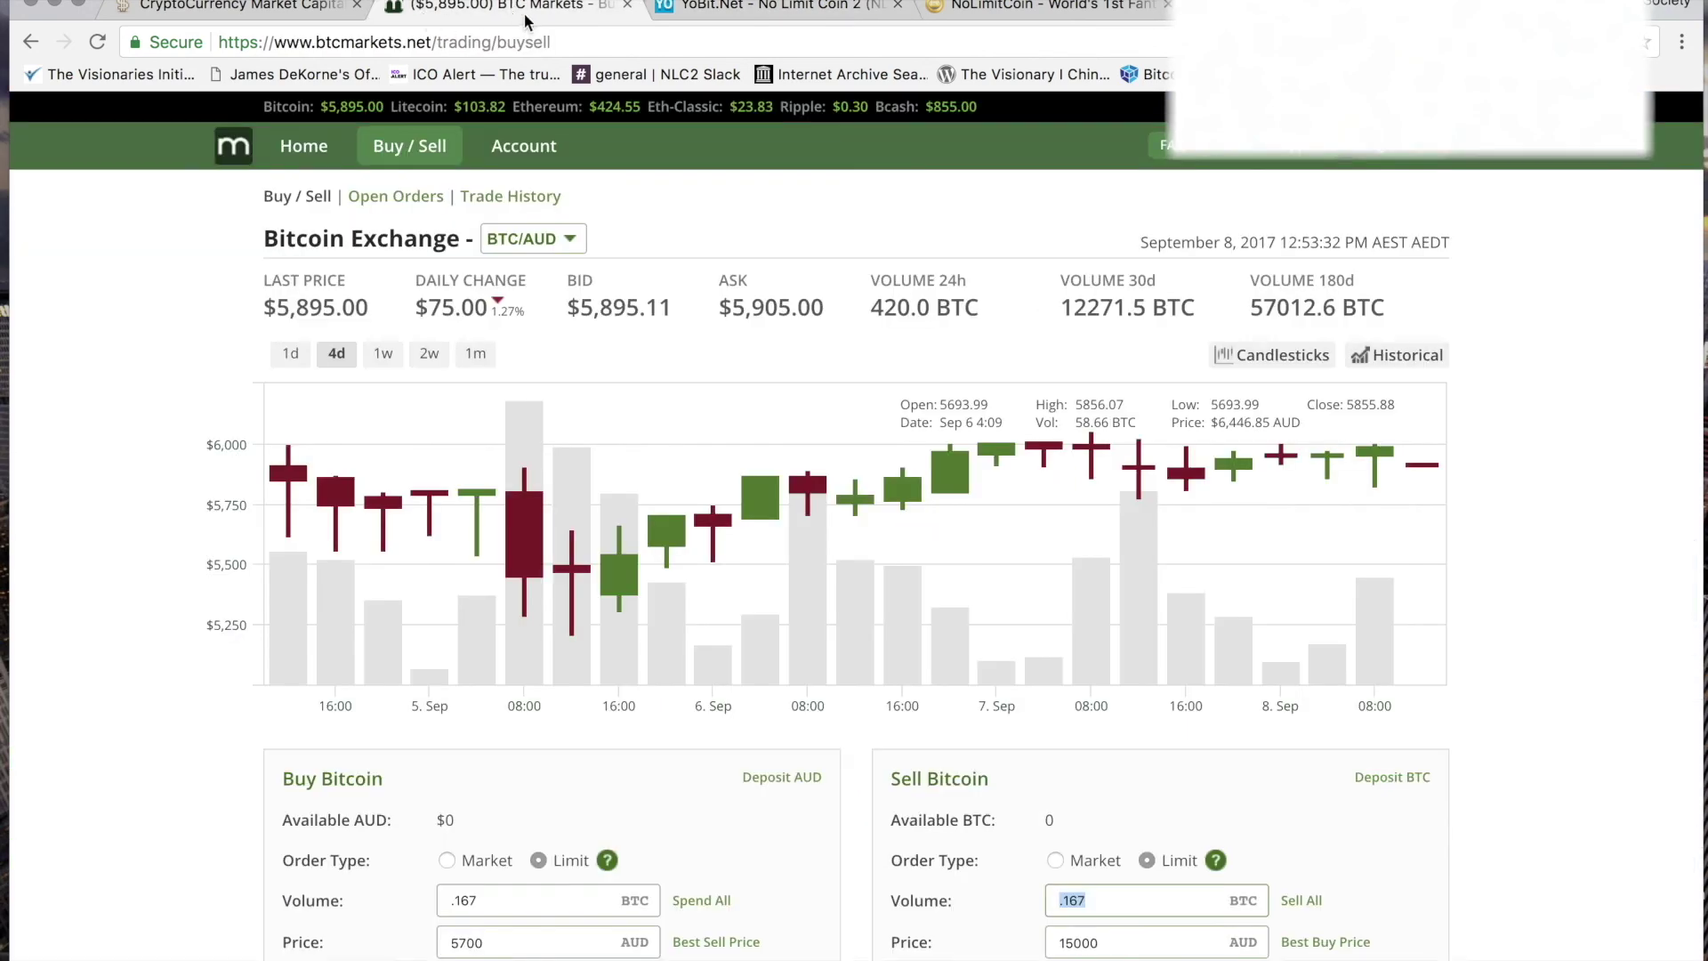
{"action": "left_click", "coordinate": [524, 159]}
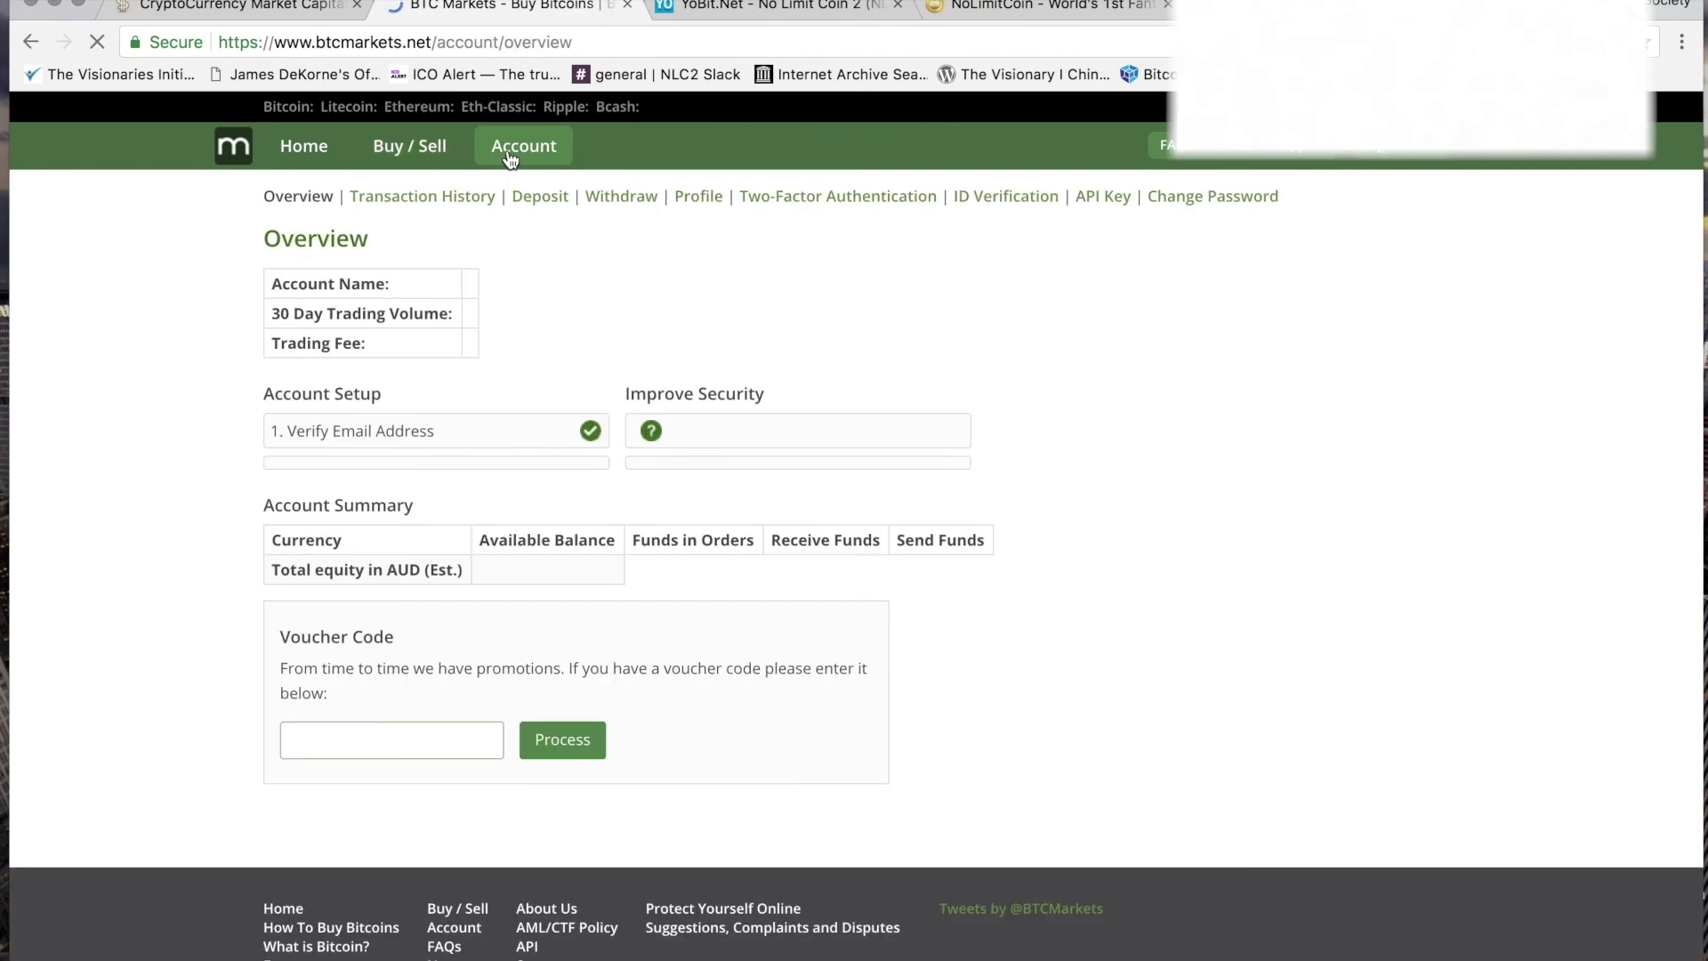
{"action": "left_click", "coordinate": [627, 197]}
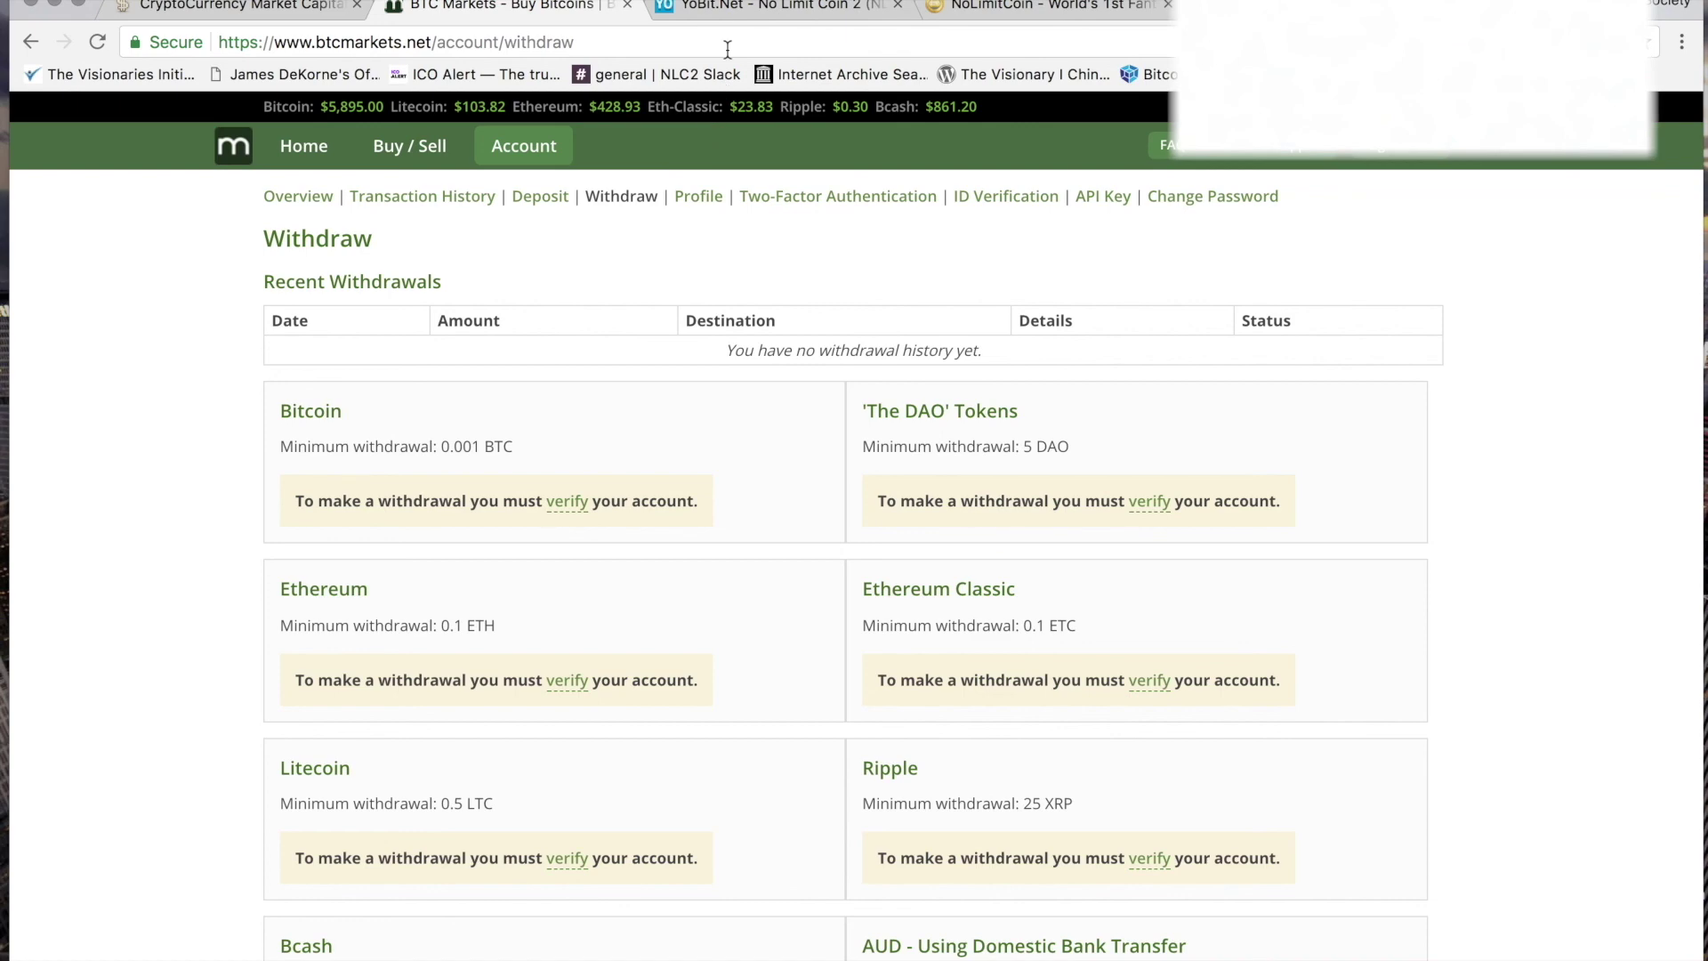
Switch to YoBit, open the deposit details for BTC in the wallet balances and select the deposit address
{"action": "left_click", "coordinate": [716, 8]}
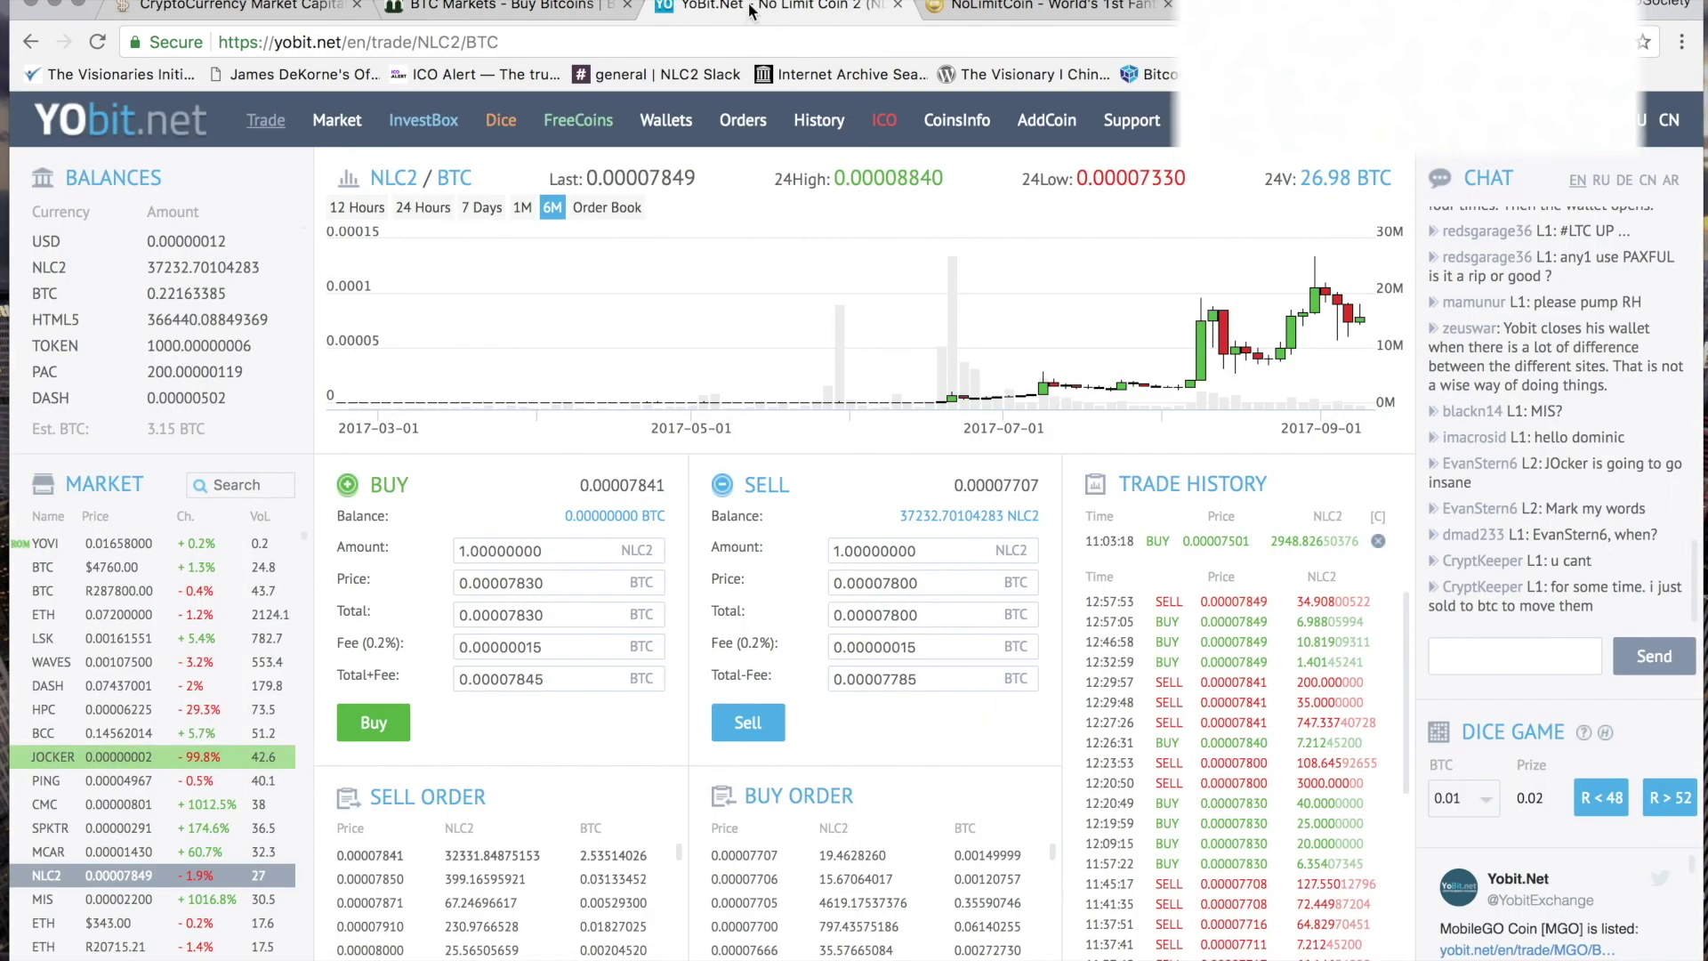
{"action": "left_click", "coordinate": [674, 129]}
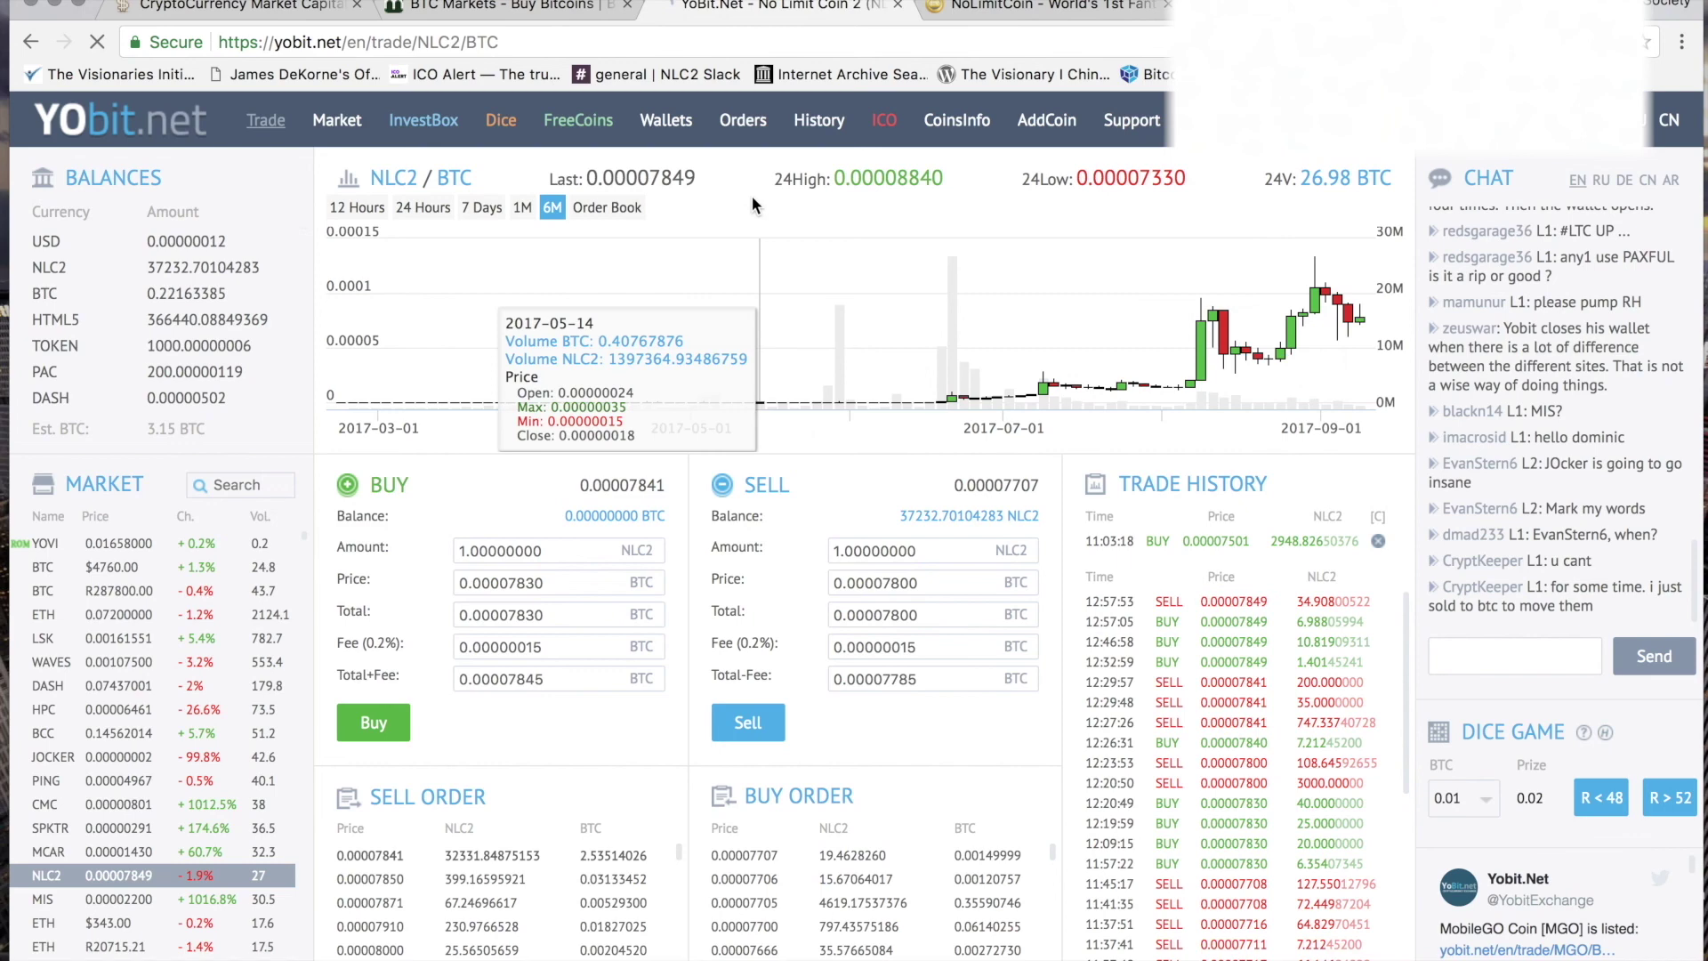
{"action": "left_click", "coordinate": [657, 129]}
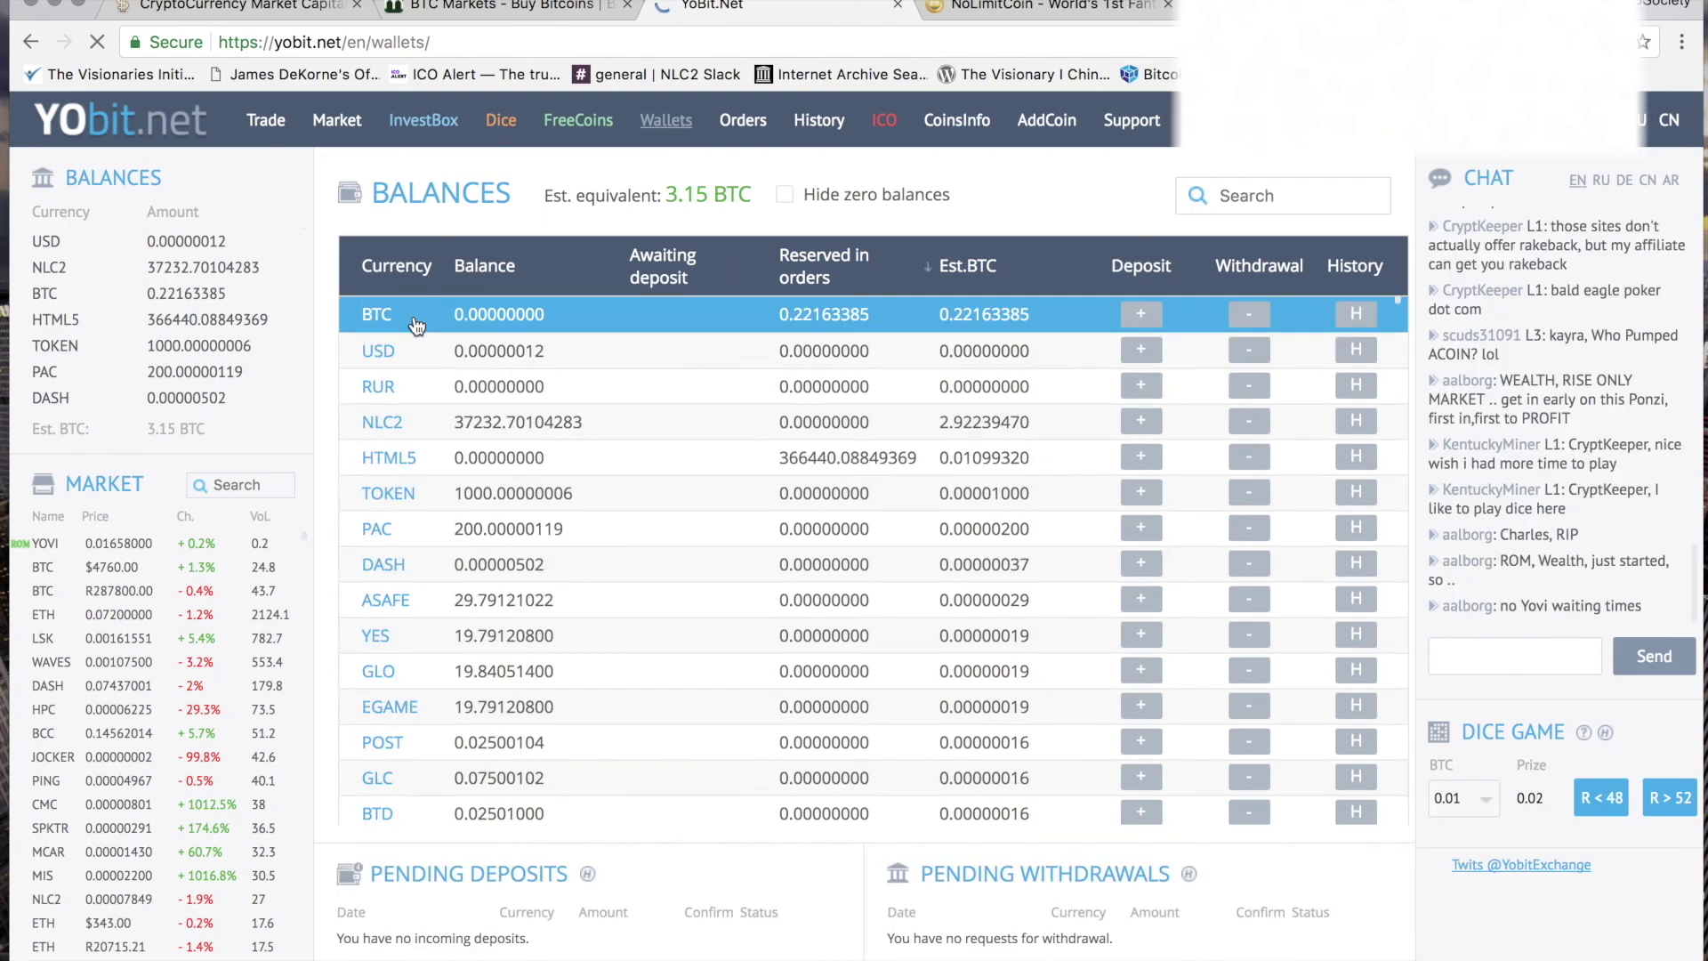
{"action": "left_click", "coordinate": [1148, 317]}
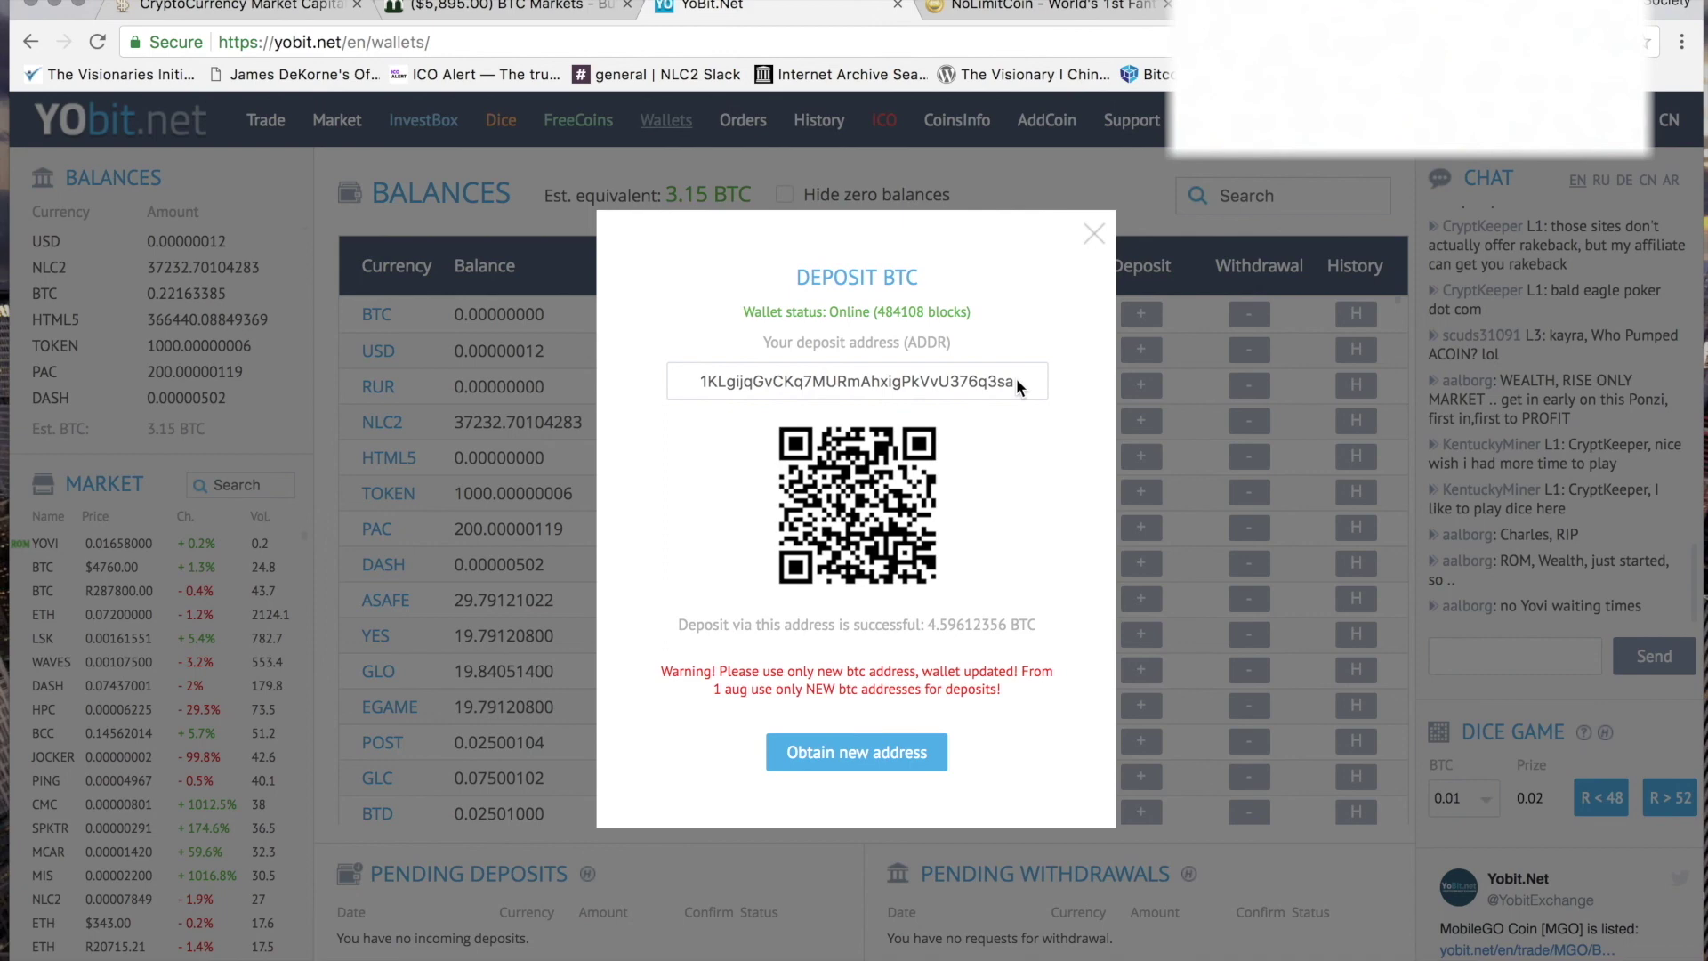
{"action": "left_click_drag", "start_coordinate": [1016, 379], "coordinate": [628, 370]}
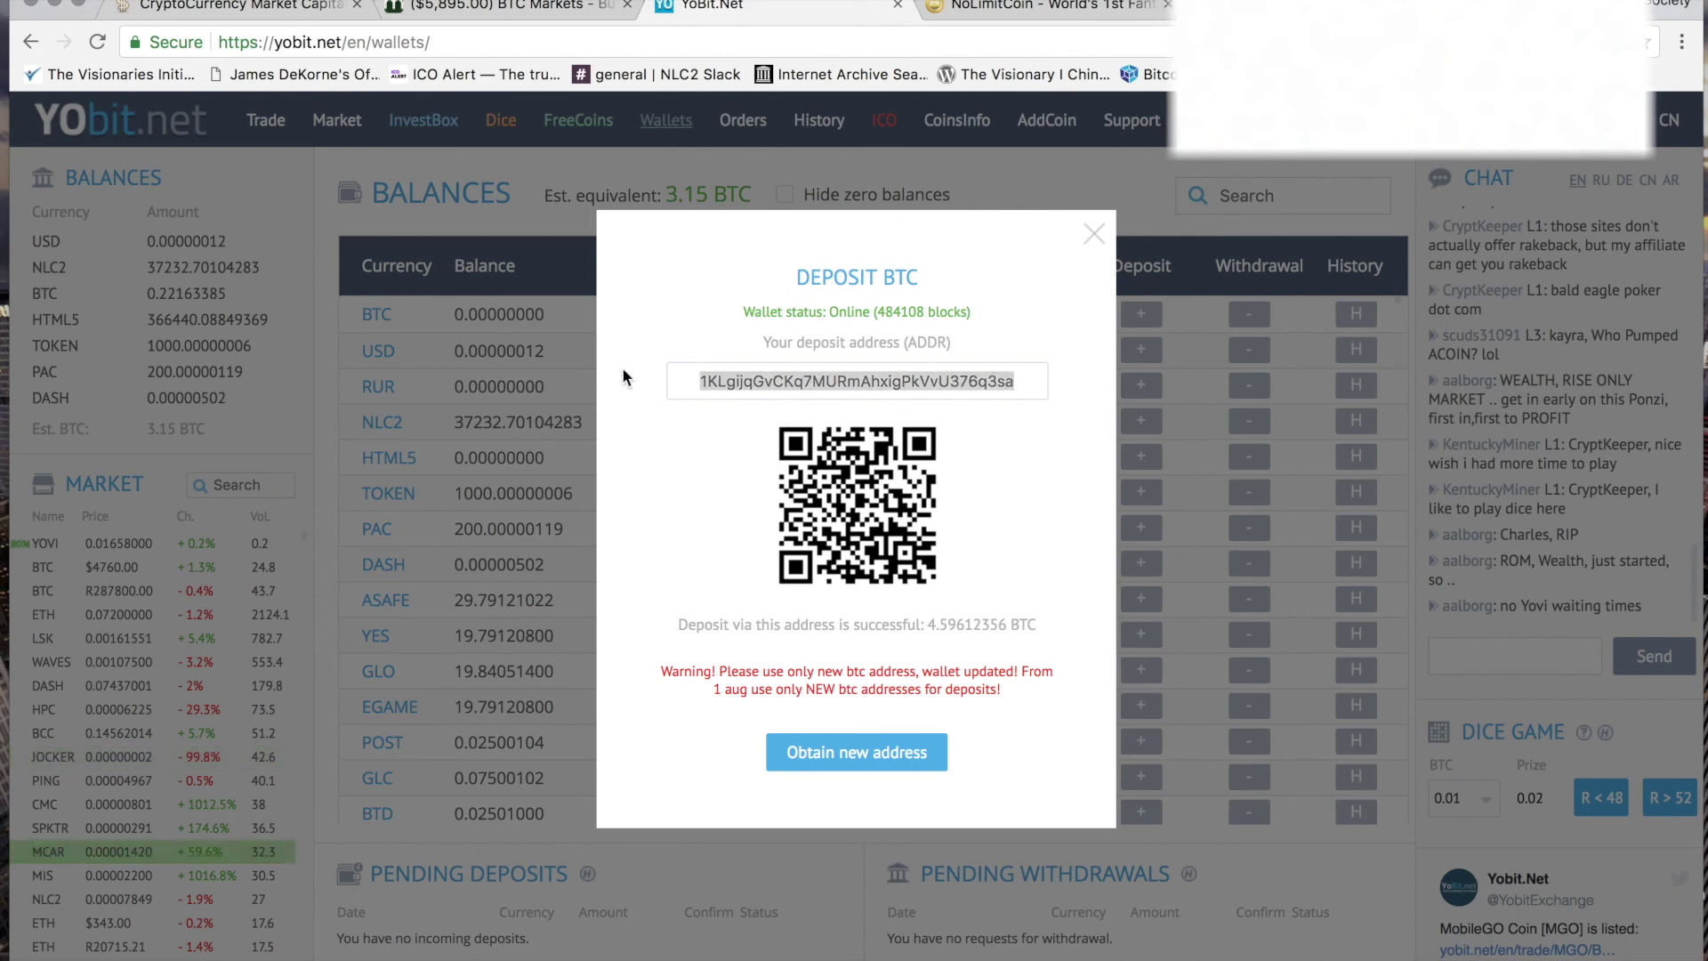
Check the Bitcoin section of the BTC Markets Withdraw page, copy the BTC deposit address from YoBit and return to the Withdraw page
{"action": "left_click", "coordinate": [512, 7]}
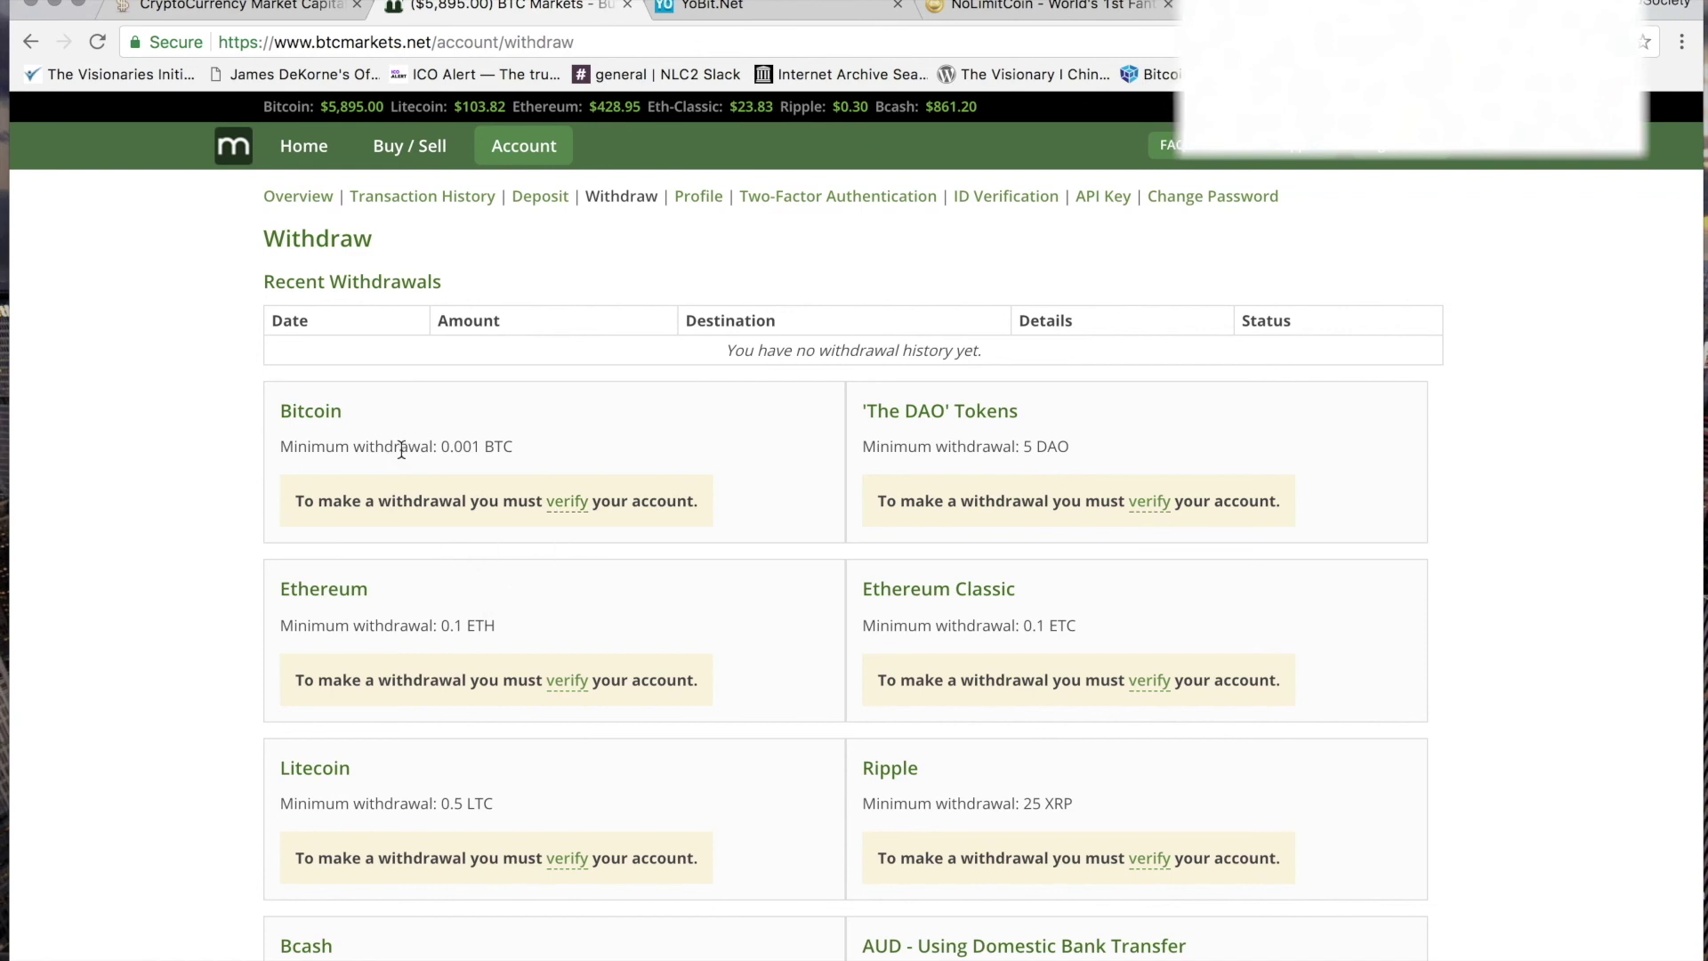
{"action": "left_click", "coordinate": [712, 7]}
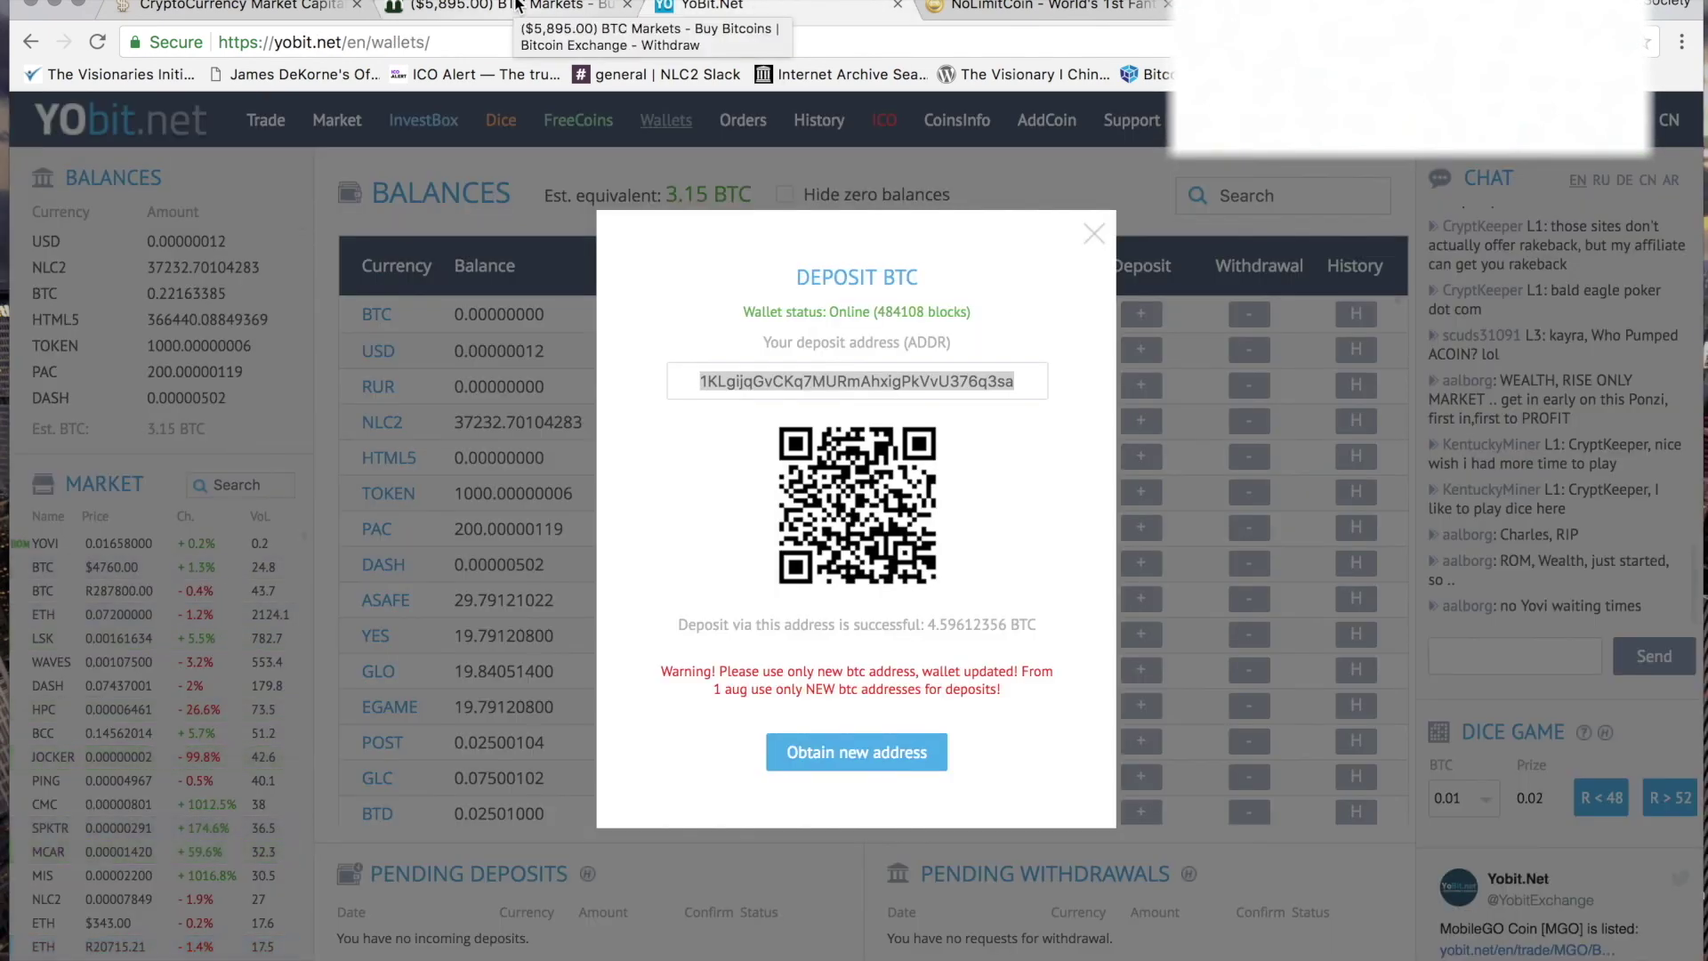
{"action": "left_click_drag", "start_coordinate": [702, 379], "coordinate": [1019, 393]}
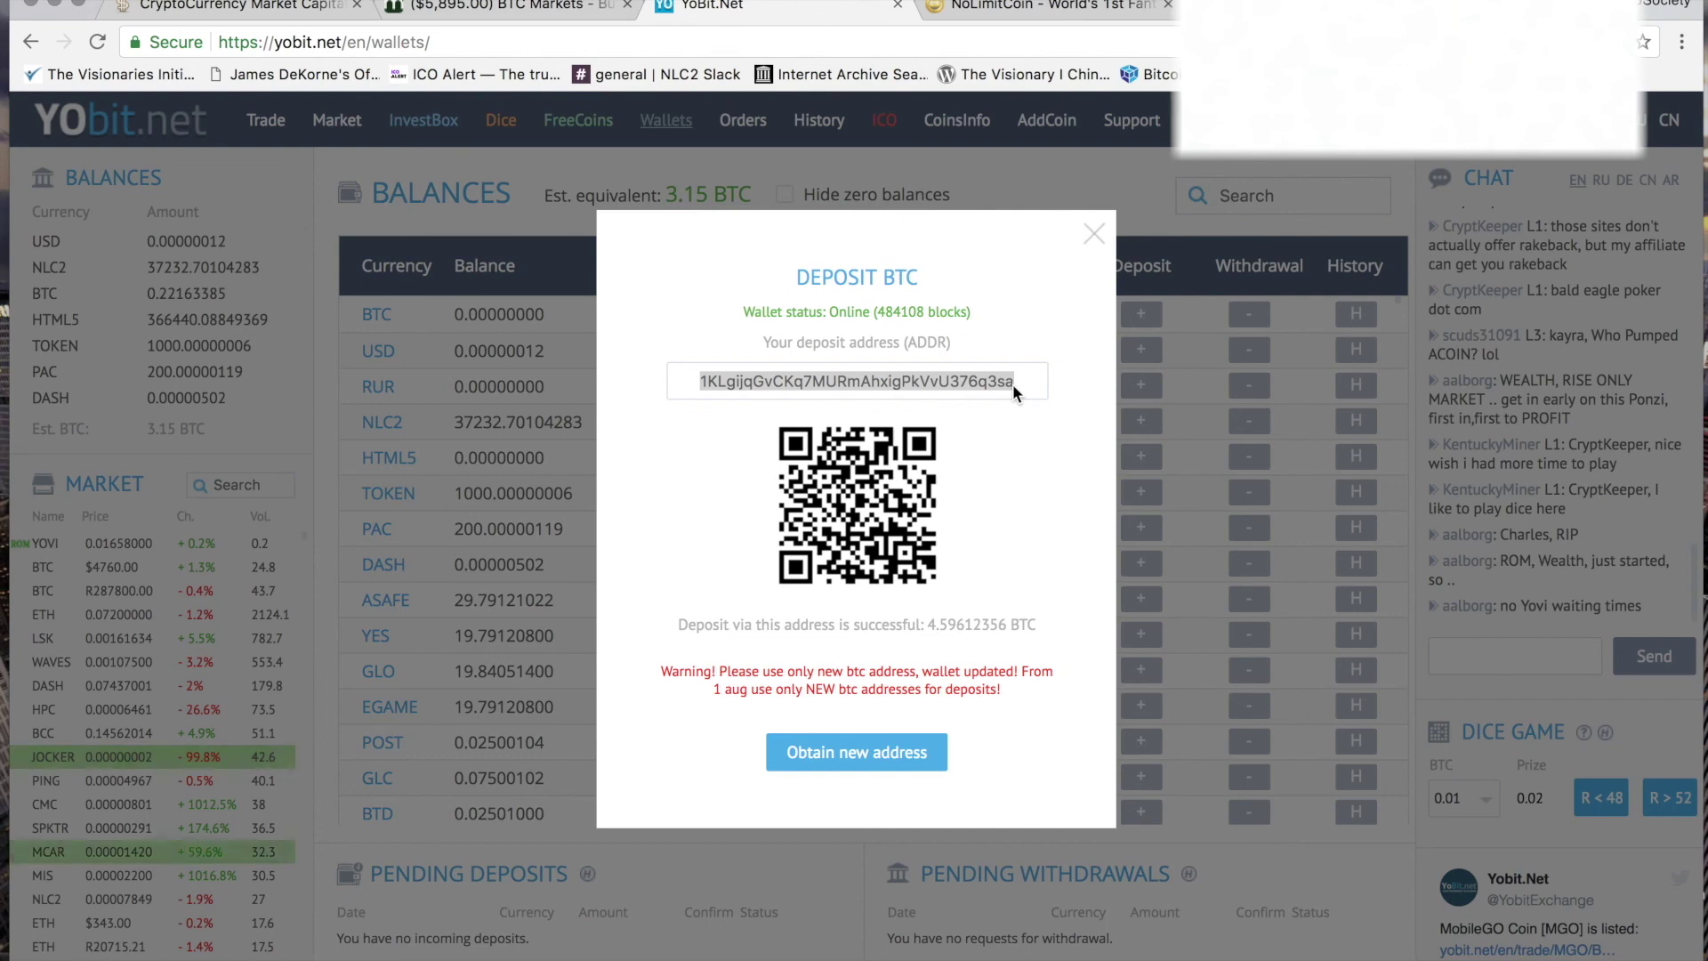
{"action": "key", "text": "super+c"}
{"action": "left_click", "coordinate": [494, 19]}
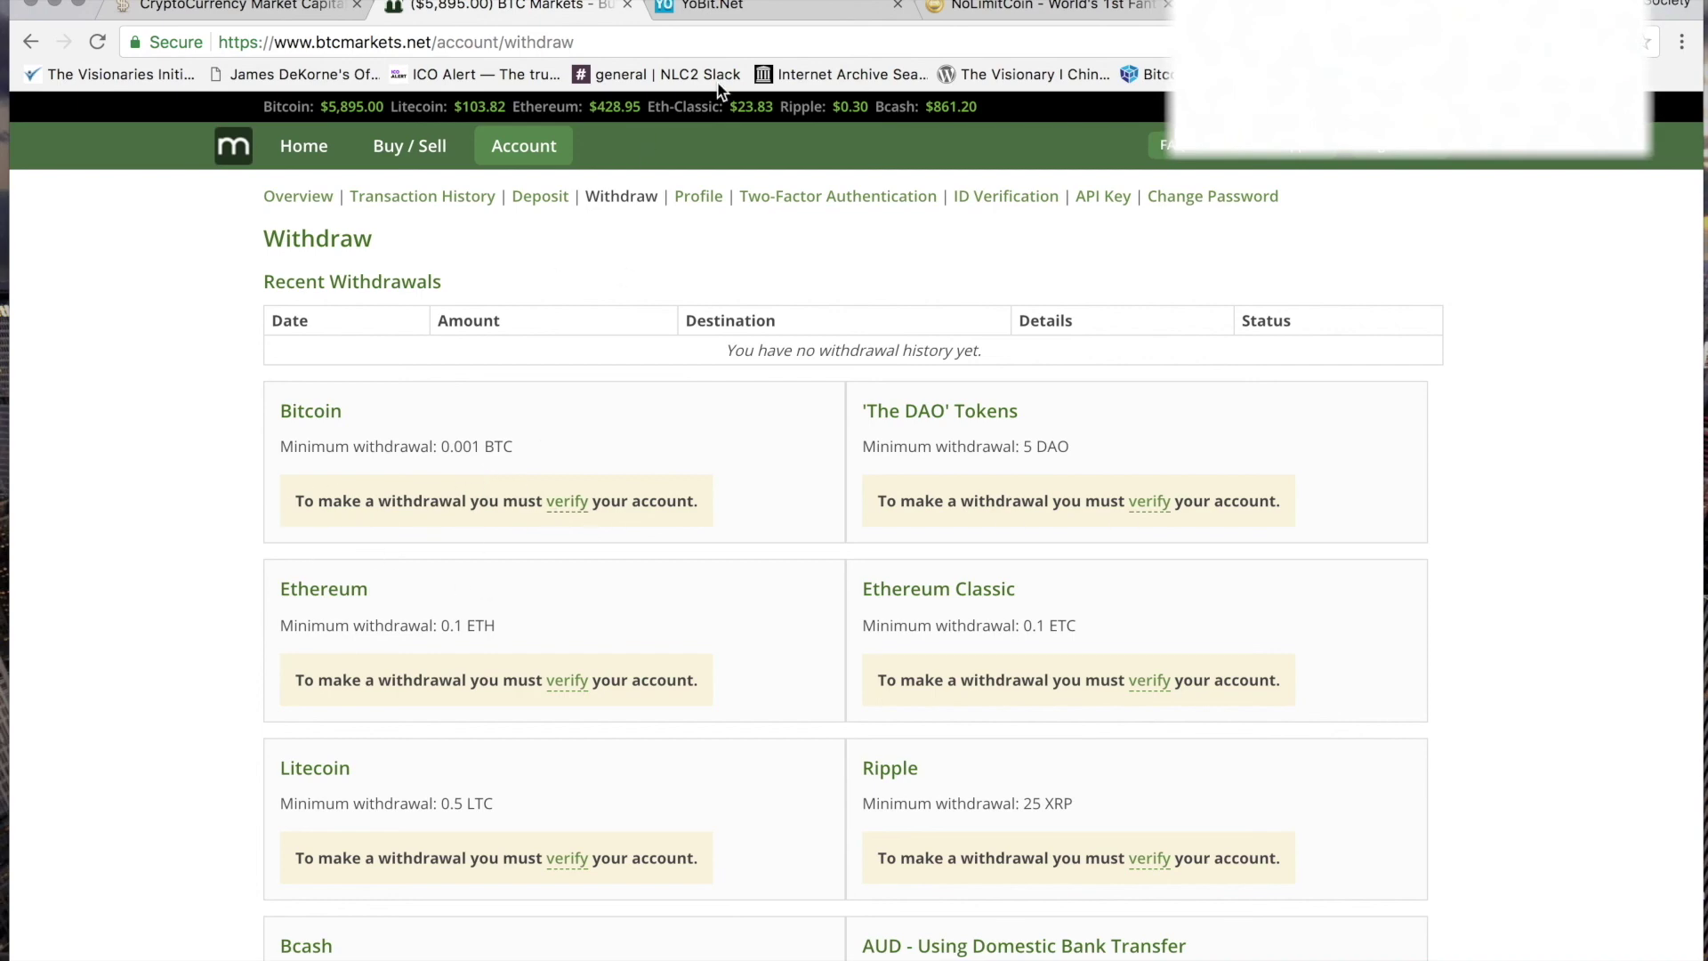
Review the BTC deposit address on YoBit again alongside the Bitcoin withdrawal section on BTC Markets, closing the deposit window at the end
{"action": "left_click", "coordinate": [766, 5]}
{"action": "left_click_drag", "start_coordinate": [703, 380], "coordinate": [1016, 381]}
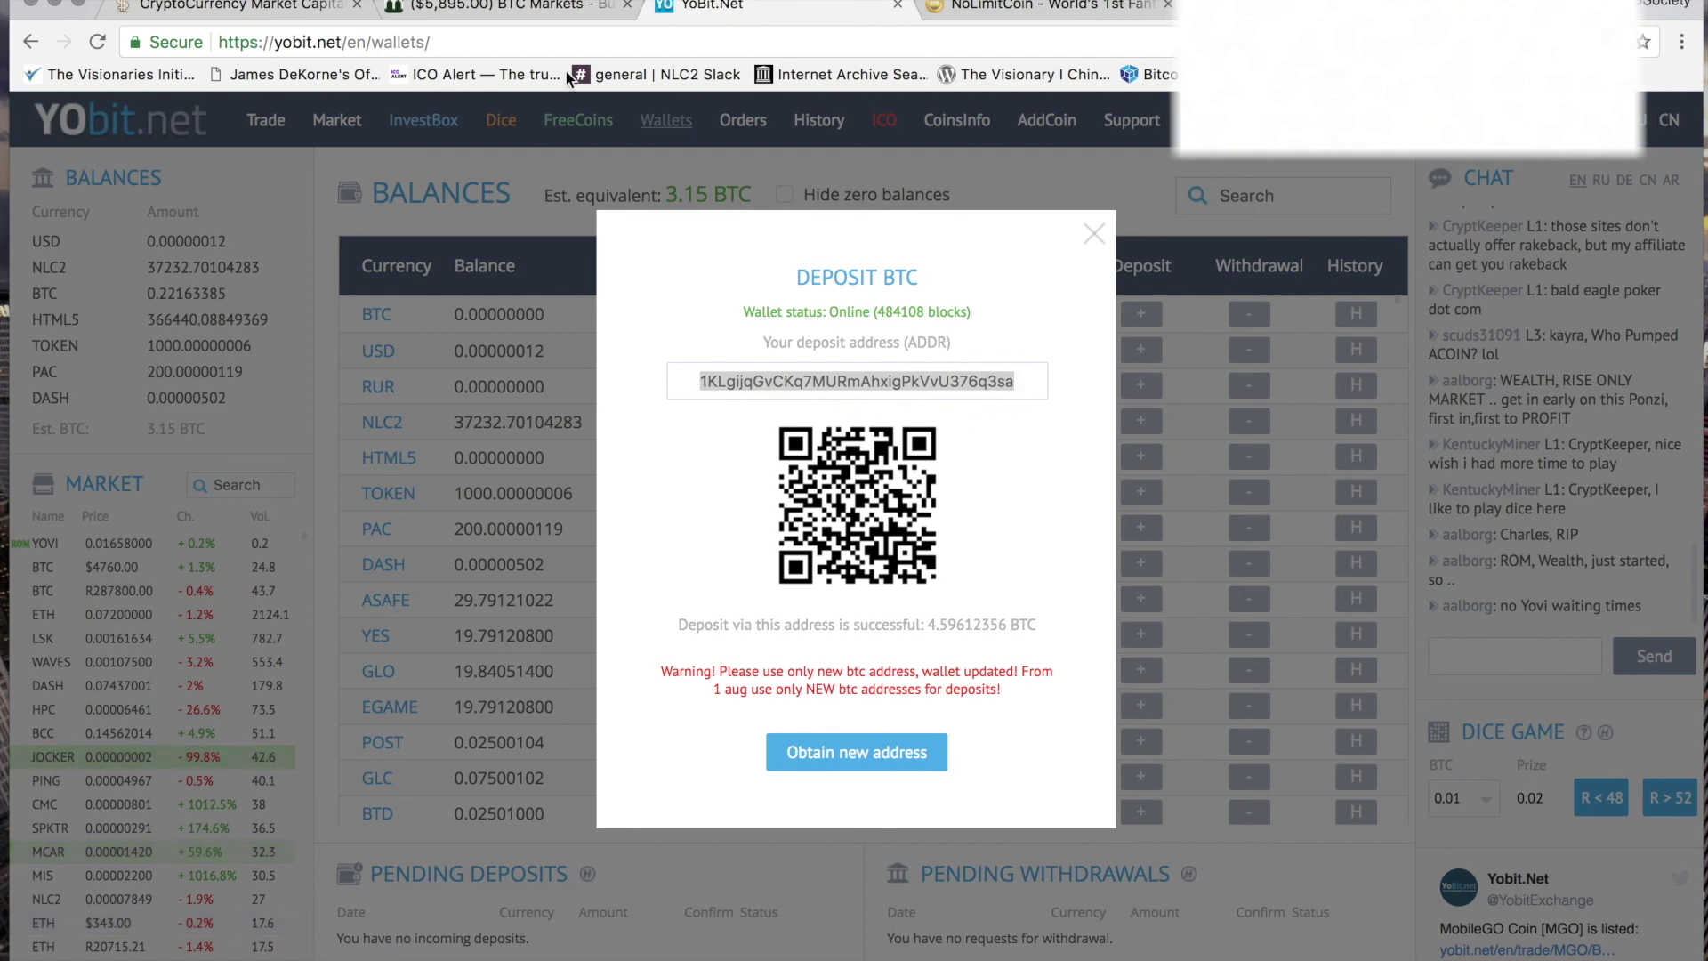
{"action": "left_click", "coordinate": [507, 7]}
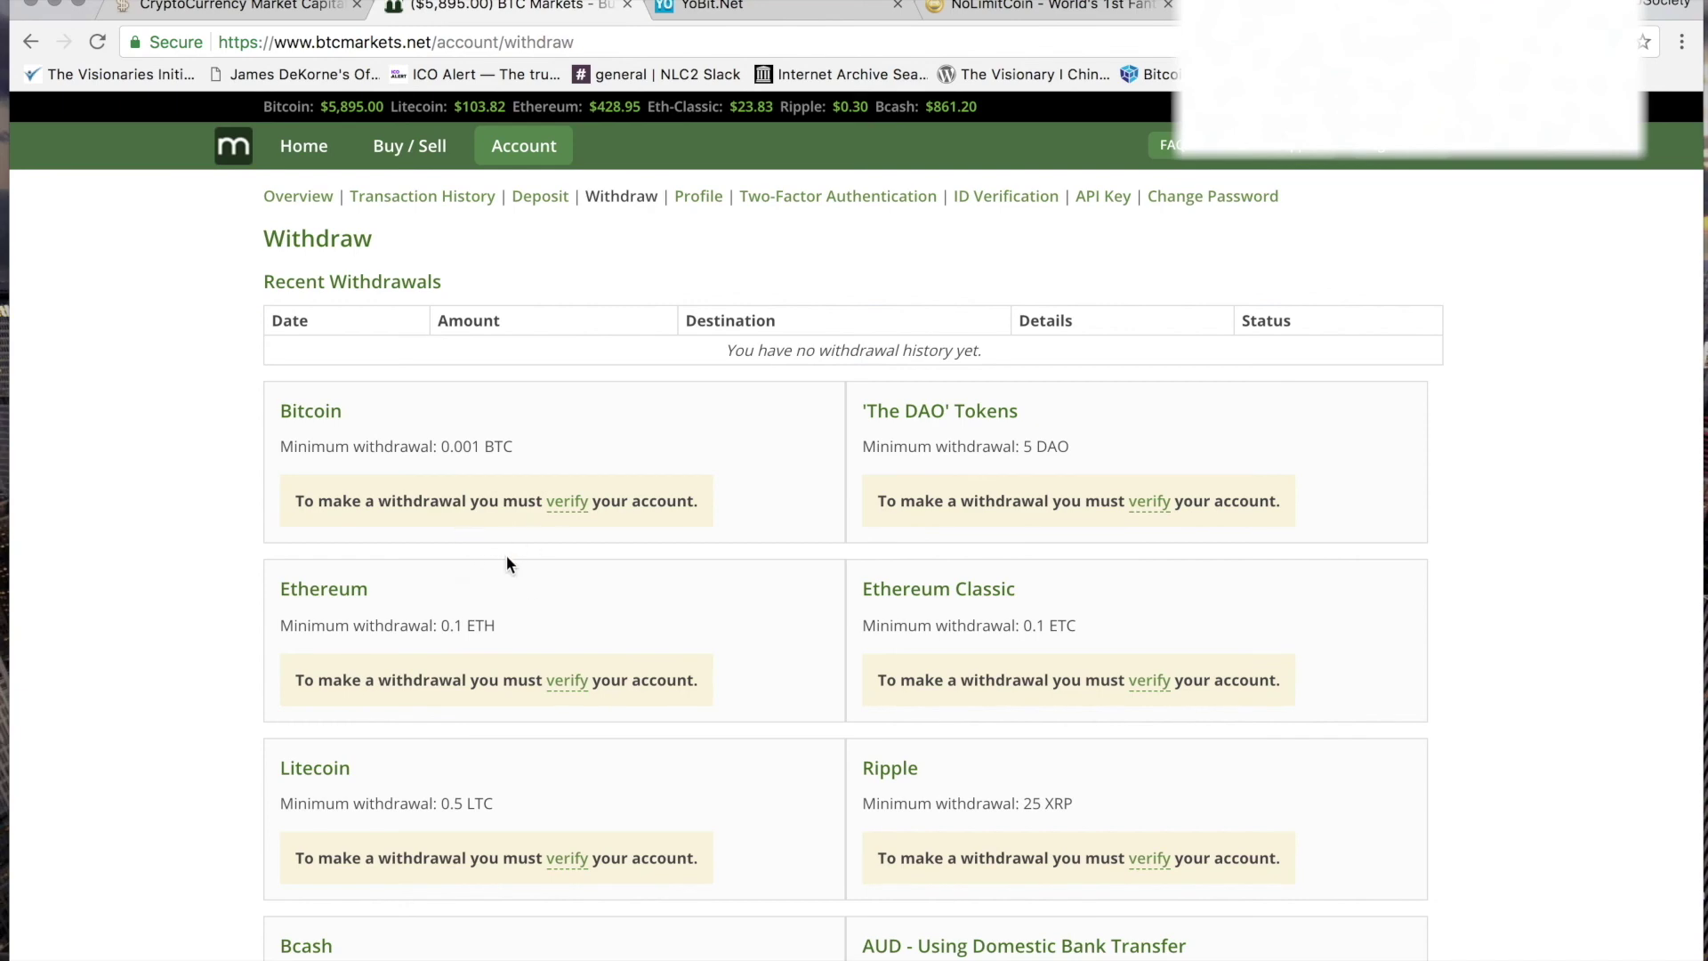
{"action": "left_click", "coordinate": [791, 9]}
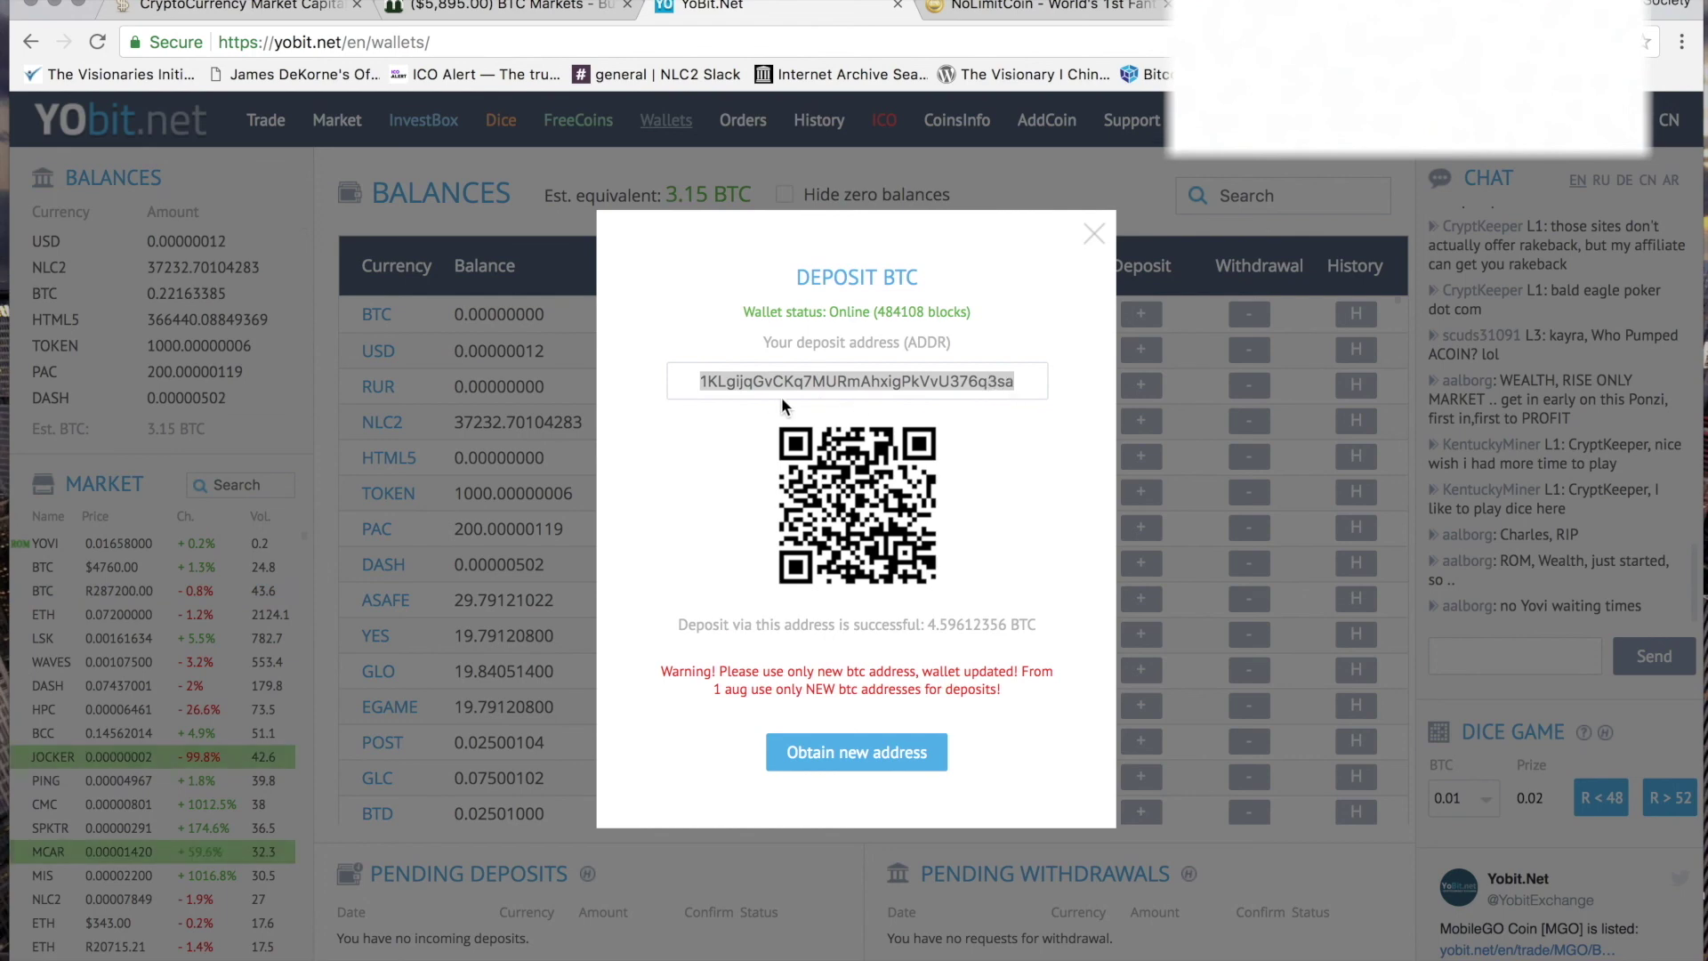
{"action": "left_click", "coordinate": [1094, 234]}
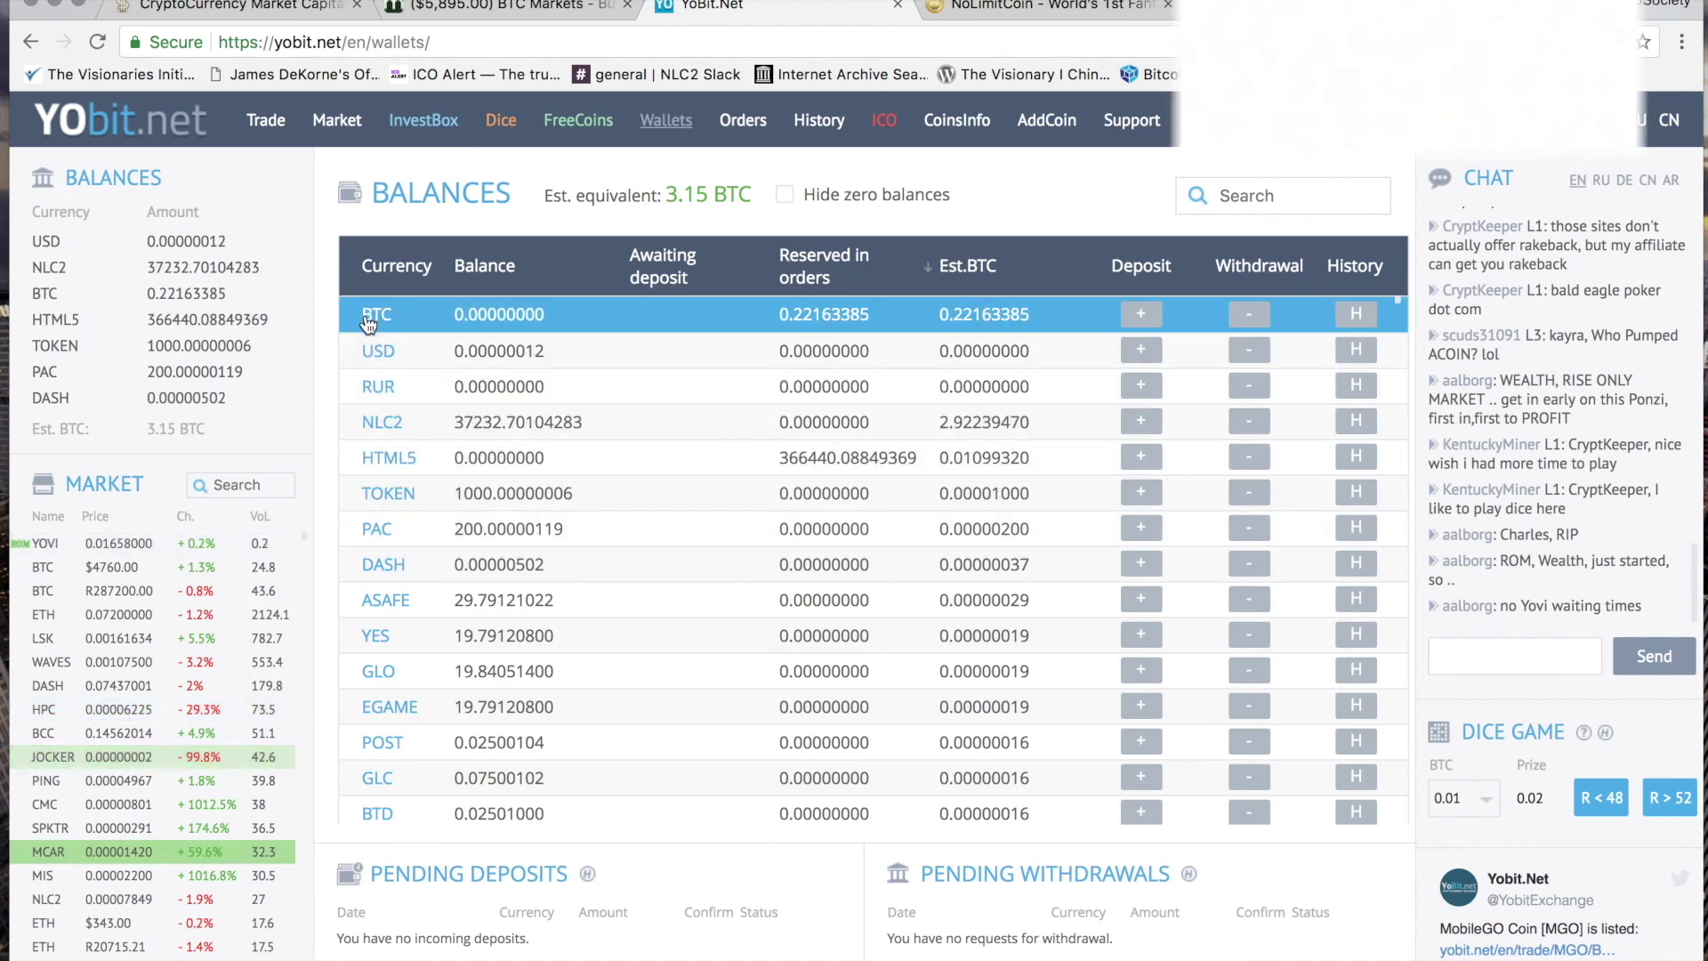
{"action": "left_click", "coordinate": [1141, 313]}
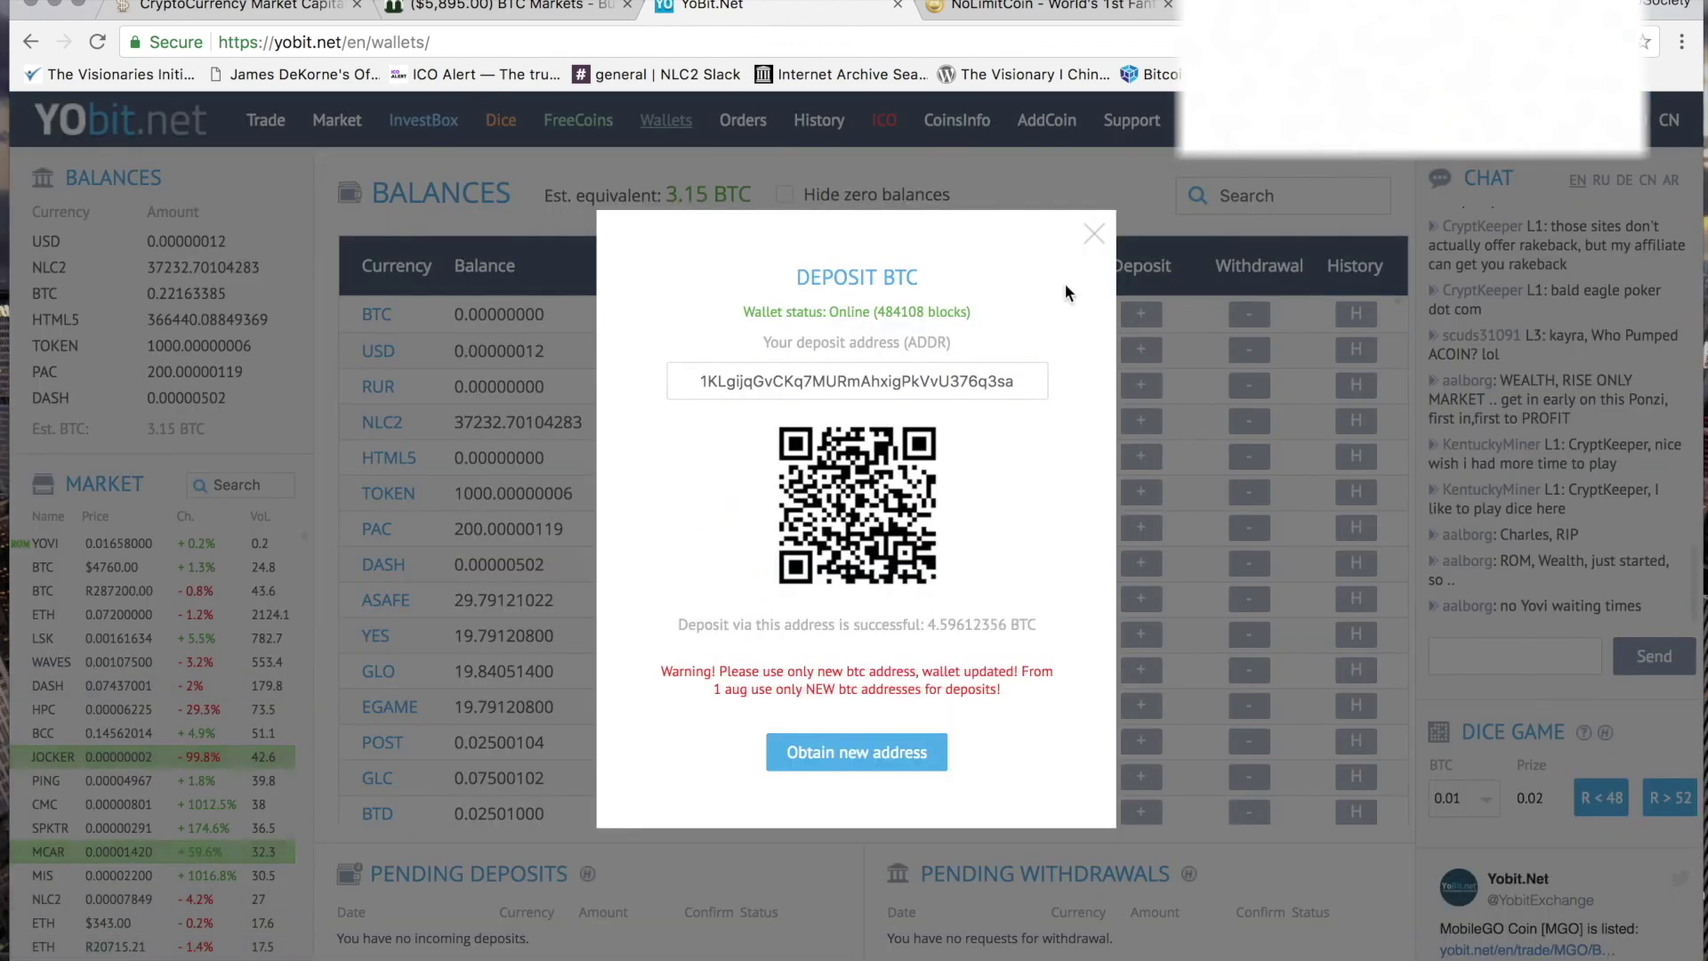
{"action": "left_click", "coordinate": [1094, 233]}
{"action": "left_click", "coordinate": [533, 5]}
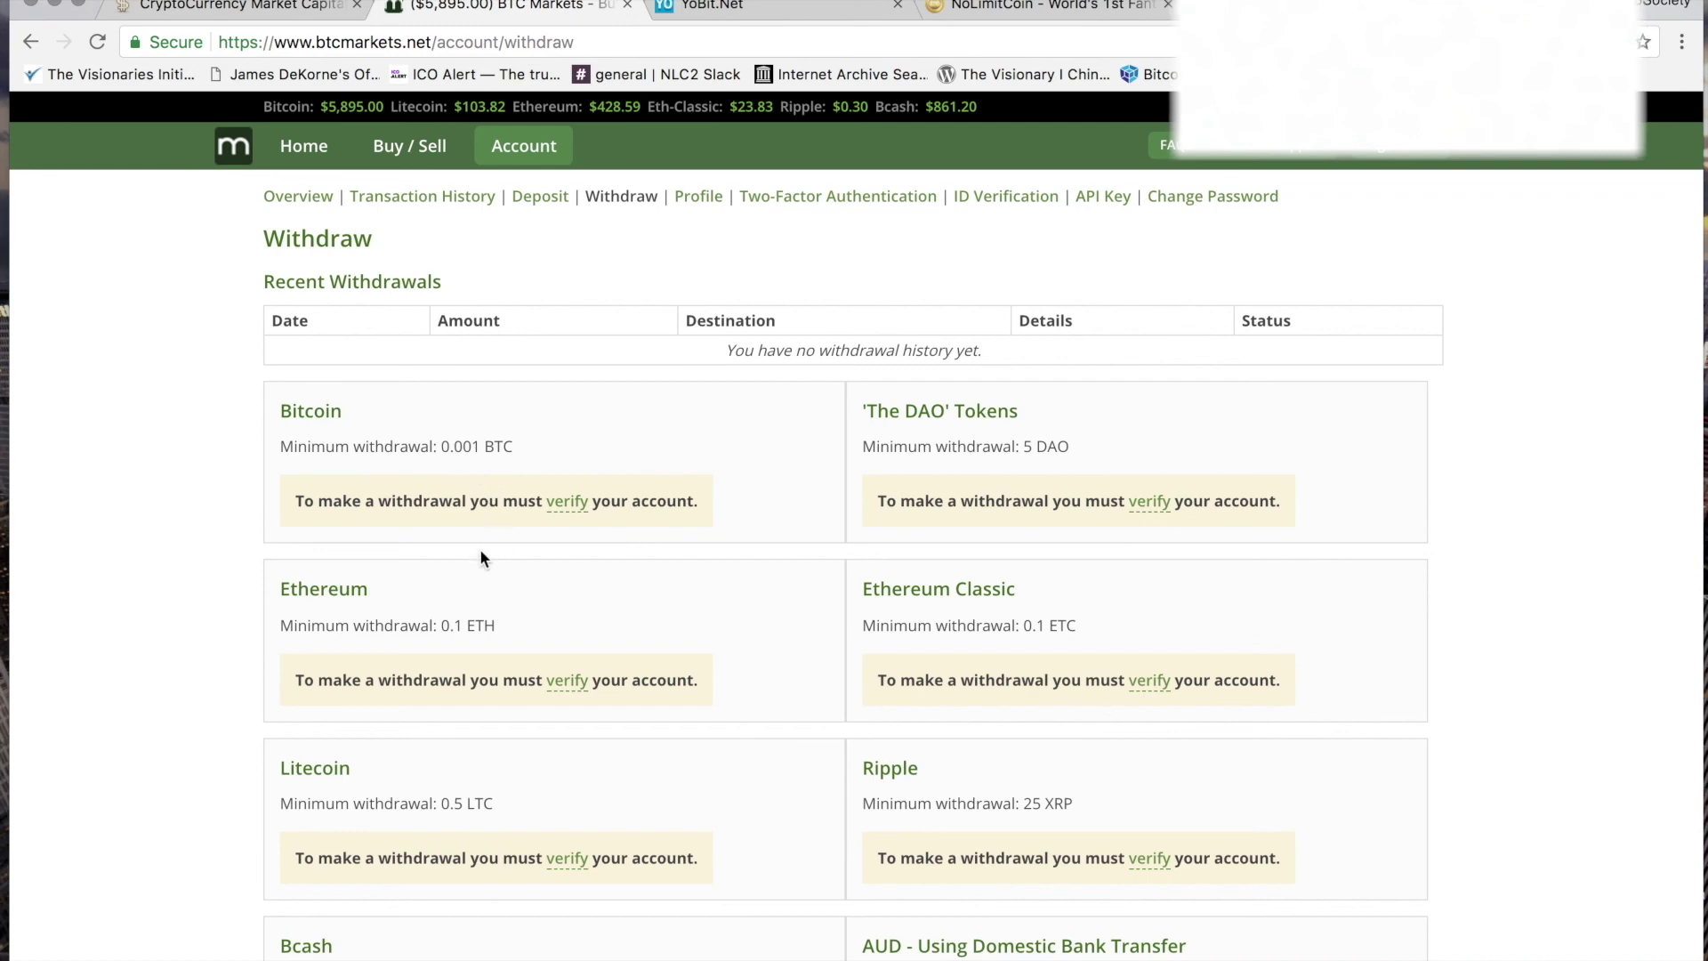
Switch to YoBit, search the market list for "nlc" and open the NLC2/BTC trading page
{"action": "left_click", "coordinate": [721, 13]}
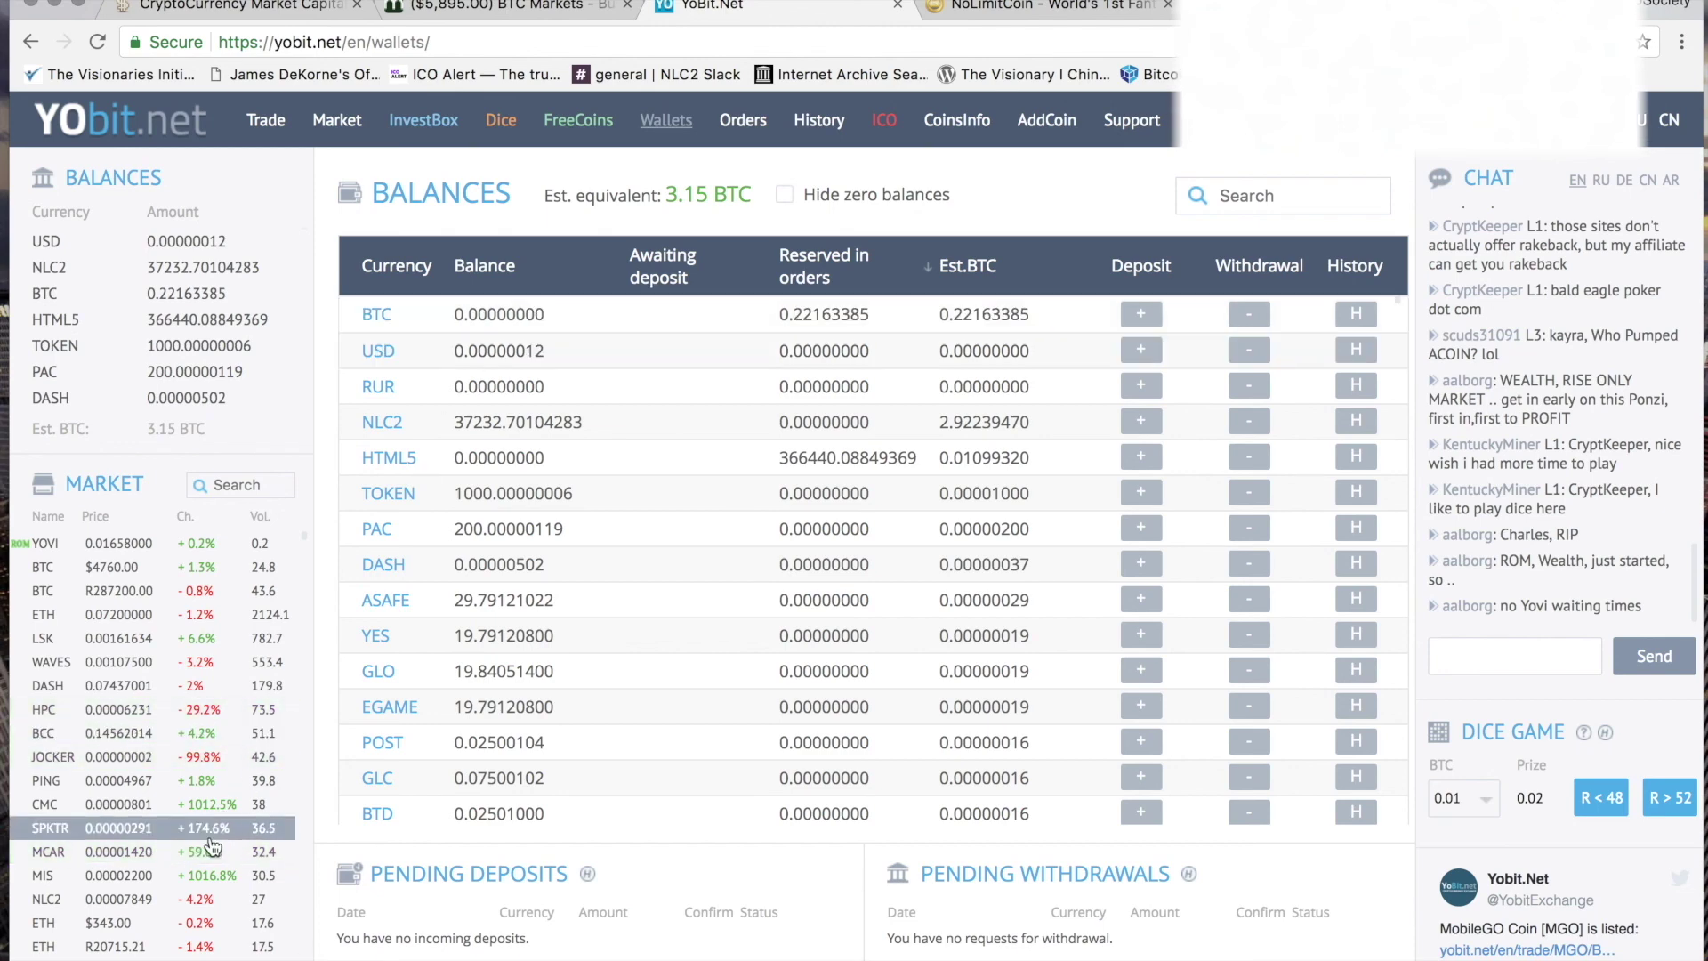
{"action": "left_click", "coordinate": [257, 486]}
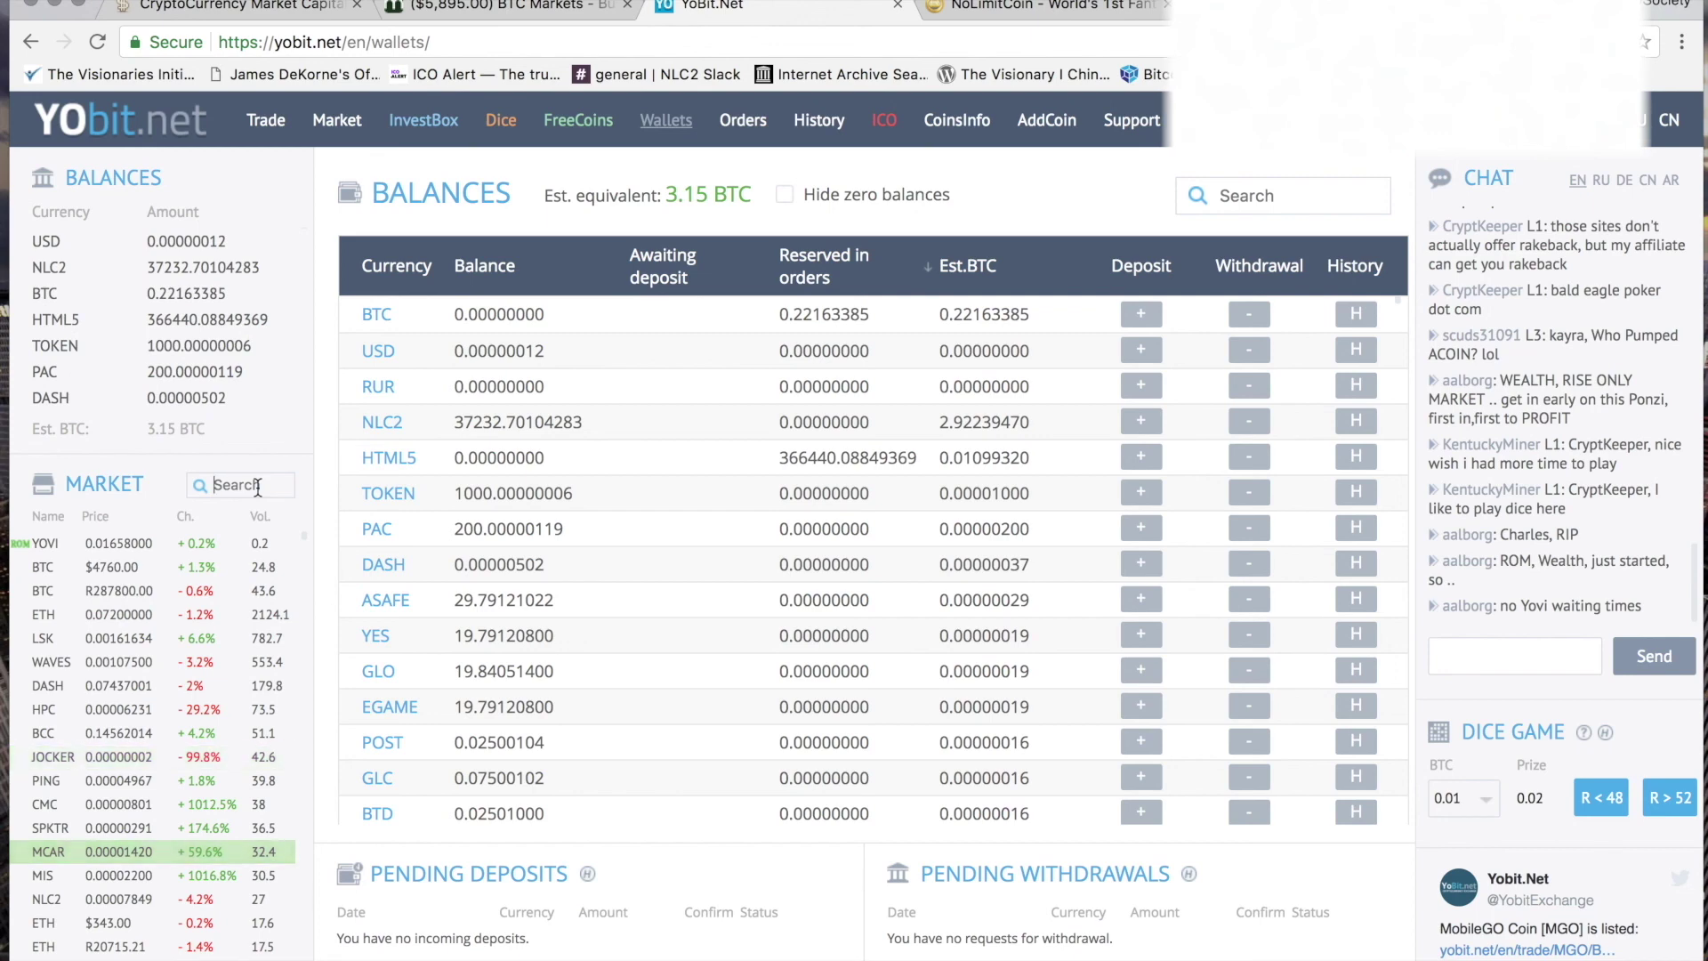
{"action": "type", "text": "nlc"}
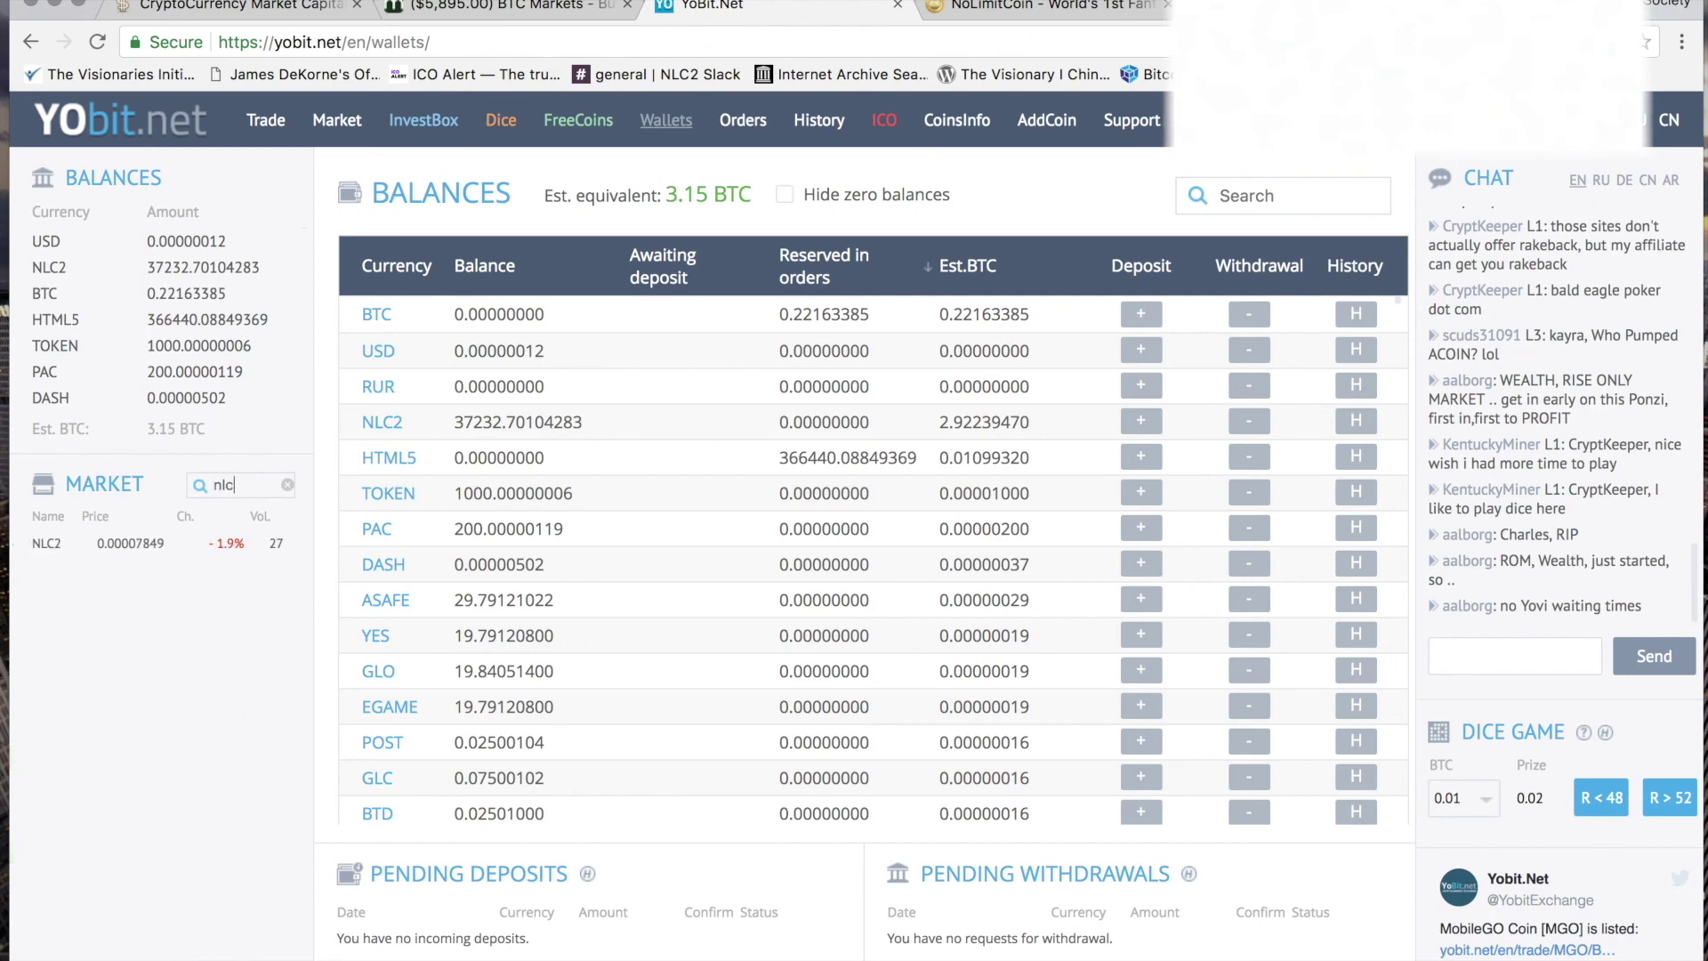
{"action": "left_click", "coordinate": [159, 545]}
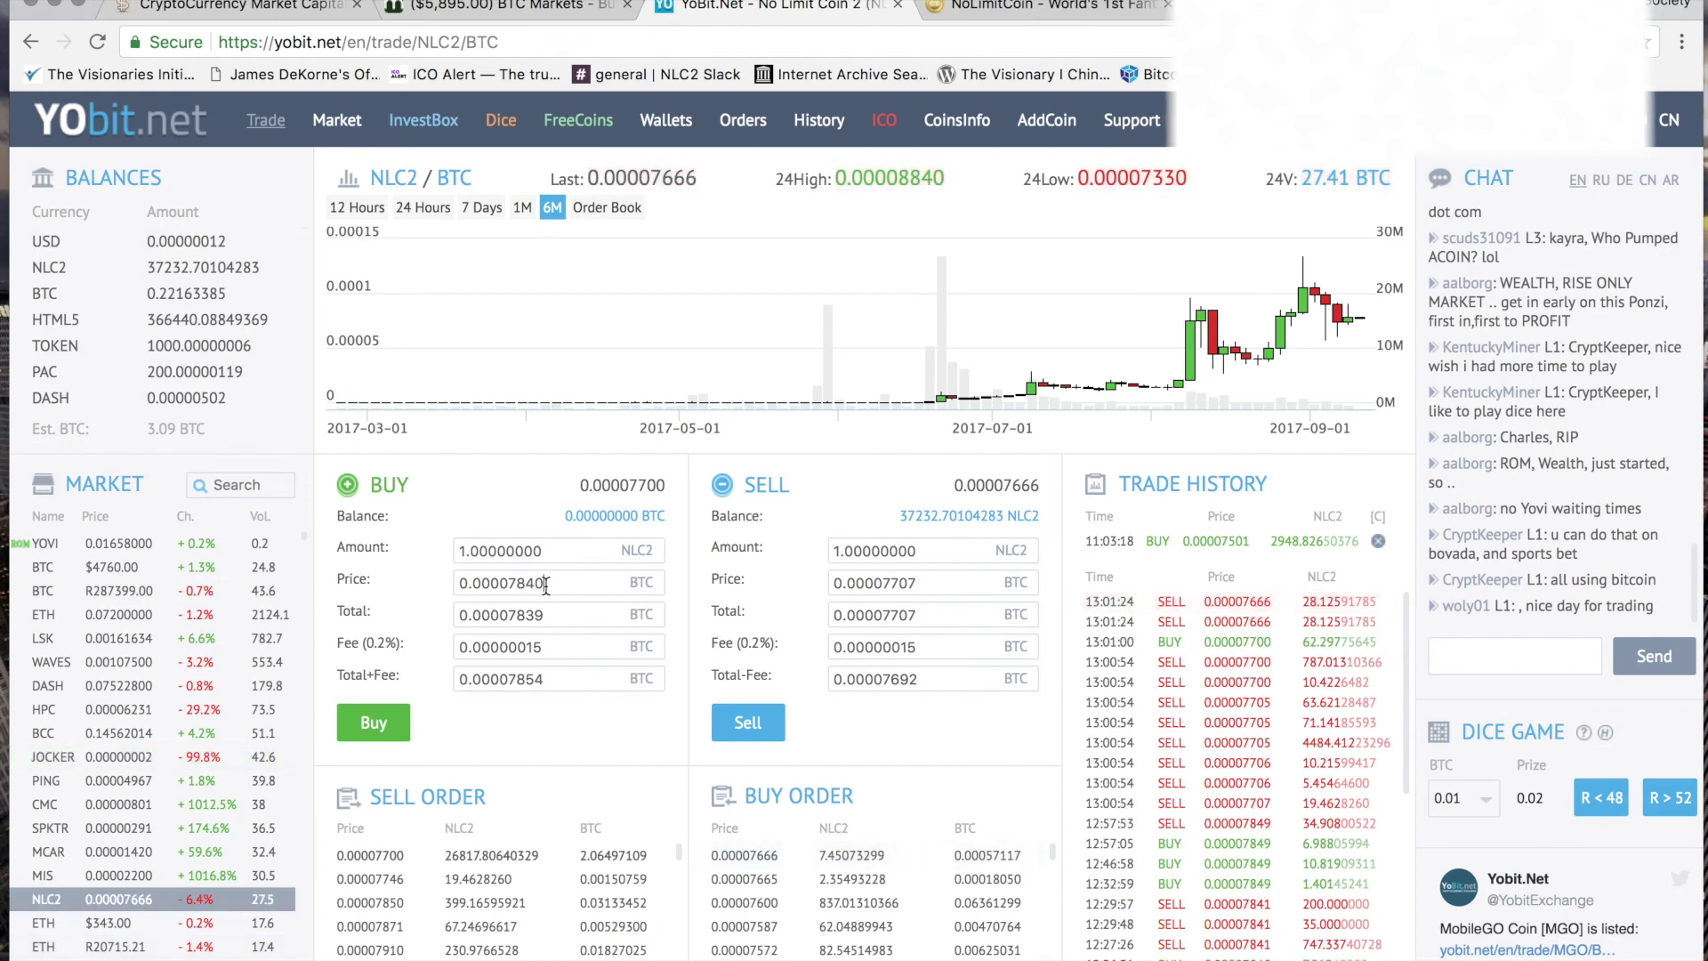
Examine the digits of the price in the NLC2 Buy form
{"action": "left_click_drag", "start_coordinate": [546, 585], "coordinate": [508, 583]}
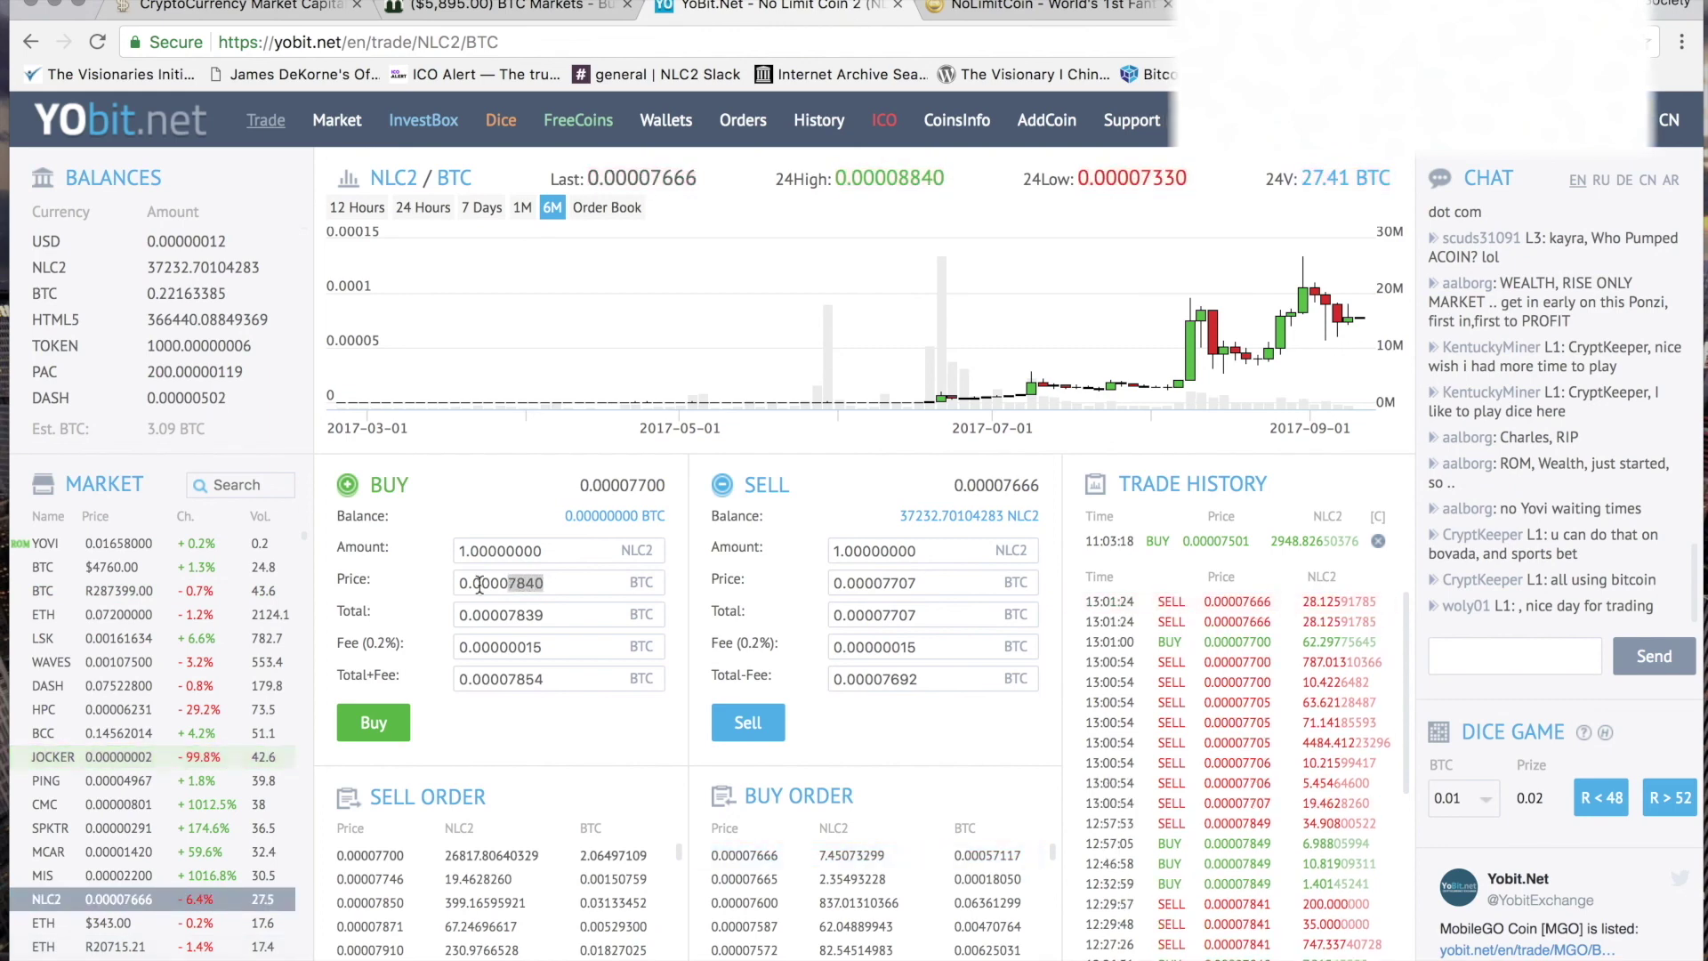
{"action": "left_click", "coordinate": [539, 583]}
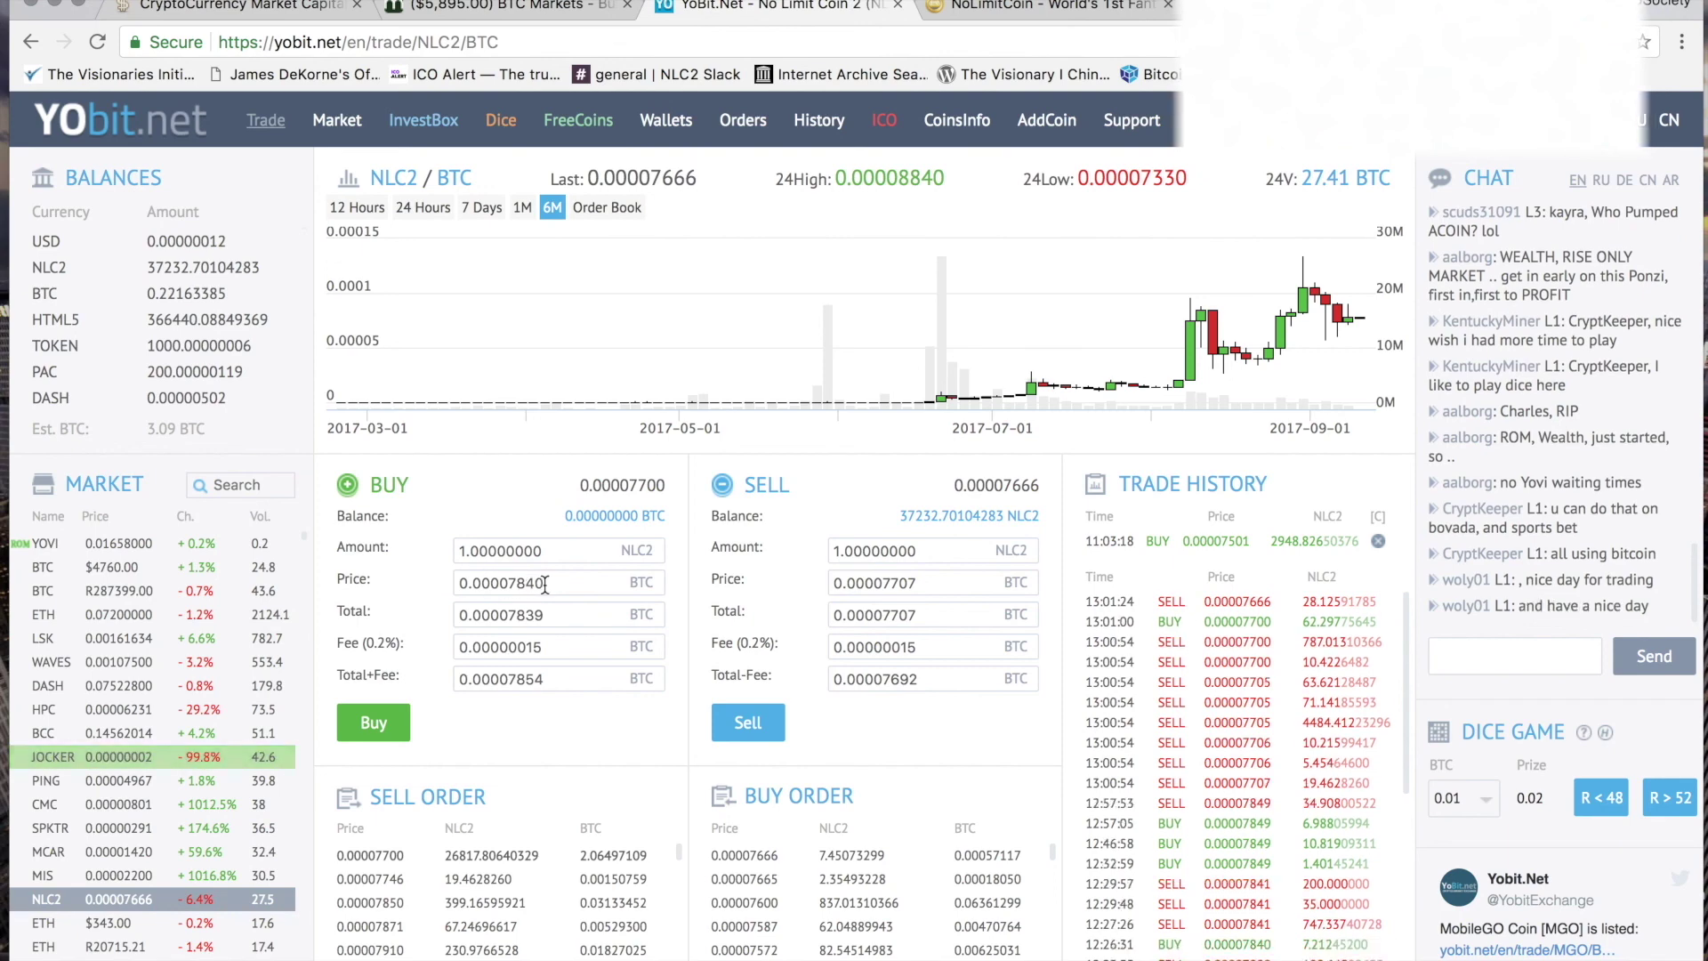
{"action": "left_click_drag", "start_coordinate": [525, 583], "coordinate": [511, 583]}
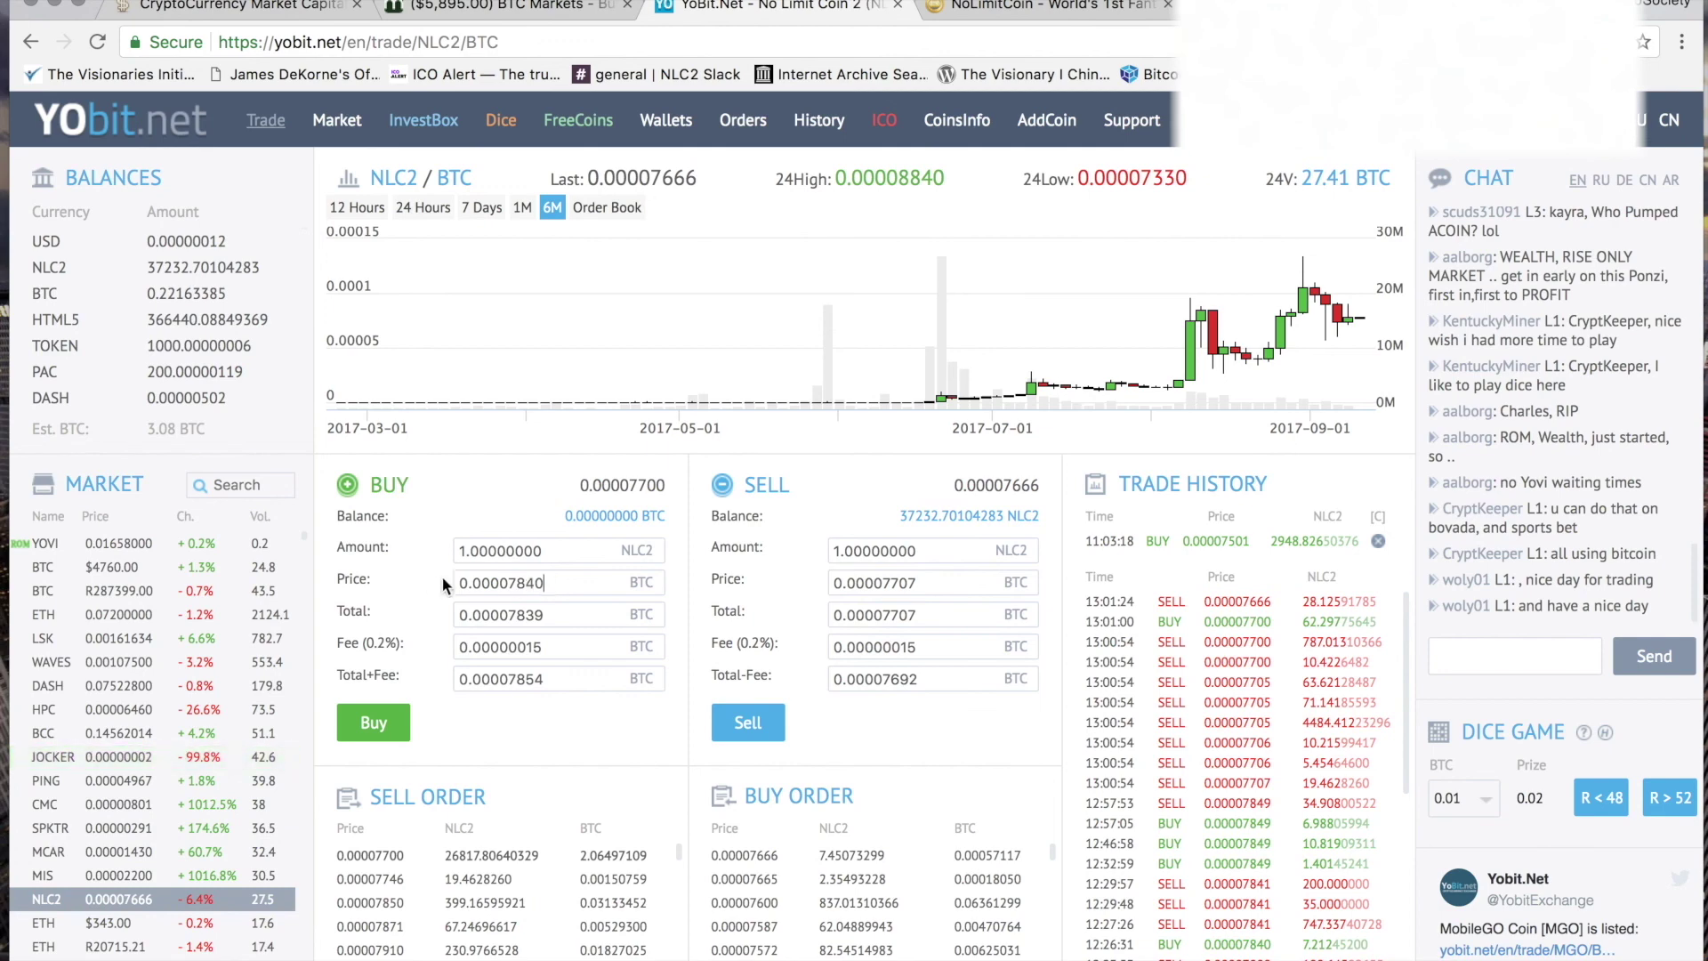
{"action": "left_click_drag", "start_coordinate": [458, 581], "coordinate": [554, 582]}
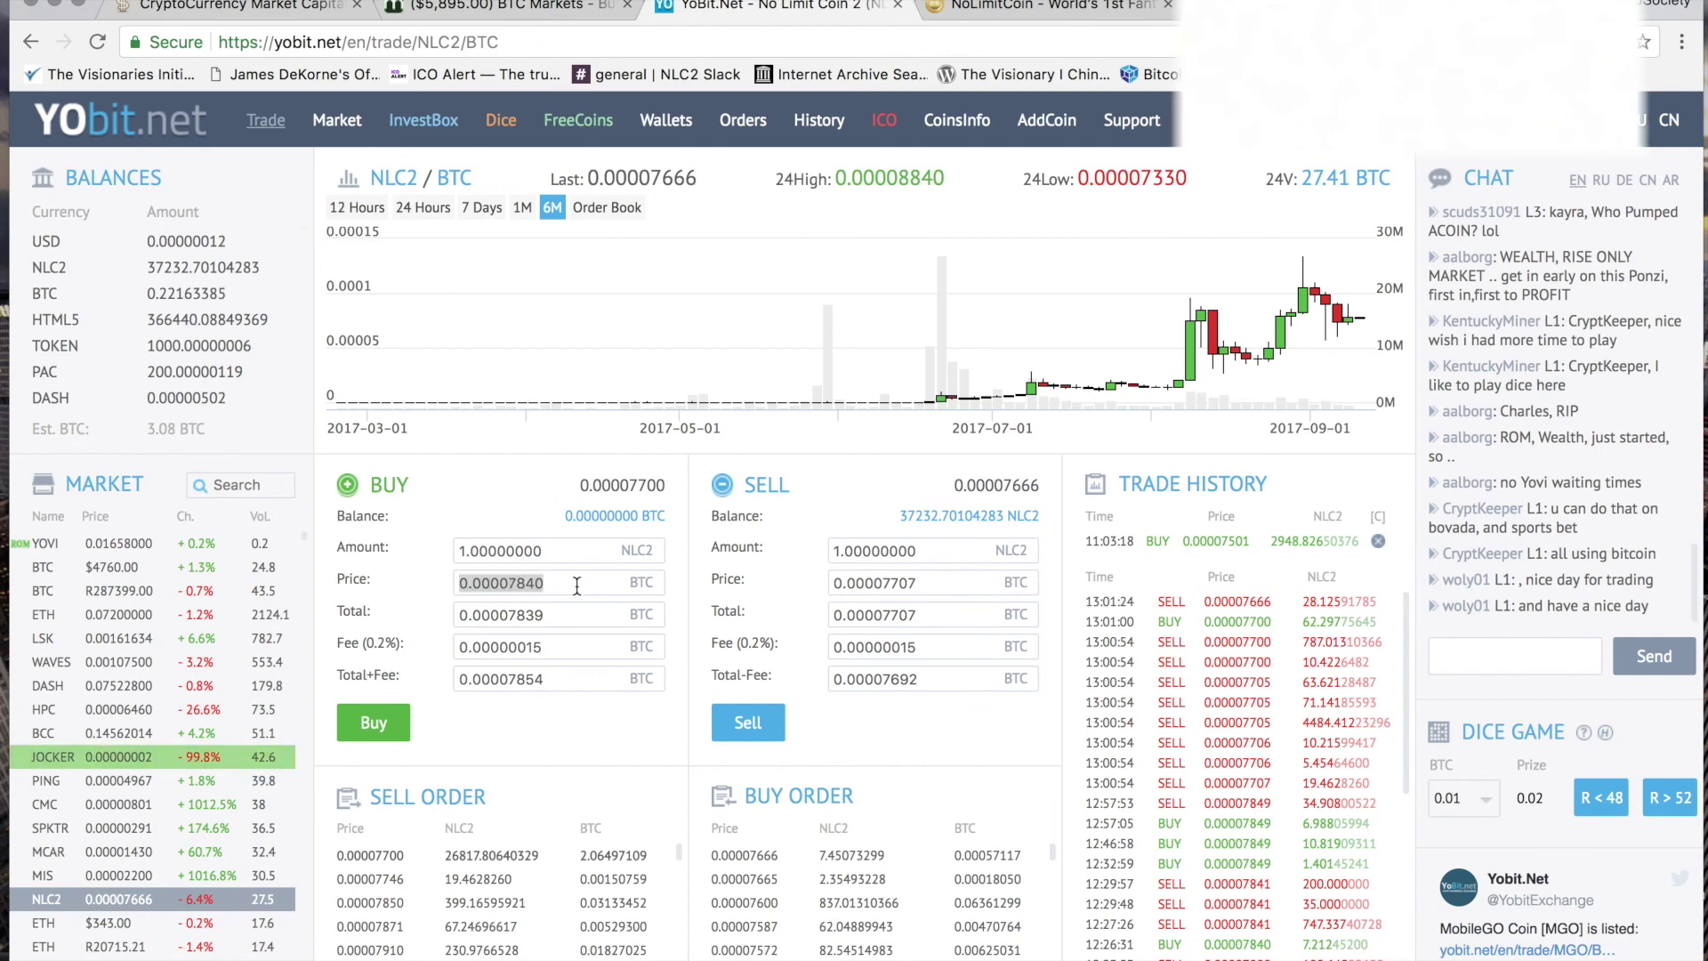
{"action": "left_click", "coordinate": [521, 584]}
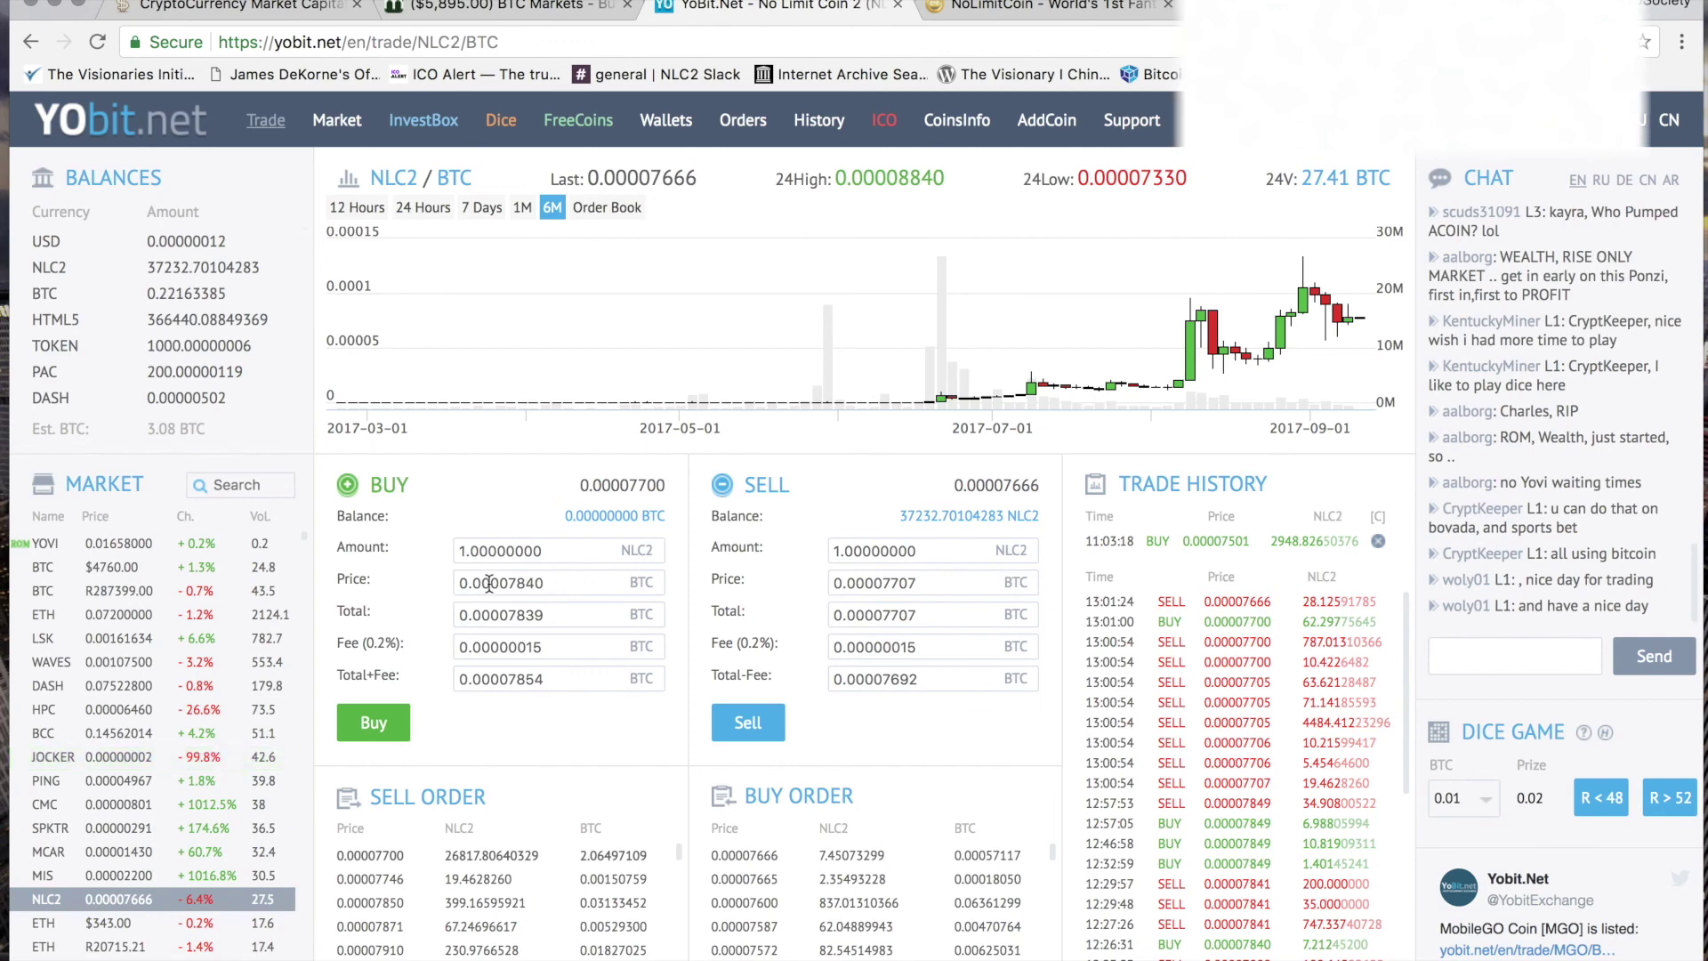
{"action": "left_click", "coordinate": [558, 584]}
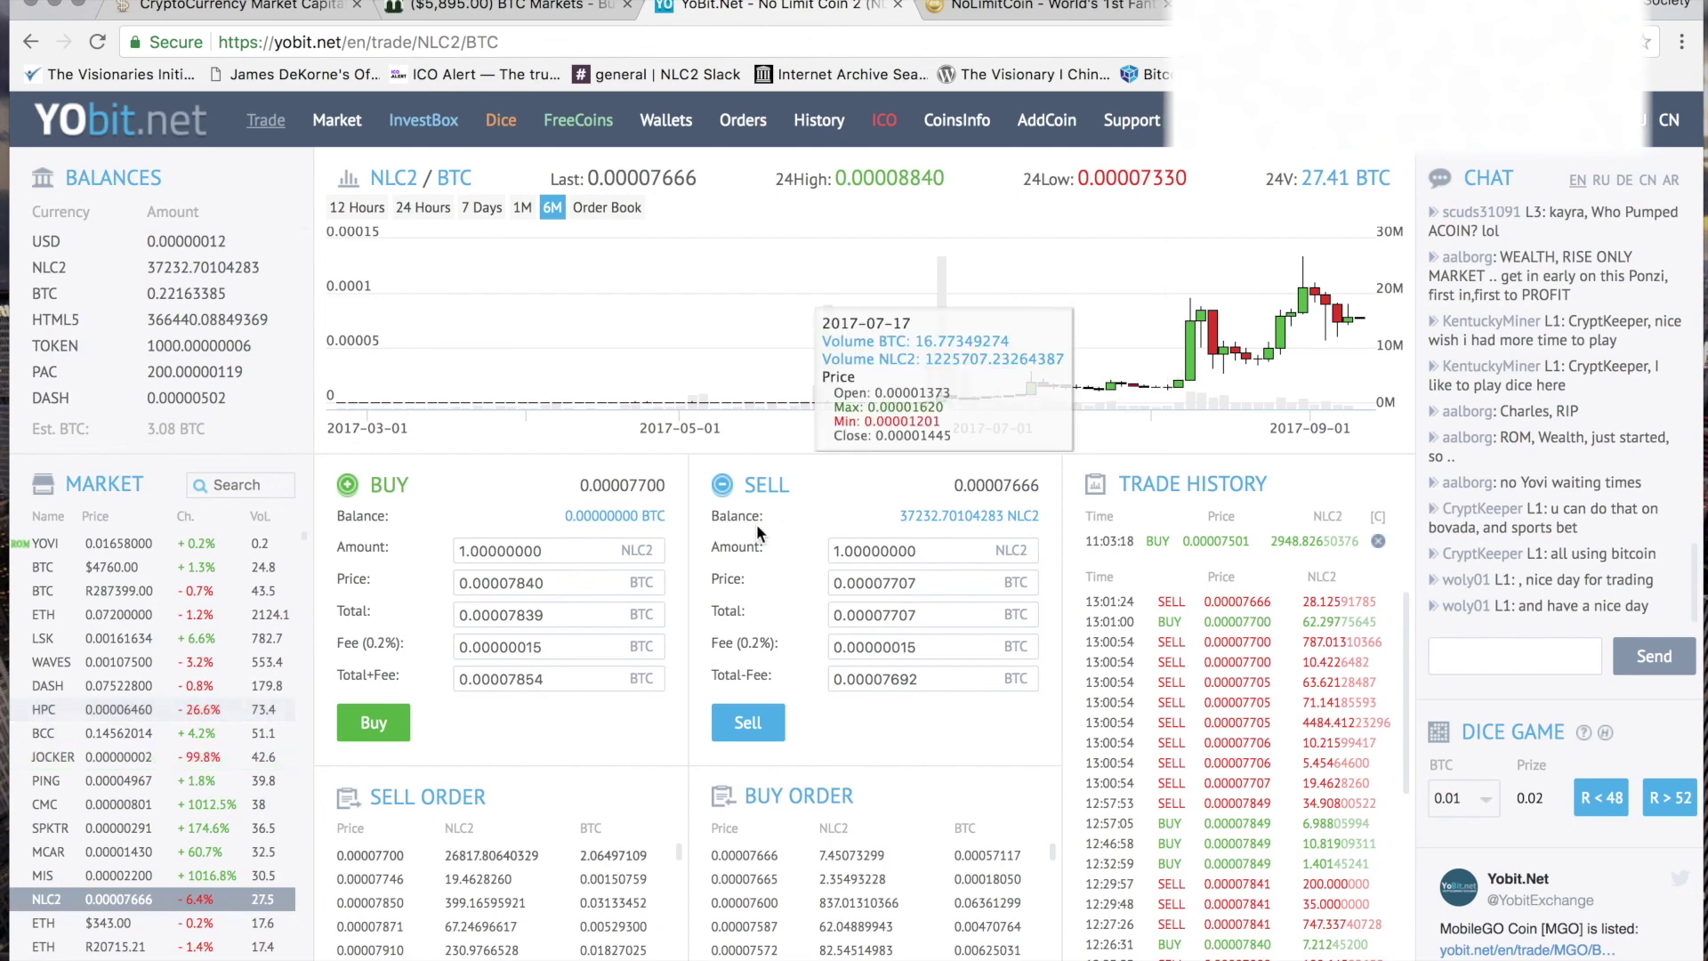
Clear the total in the NLC2 Buy form and set it to .167 BTC
{"action": "left_click_drag", "start_coordinate": [553, 614], "coordinate": [307, 616]}
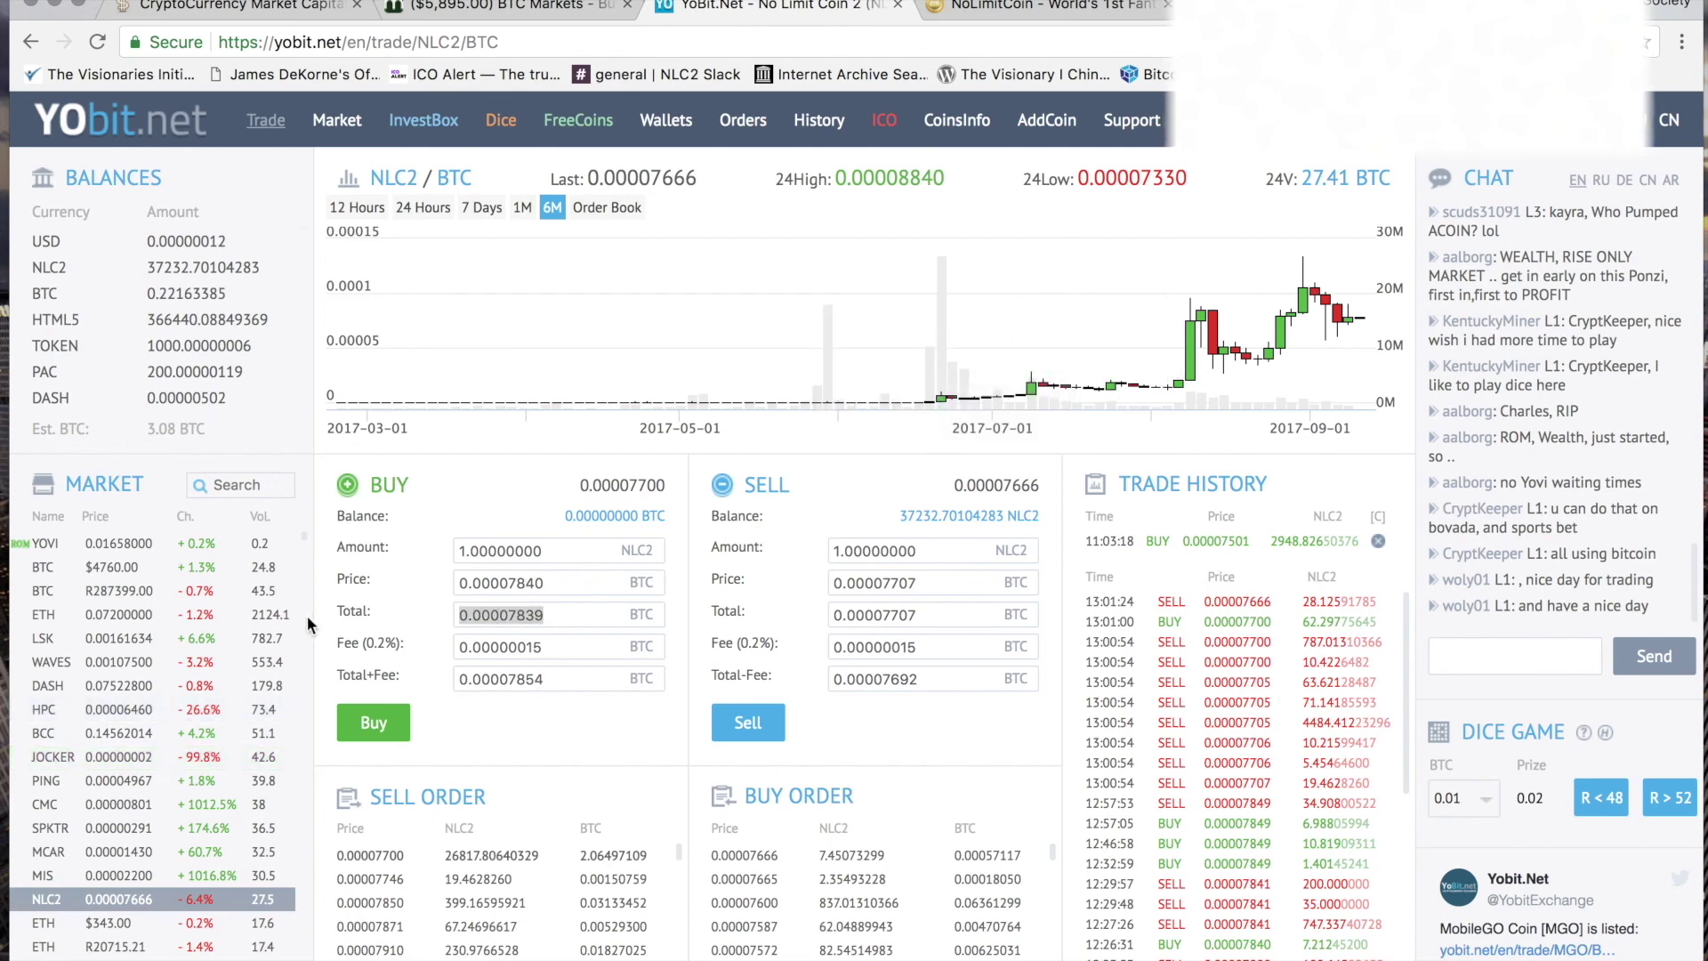
{"action": "key", "text": "super+v"}
{"action": "key", "text": "BackSpace"}
{"action": "key", "text": "BackSpace"}
{"action": "key", "text": "BackSpace"}
{"action": "key", "text": "BackSpace"}
{"action": "key", "text": "BackSpace"}
{"action": "key", "text": "BackSpace"}
{"action": "key", "text": "BackSpace"}
{"action": "key", "text": "BackSpace"}
{"action": "key", "text": "BackSpace"}
{"action": "key", "text": "BackSpace"}
{"action": "key", "text": "BackSpace"}
{"action": "key", "text": "BackSpace"}
{"action": "key", "text": "BackSpace"}
{"action": "key", "text": "BackSpace"}
{"action": "key", "text": "BackSpace"}
{"action": "key", "text": "BackSpace"}
{"action": "key", "text": "BackSpace"}
{"action": "key", "text": "BackSpace"}
{"action": "key", "text": "BackSpace"}
{"action": "key", "text": "BackSpace"}
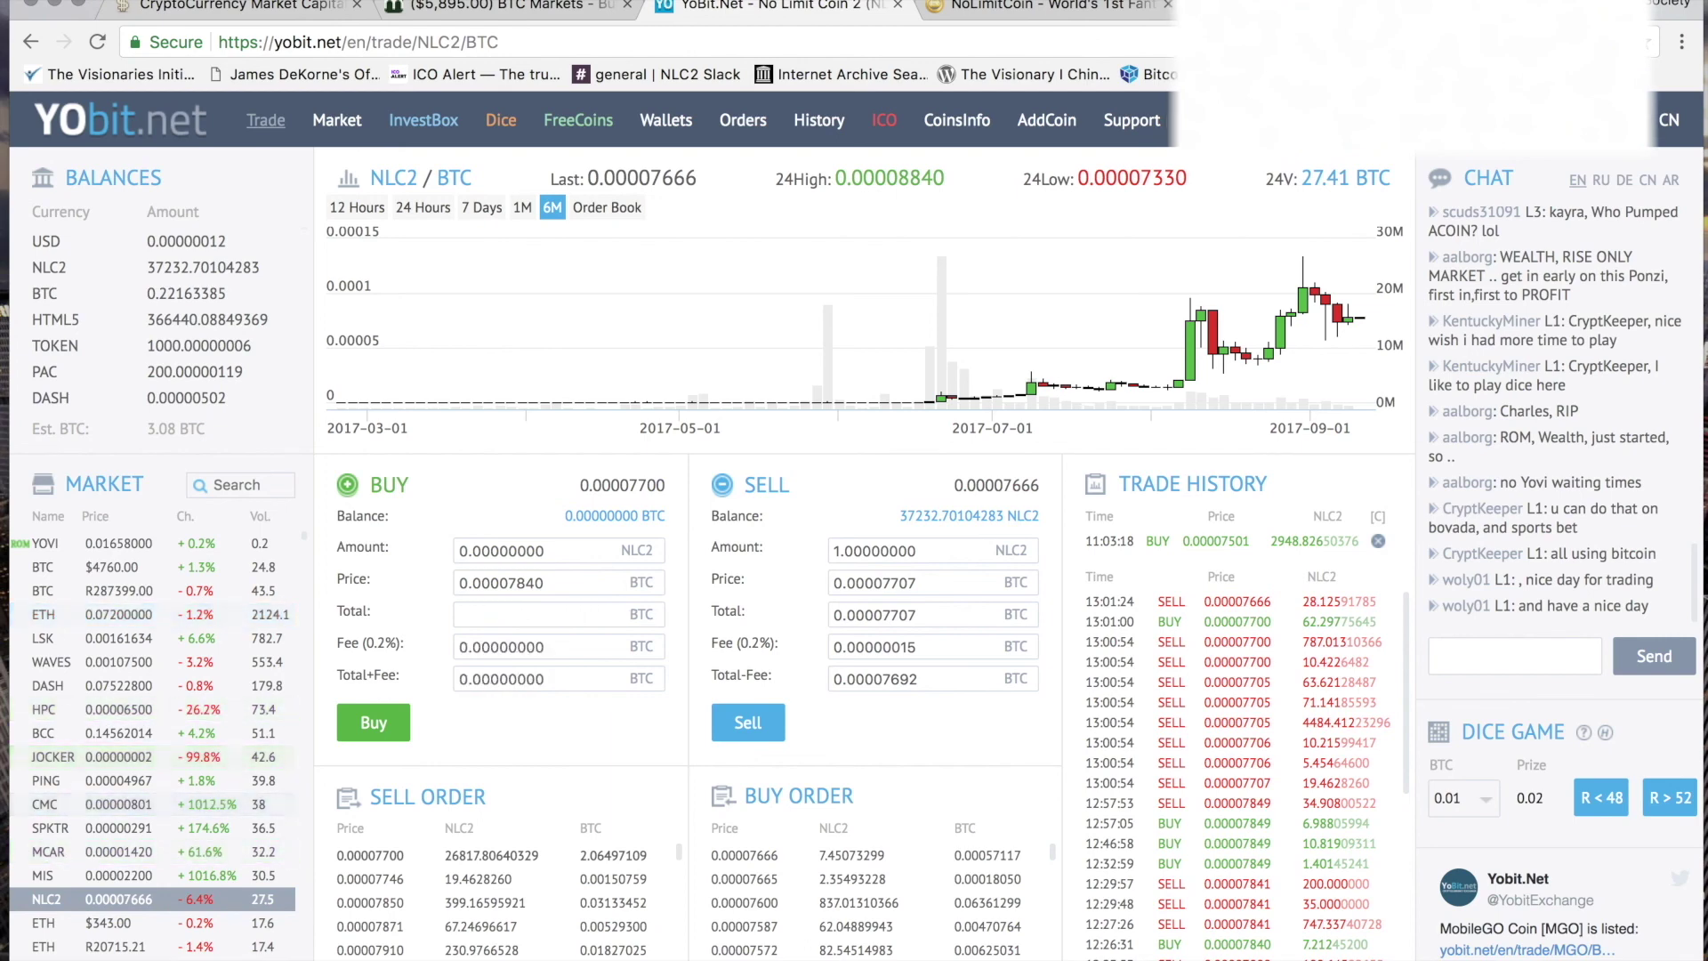
{"action": "type", "text": ".167"}
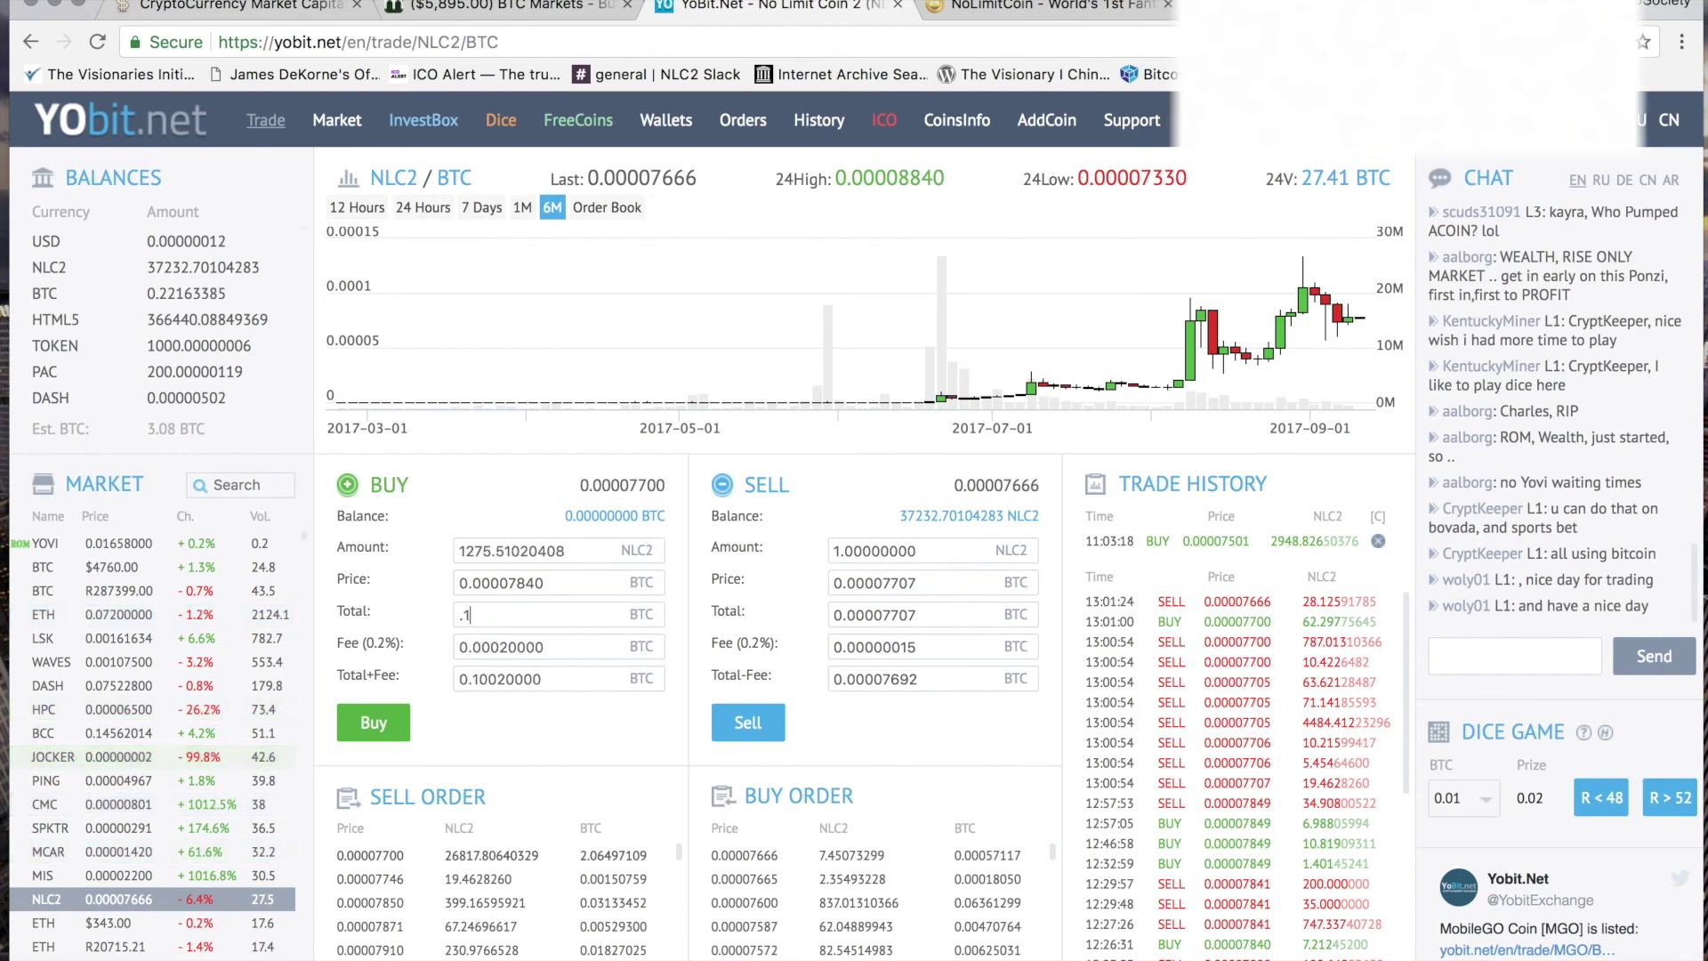
Set the price in the NLC2 Buy form to 0.00001300 BTC and the total to .167 BTC
{"action": "left_click_drag", "start_coordinate": [544, 583], "coordinate": [505, 583]}
{"action": "type", "text": "1300"}
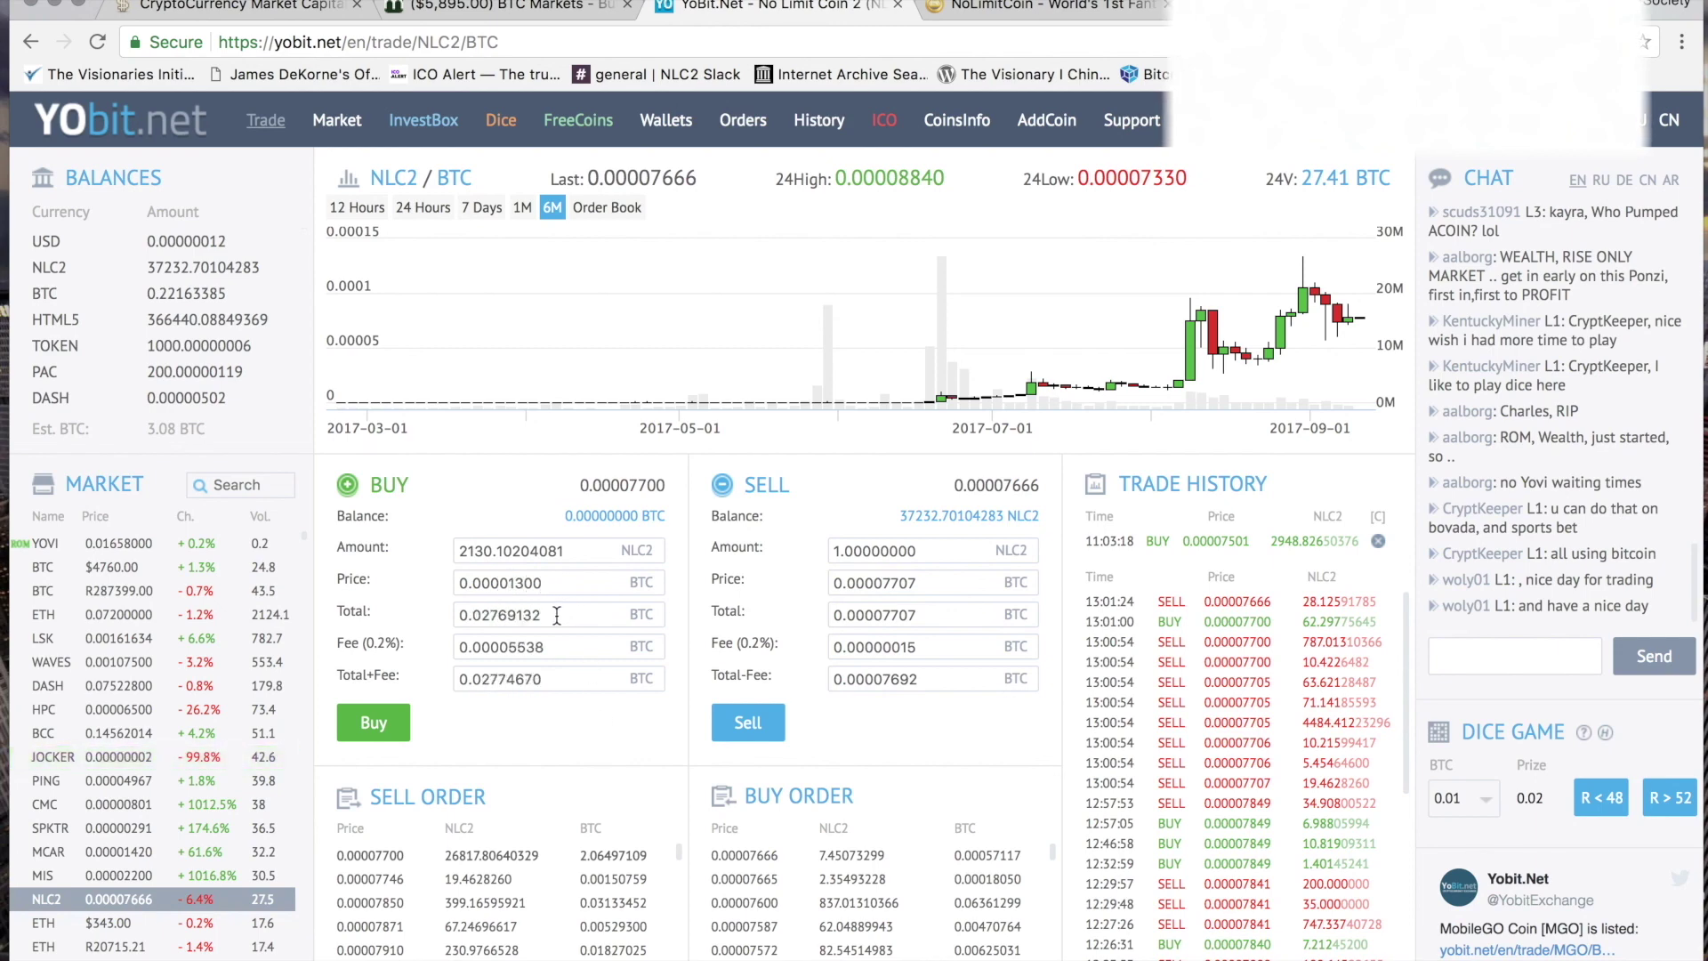
{"action": "left_click_drag", "start_coordinate": [562, 614], "coordinate": [362, 613]}
{"action": "type", "text": ".1"}
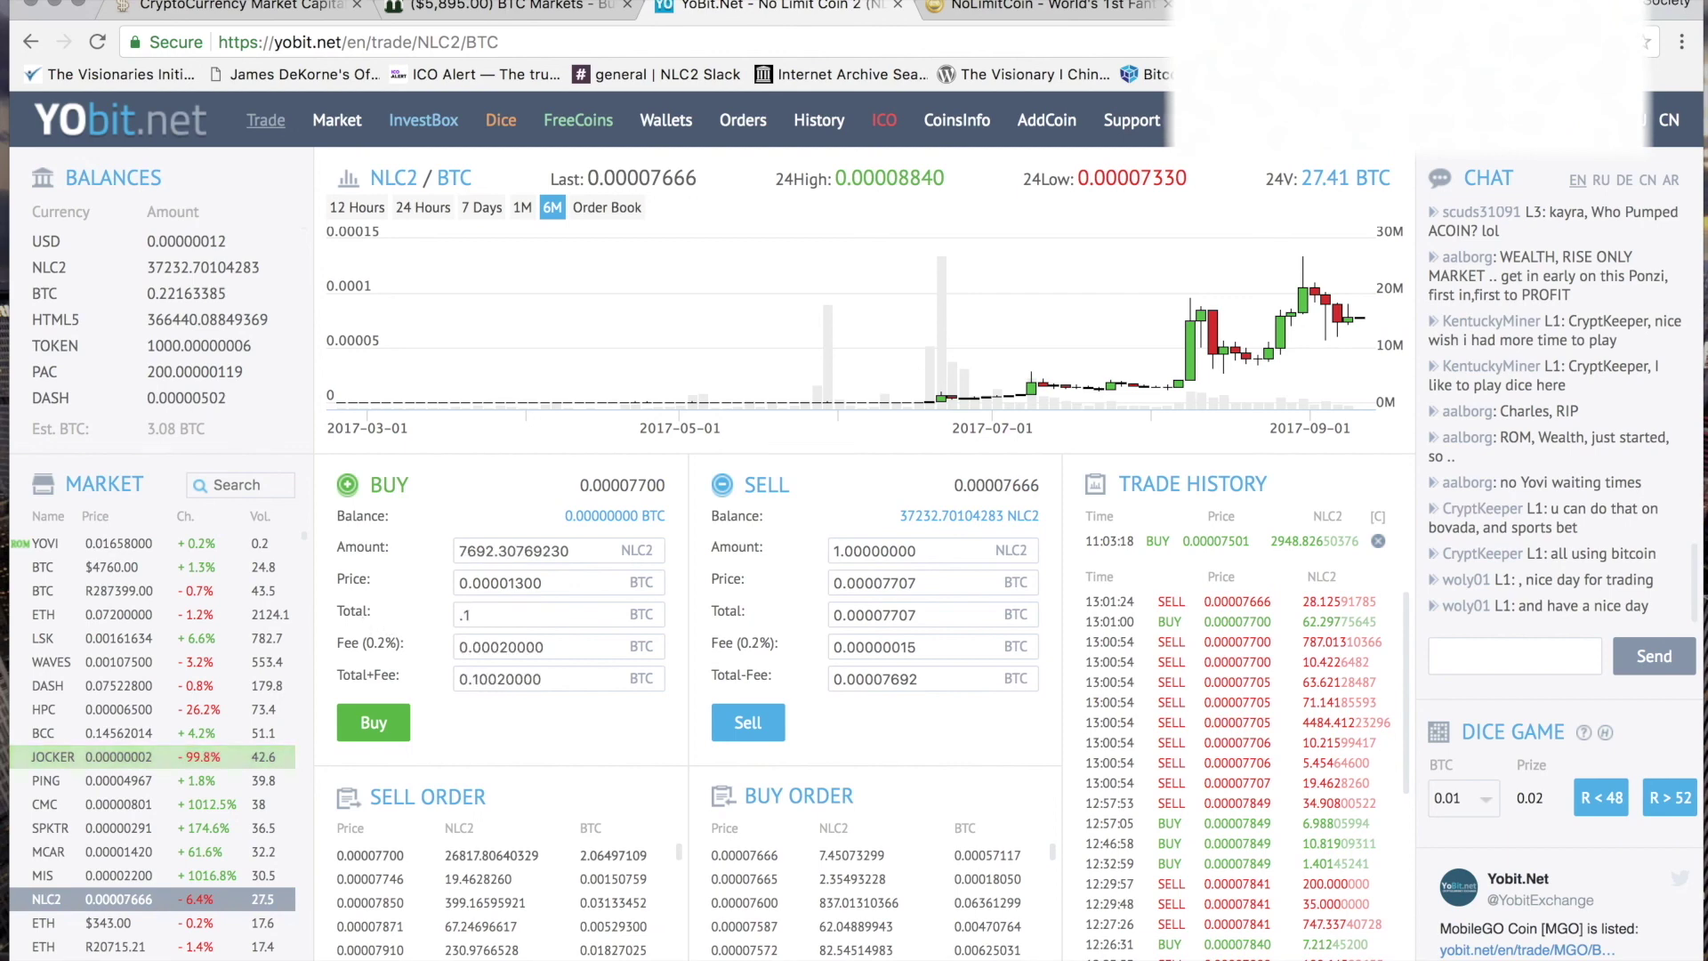
{"action": "type", "text": "67"}
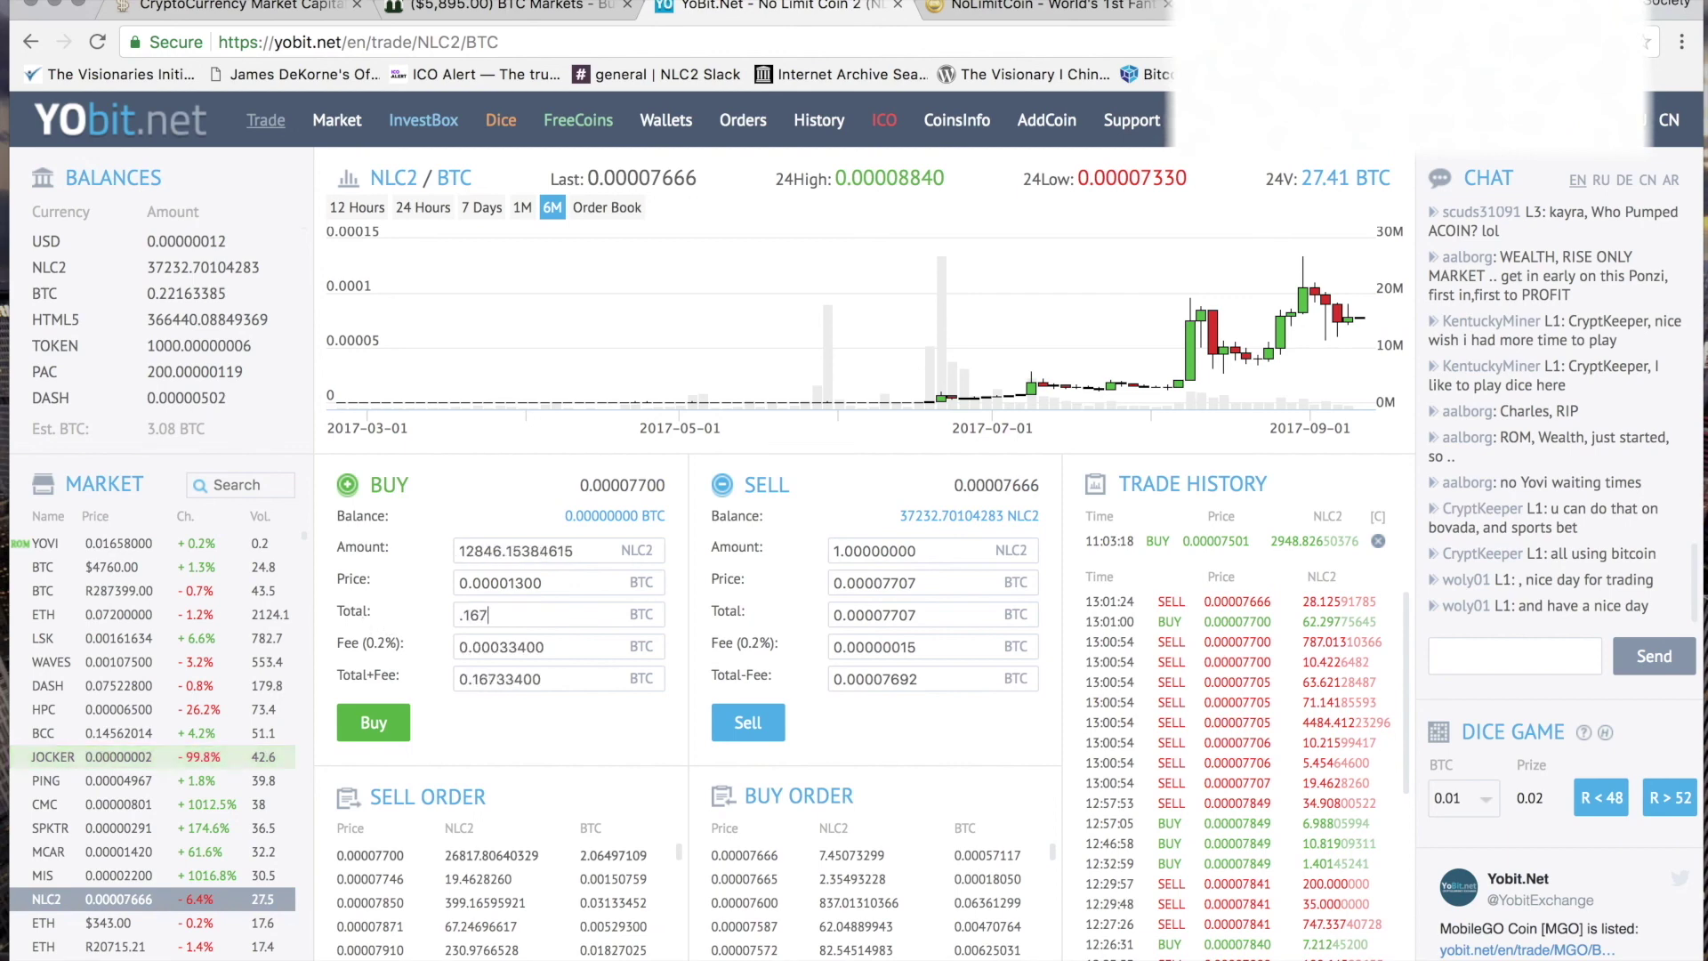
{"action": "left_click", "coordinate": [544, 582]}
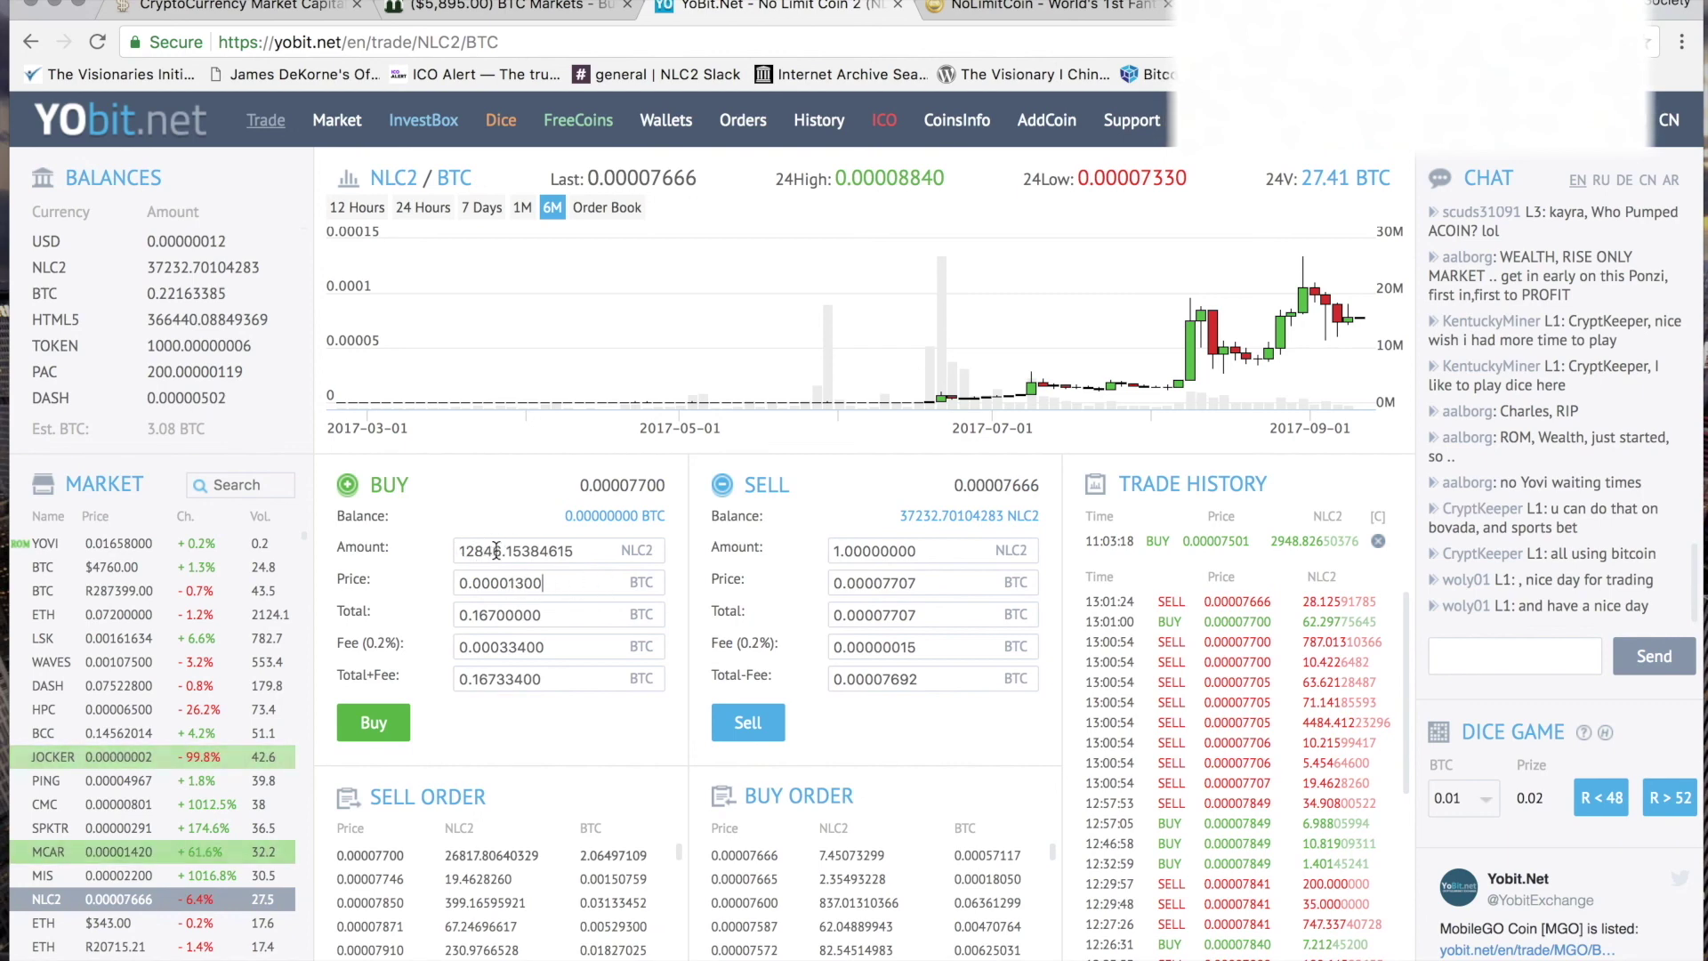
Copy the NLC2 amount from the Buy form into the amount of the Sell form, replacing its content
{"action": "left_click_drag", "start_coordinate": [587, 546], "coordinate": [354, 545]}
{"action": "key", "text": "super+c"}
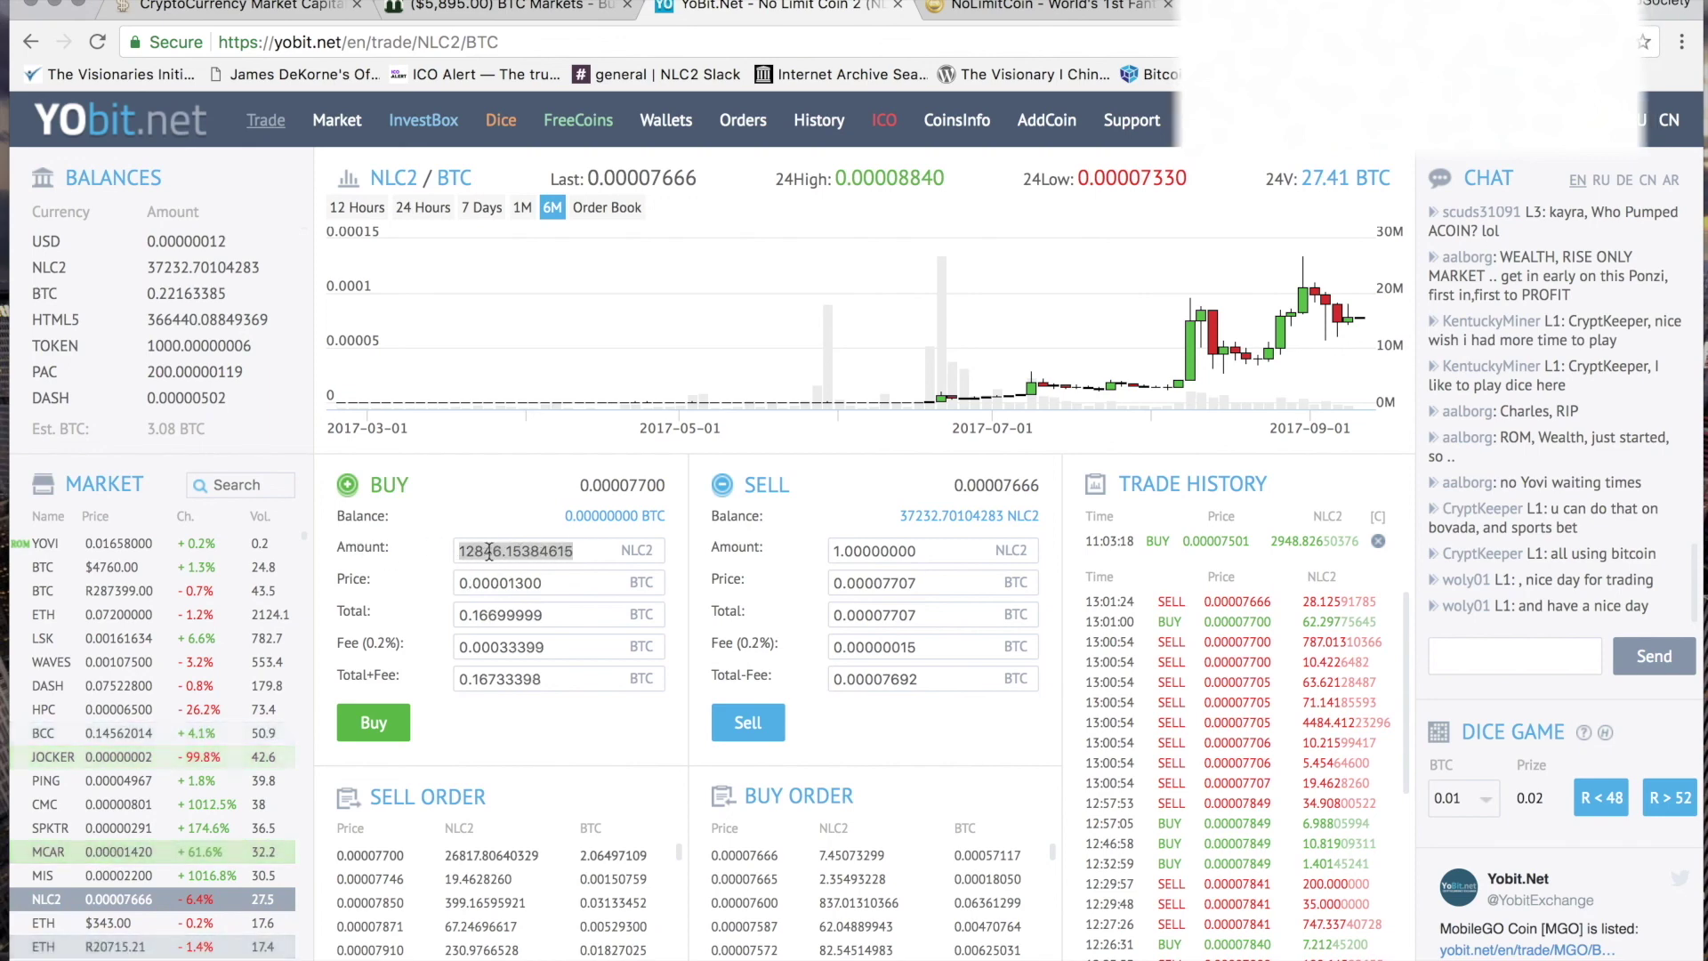
{"action": "left_click", "coordinate": [540, 751]}
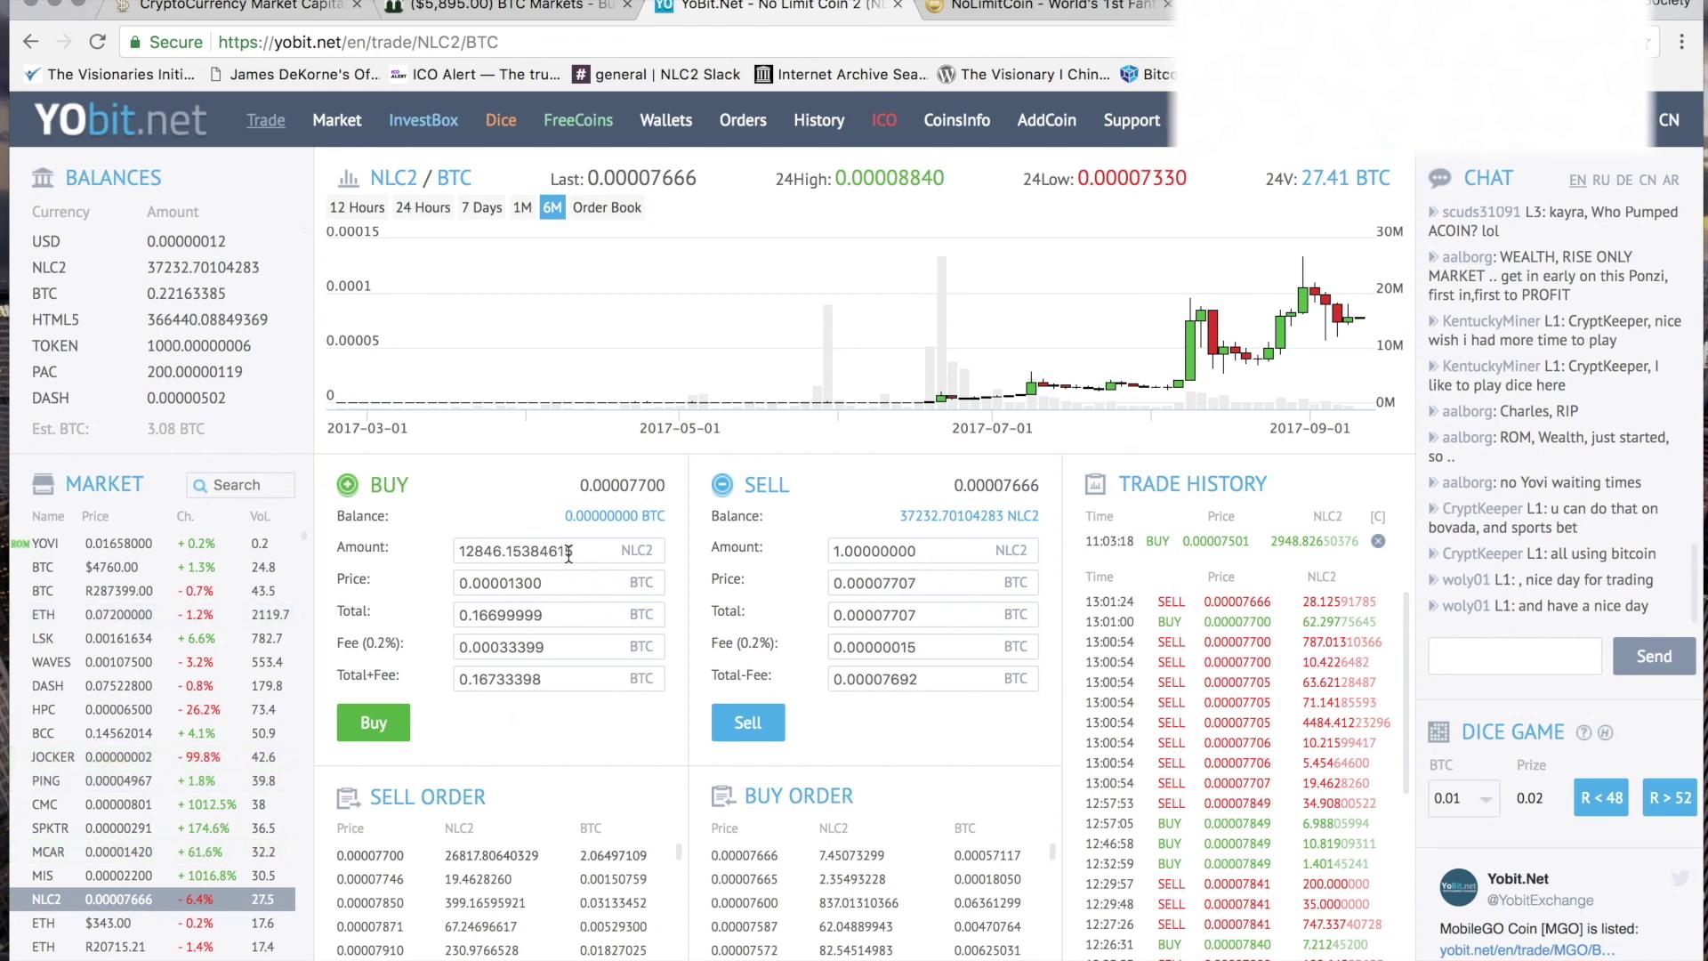
{"action": "double_click", "coordinate": [552, 618]}
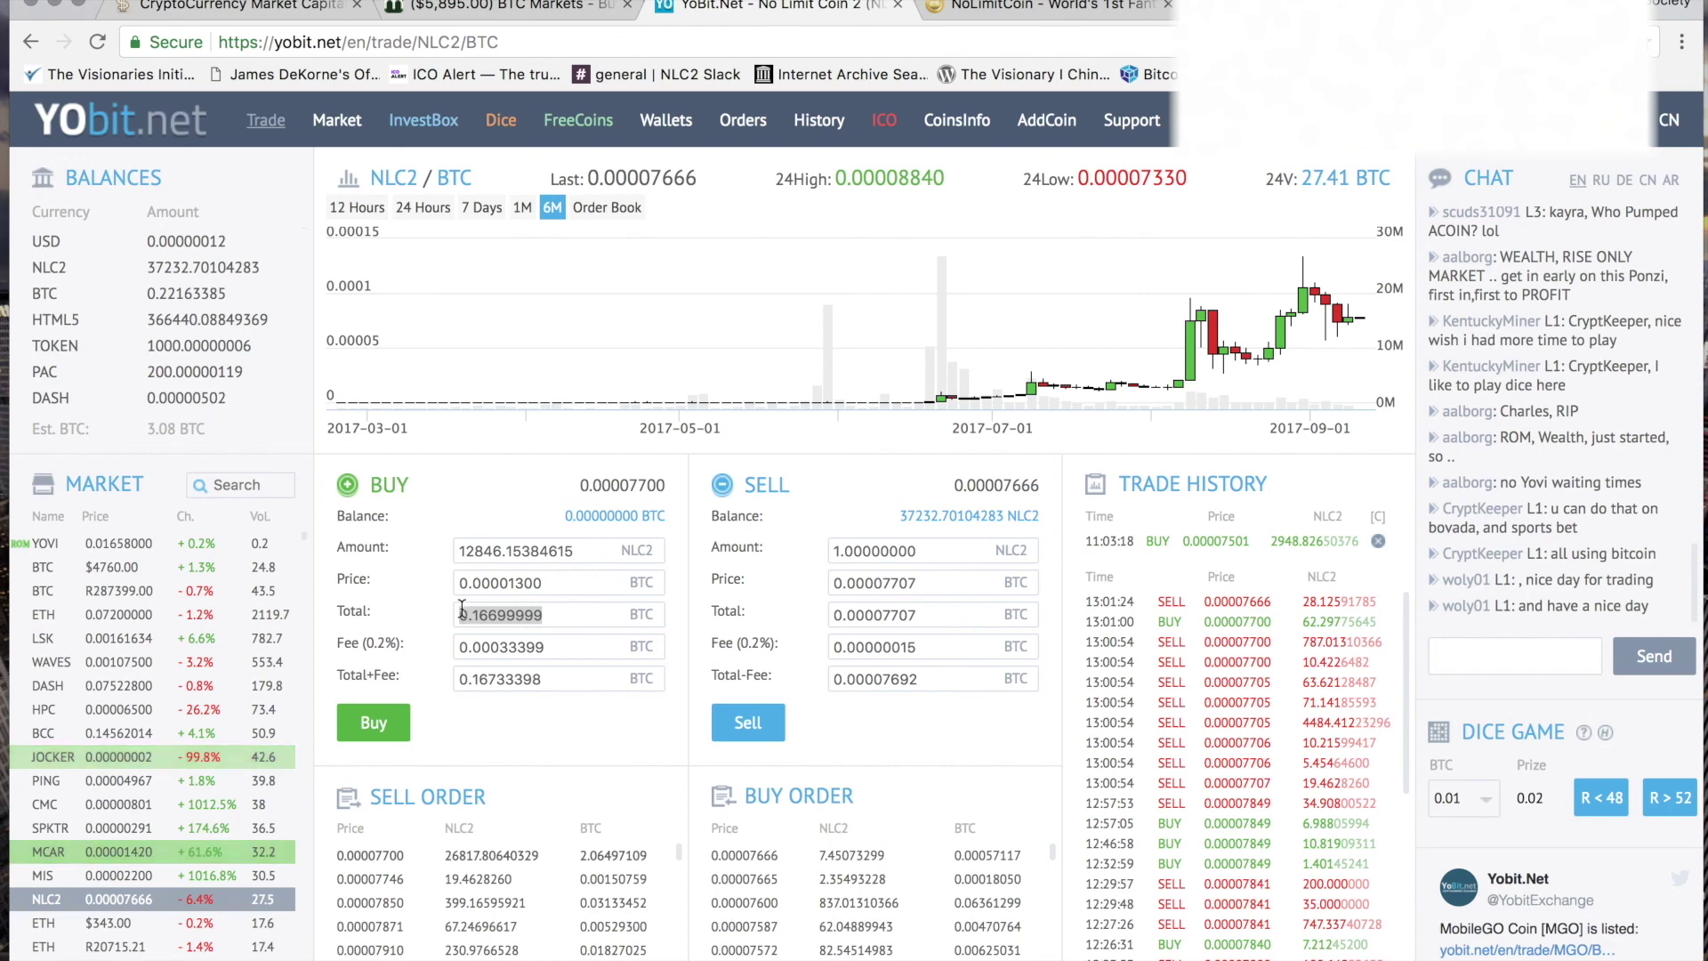
{"action": "left_click", "coordinate": [551, 612]}
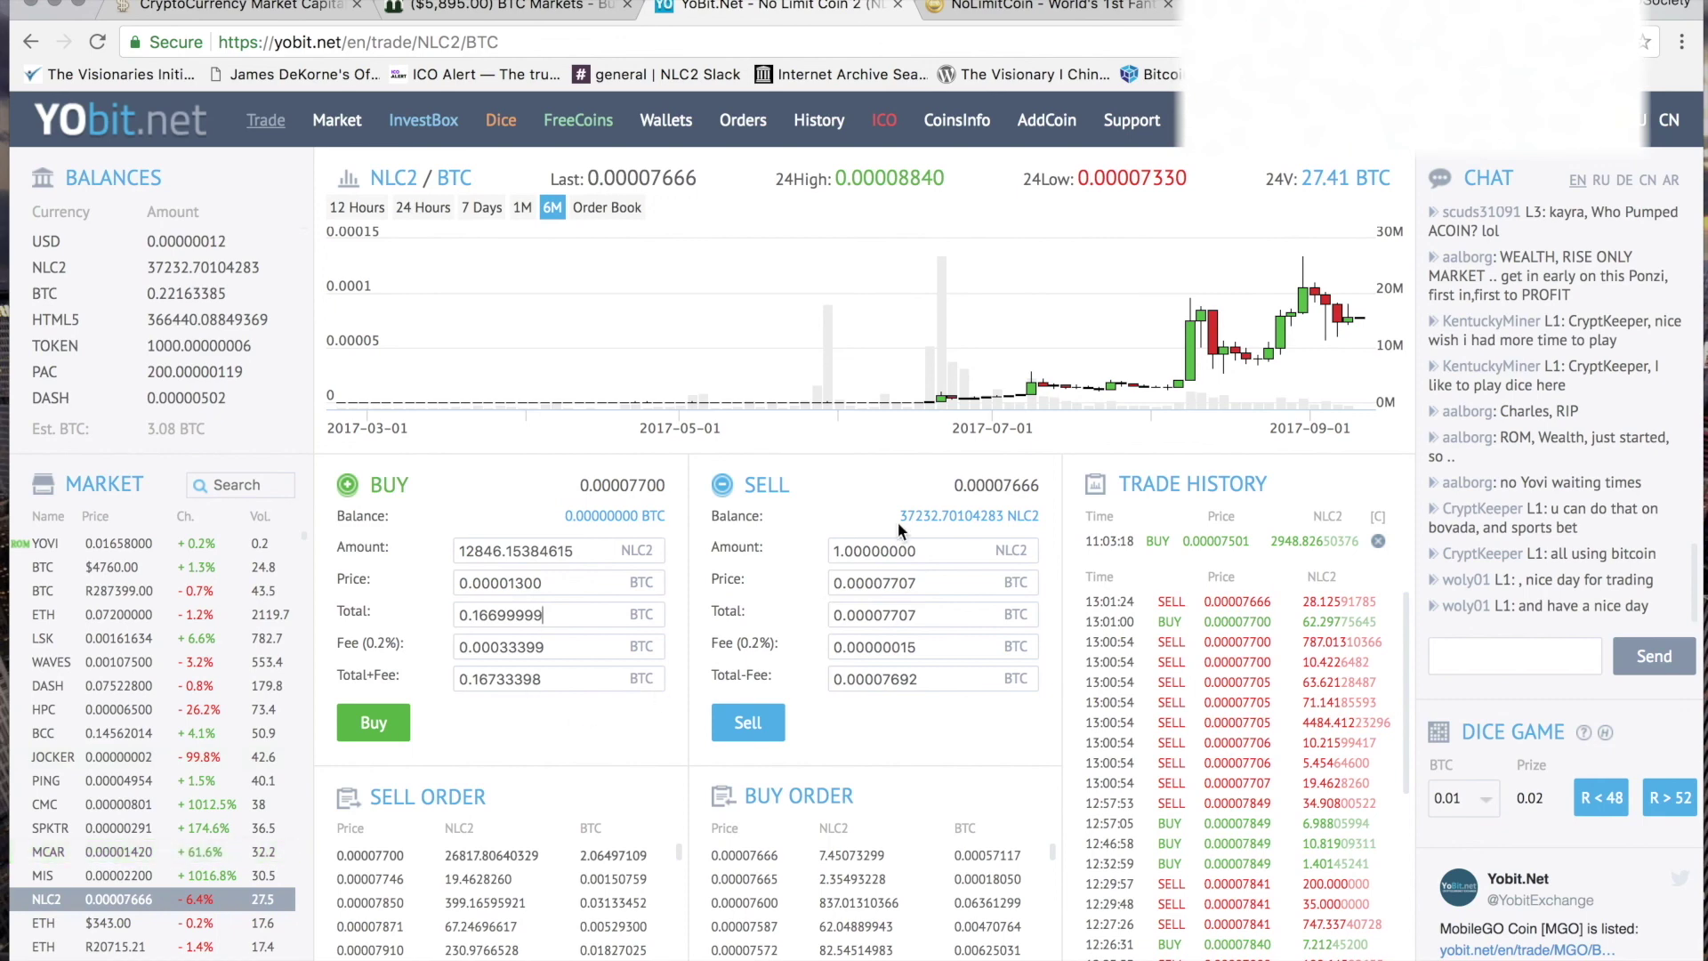
{"action": "left_click", "coordinate": [925, 545]}
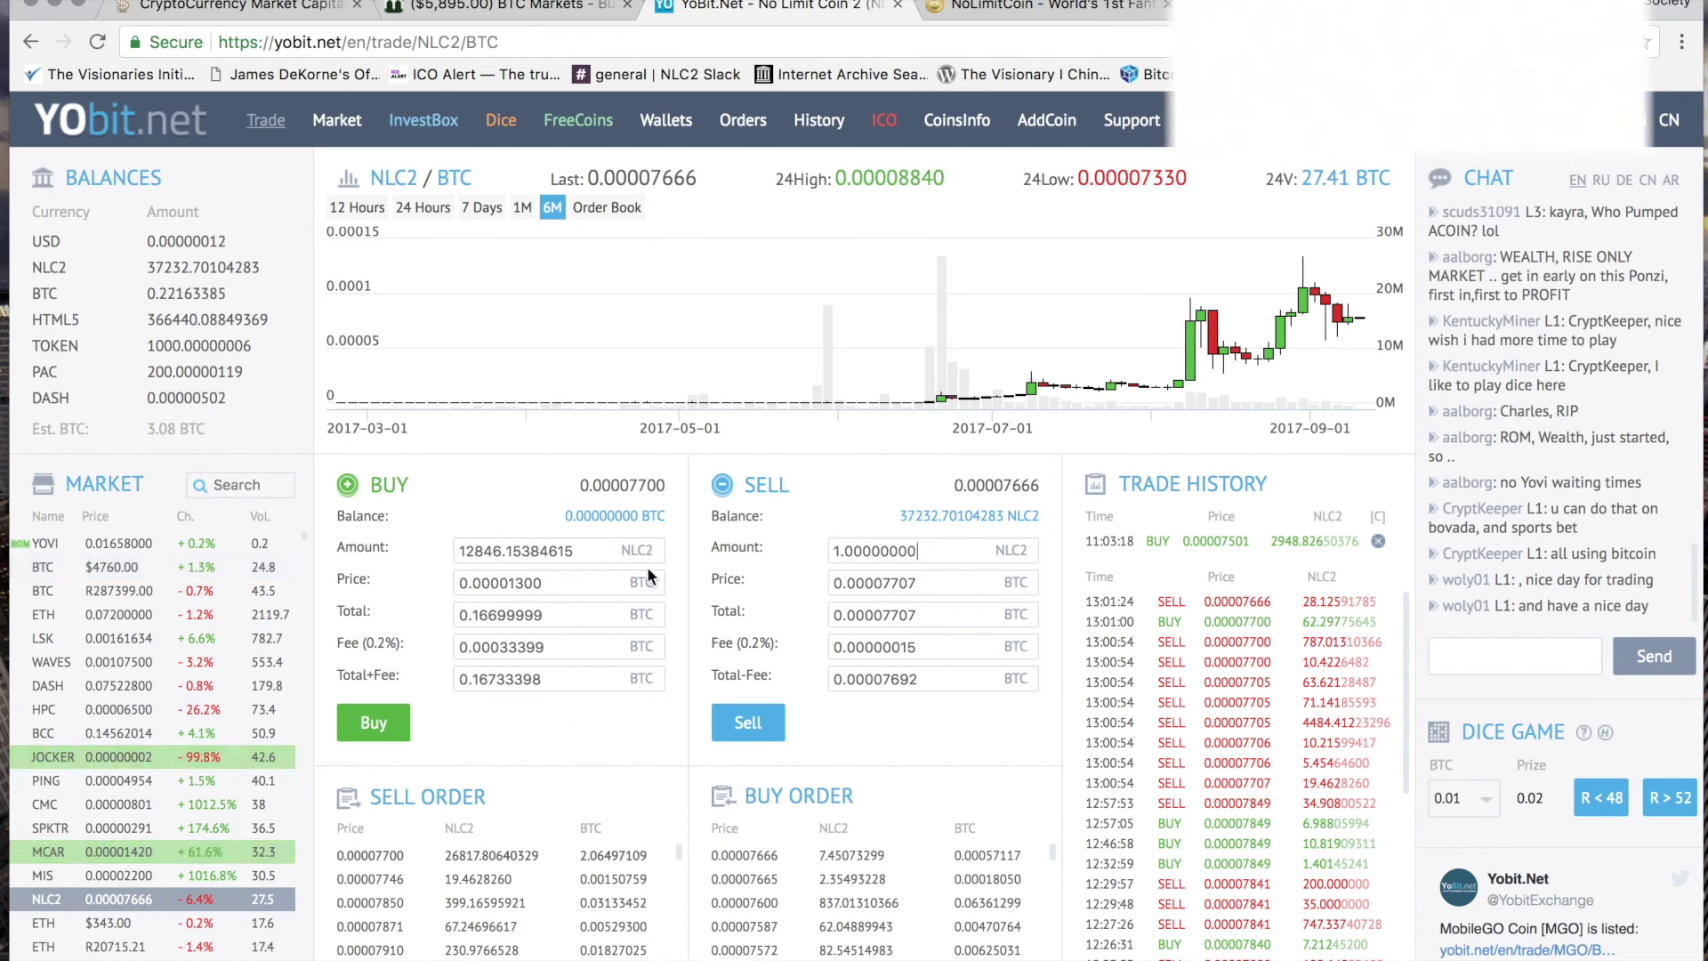
{"action": "key", "text": "super+a"}
{"action": "key", "text": "super+v"}
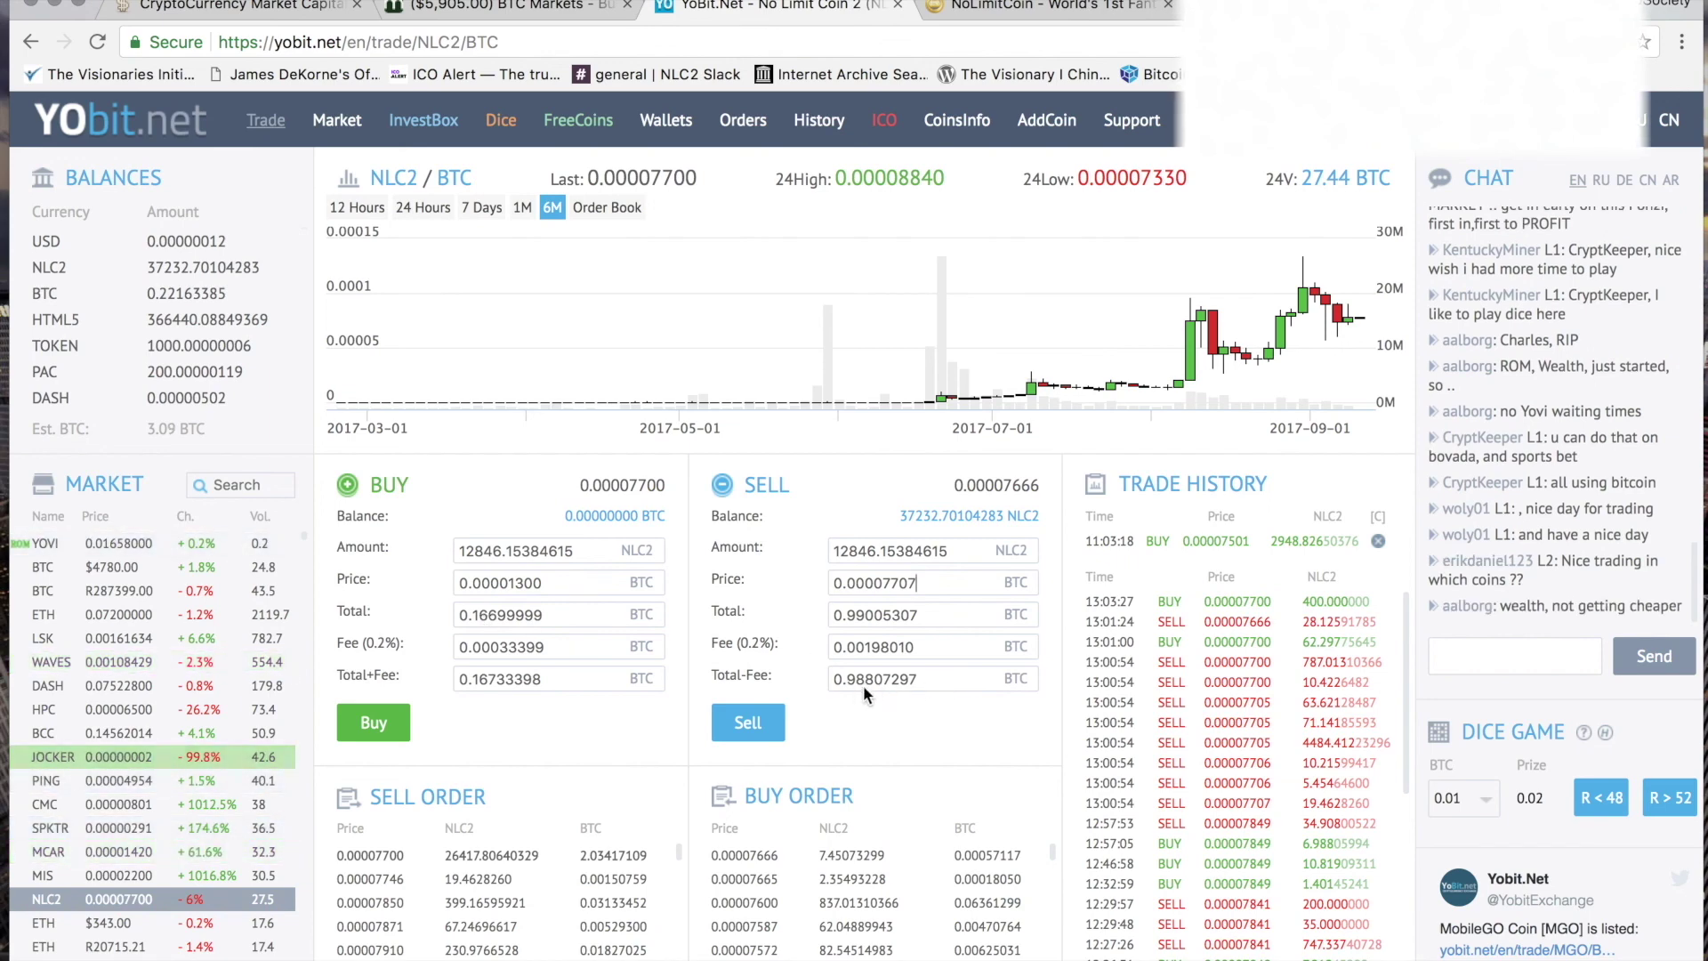
Switch to BTC Markets, open the Buy / Sell page and fill in a Market order to sell 1 BTC
{"action": "left_click", "coordinate": [486, 8]}
{"action": "left_click", "coordinate": [405, 148]}
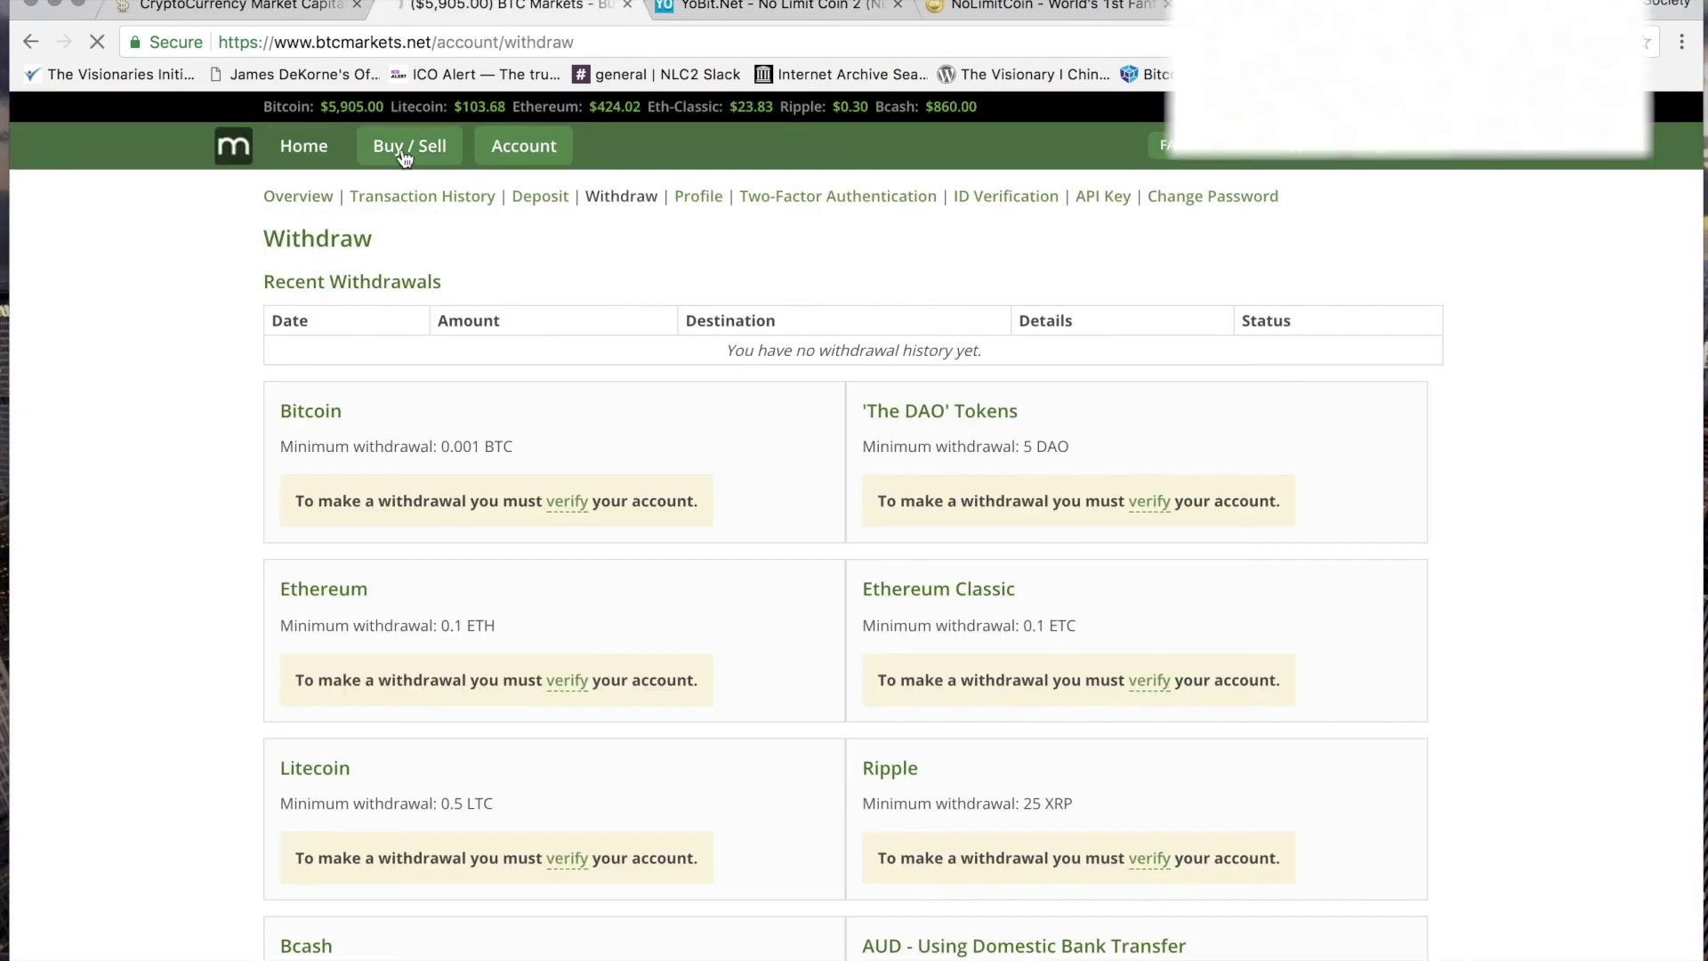
{"action": "scroll", "coordinate": [1562, 863], "scroll_direction": "down", "scroll_amount": 3}
{"action": "left_click", "coordinate": [1098, 776]}
{"action": "type", "text": "1"}
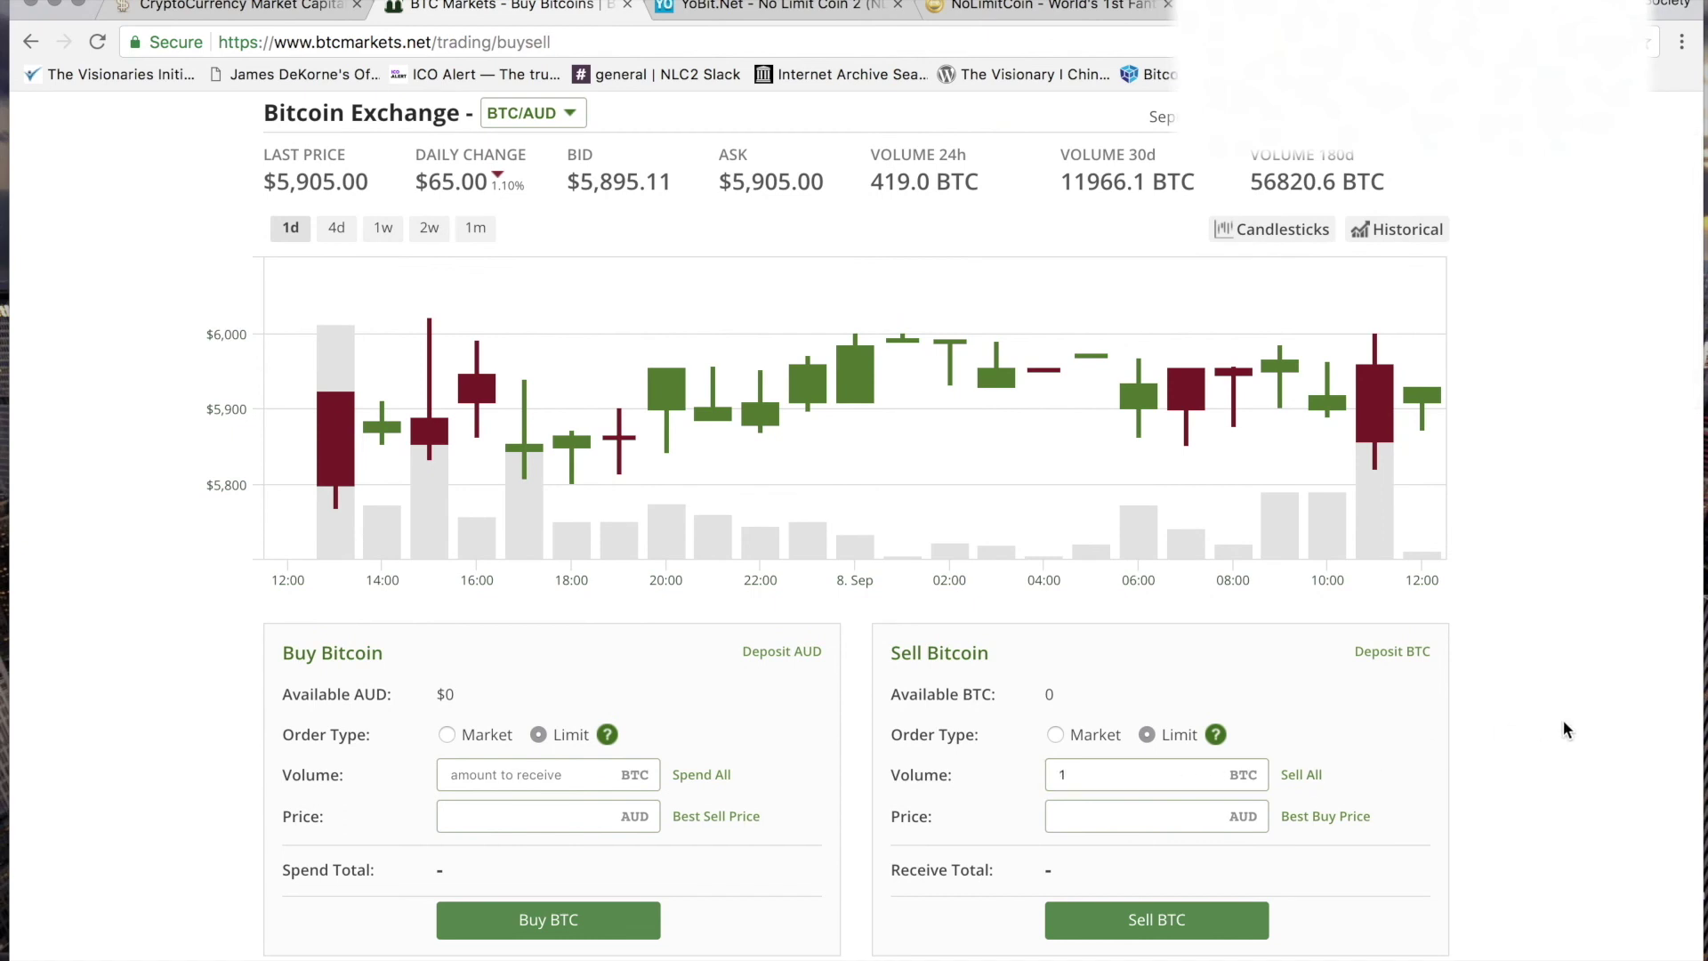
{"action": "left_click", "coordinate": [1054, 735]}
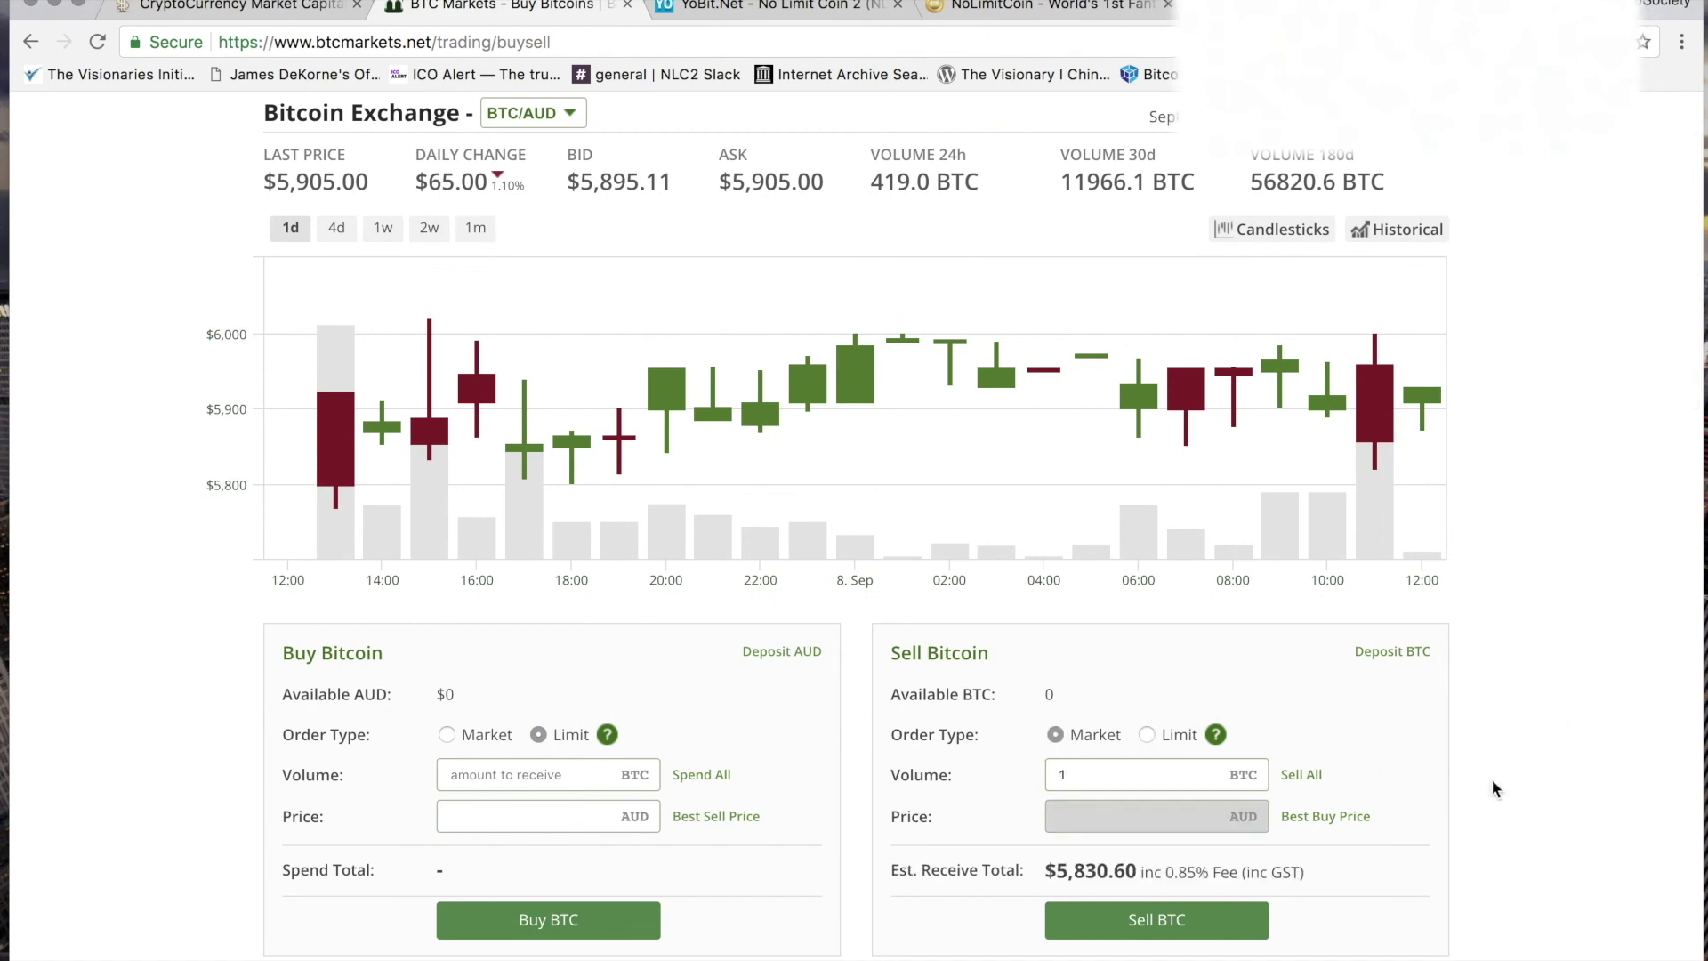
Change the Sell Bitcoin order type to Limit and set its price to 15000 AUD
{"action": "scroll", "coordinate": [1536, 789], "scroll_direction": "down", "scroll_amount": 3}
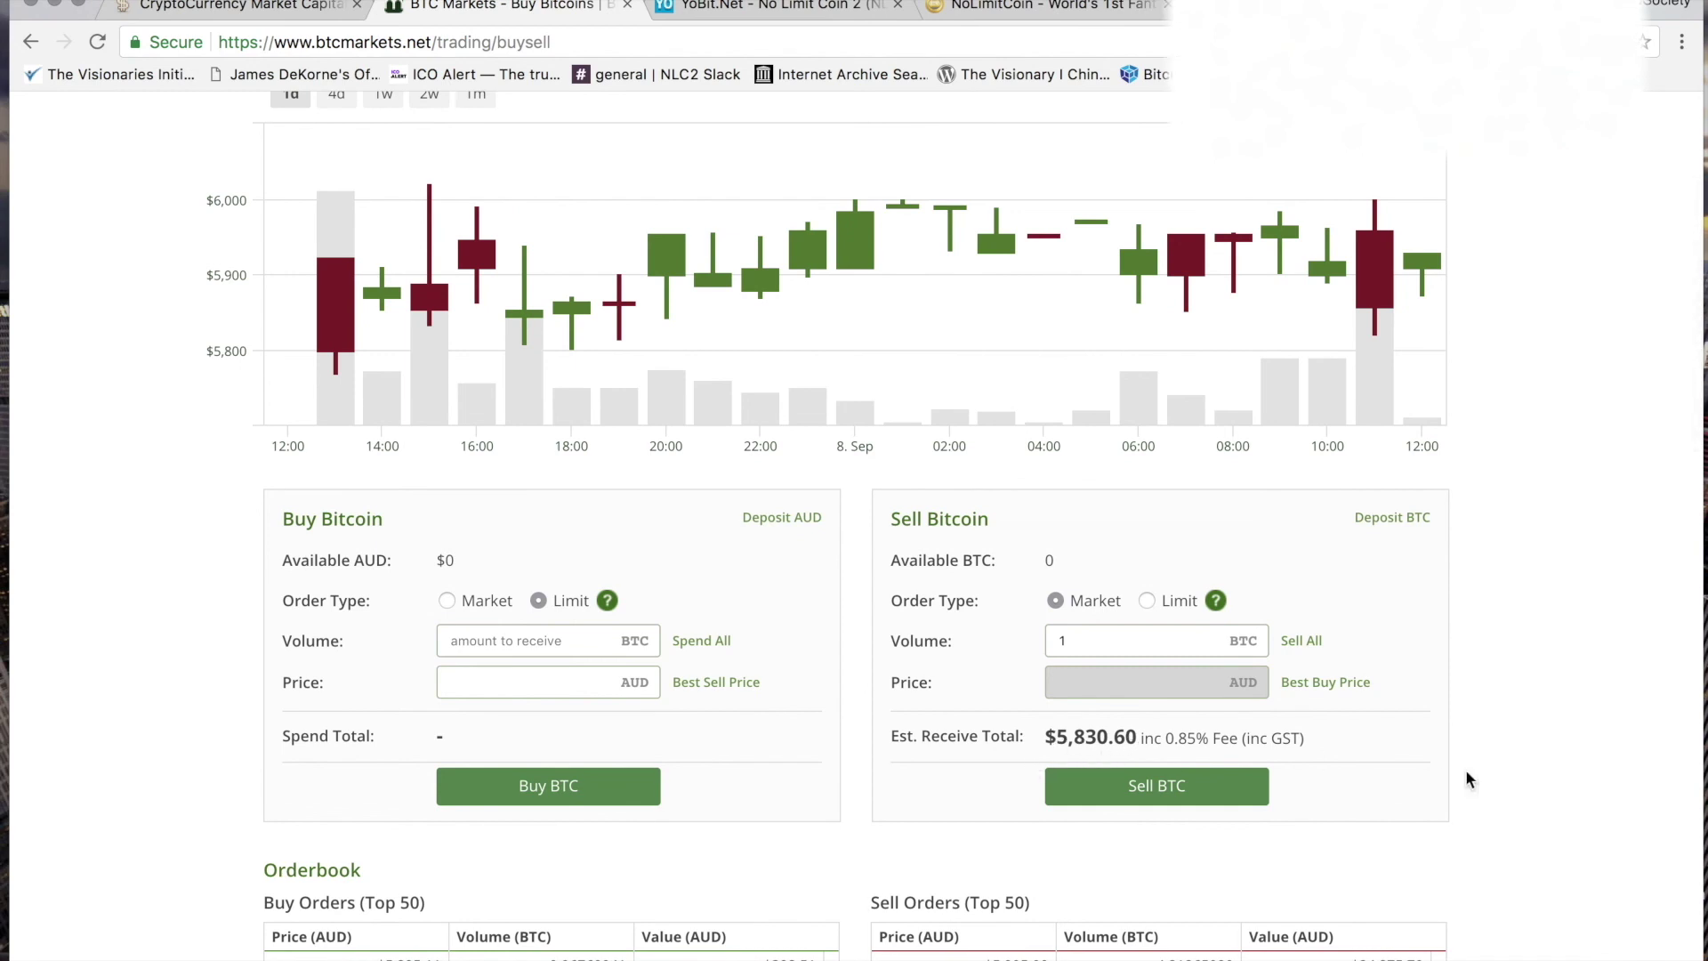
{"action": "scroll", "coordinate": [1469, 779], "scroll_direction": "down", "scroll_amount": 2}
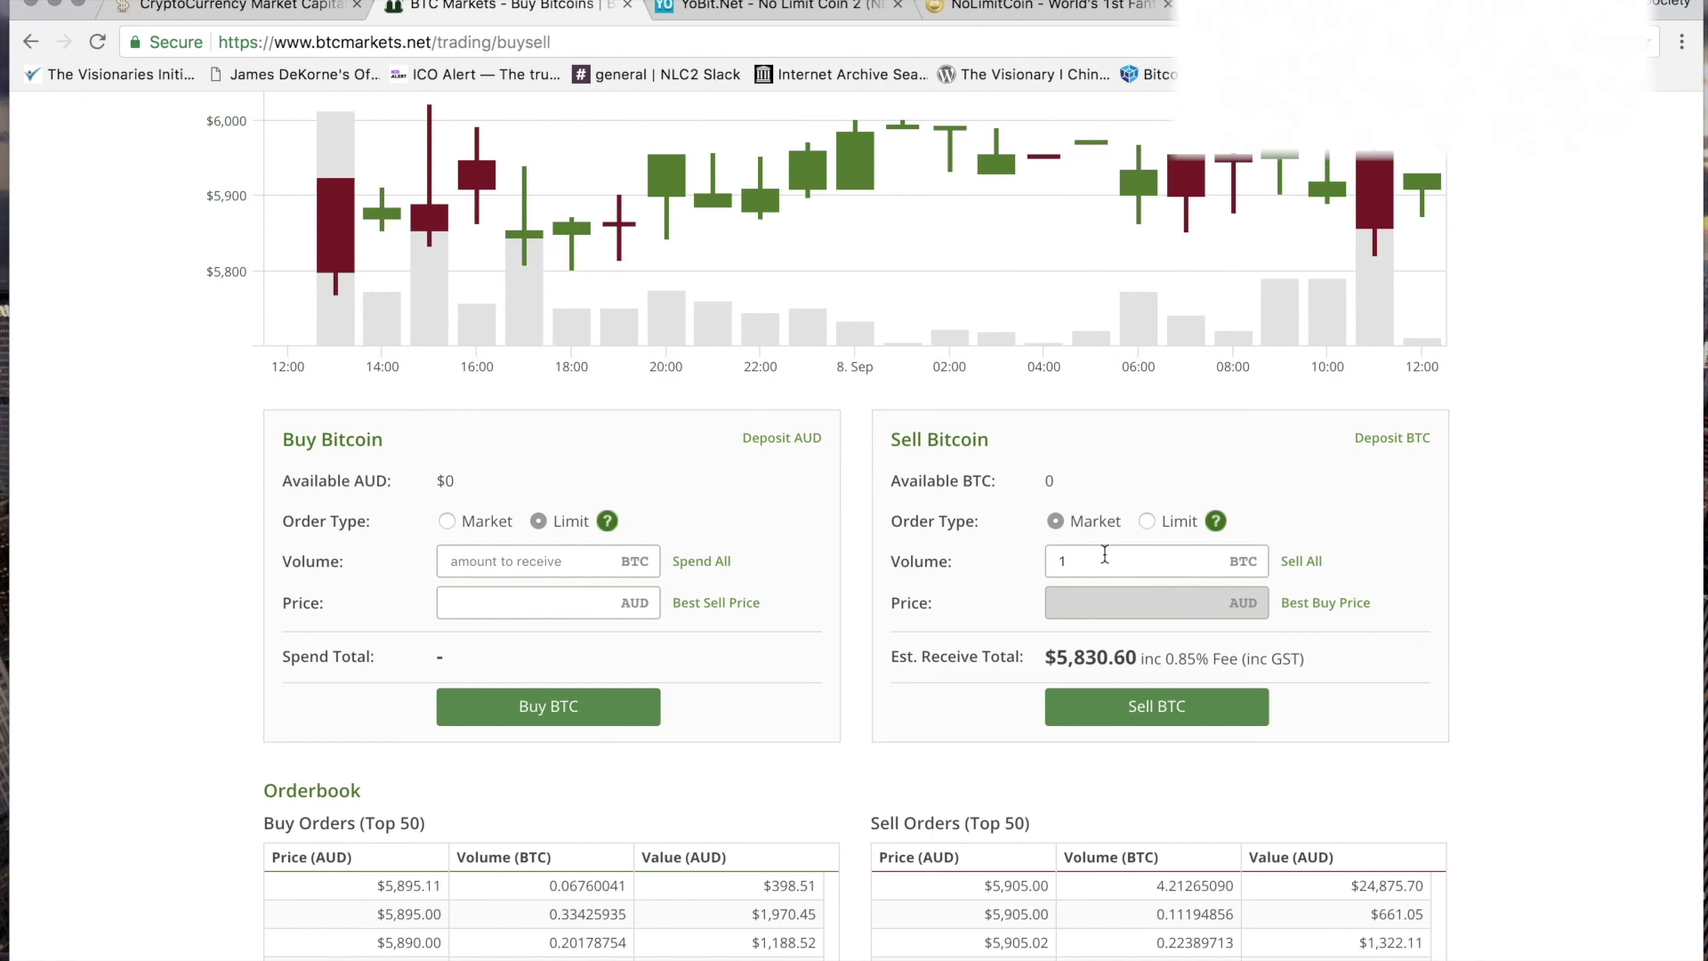
{"action": "left_click", "coordinate": [1147, 522]}
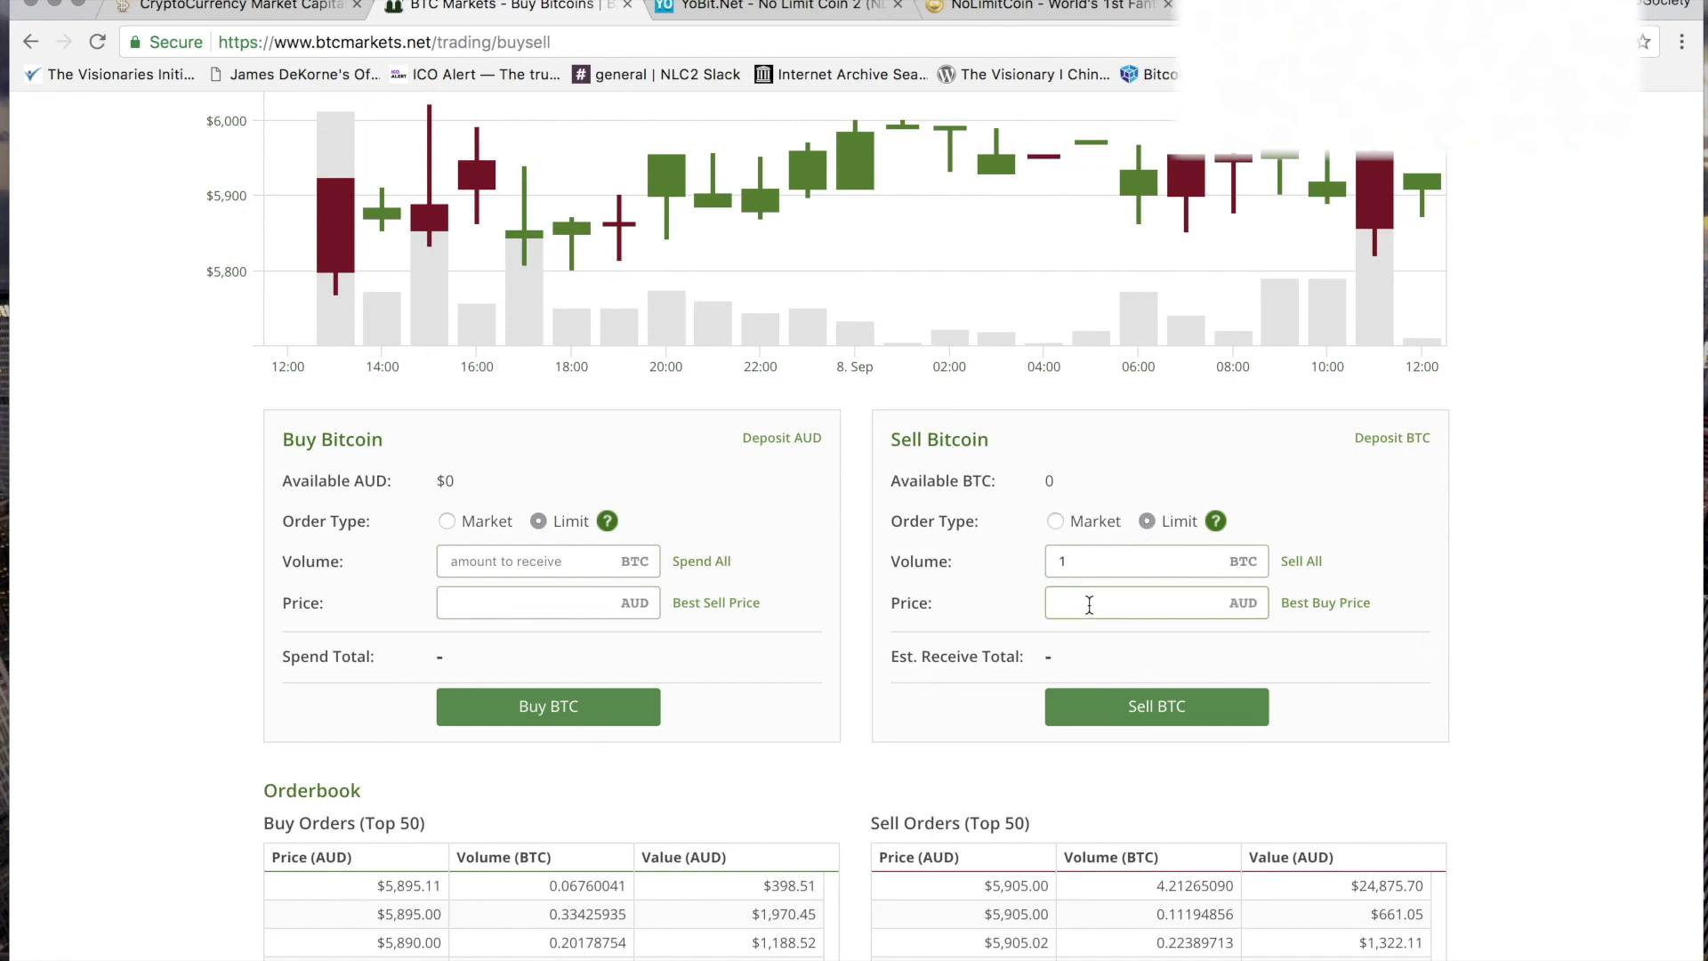
{"action": "type", "text": "15000"}
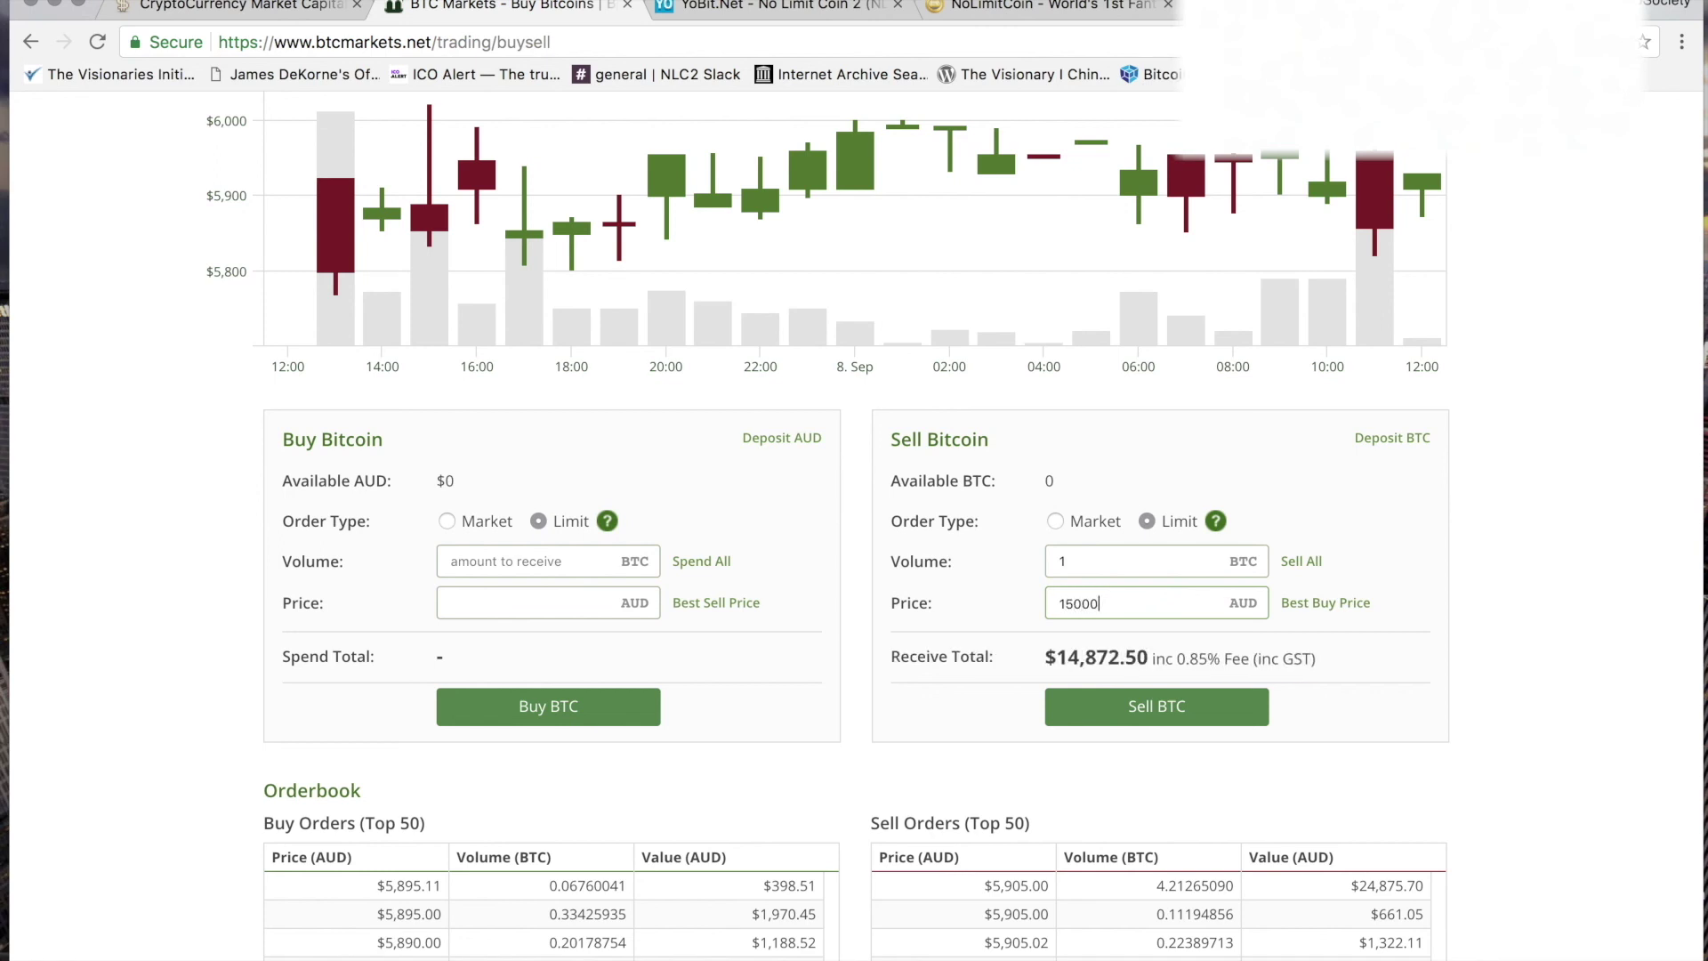
{"action": "type", "text": "0"}
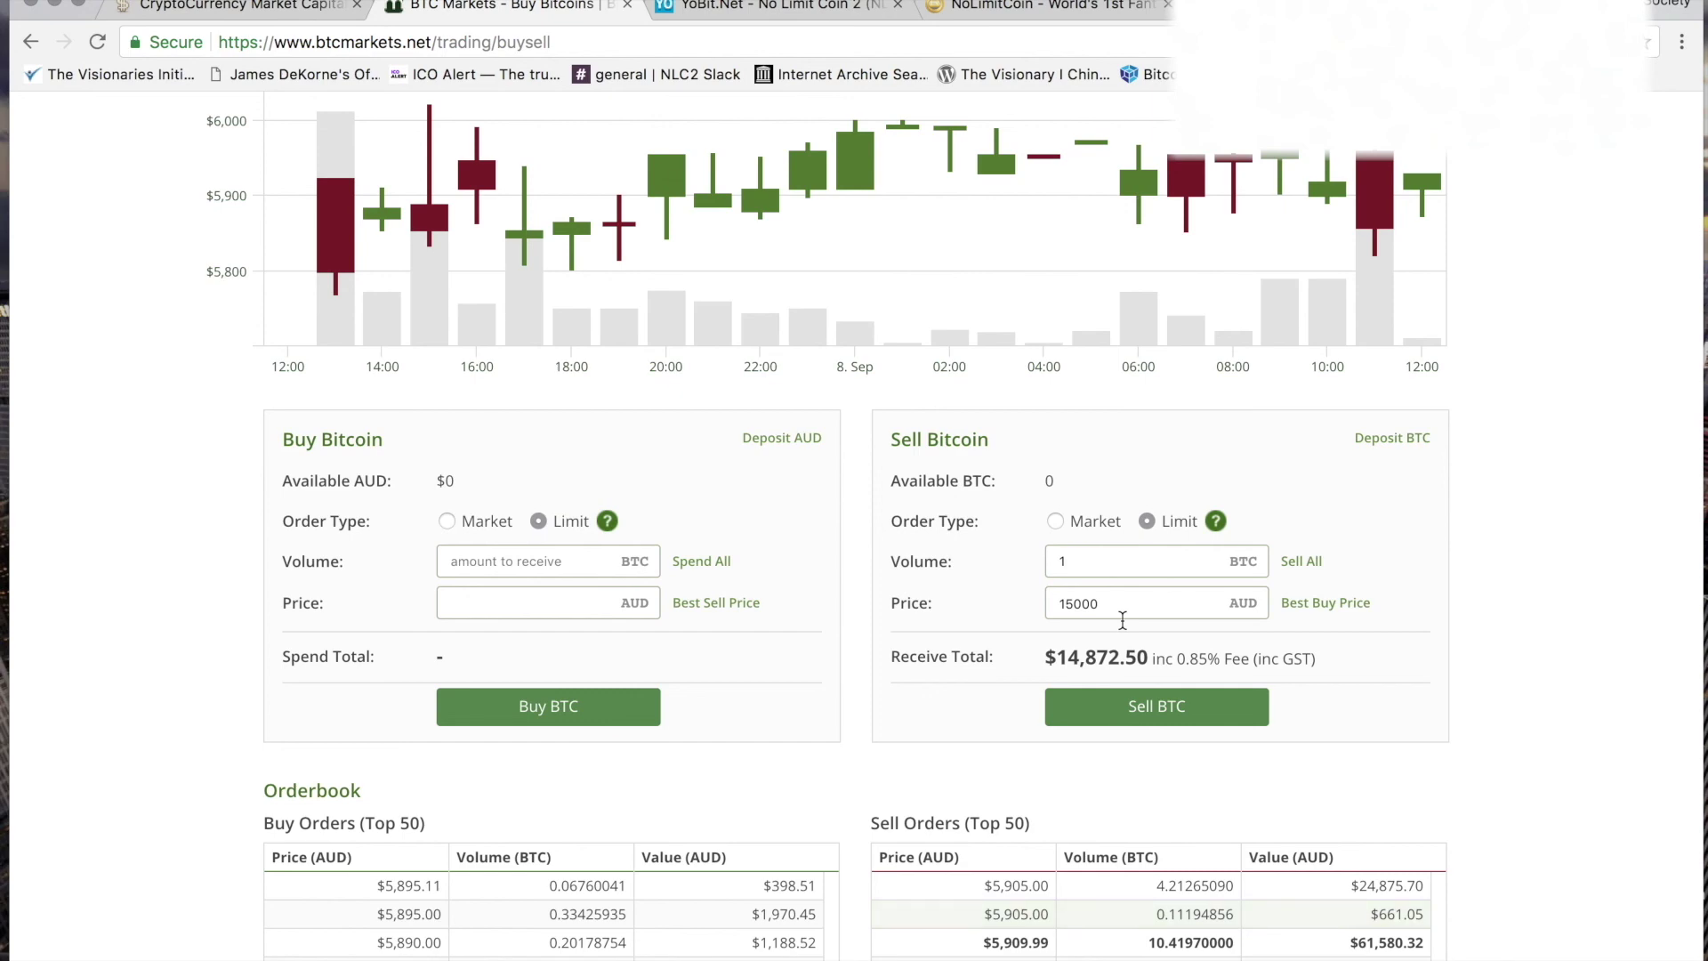
Switch to YoBit, set the NLC2 Sell price to 0.0009 BTC and review the resulting total after the fee
{"action": "left_click", "coordinate": [761, 6]}
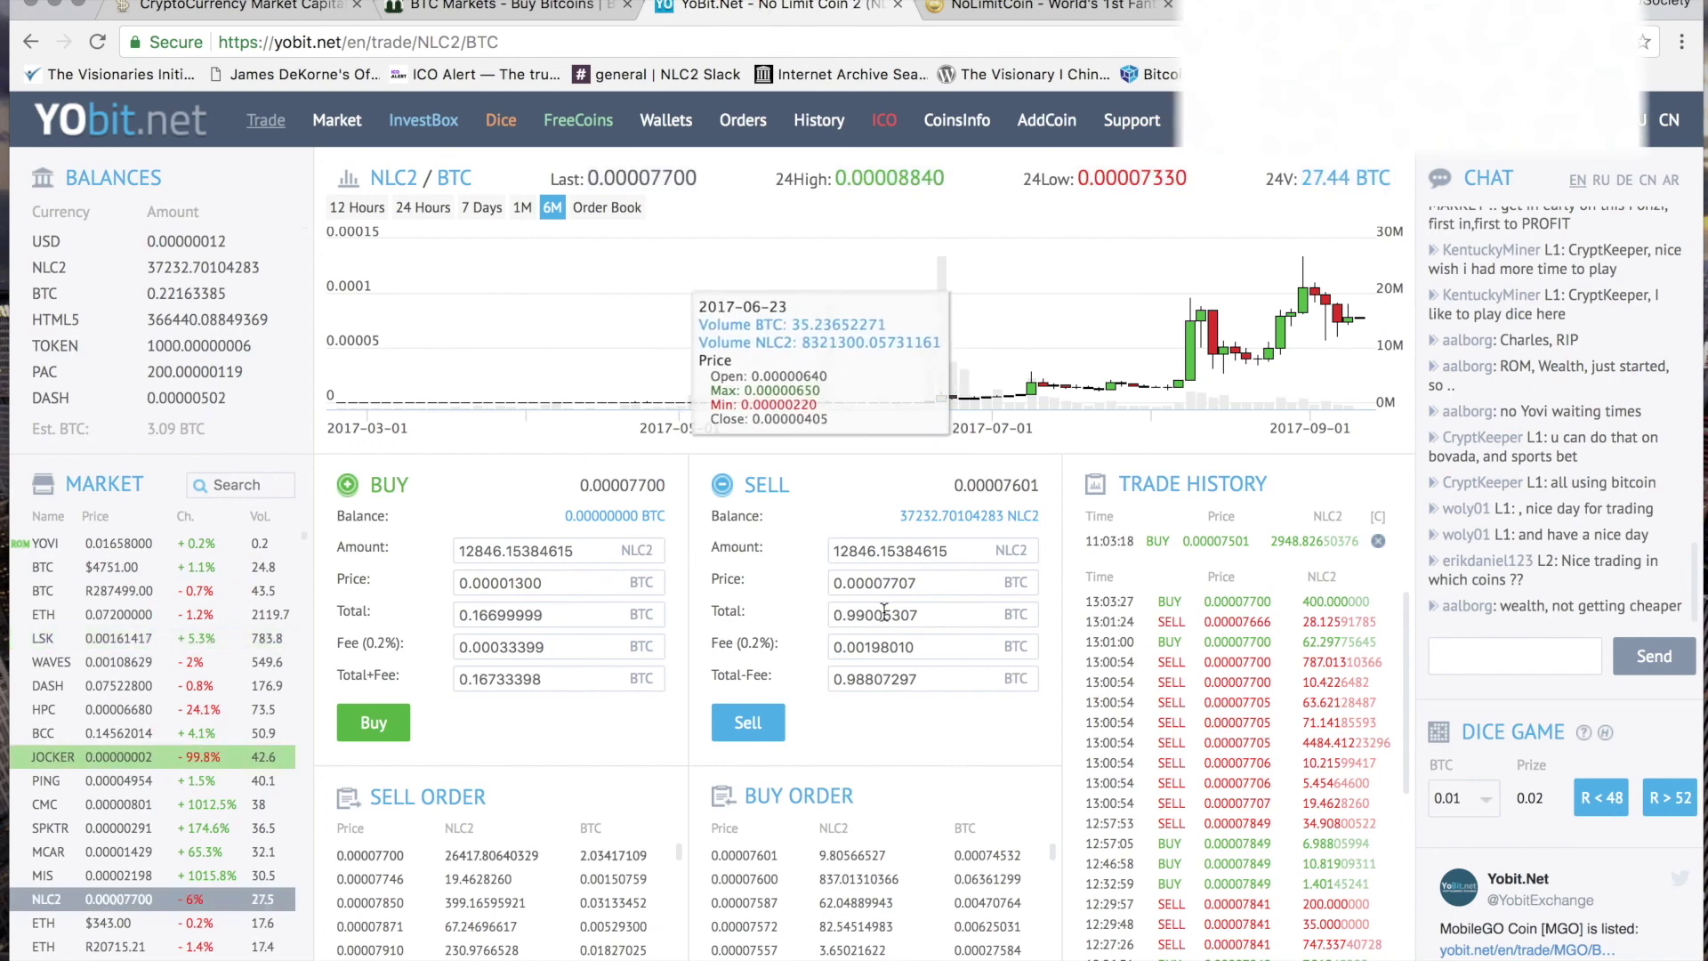
{"action": "left_click_drag", "start_coordinate": [935, 582], "coordinate": [874, 580]}
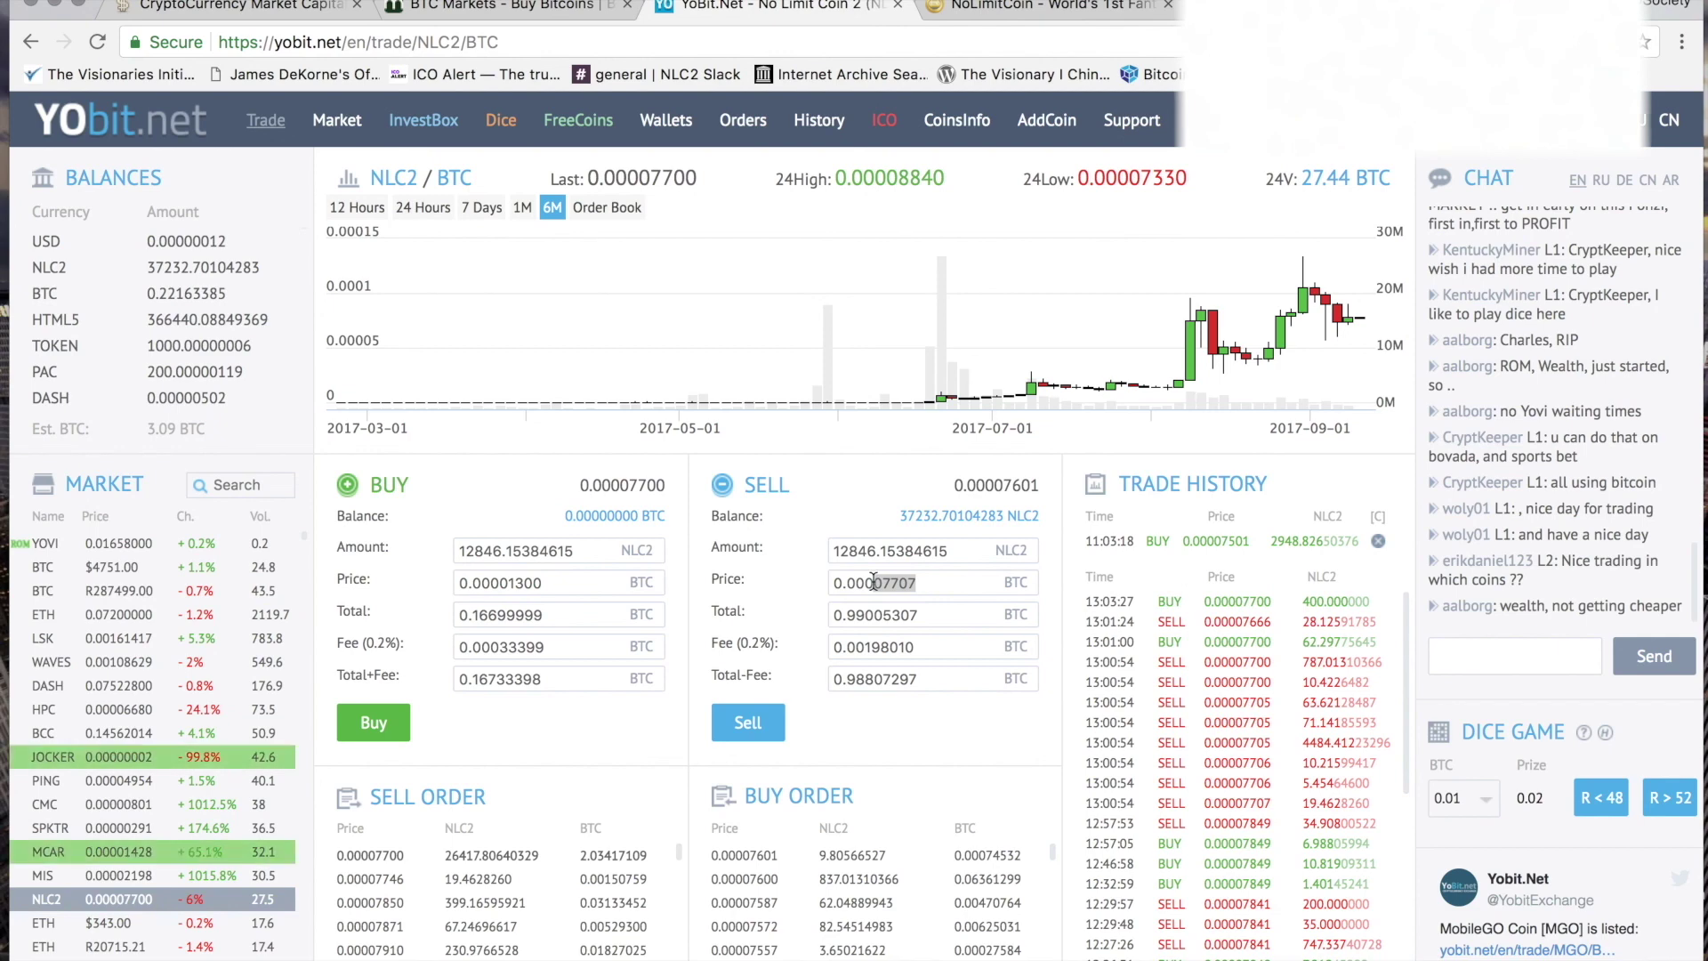
{"action": "type", "text": "9"}
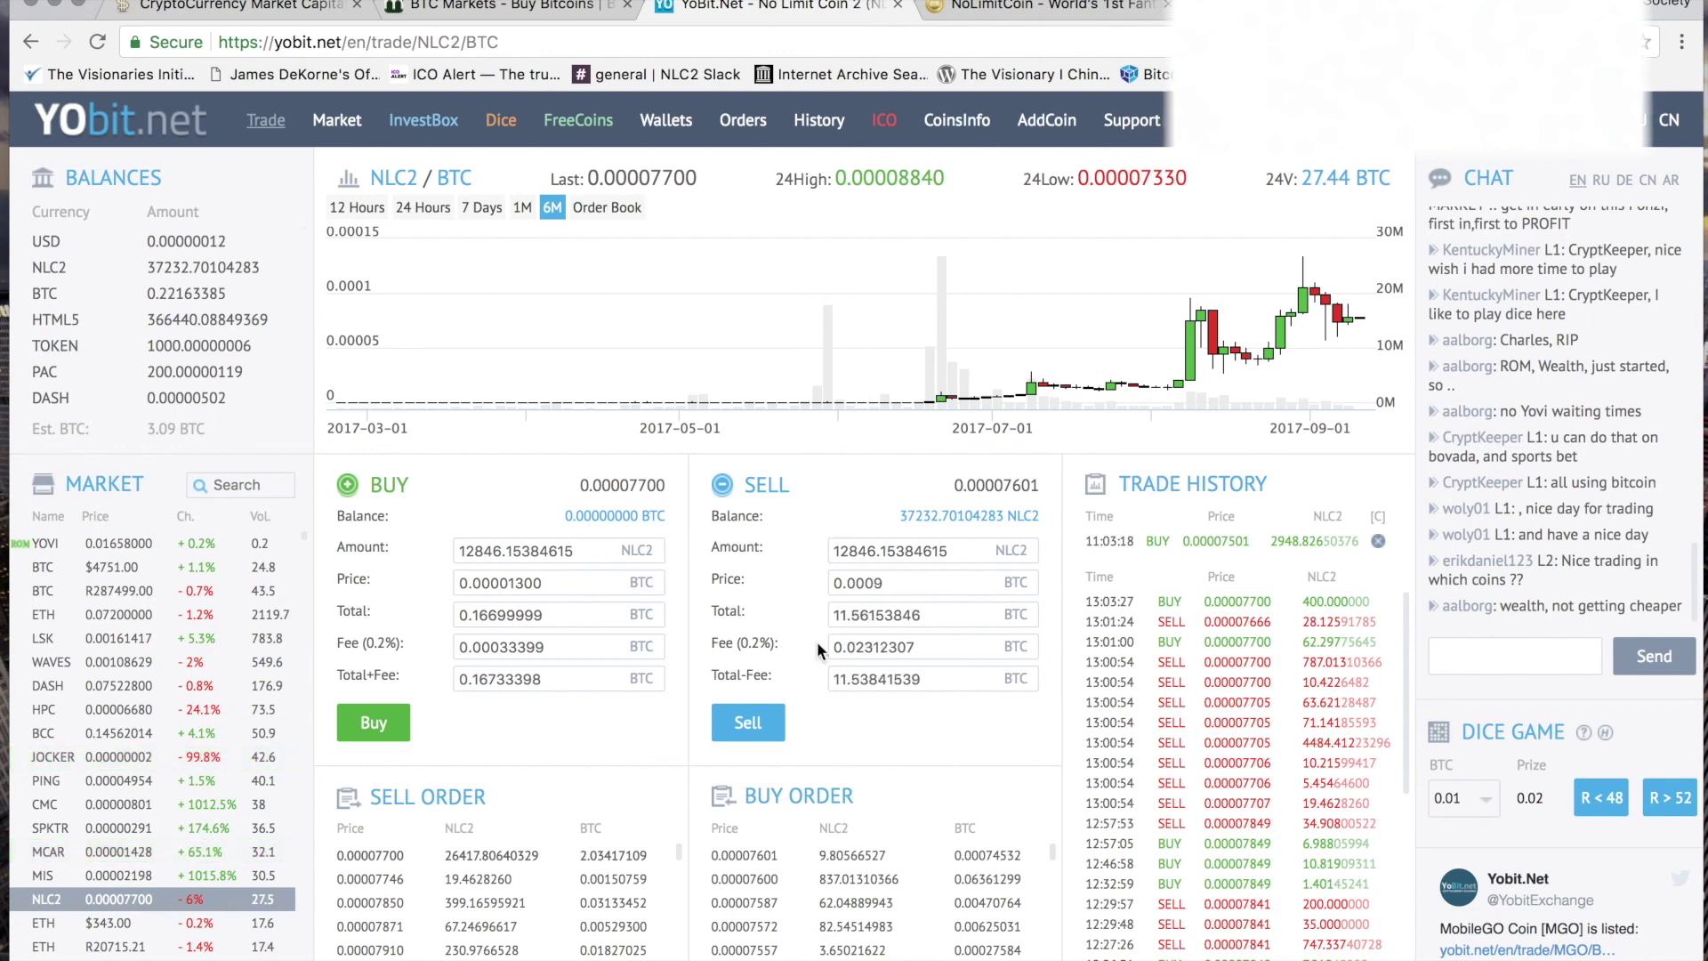
{"action": "type", "text": "0000"}
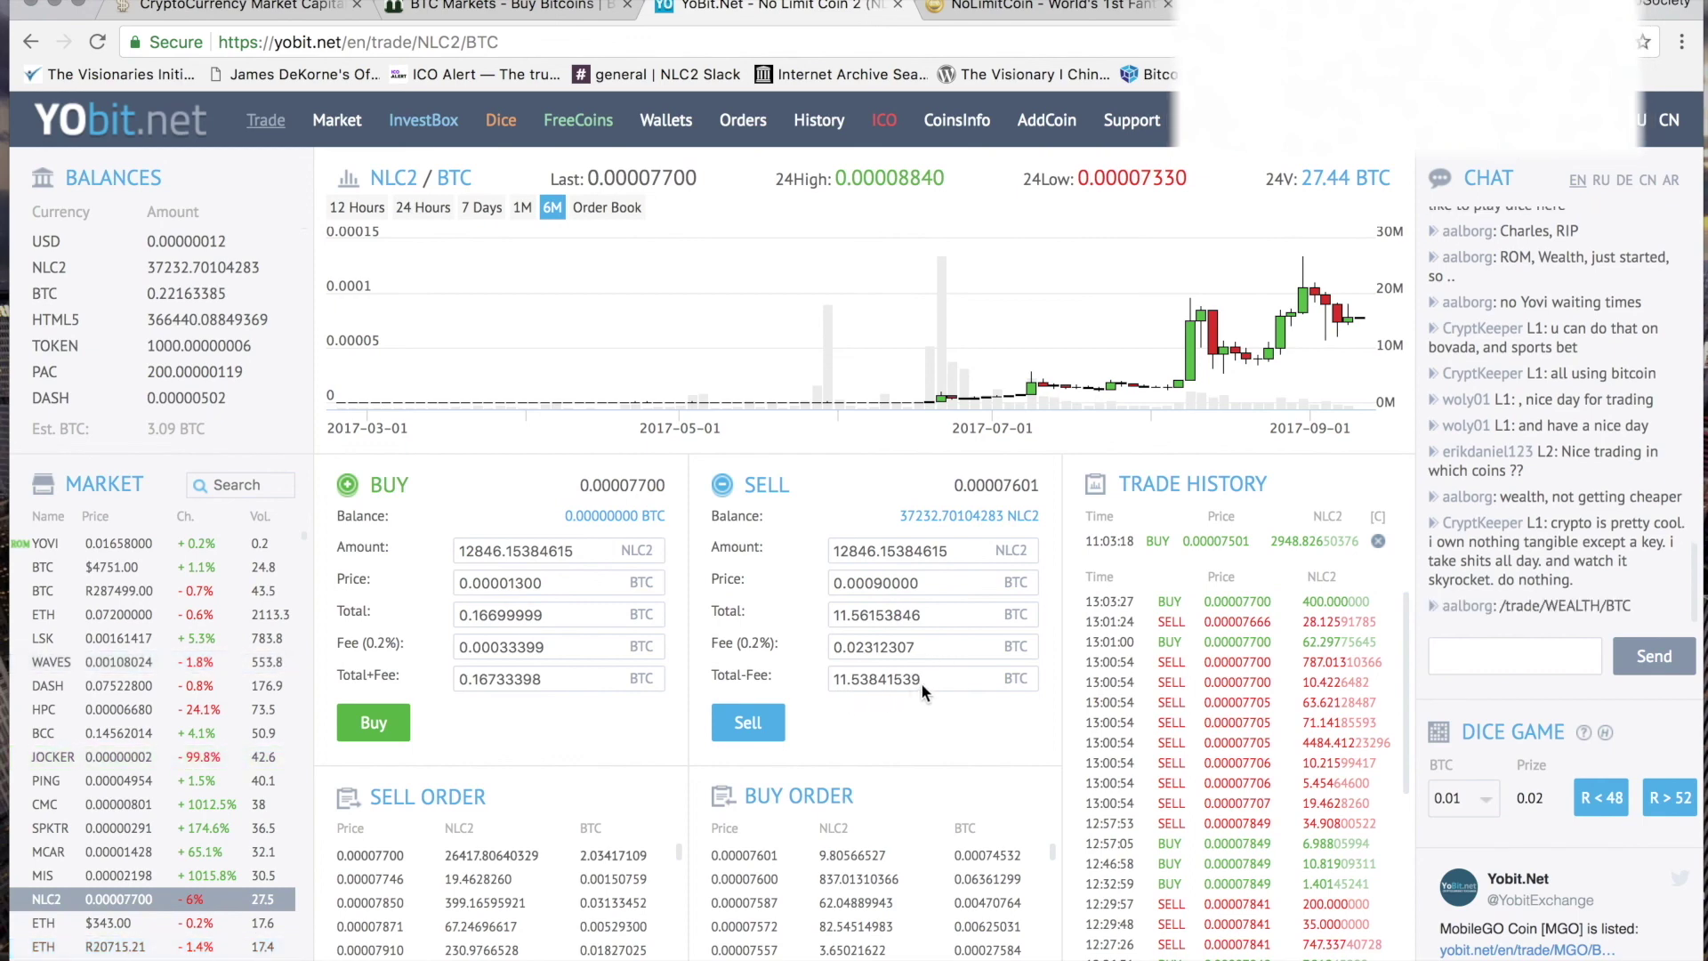
{"action": "left_click_drag", "start_coordinate": [936, 676], "coordinate": [708, 673]}
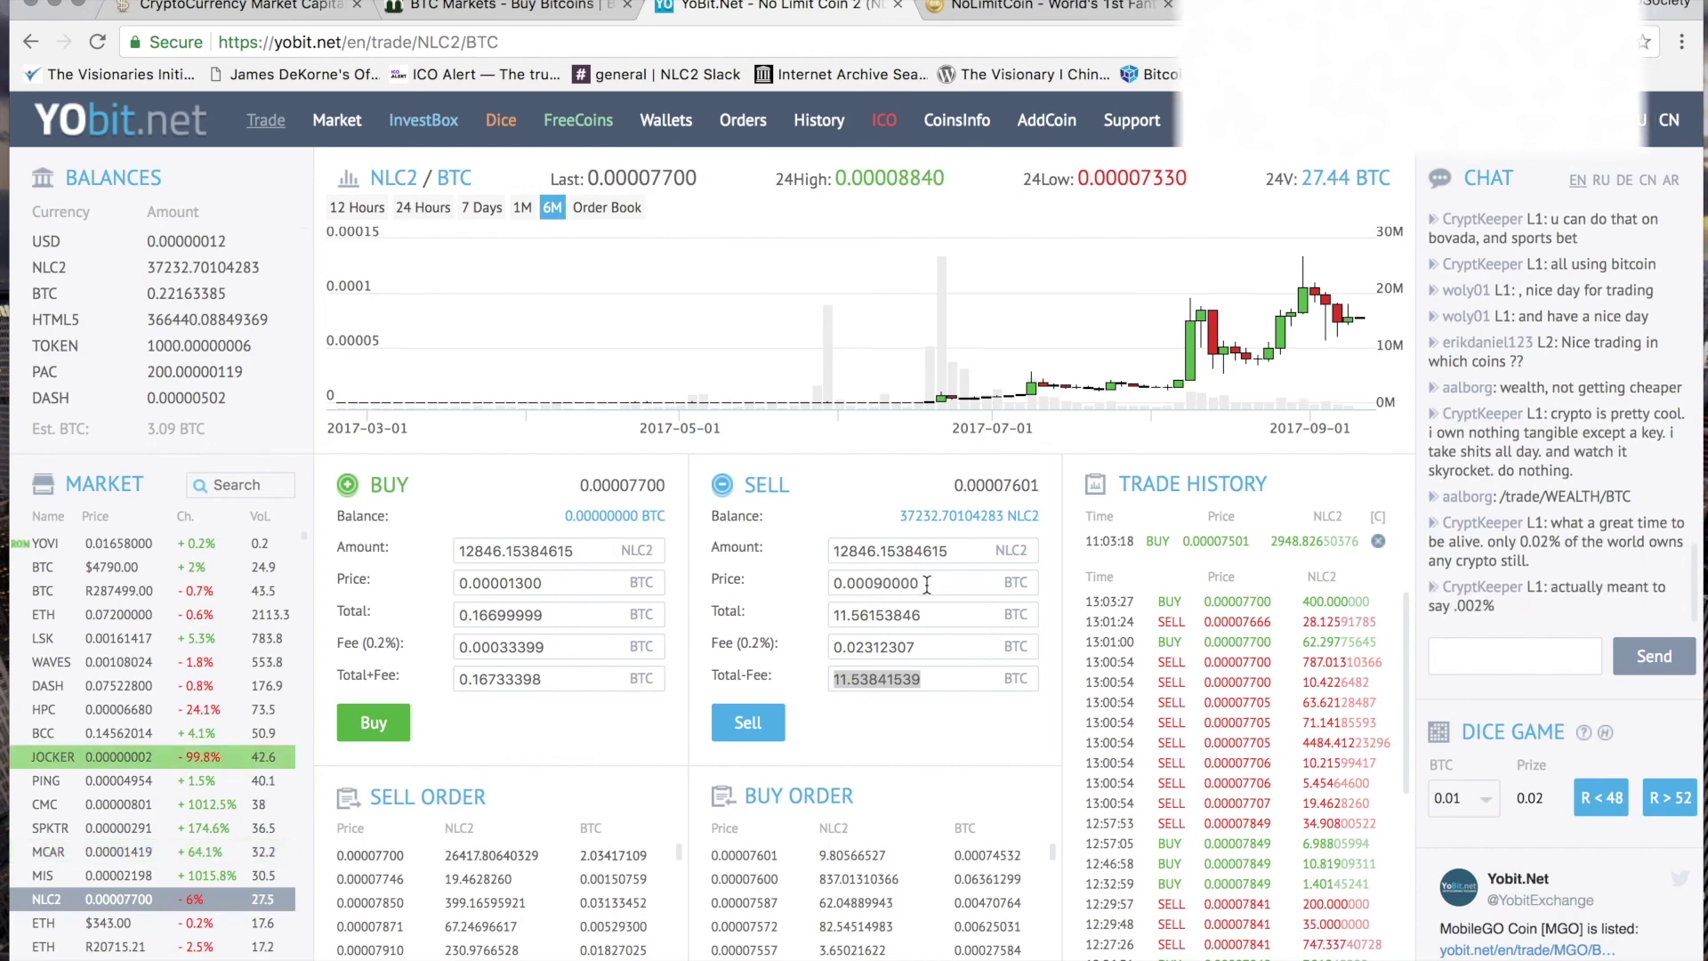
{"action": "left_click_drag", "start_coordinate": [924, 585], "coordinate": [876, 583]}
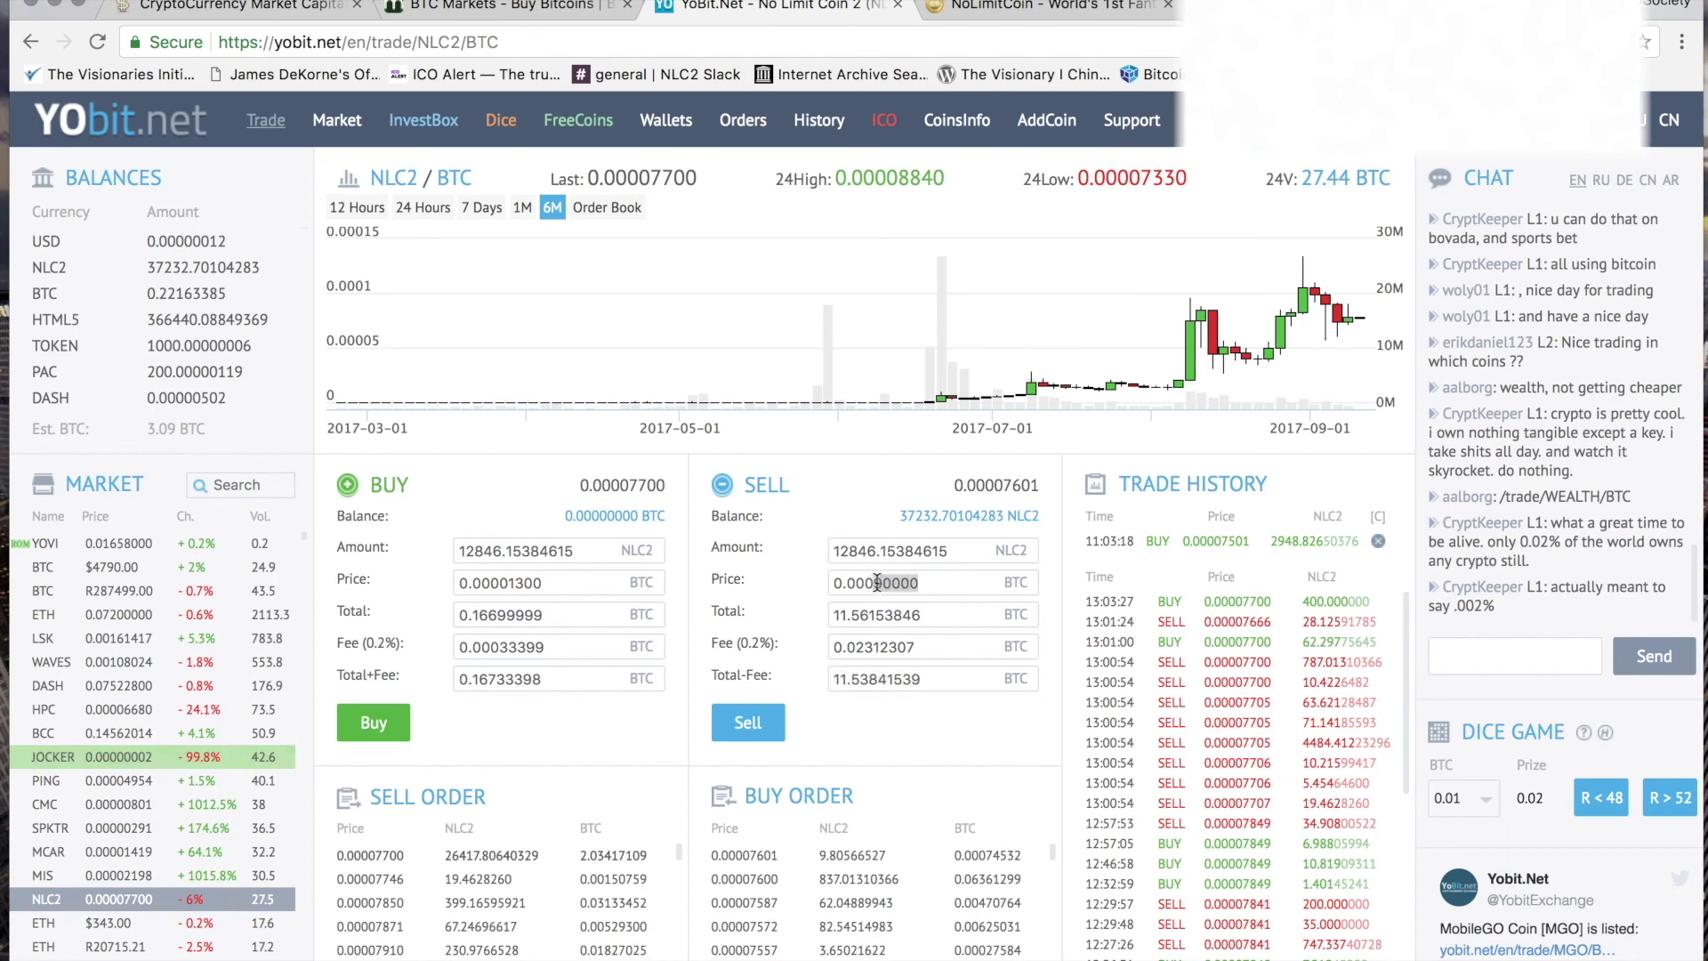
{"action": "left_click", "coordinate": [897, 731]}
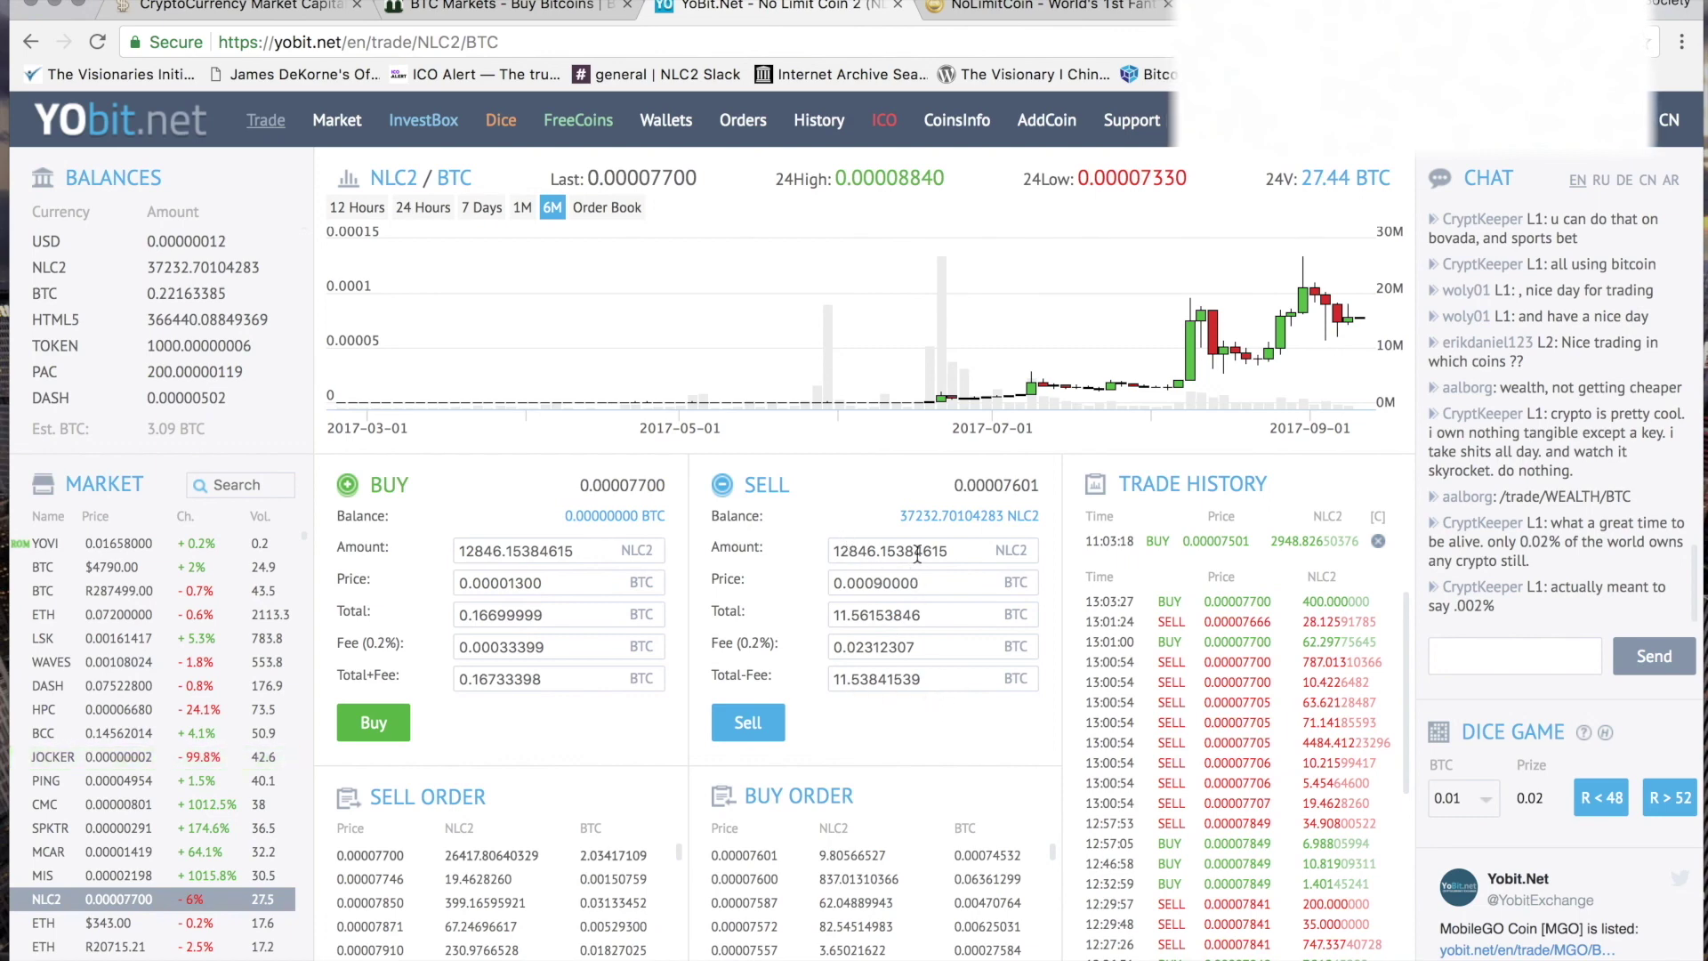
Copy the Total-Fee amount from the NLC2 Sell form and paste it as the Sell Bitcoin volume on BTC Markets
{"action": "double_click", "coordinate": [902, 675]}
{"action": "key", "text": "ctrl+c"}
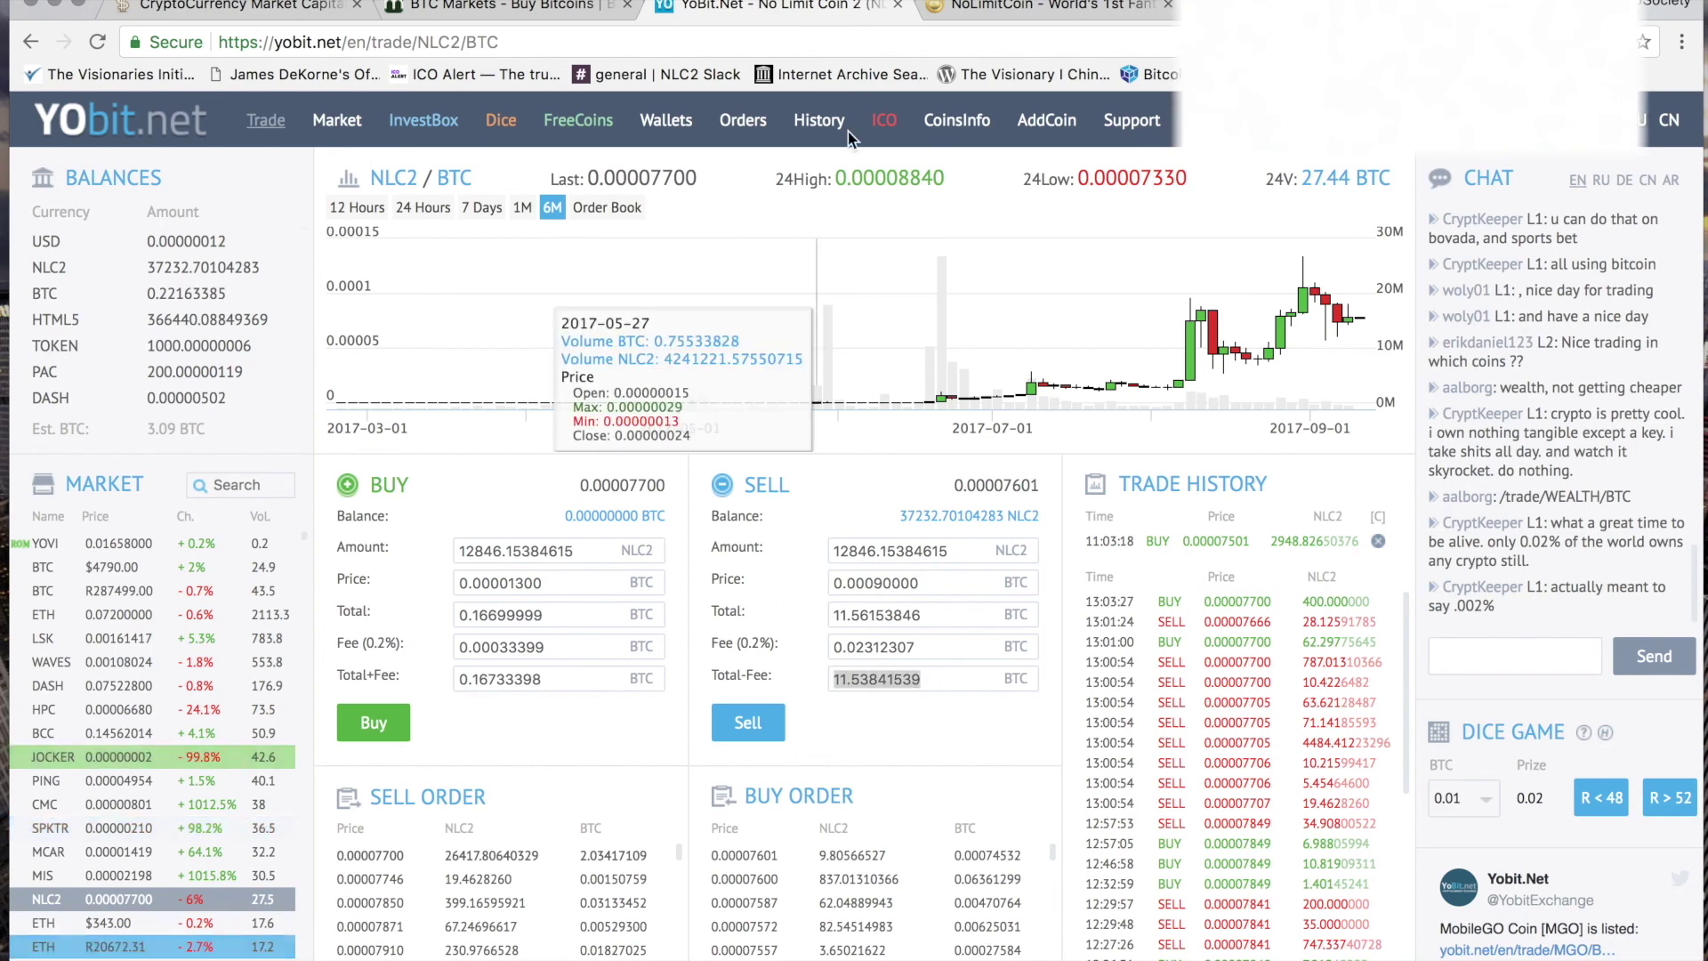
{"action": "left_click", "coordinate": [525, 11]}
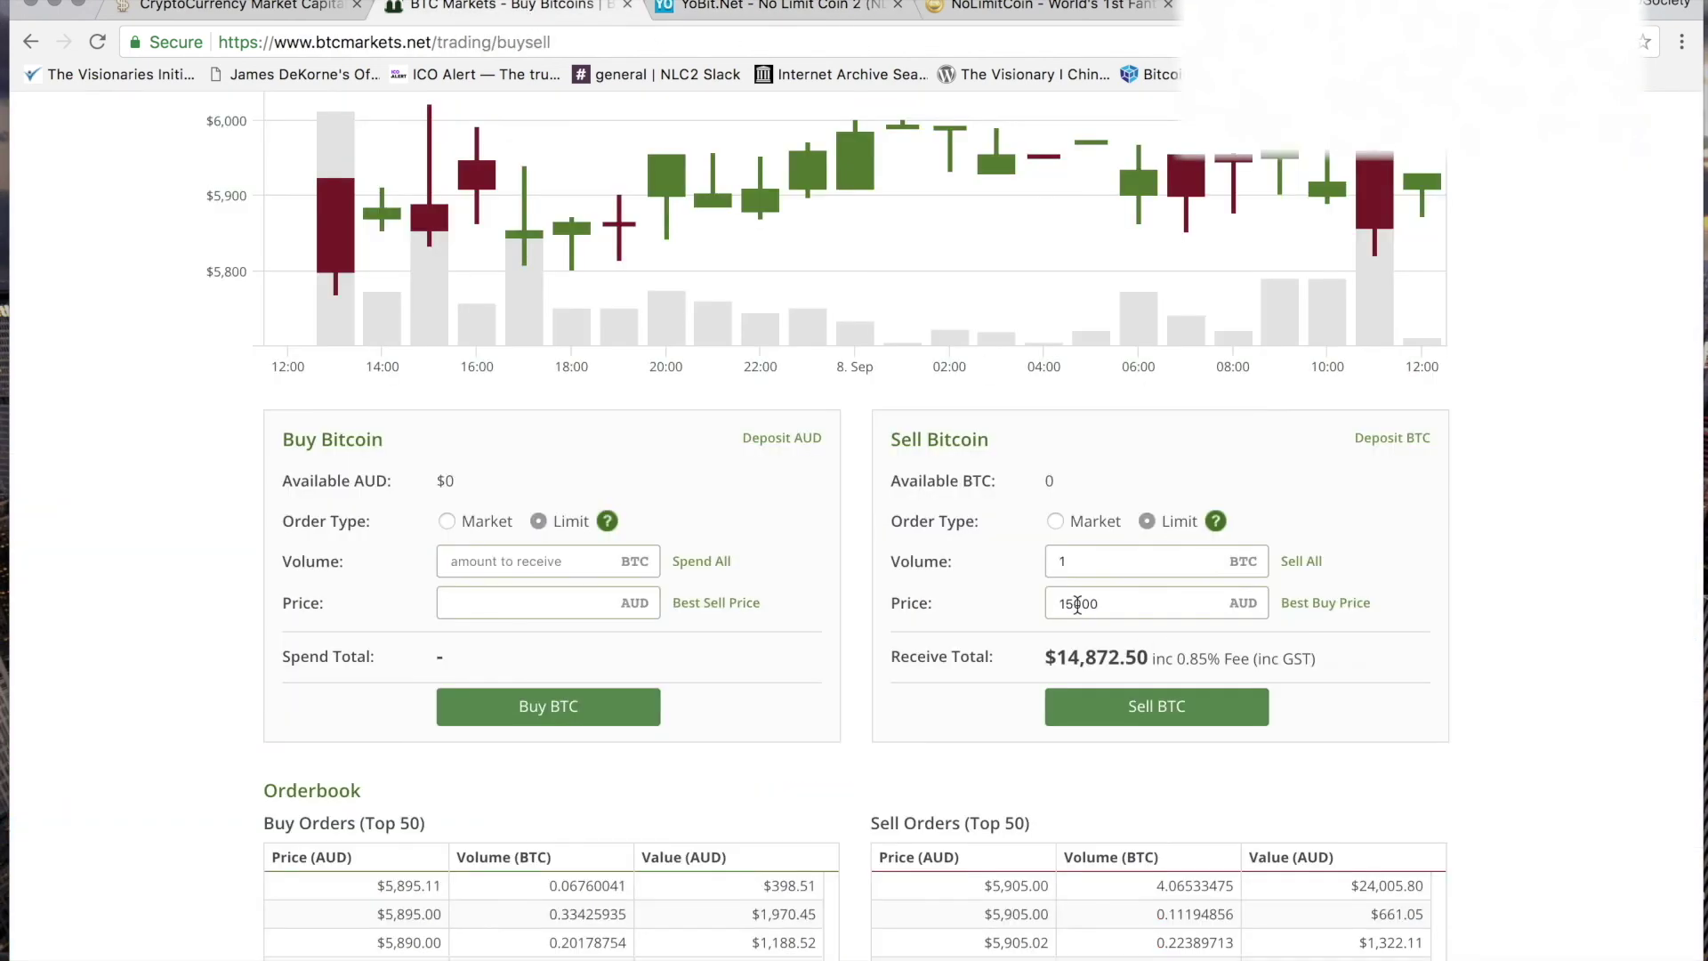
{"action": "left_click", "coordinate": [1063, 604]}
{"action": "type", "text": "1"}
{"action": "left_click_drag", "start_coordinate": [1081, 562], "coordinate": [1028, 562]}
{"action": "key", "text": "ctrl+v"}
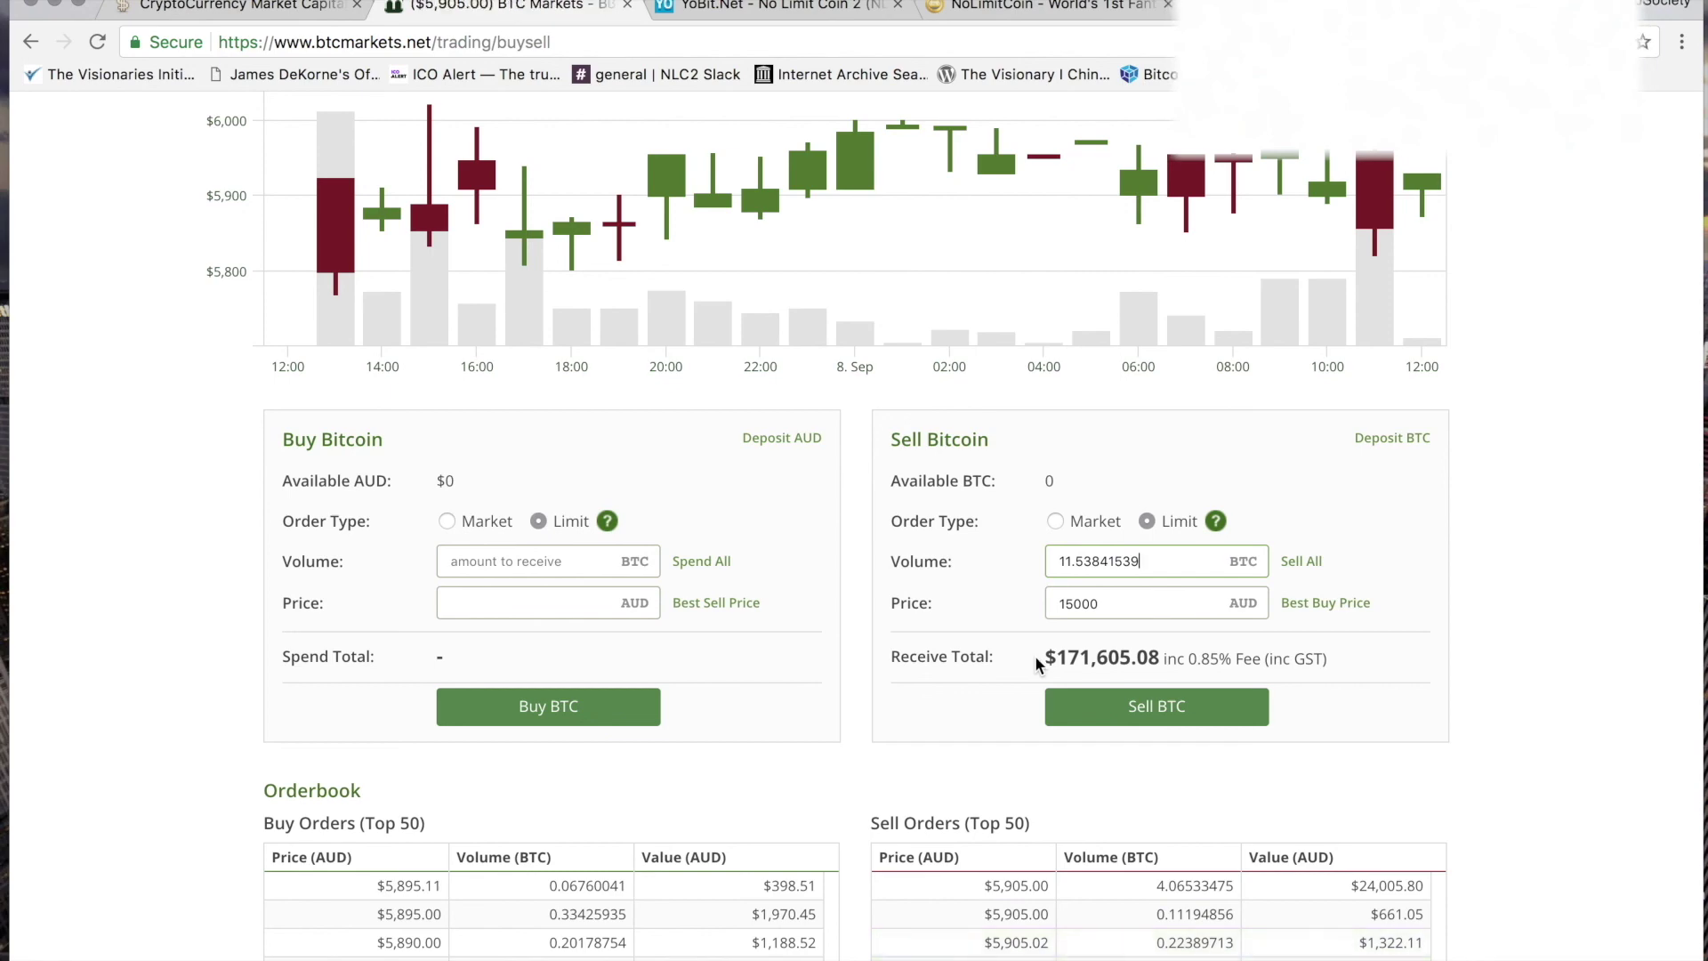
Switch to YoBit, go to the wallet balances and open the withdrawal form for BTC
{"action": "left_click", "coordinate": [790, 7]}
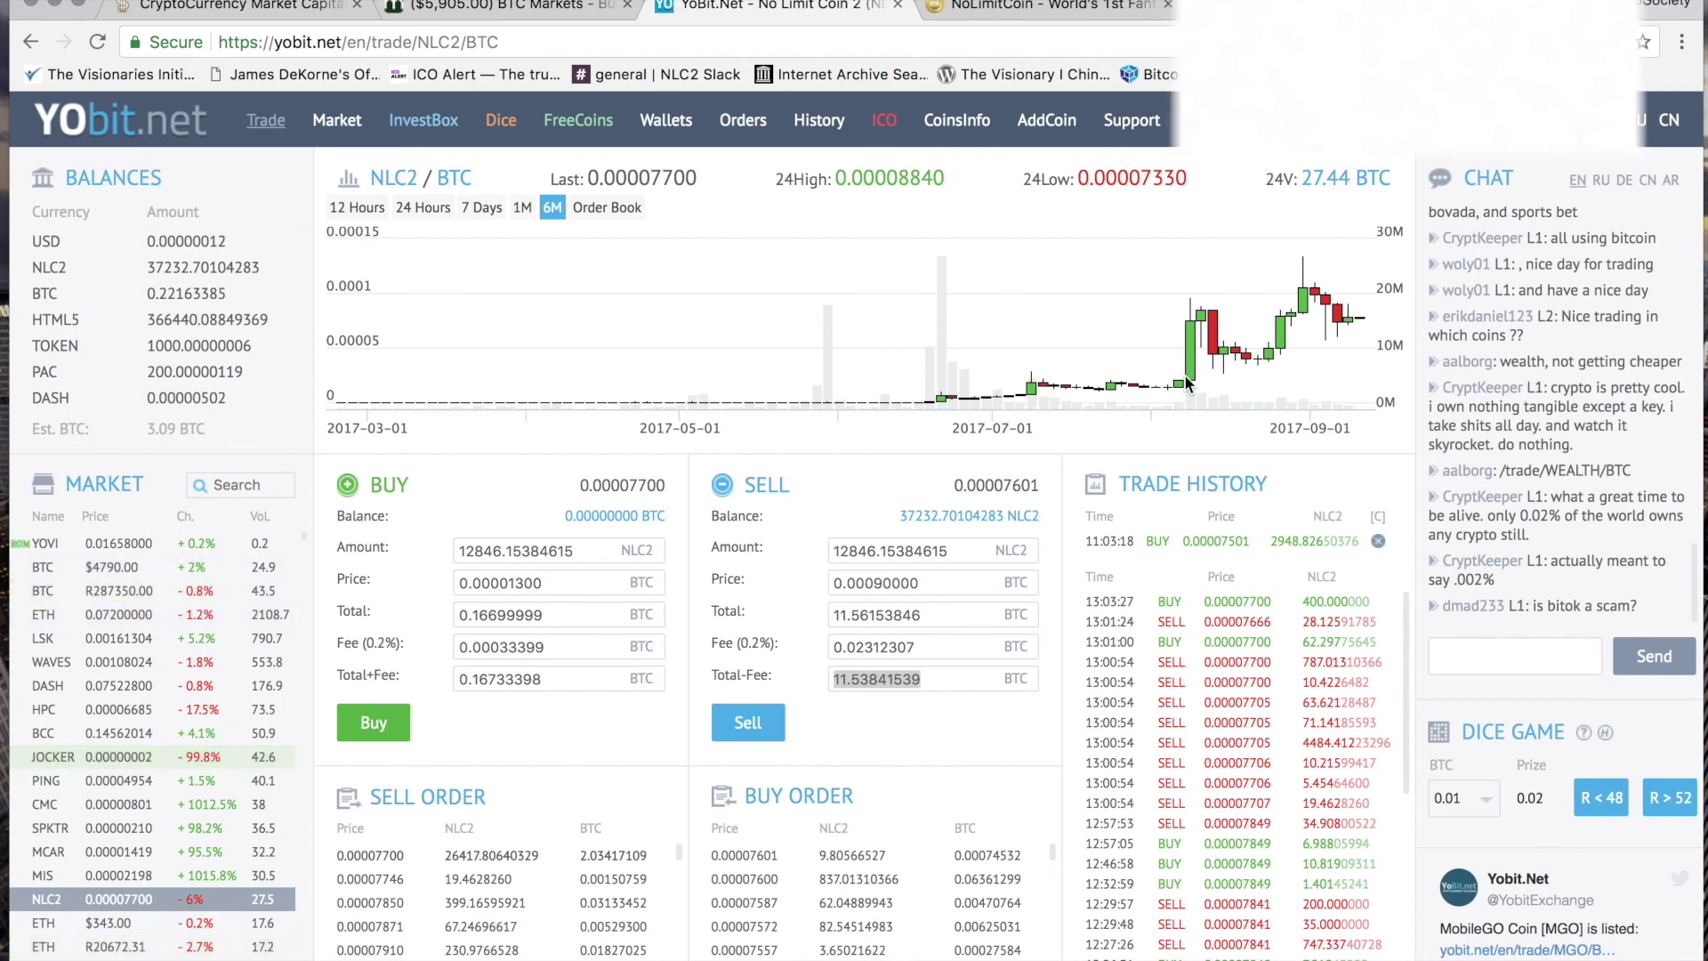
{"action": "mouse_move", "coordinate": [1181, 383]}
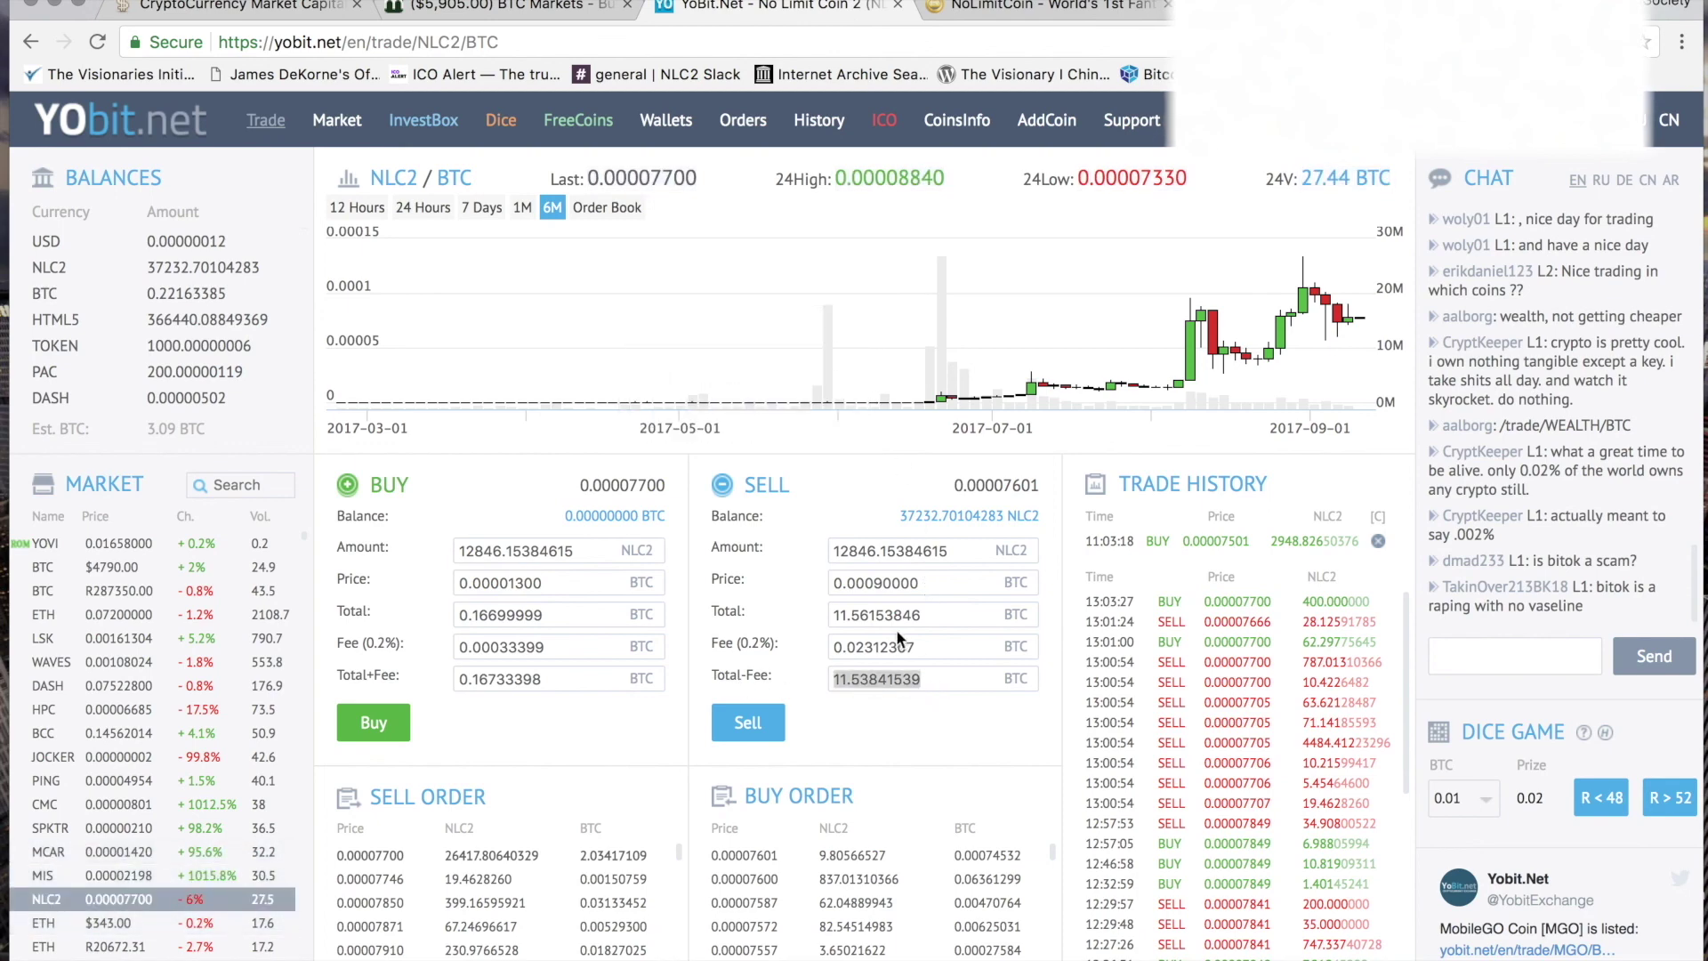
{"action": "left_click", "coordinate": [670, 132]}
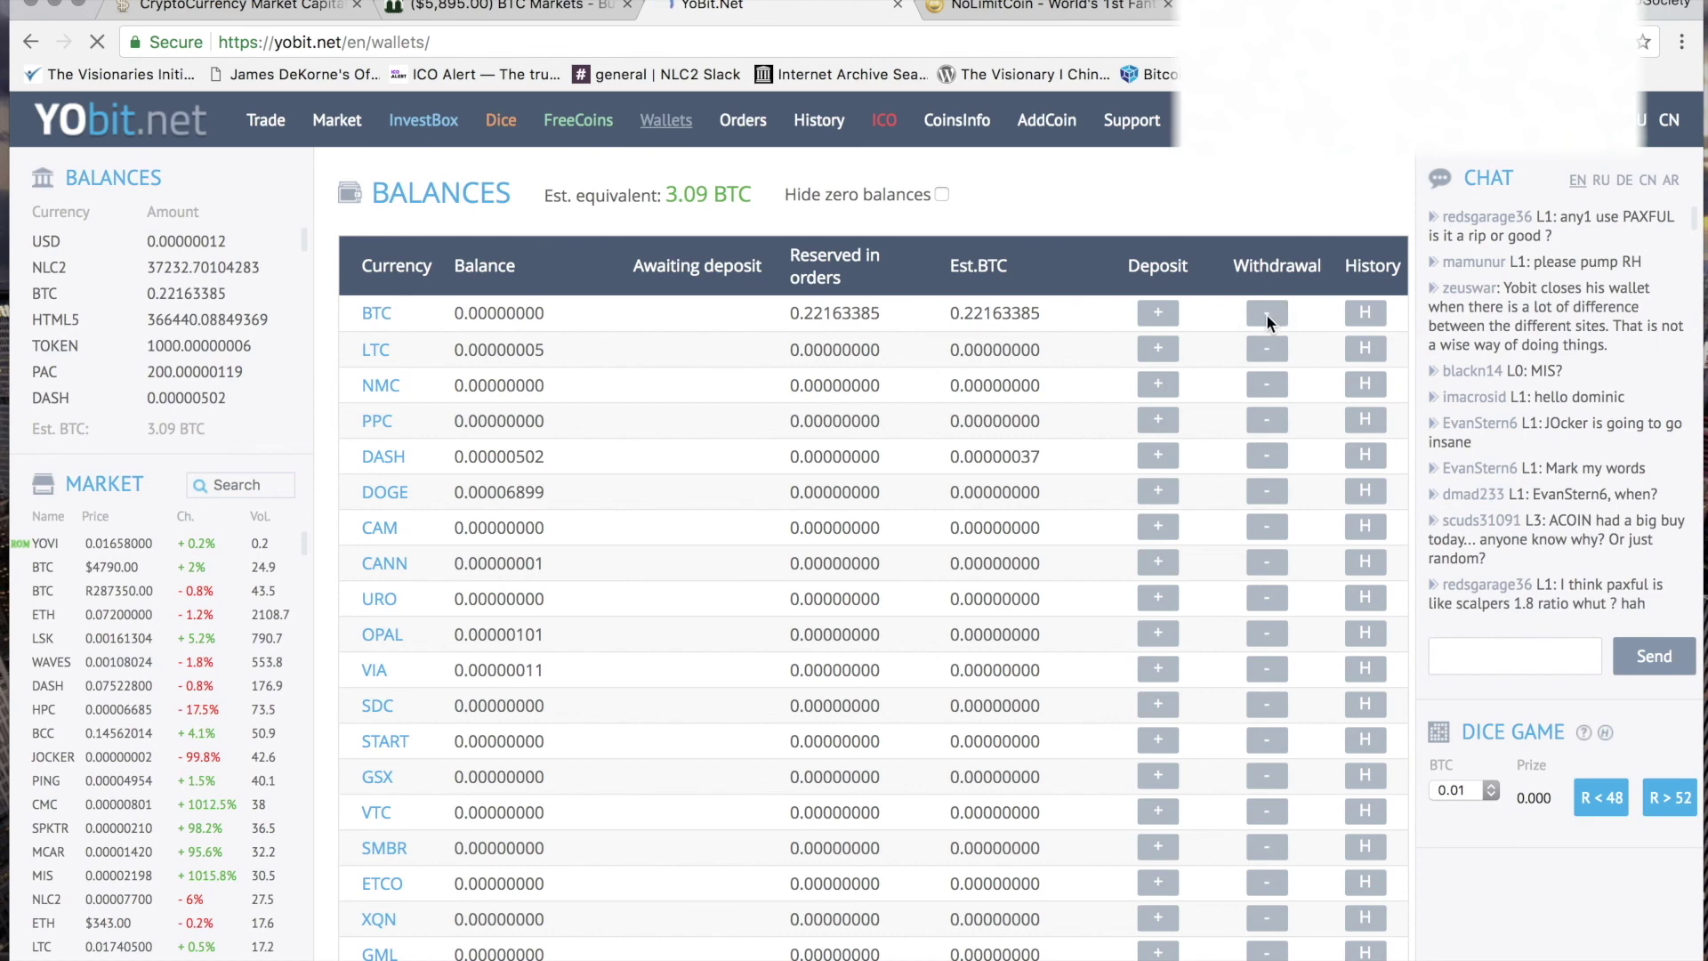
{"action": "left_click", "coordinate": [1231, 318]}
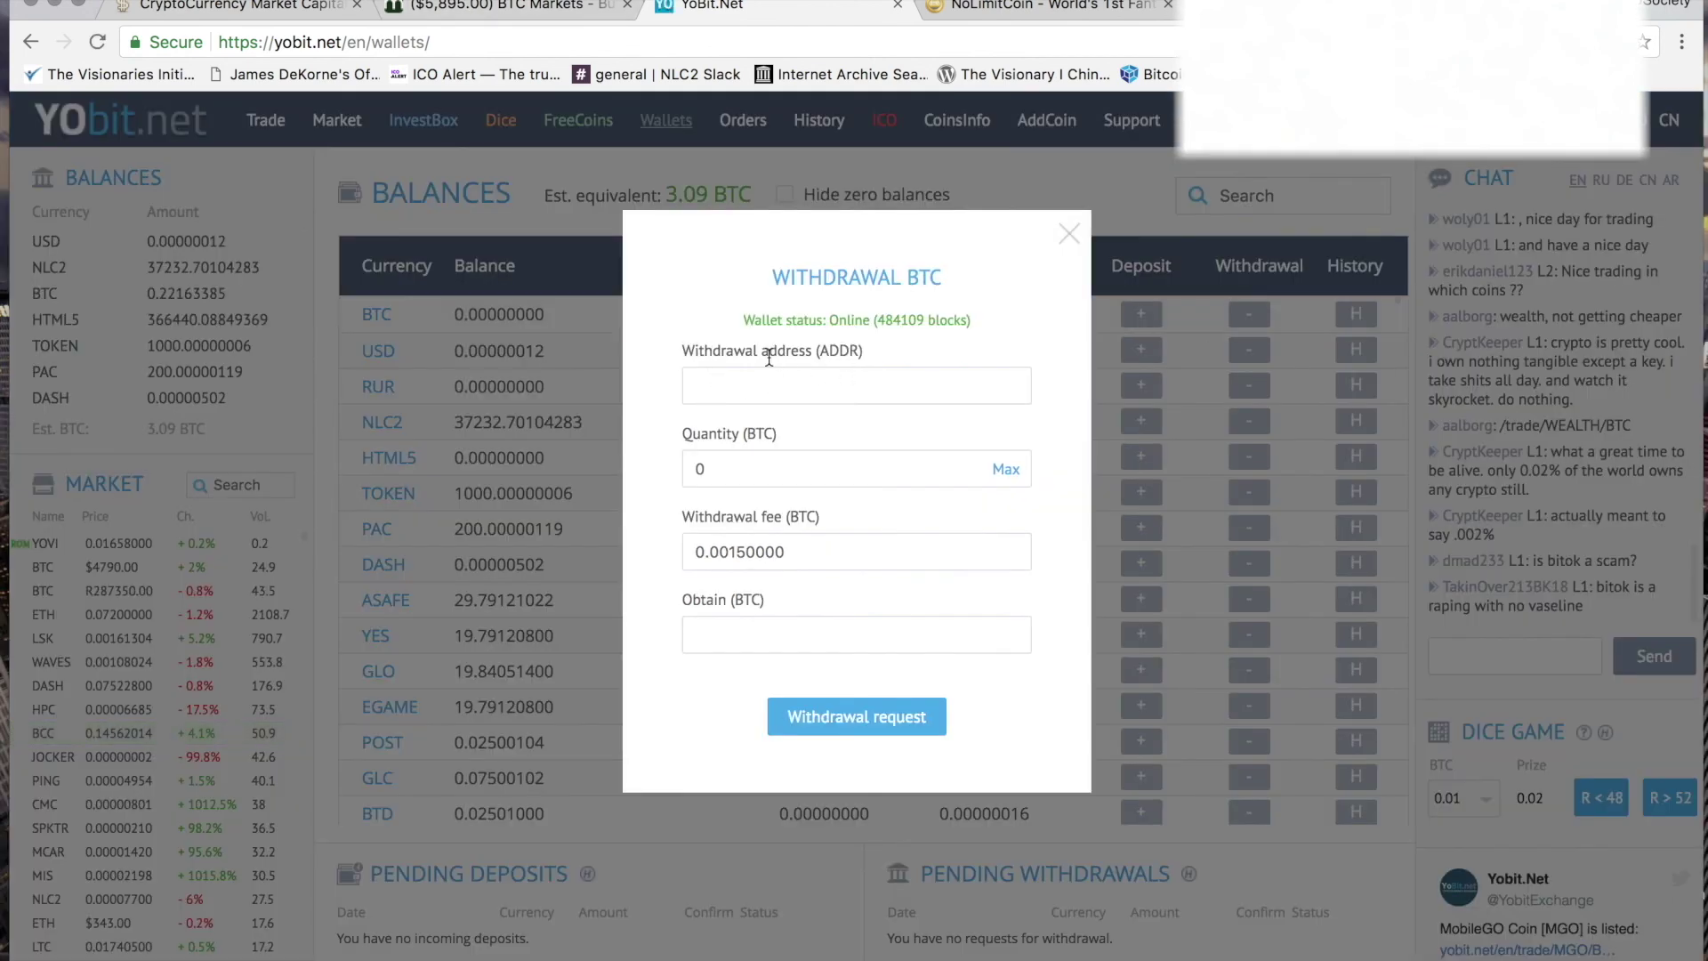
Switch to BTC Markets and open the Deposit page of the account
{"action": "left_click", "coordinate": [505, 15]}
{"action": "scroll", "coordinate": [1144, 528], "scroll_direction": "up", "scroll_amount": 5}
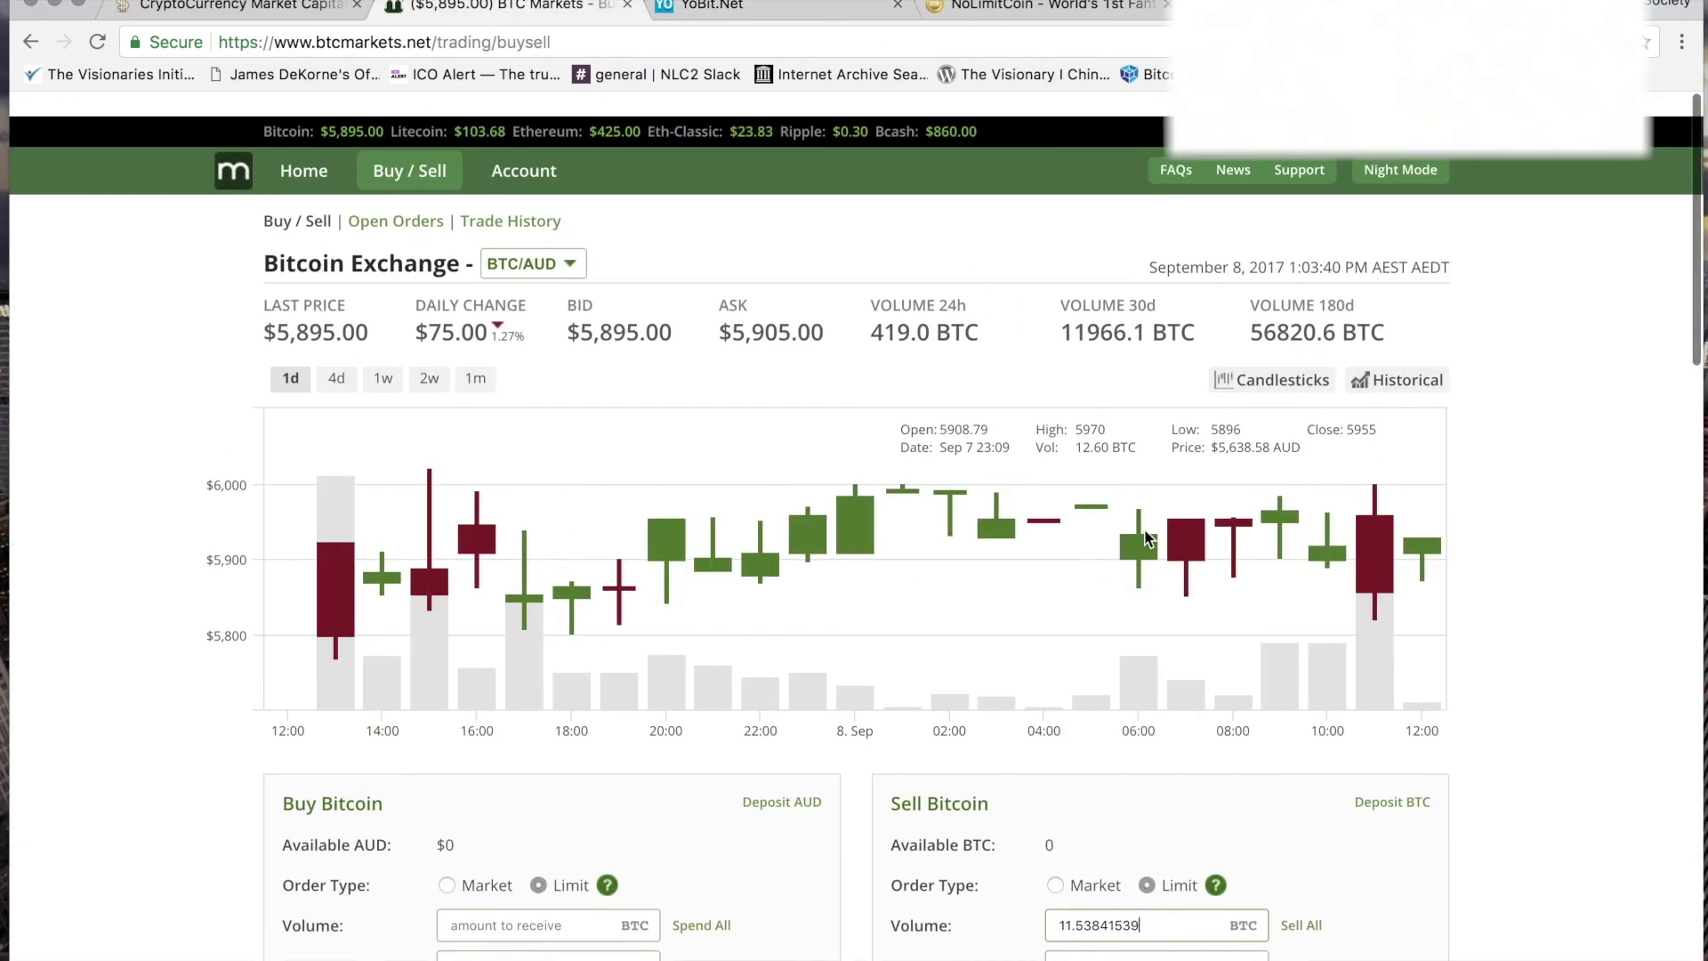
{"action": "left_click", "coordinate": [513, 147]}
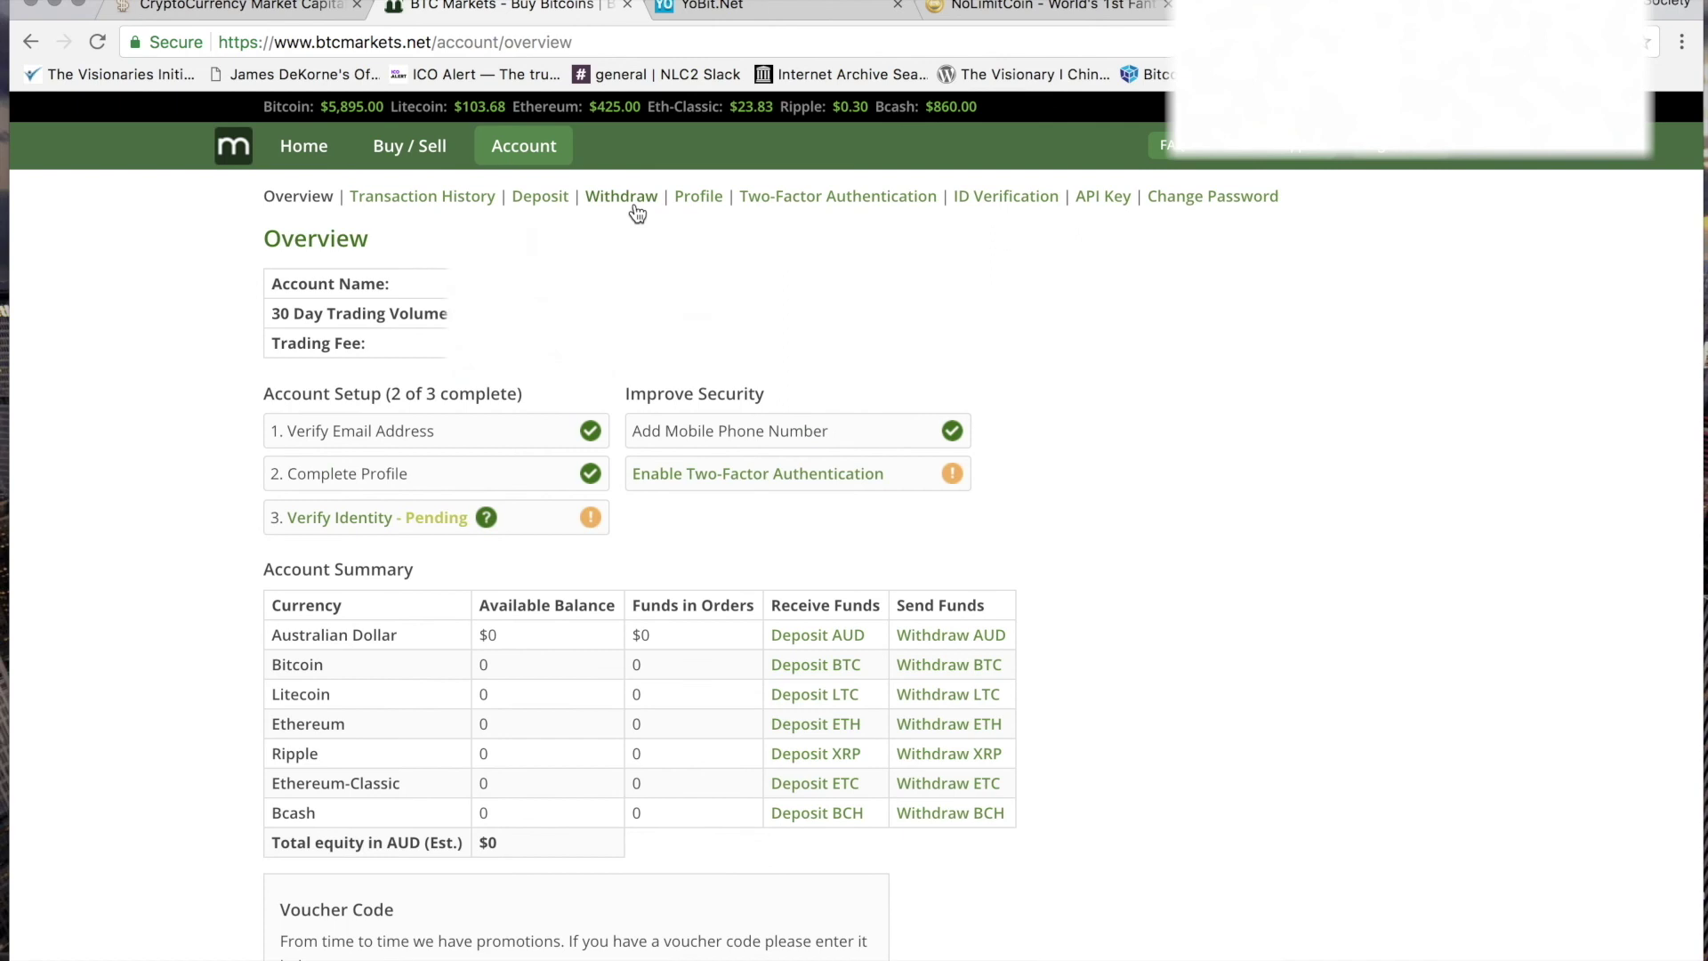
{"action": "left_click", "coordinate": [545, 197]}
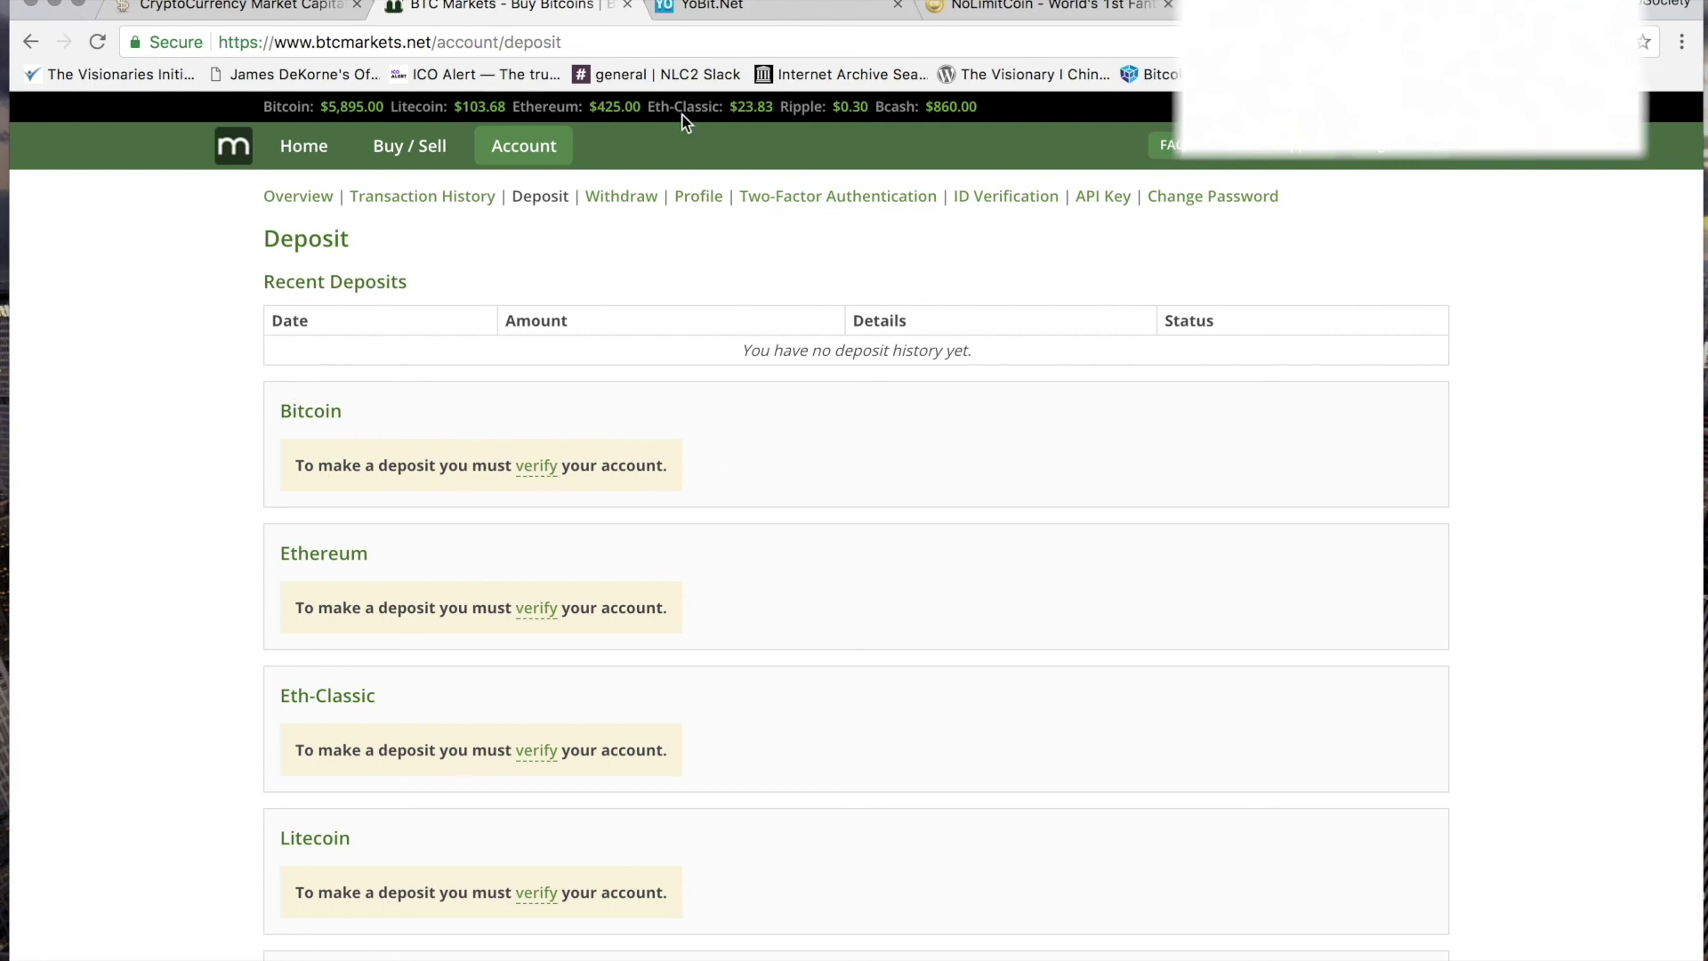
Switch to YoBit, paste 11.53841539 as the BTC withdrawal quantity, and close the withdrawal form without submitting a request
{"action": "left_click", "coordinate": [759, 9]}
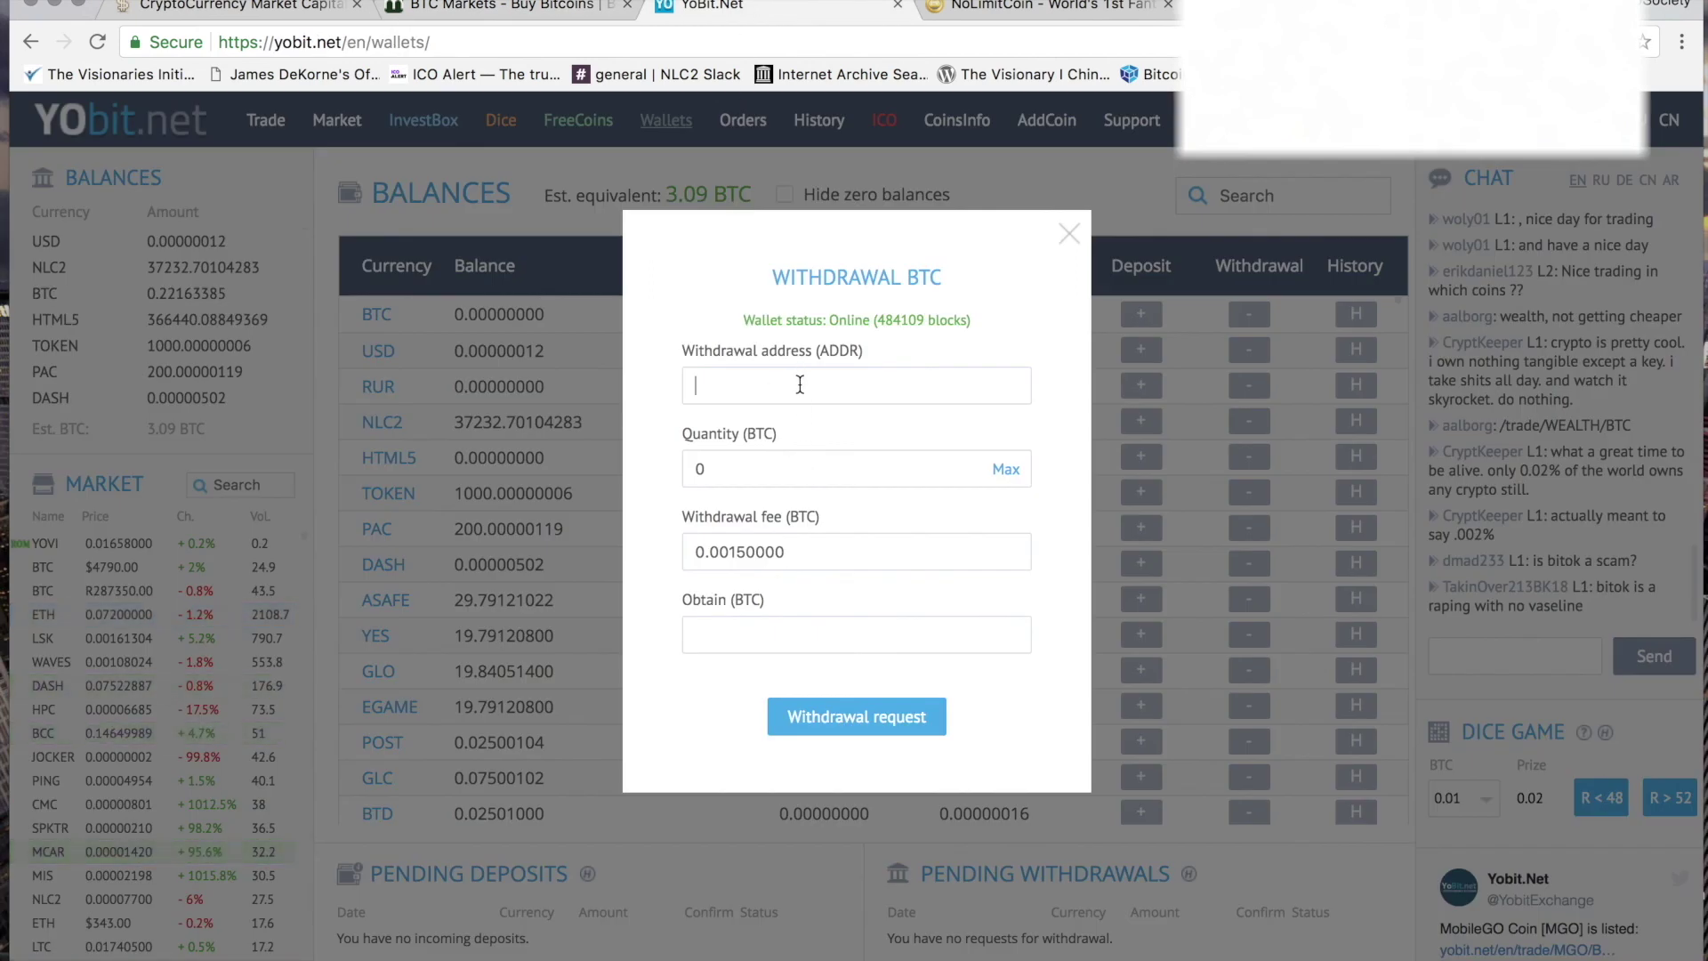
{"action": "left_click", "coordinate": [892, 473]}
{"action": "key", "text": "ctrl+a"}
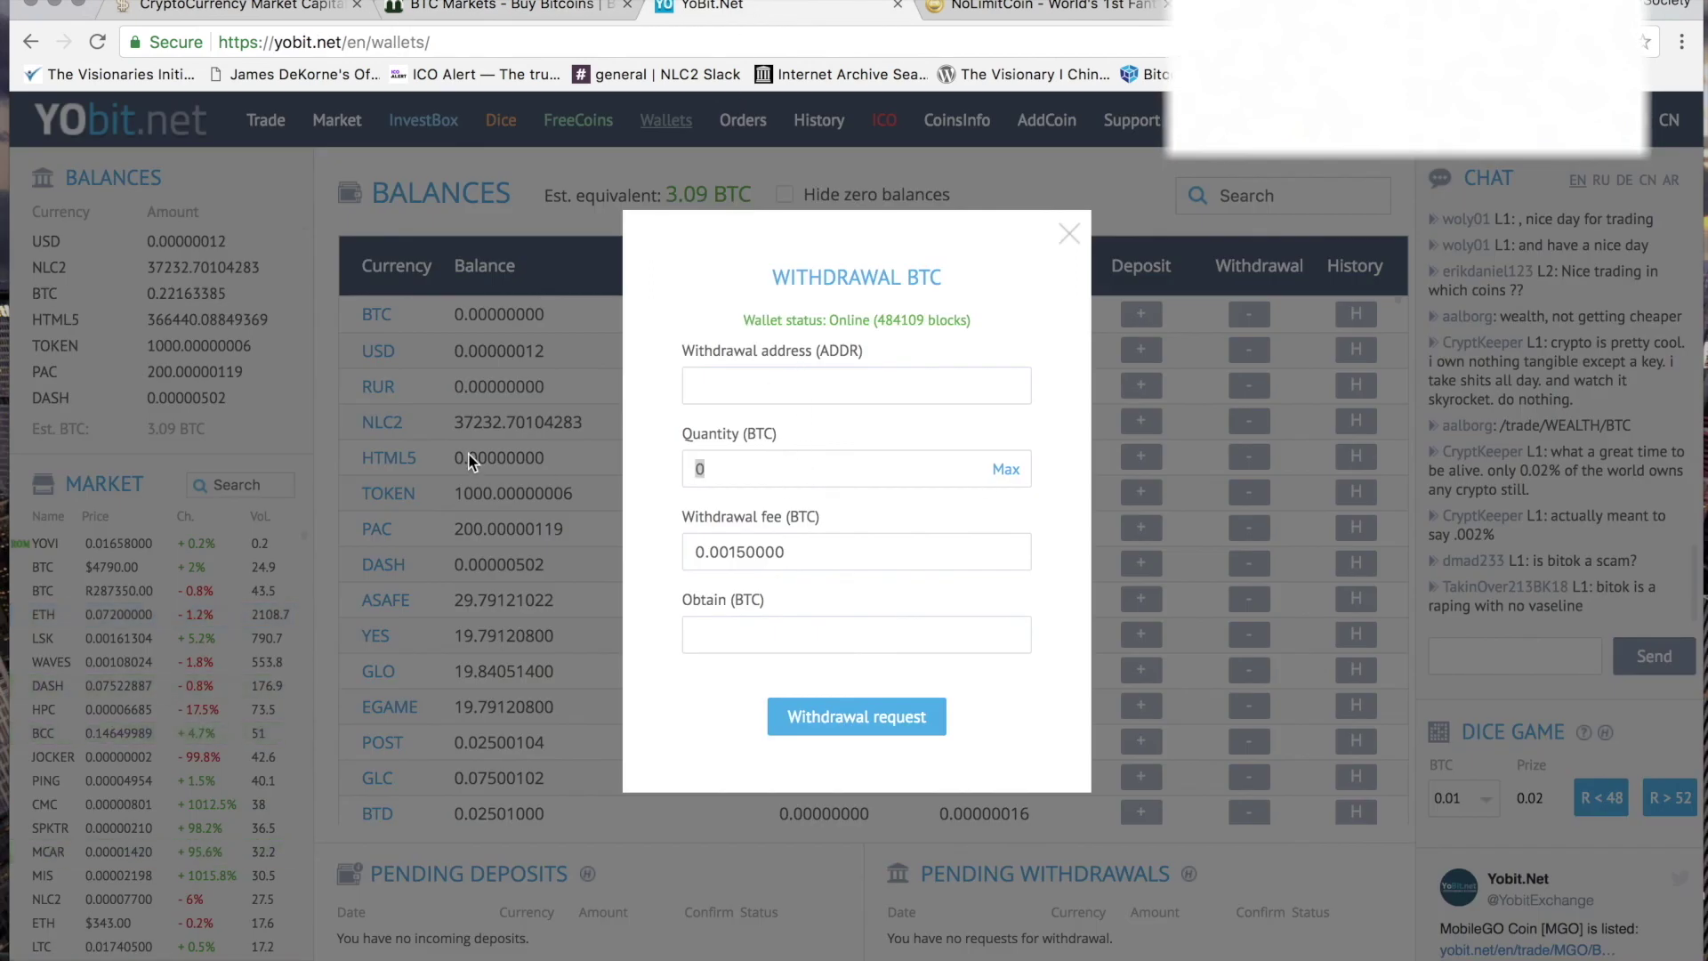
{"action": "key", "text": "ctrl+v"}
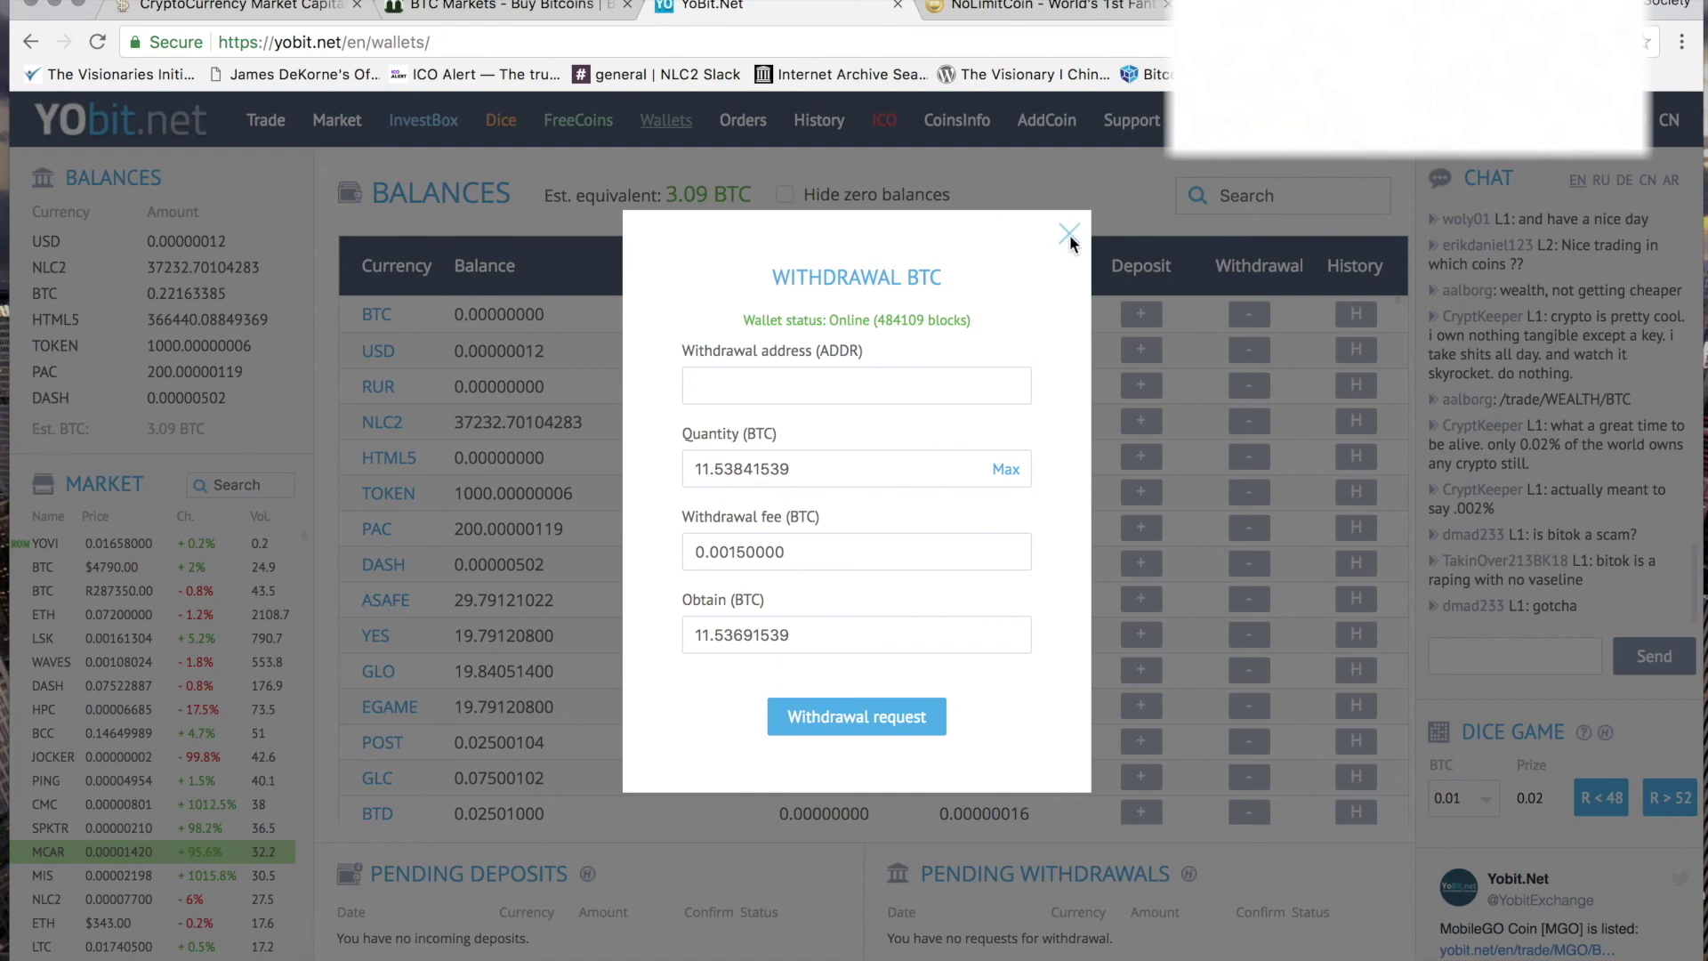
{"action": "left_click", "coordinate": [1070, 233]}
Switch to BTC Markets, open the account's Withdraw page and examine the AUD domestic bank transfer option
{"action": "left_click", "coordinate": [504, 9]}
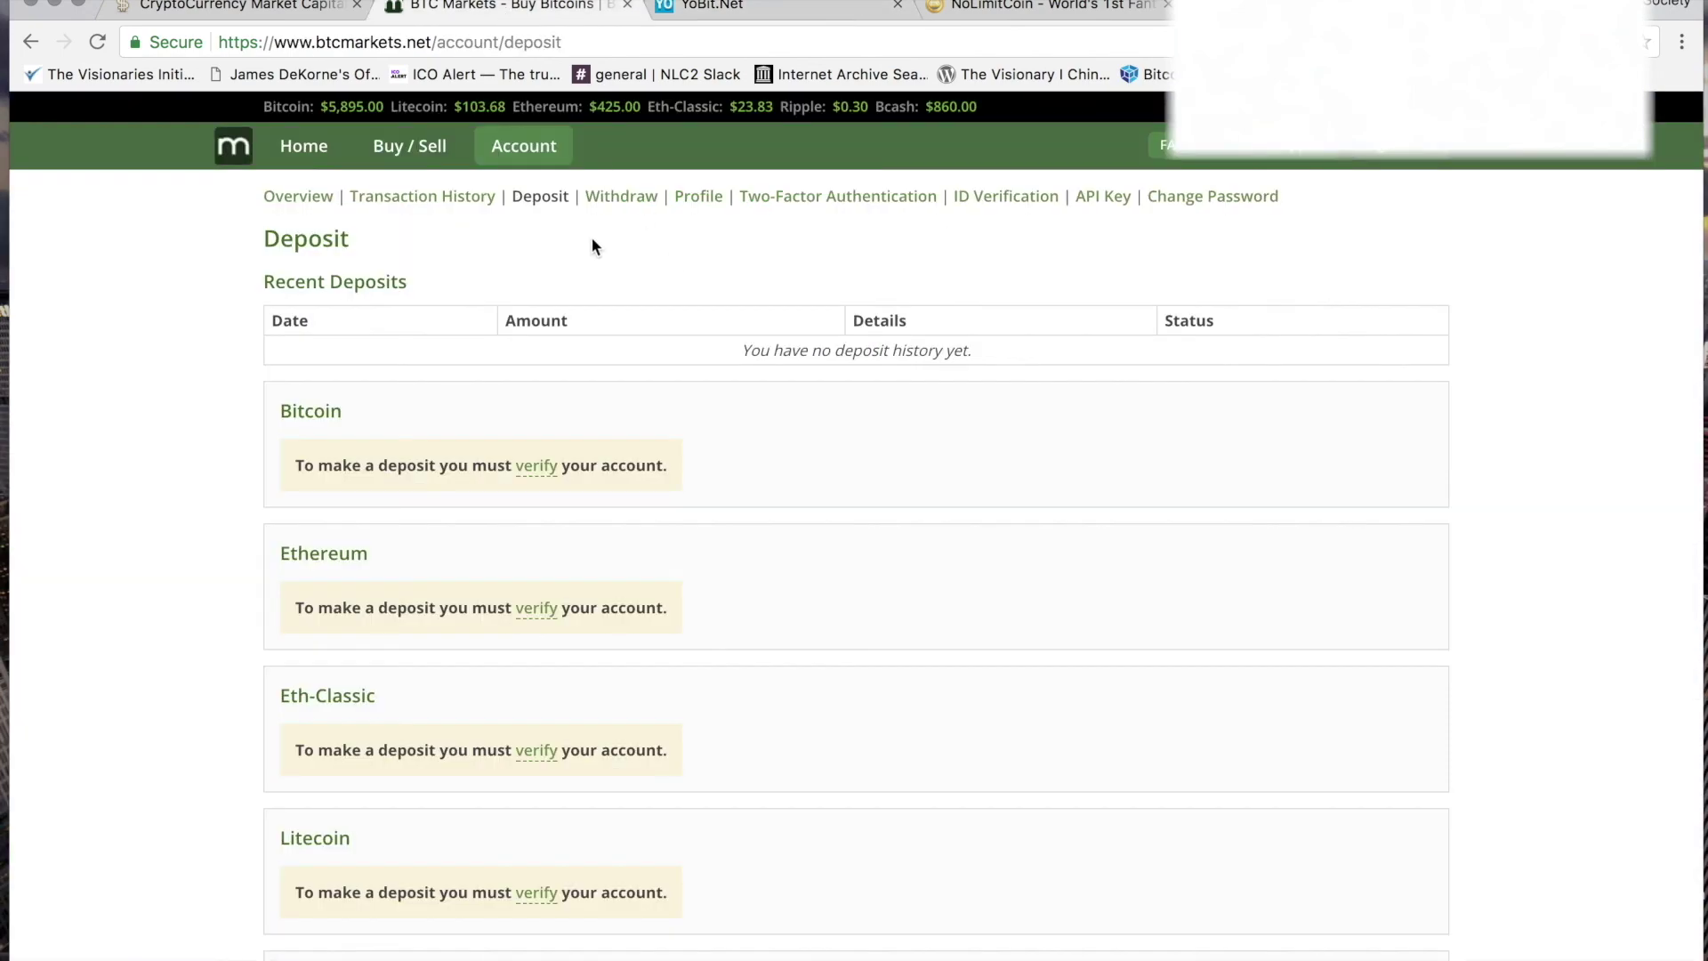
{"action": "left_click", "coordinate": [613, 197]}
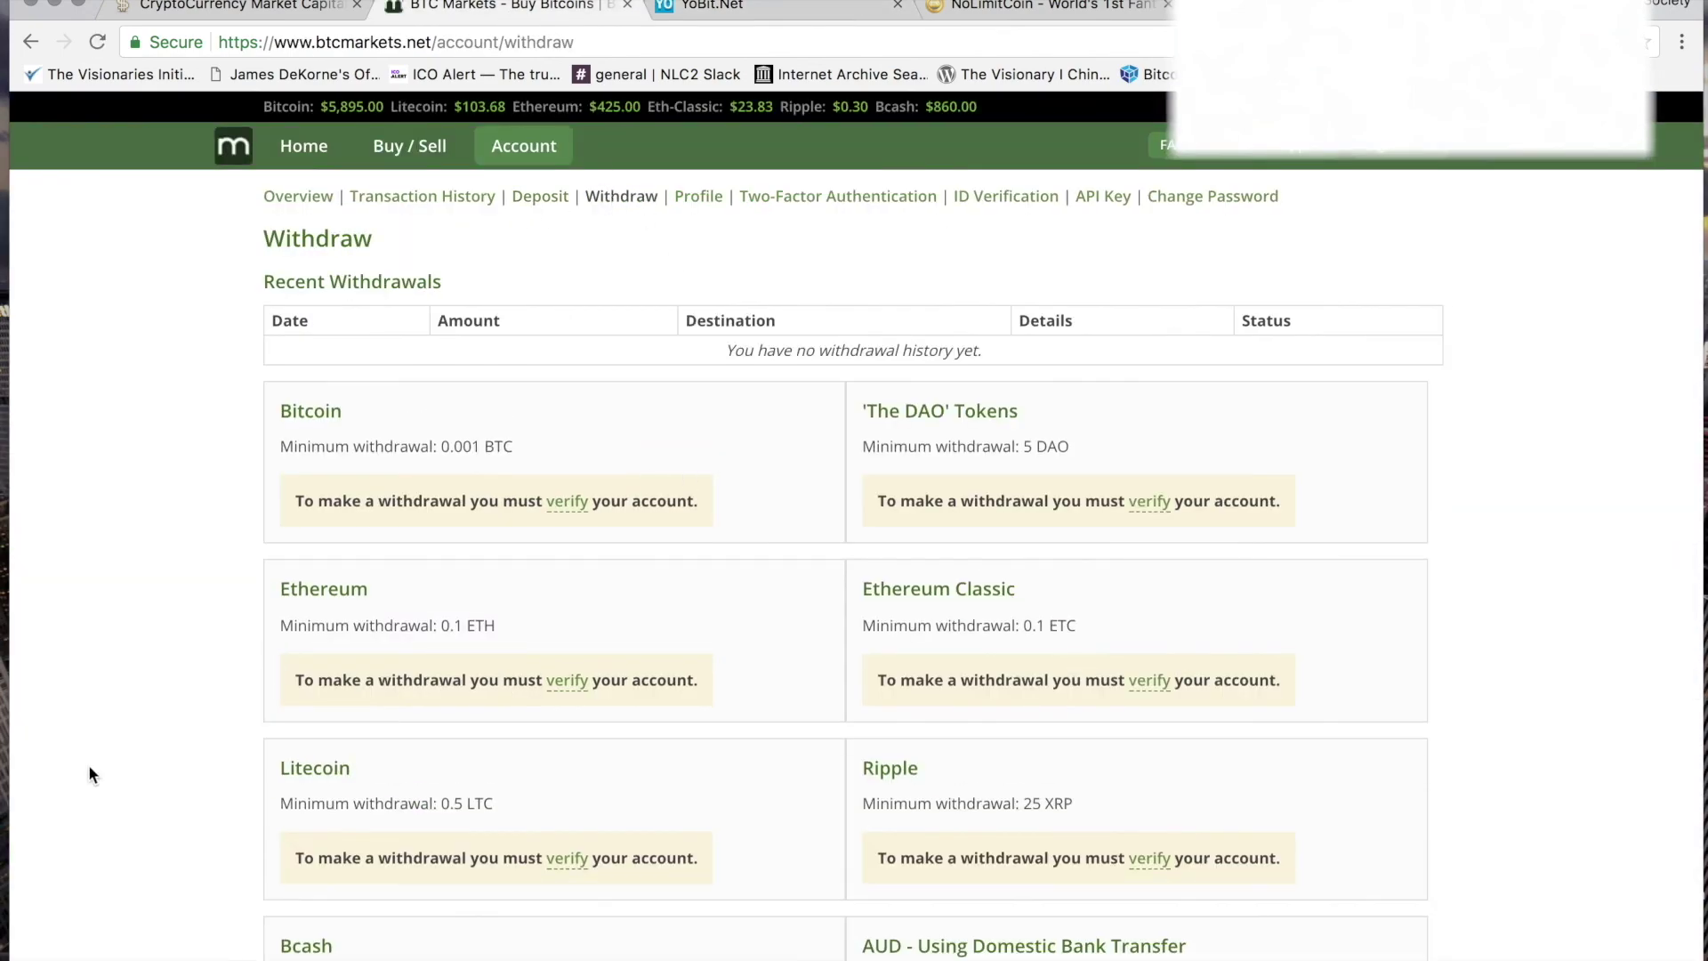
{"action": "scroll", "coordinate": [89, 766], "scroll_direction": "down", "scroll_amount": 5}
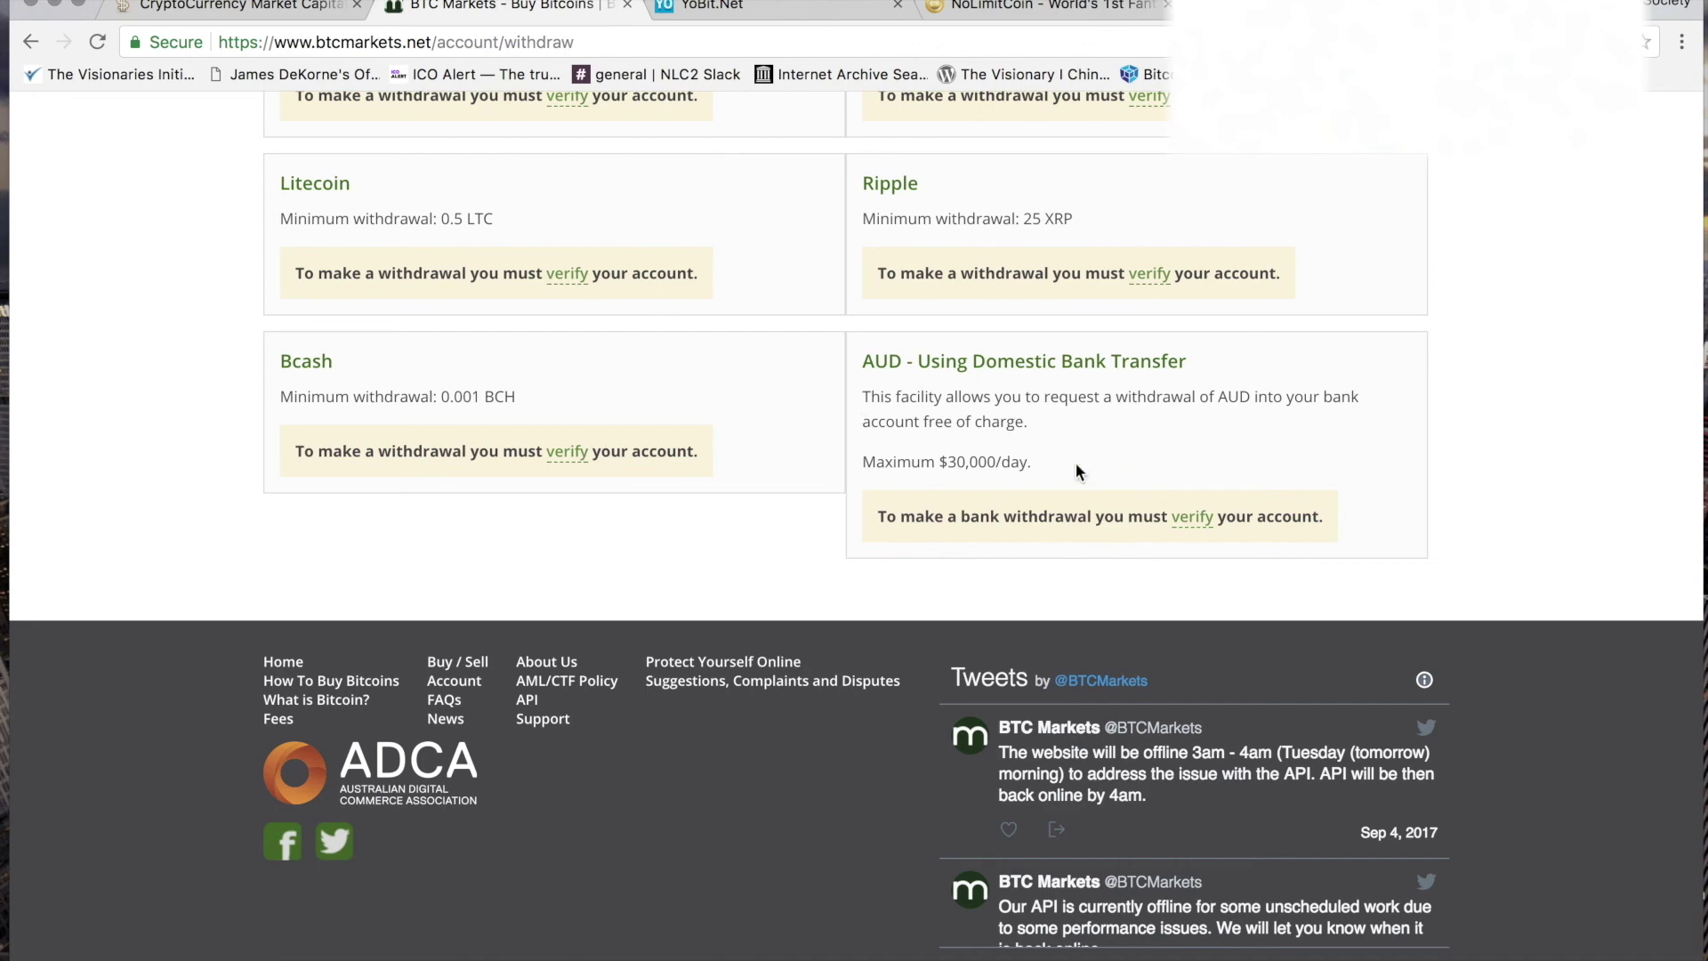
{"action": "left_click", "coordinate": [726, 4]}
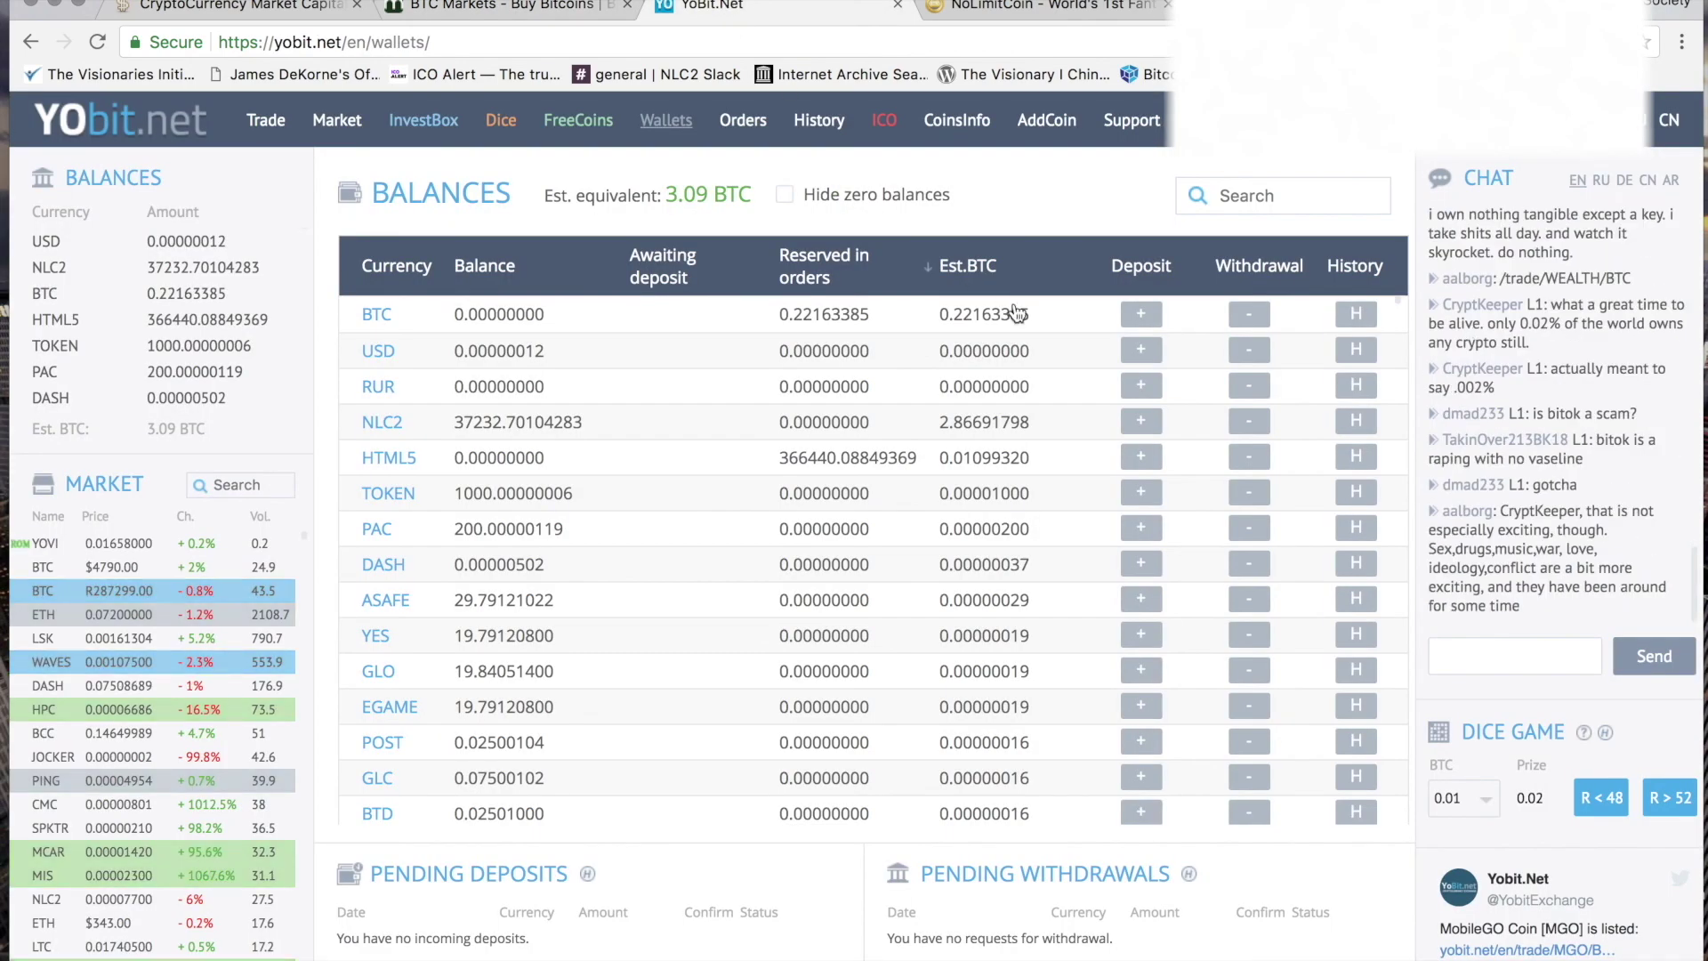
{"action": "left_click", "coordinate": [454, 8]}
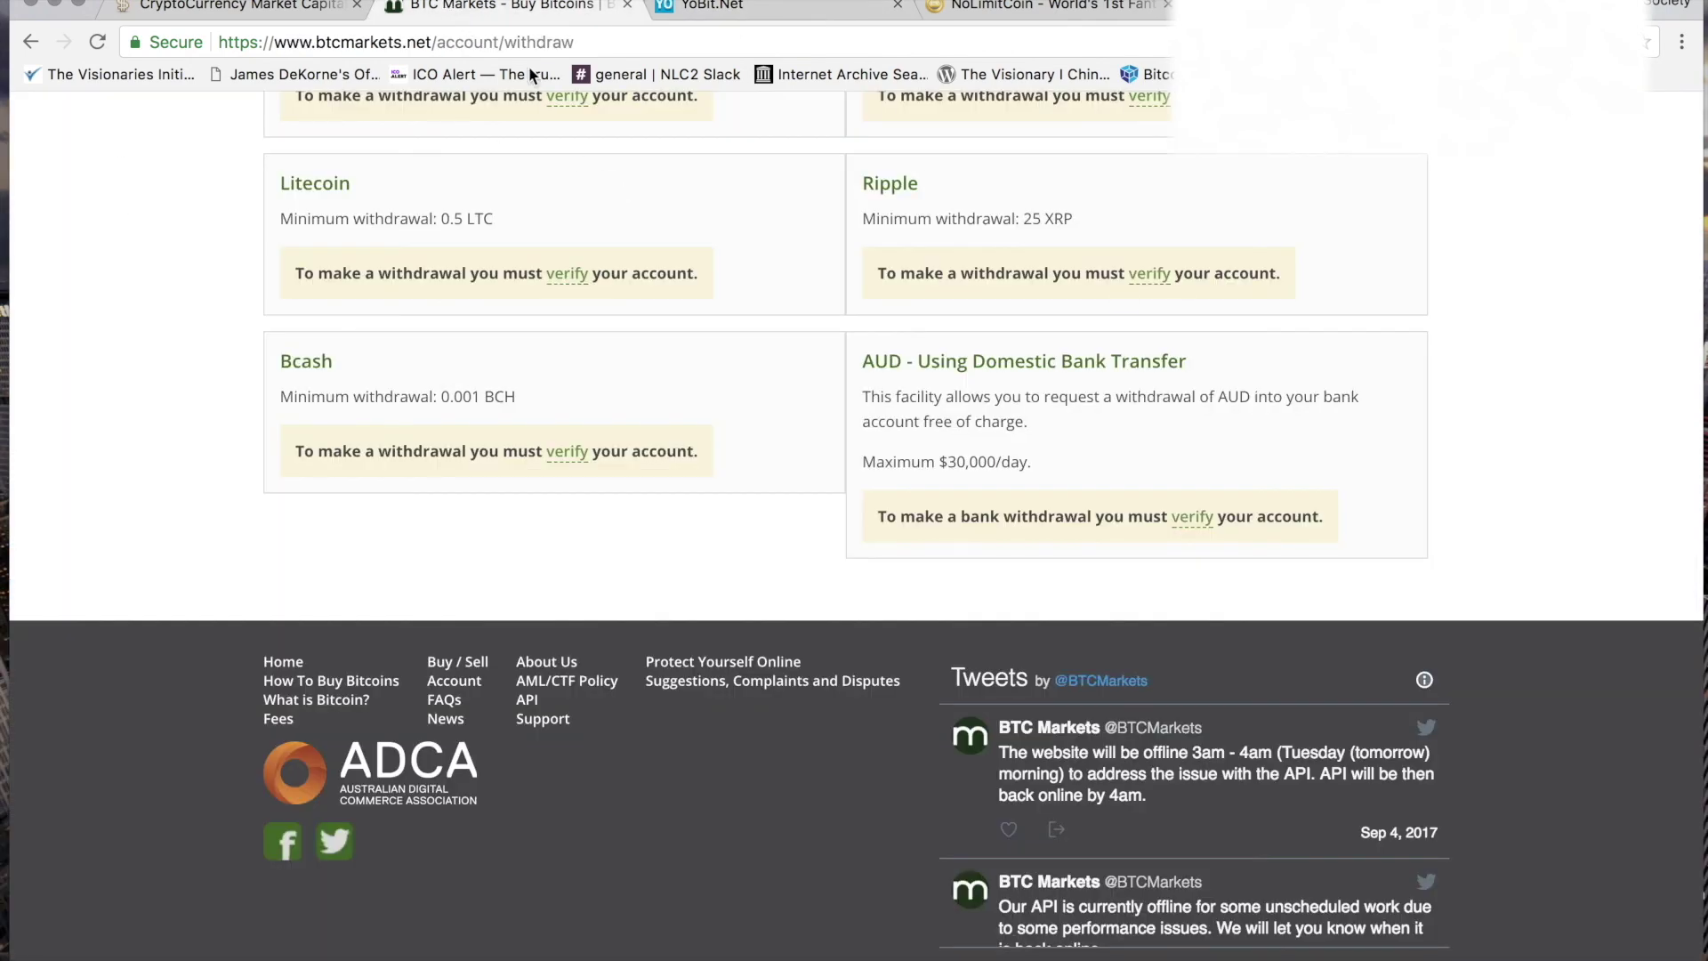
Switch to YoBit, search the market list for "nlc" and open the NLC2/BTC trading page
{"action": "left_click", "coordinate": [773, 7]}
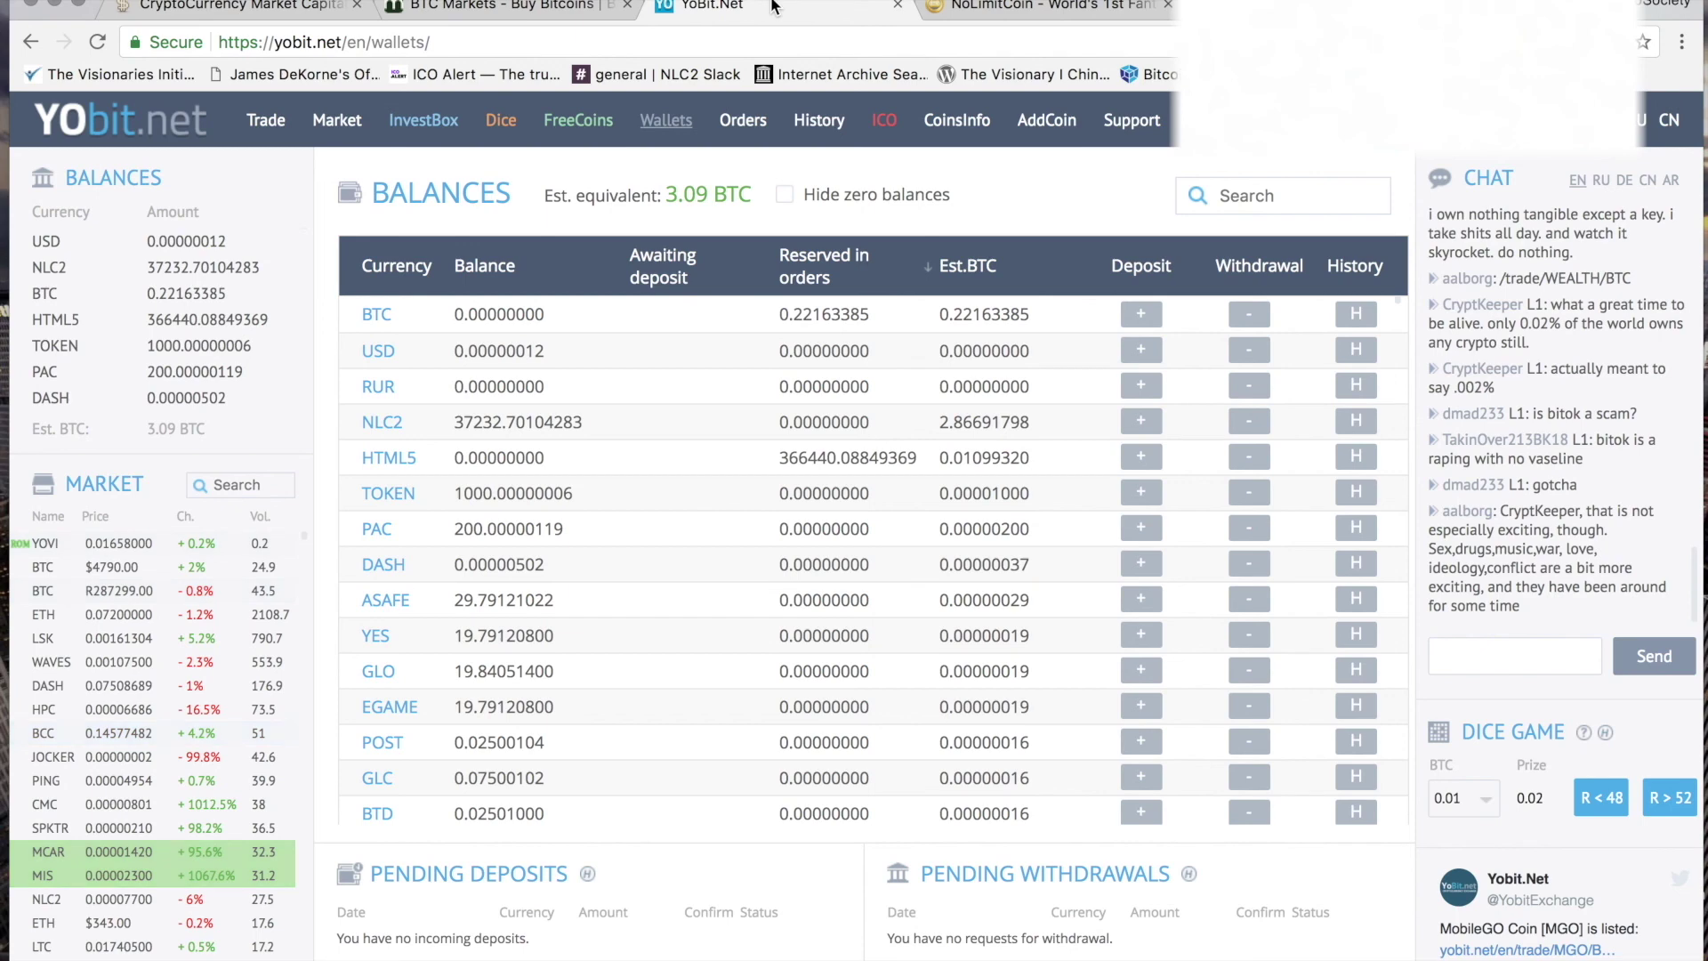
{"action": "left_click", "coordinate": [246, 483]}
{"action": "type", "text": "nlc"}
{"action": "left_click", "coordinate": [174, 553]}
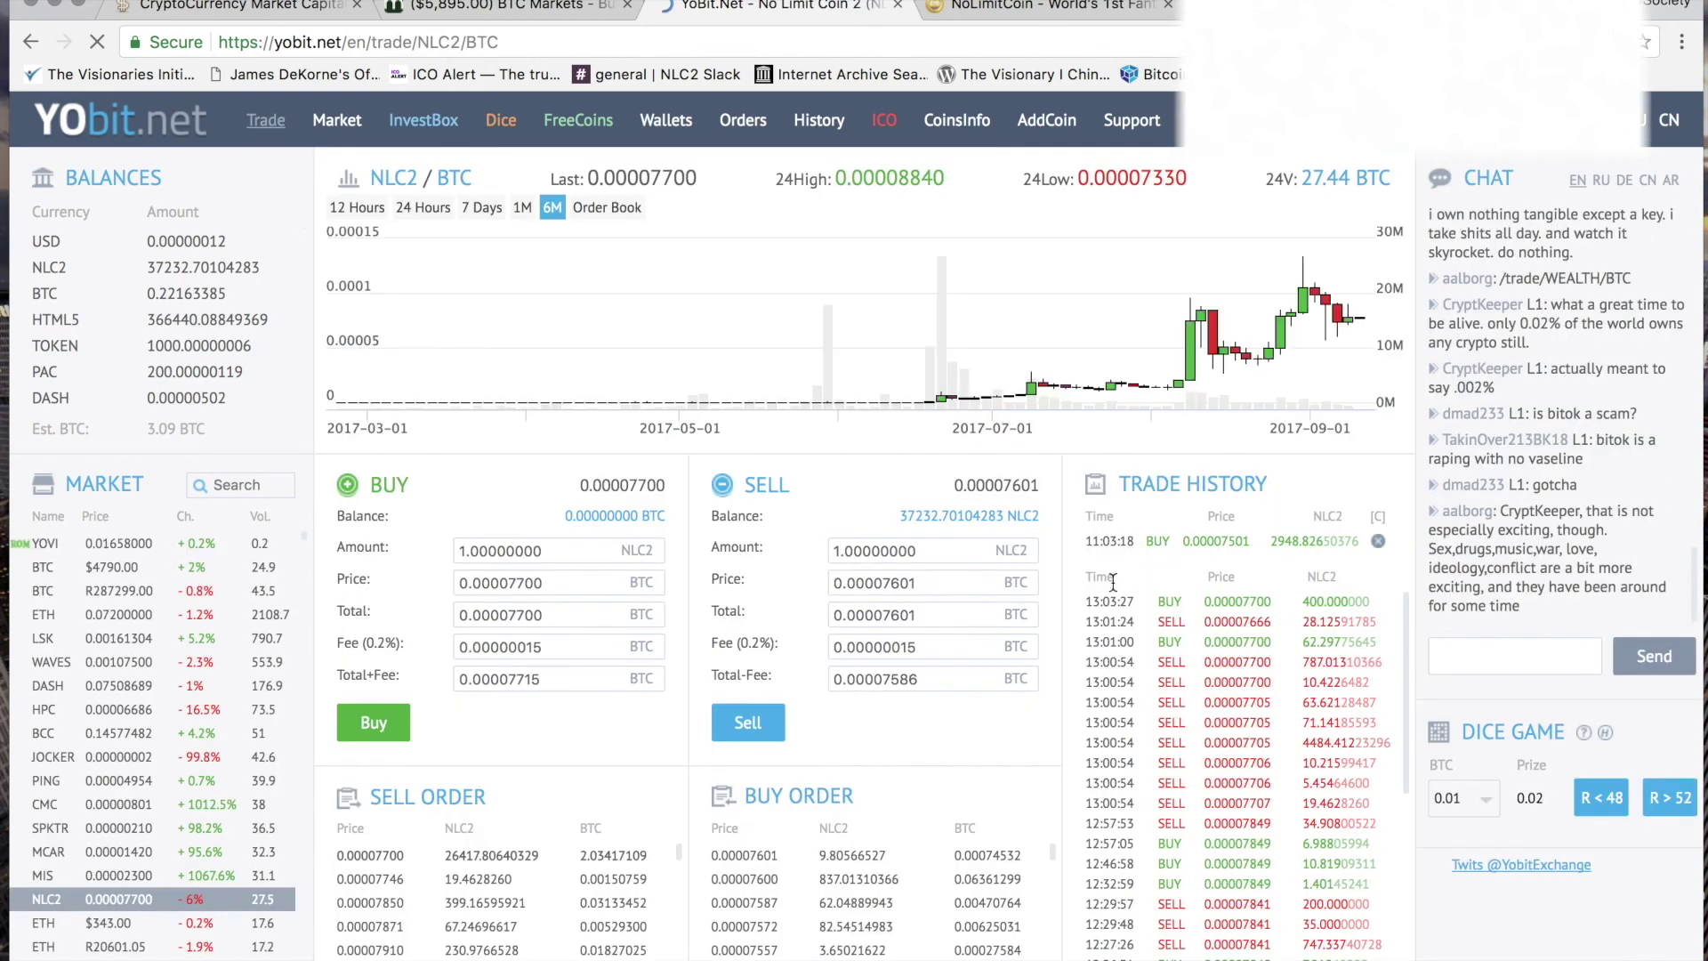
Set the NLC2 Sell amount to 13000
{"action": "left_click_drag", "start_coordinate": [977, 552], "coordinate": [696, 549]}
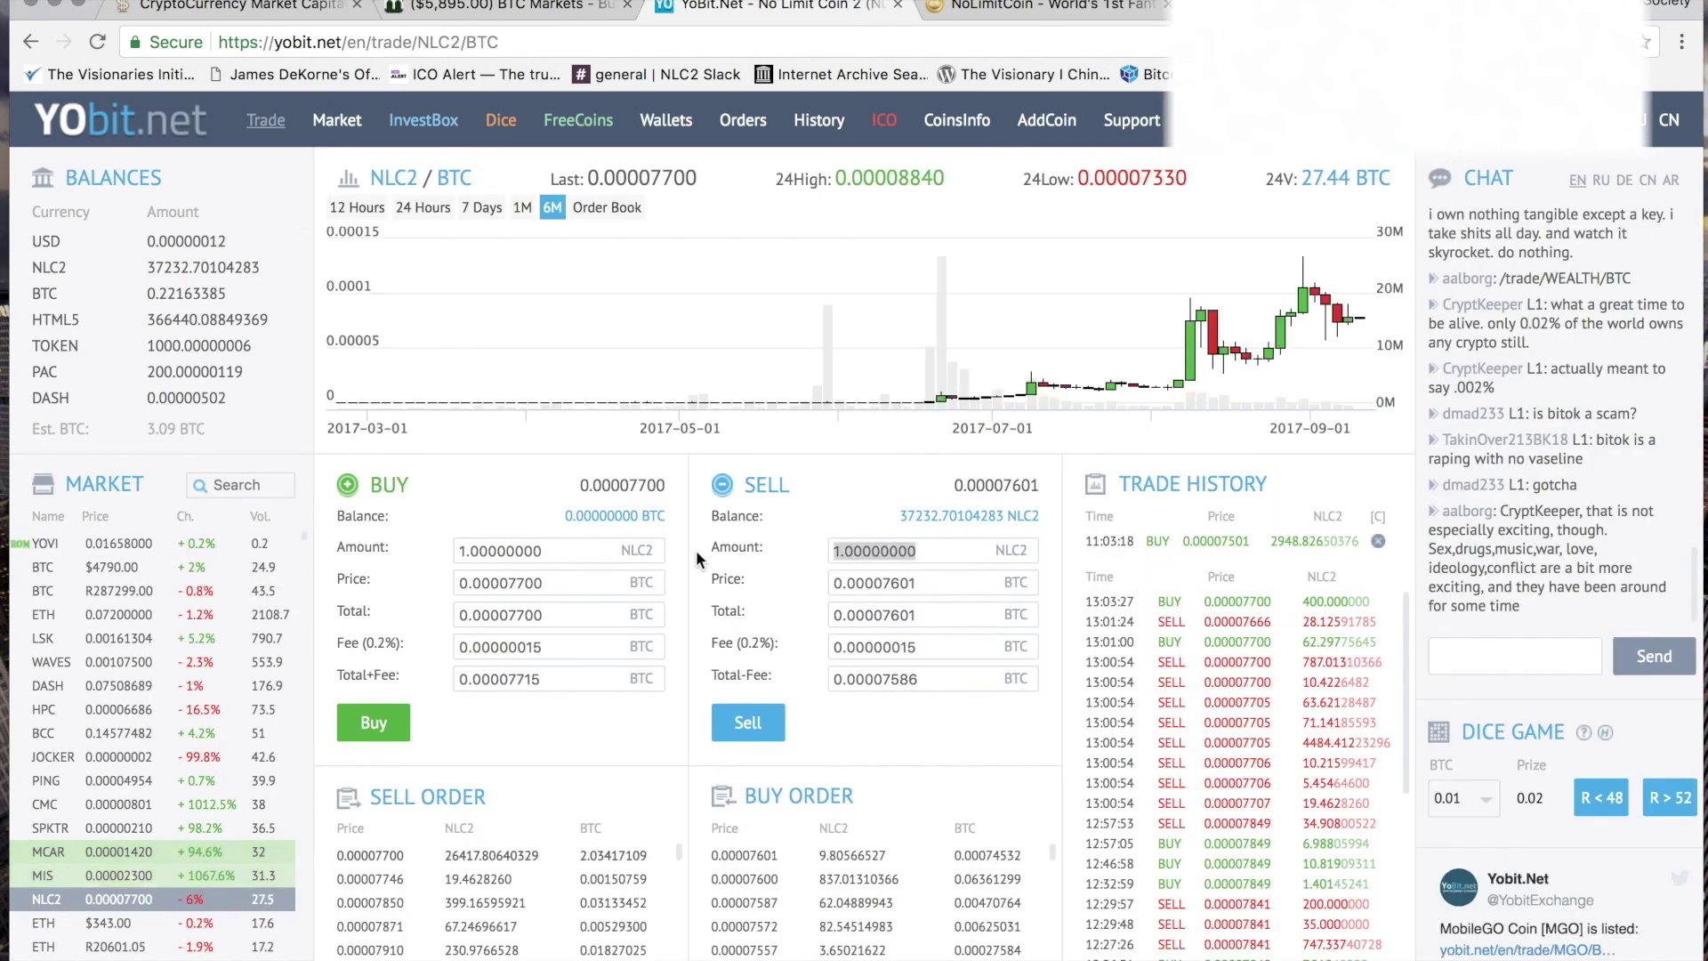
{"action": "type", "text": "13000"}
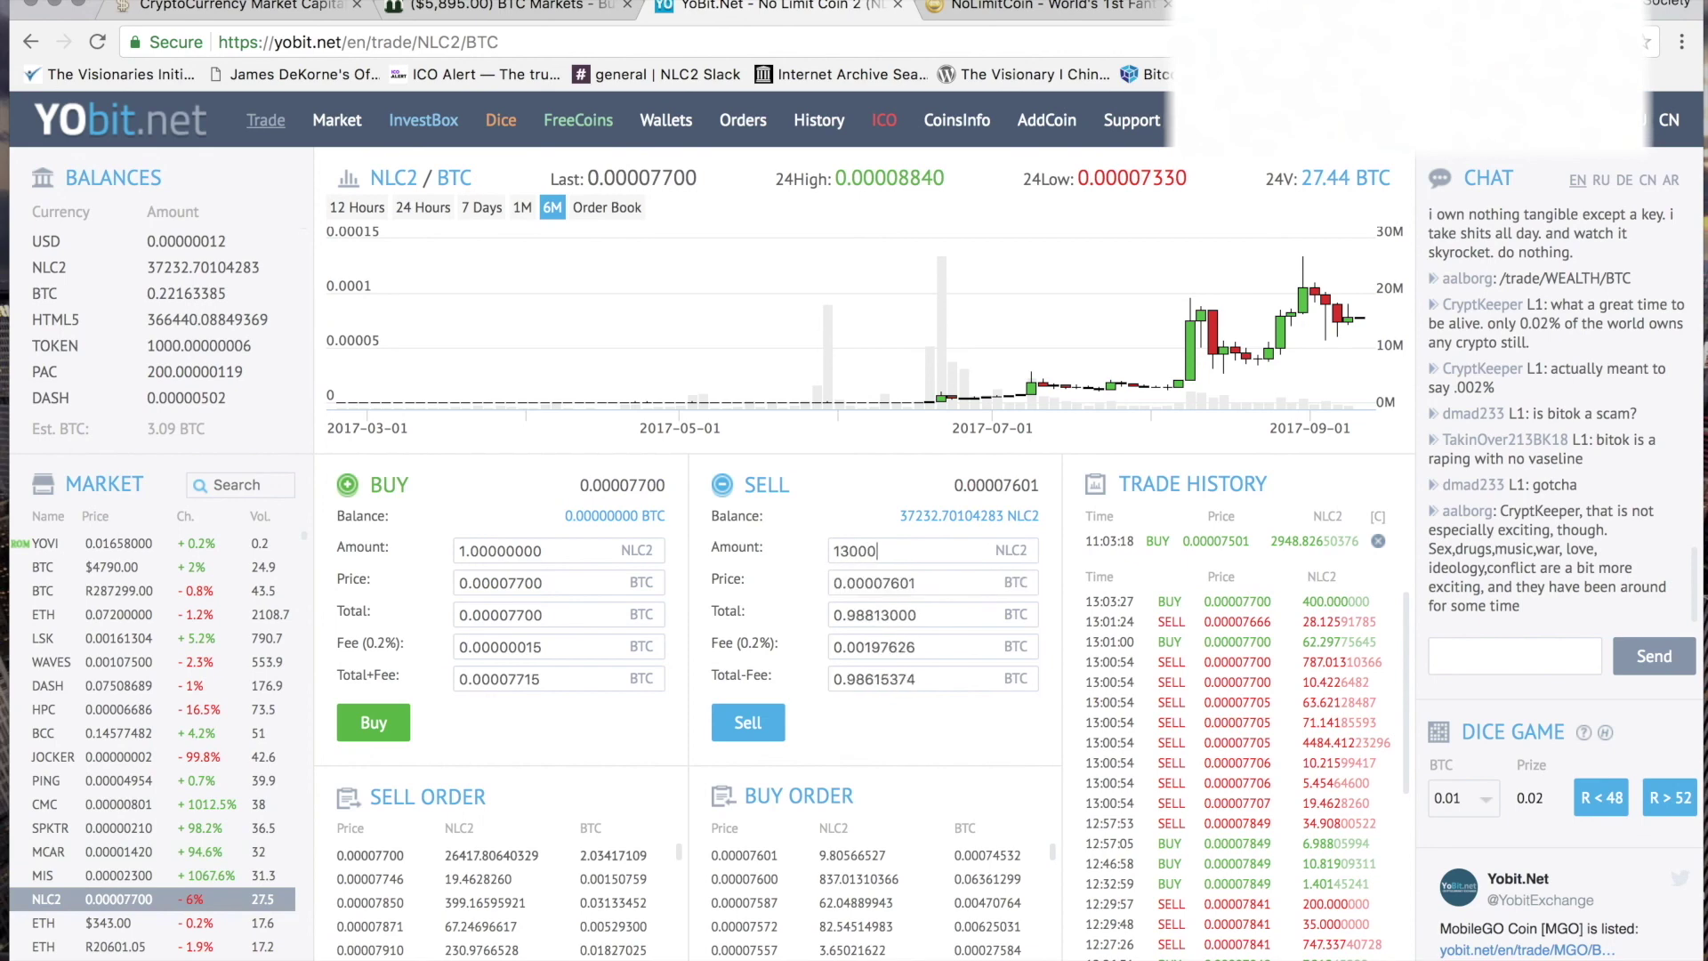
{"action": "left_click_drag", "start_coordinate": [889, 551], "coordinate": [664, 522]}
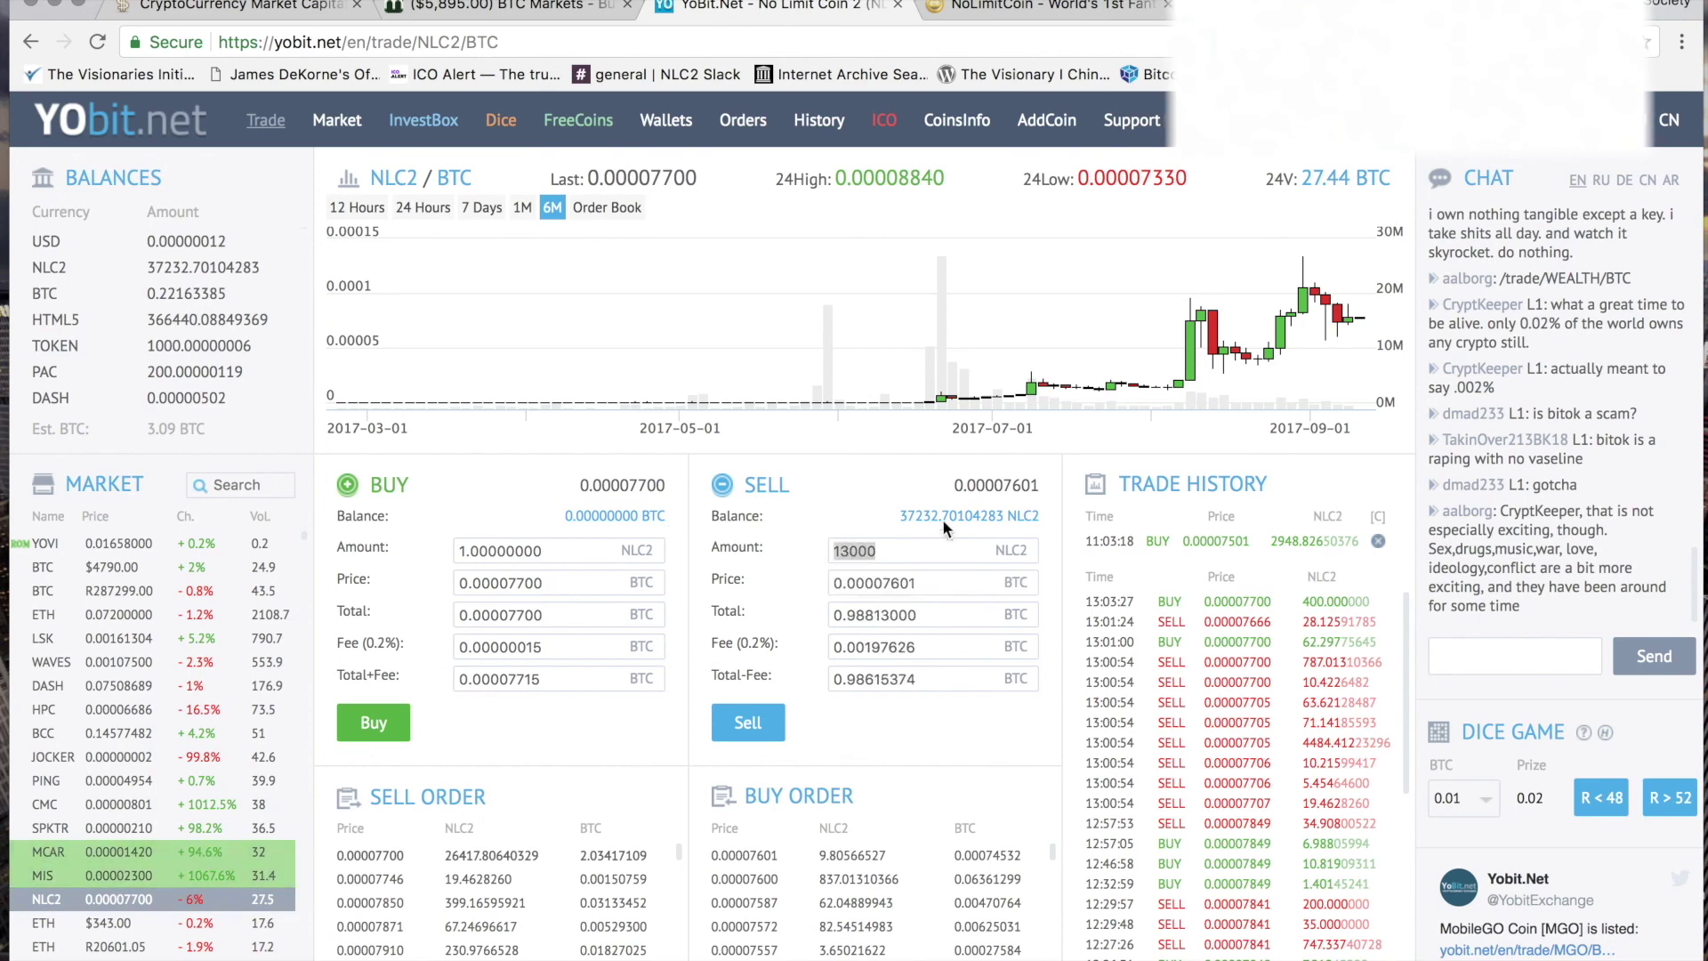
Switch to the NoLimitCoin website, open the downloaded NoLimitCoin-Qt disk image and launch the wallet from it
{"action": "left_click", "coordinate": [1012, 9]}
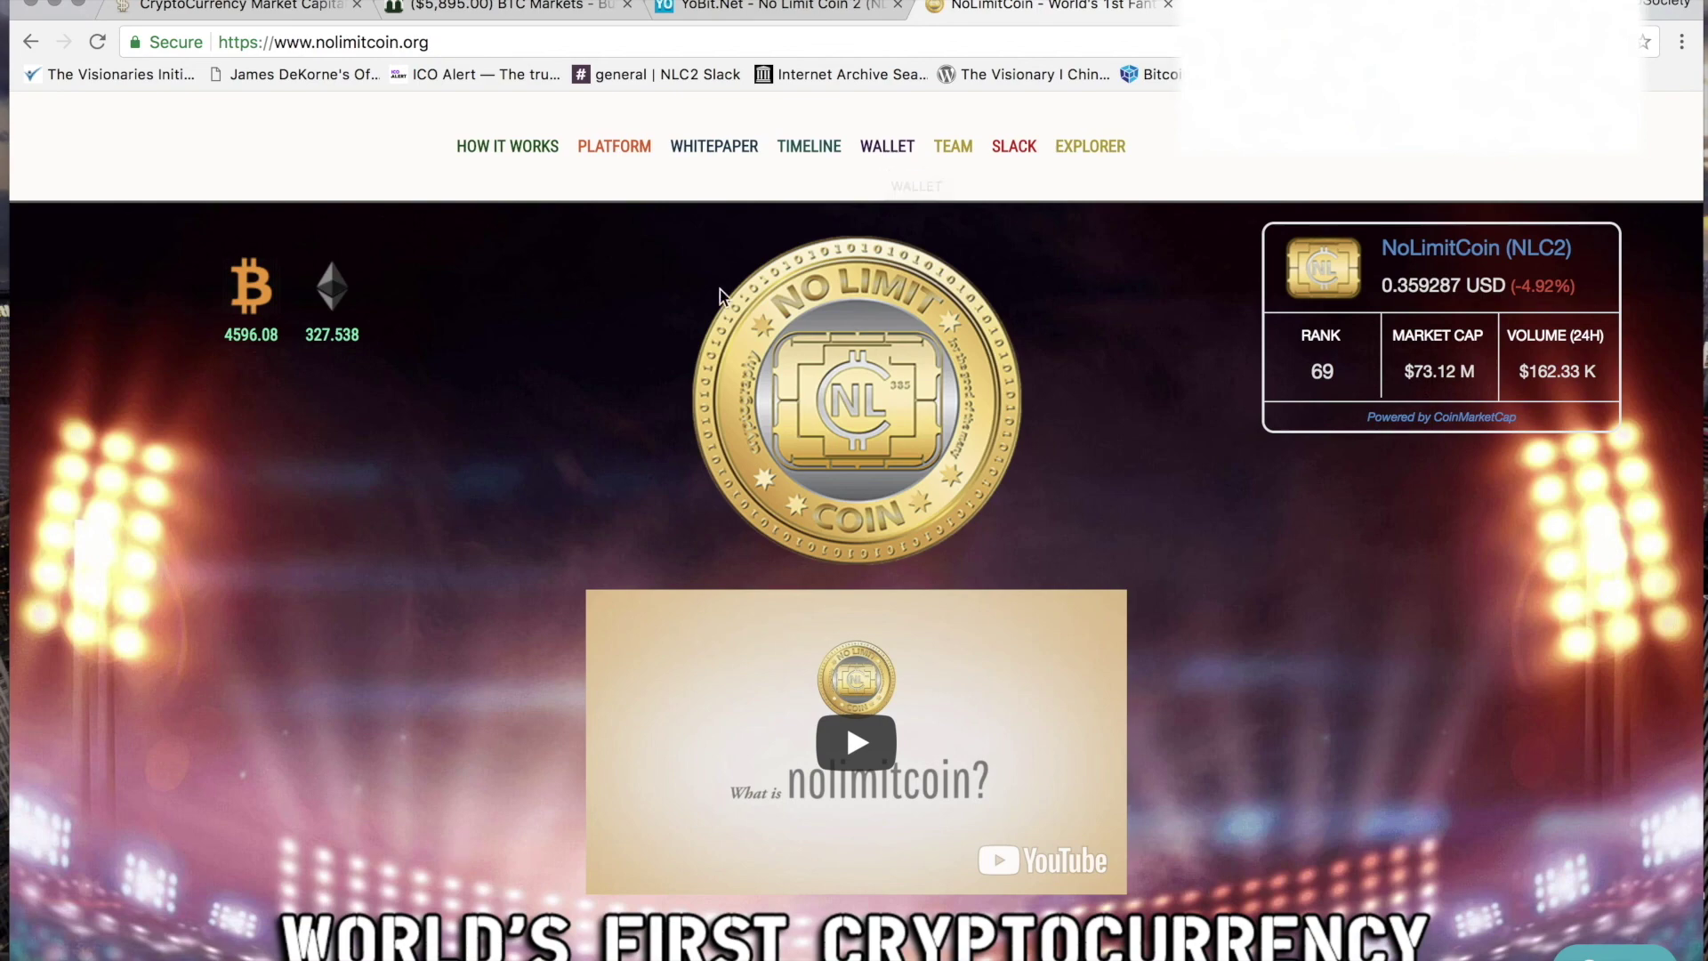
{"action": "left_click", "coordinate": [1214, 936]}
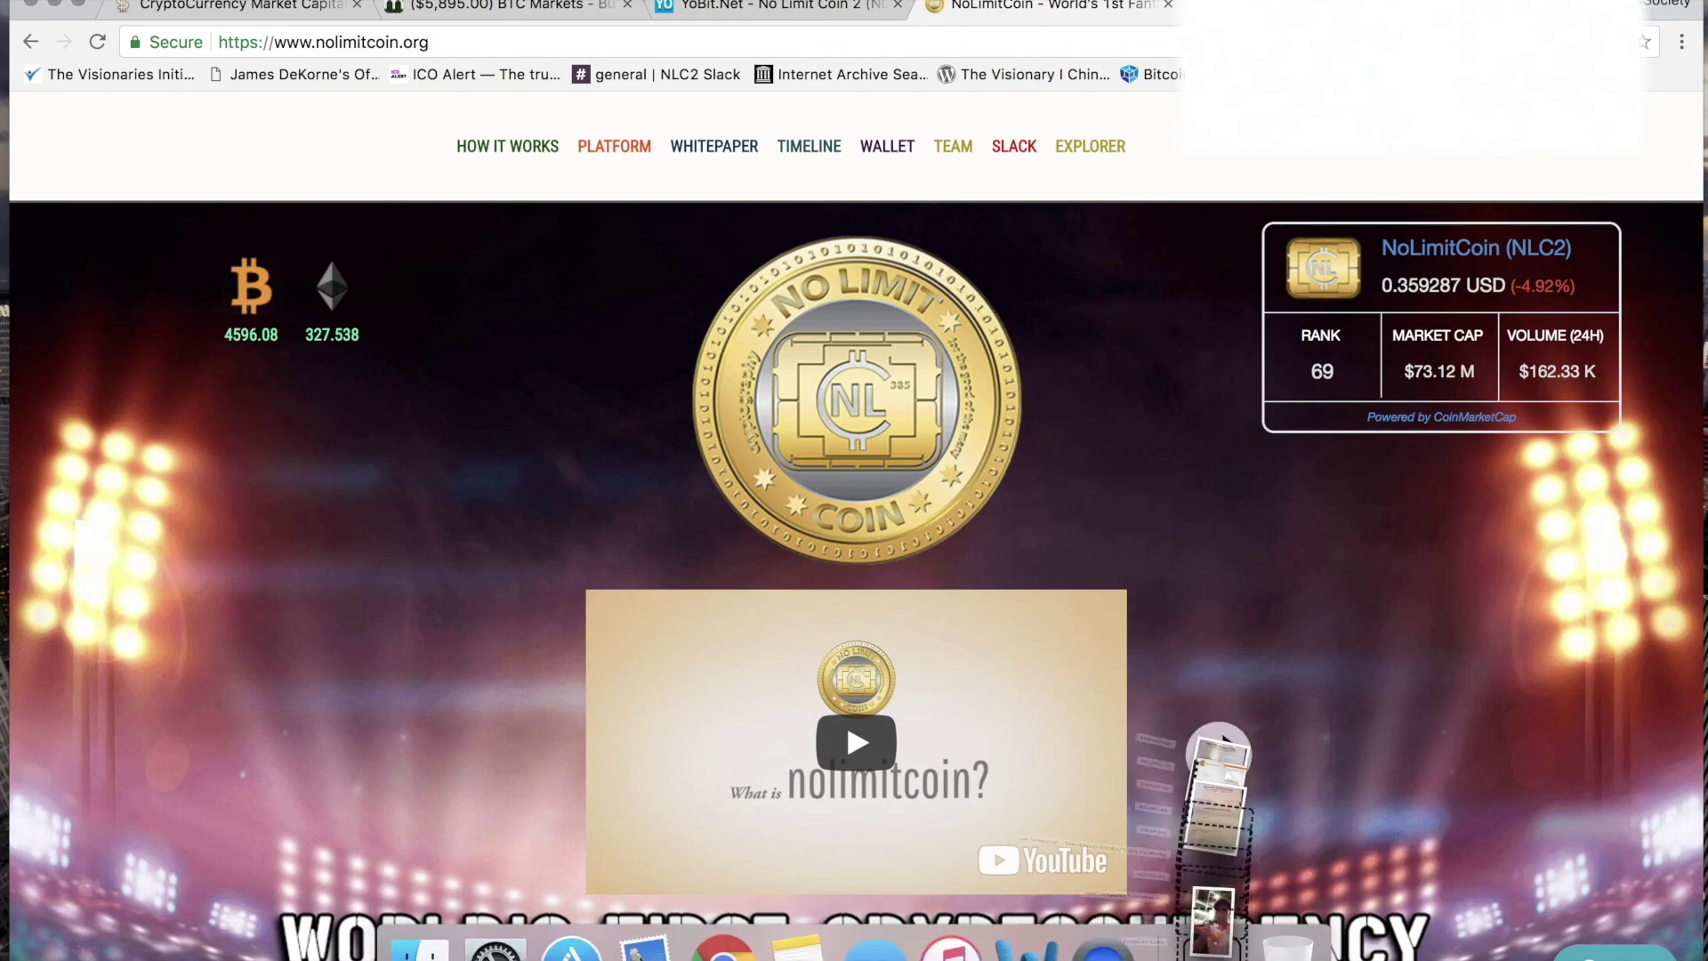
{"action": "left_click", "coordinate": [1226, 881]}
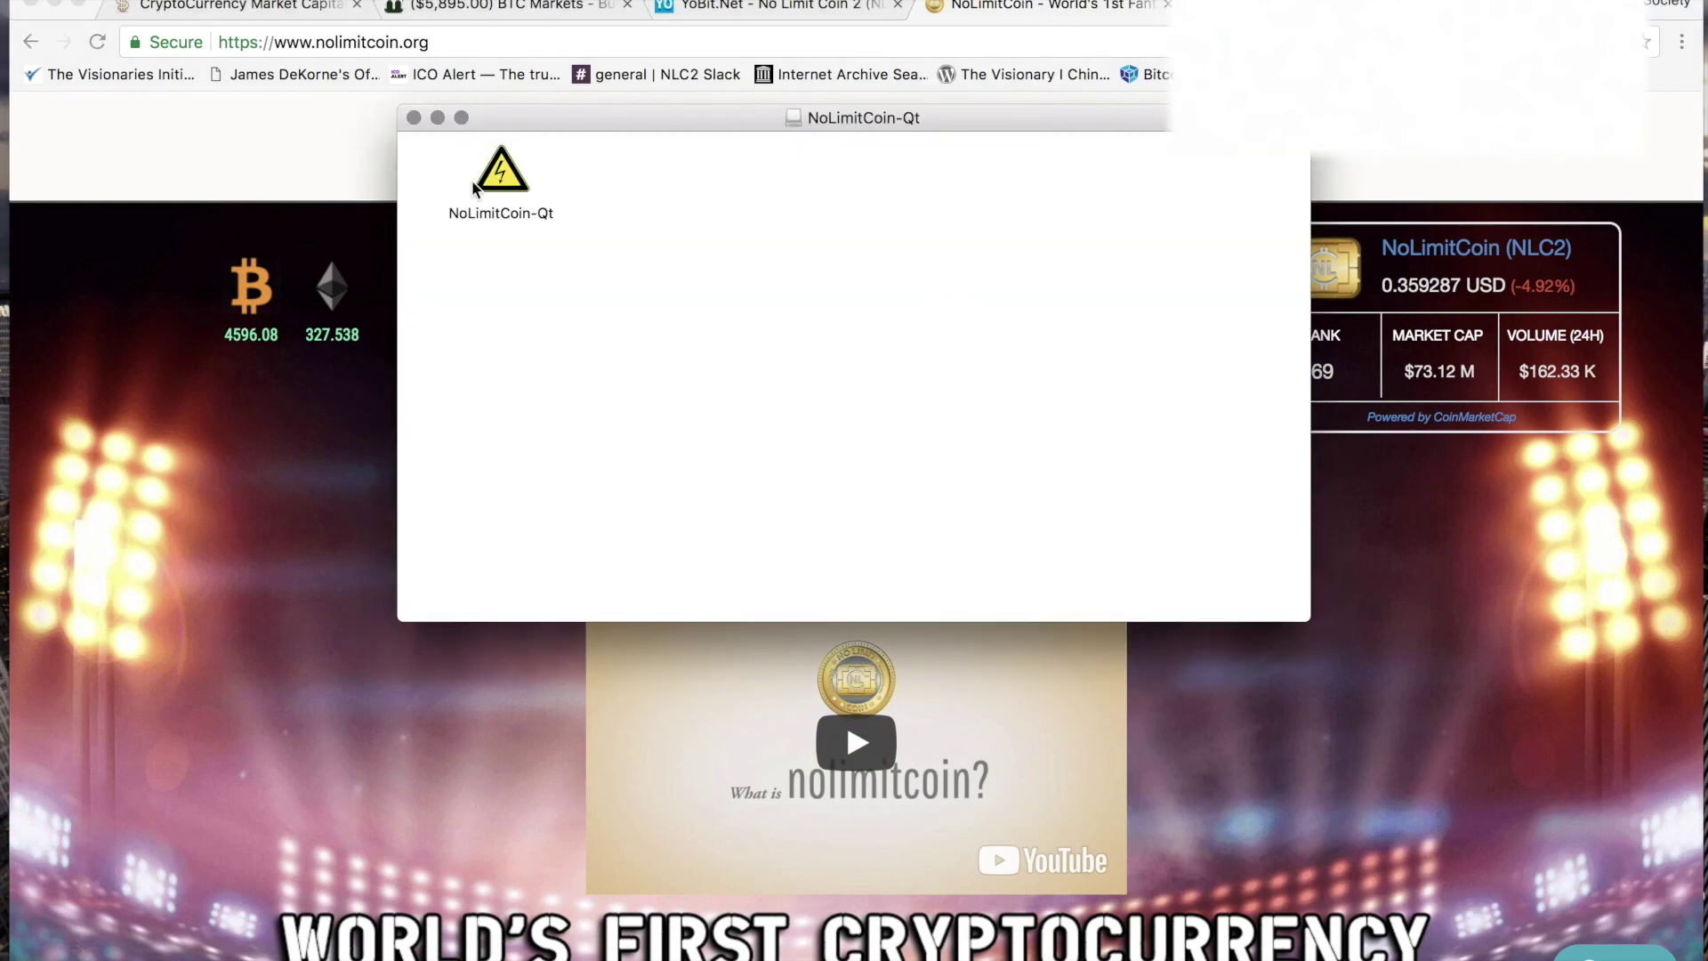
{"action": "double_click", "coordinate": [505, 178]}
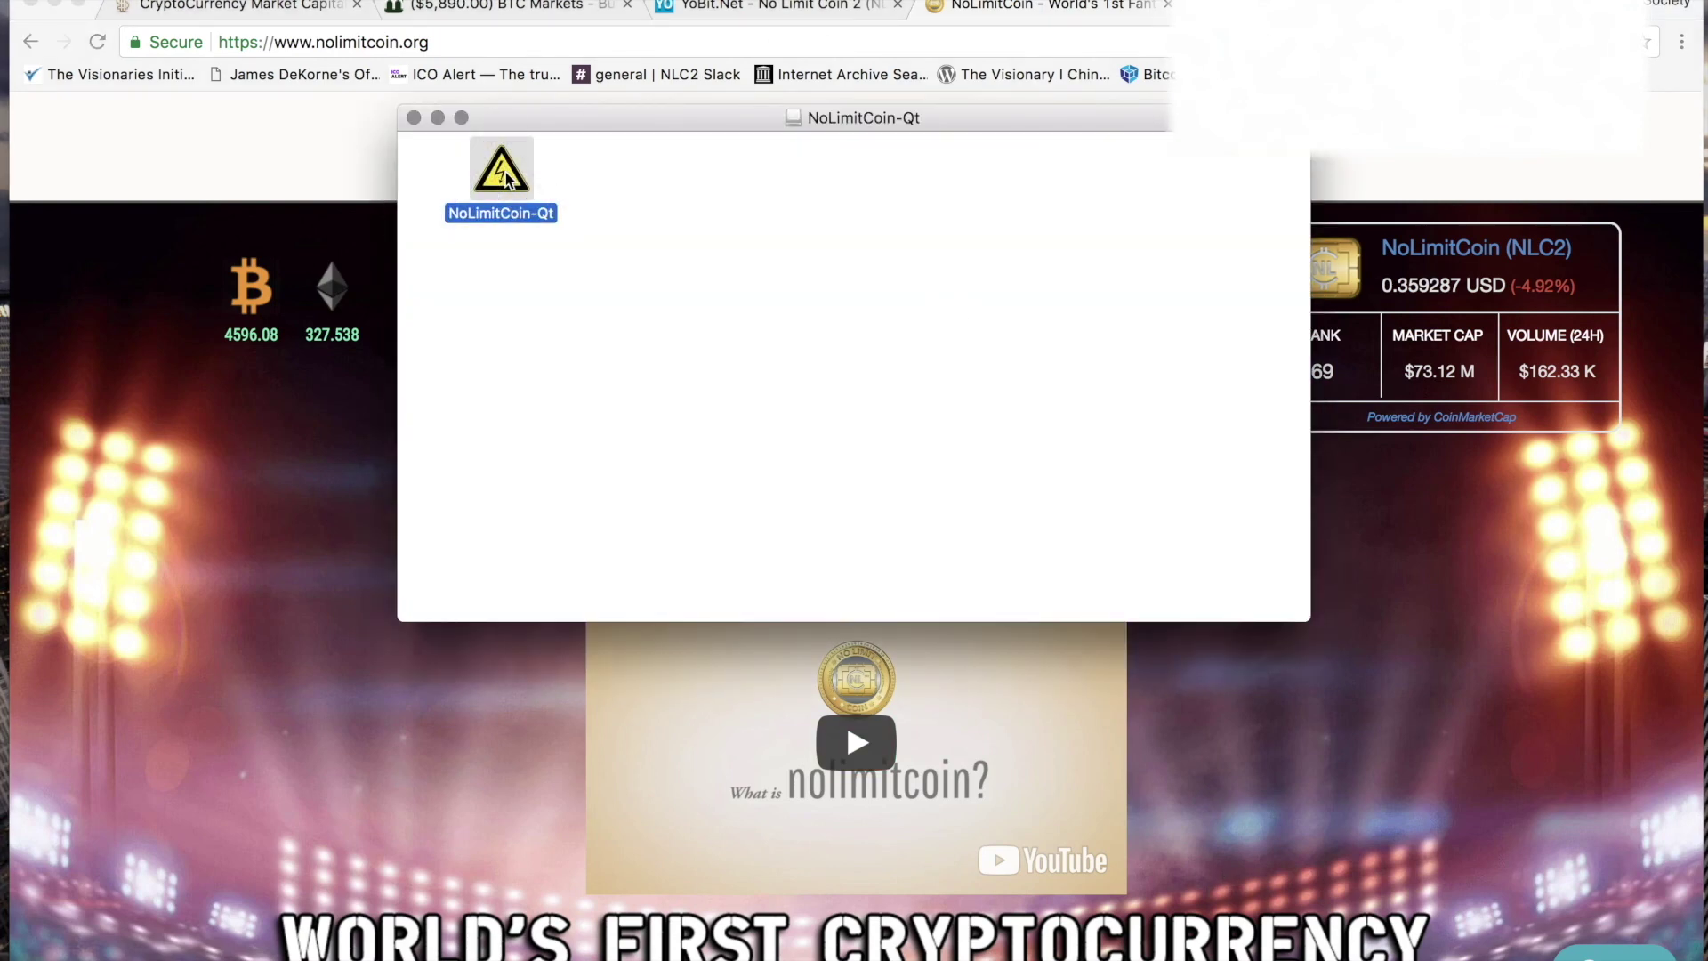
{"action": "left_click", "coordinate": [1056, 388]}
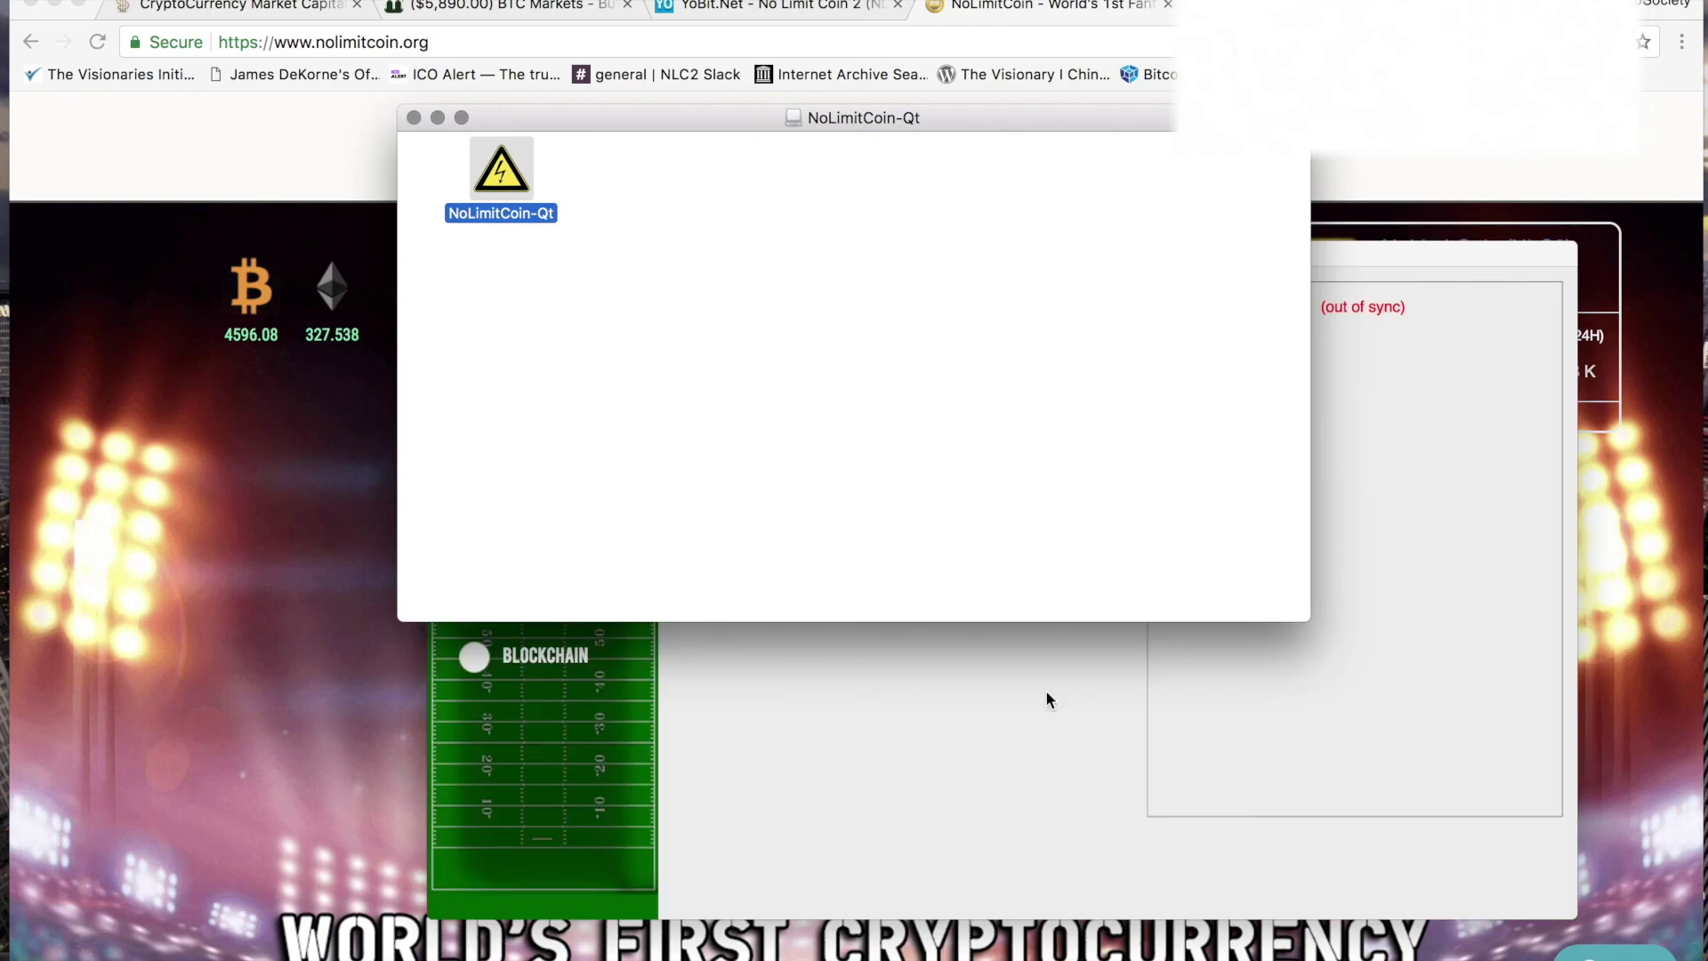
{"action": "left_click", "coordinate": [1052, 752]}
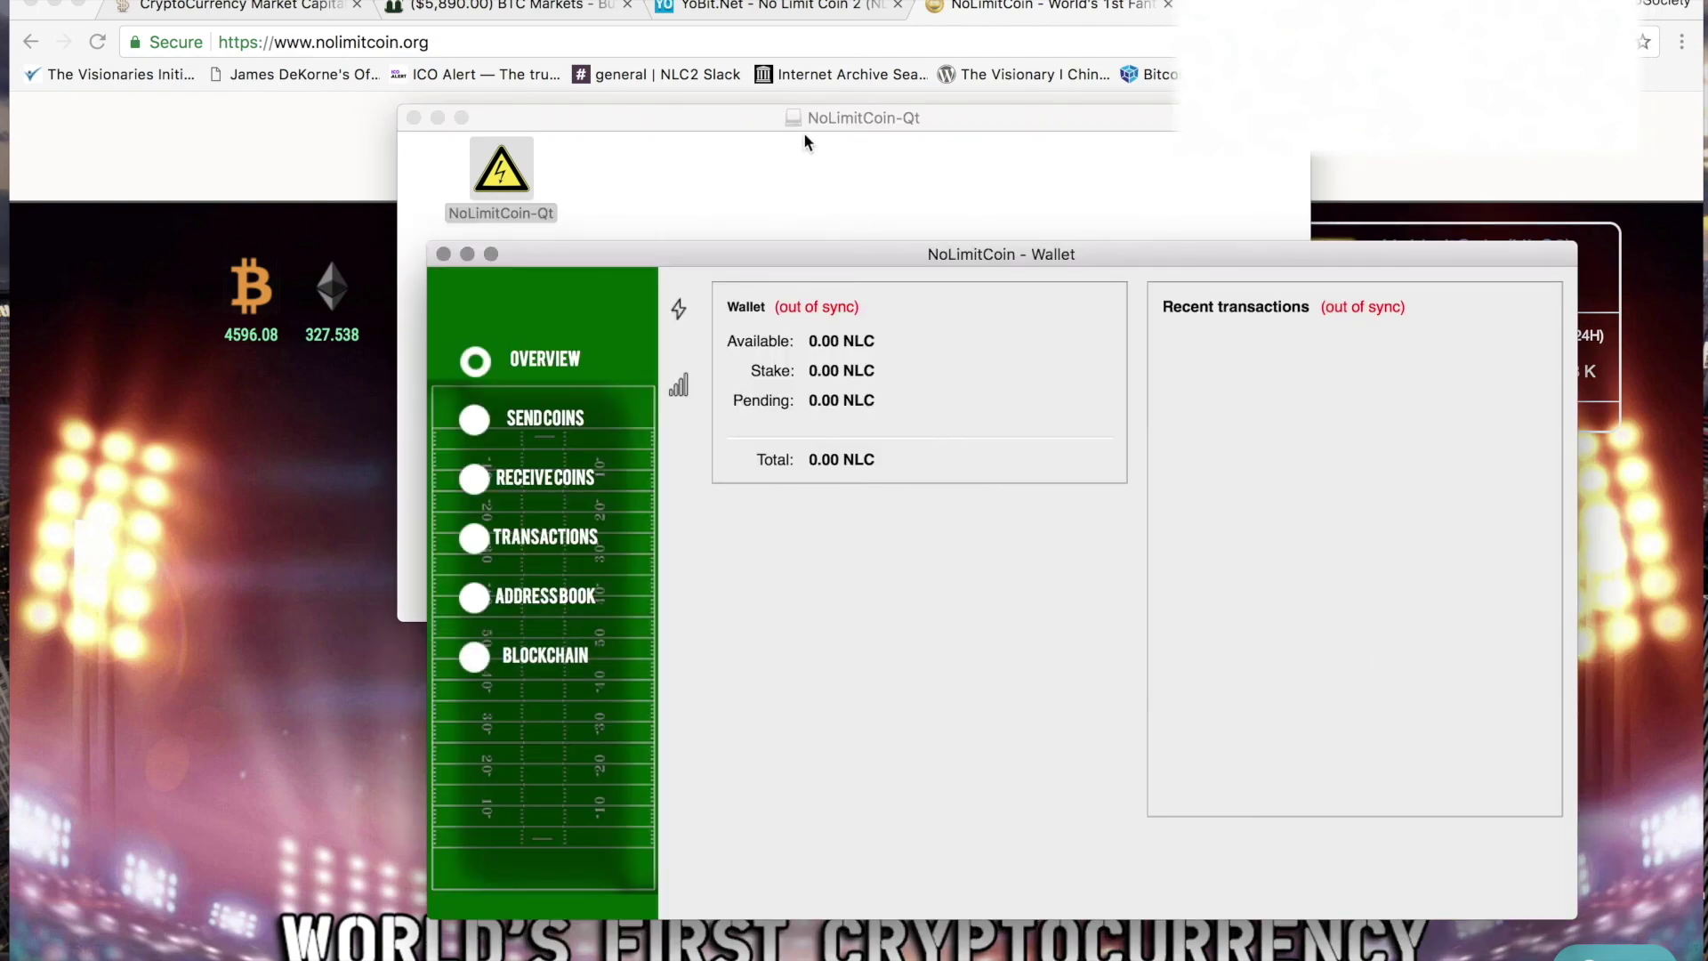
Bring the NoLimitCoin wallet back into view and examine its sync status and available balance
{"action": "left_click", "coordinate": [765, 8]}
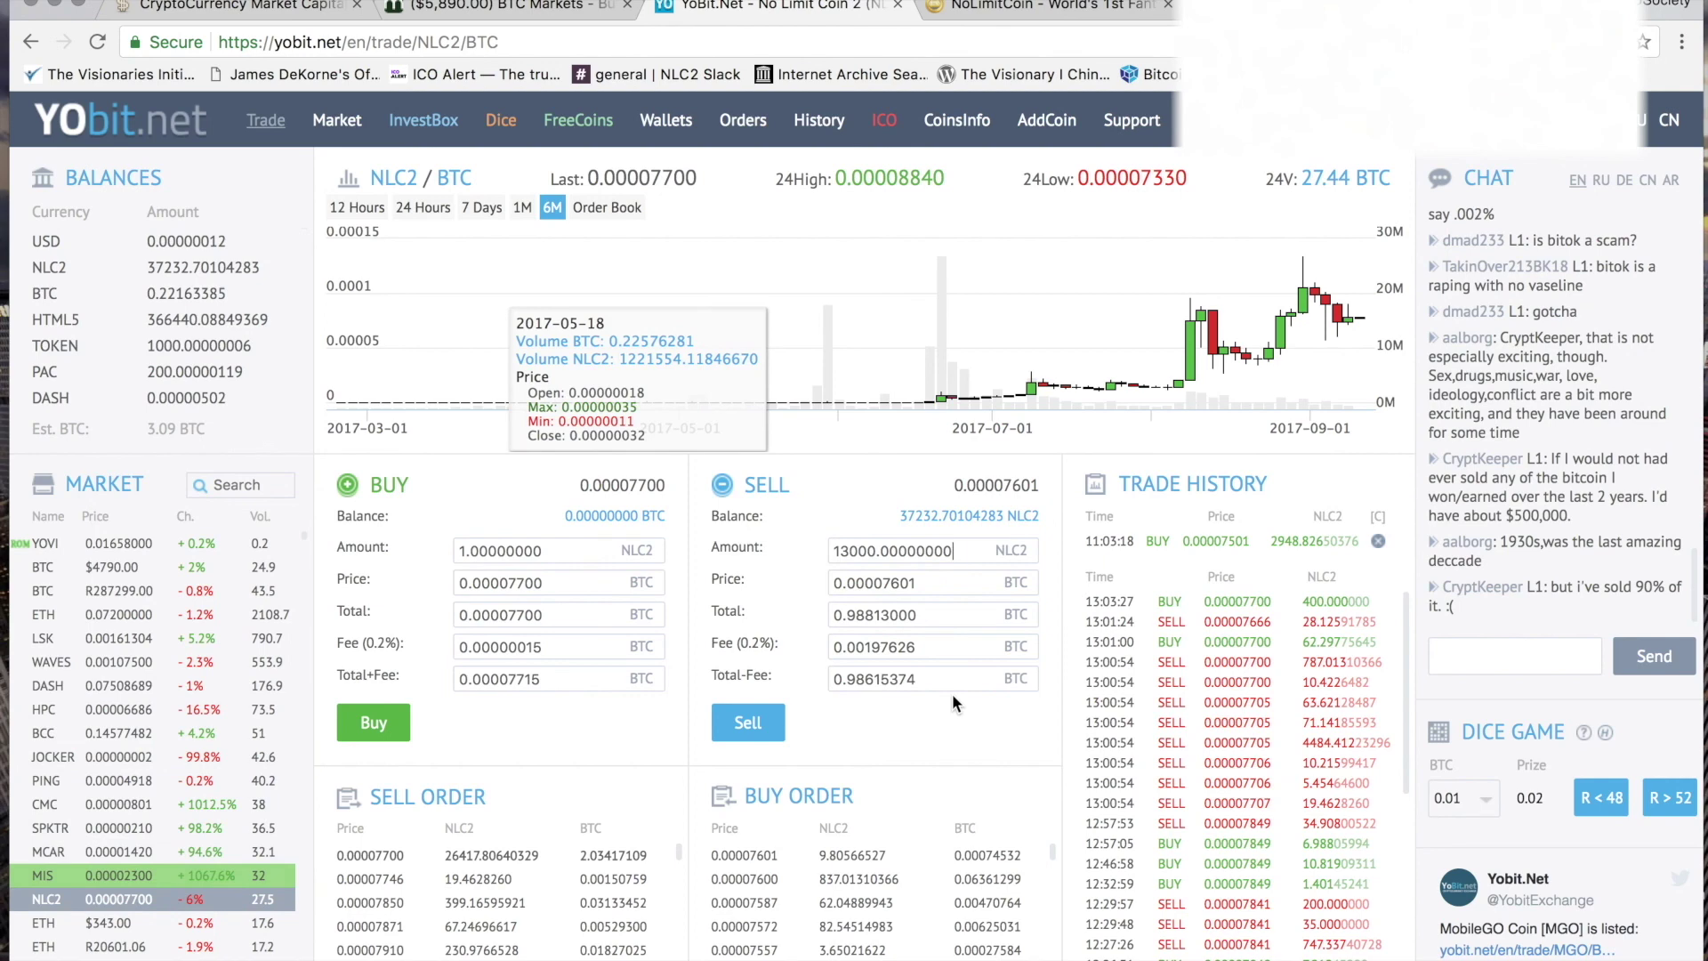
{"action": "key", "text": "ctrl+Tab"}
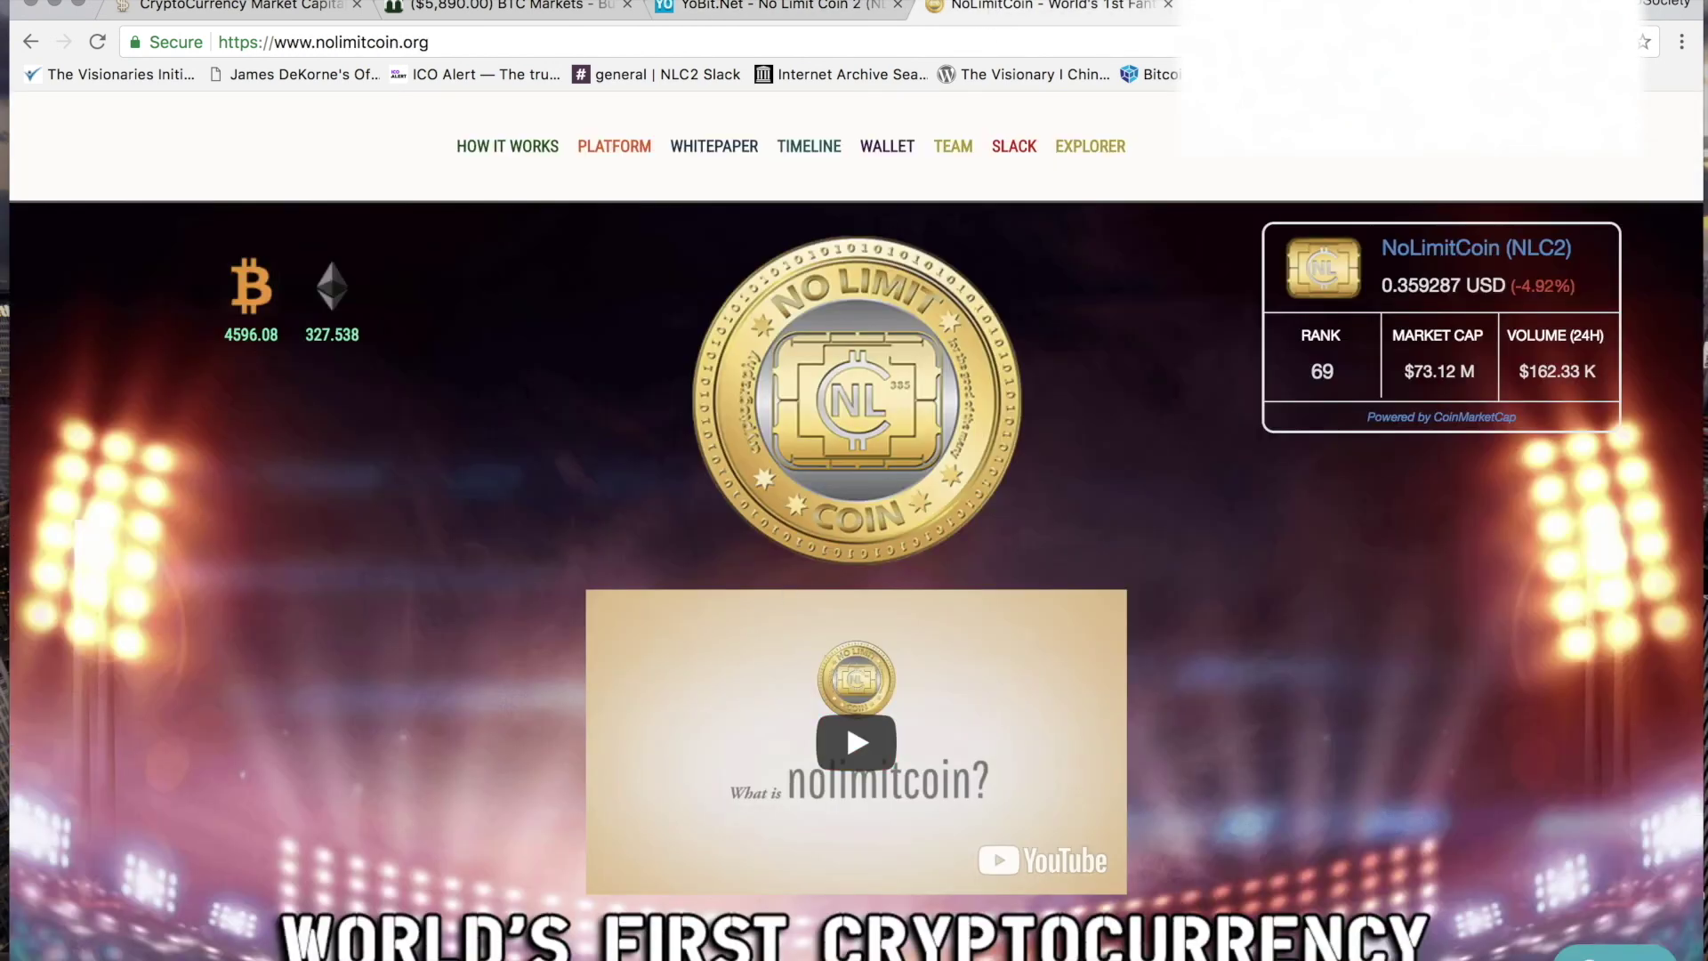
{"action": "left_click", "coordinate": [1142, 941]}
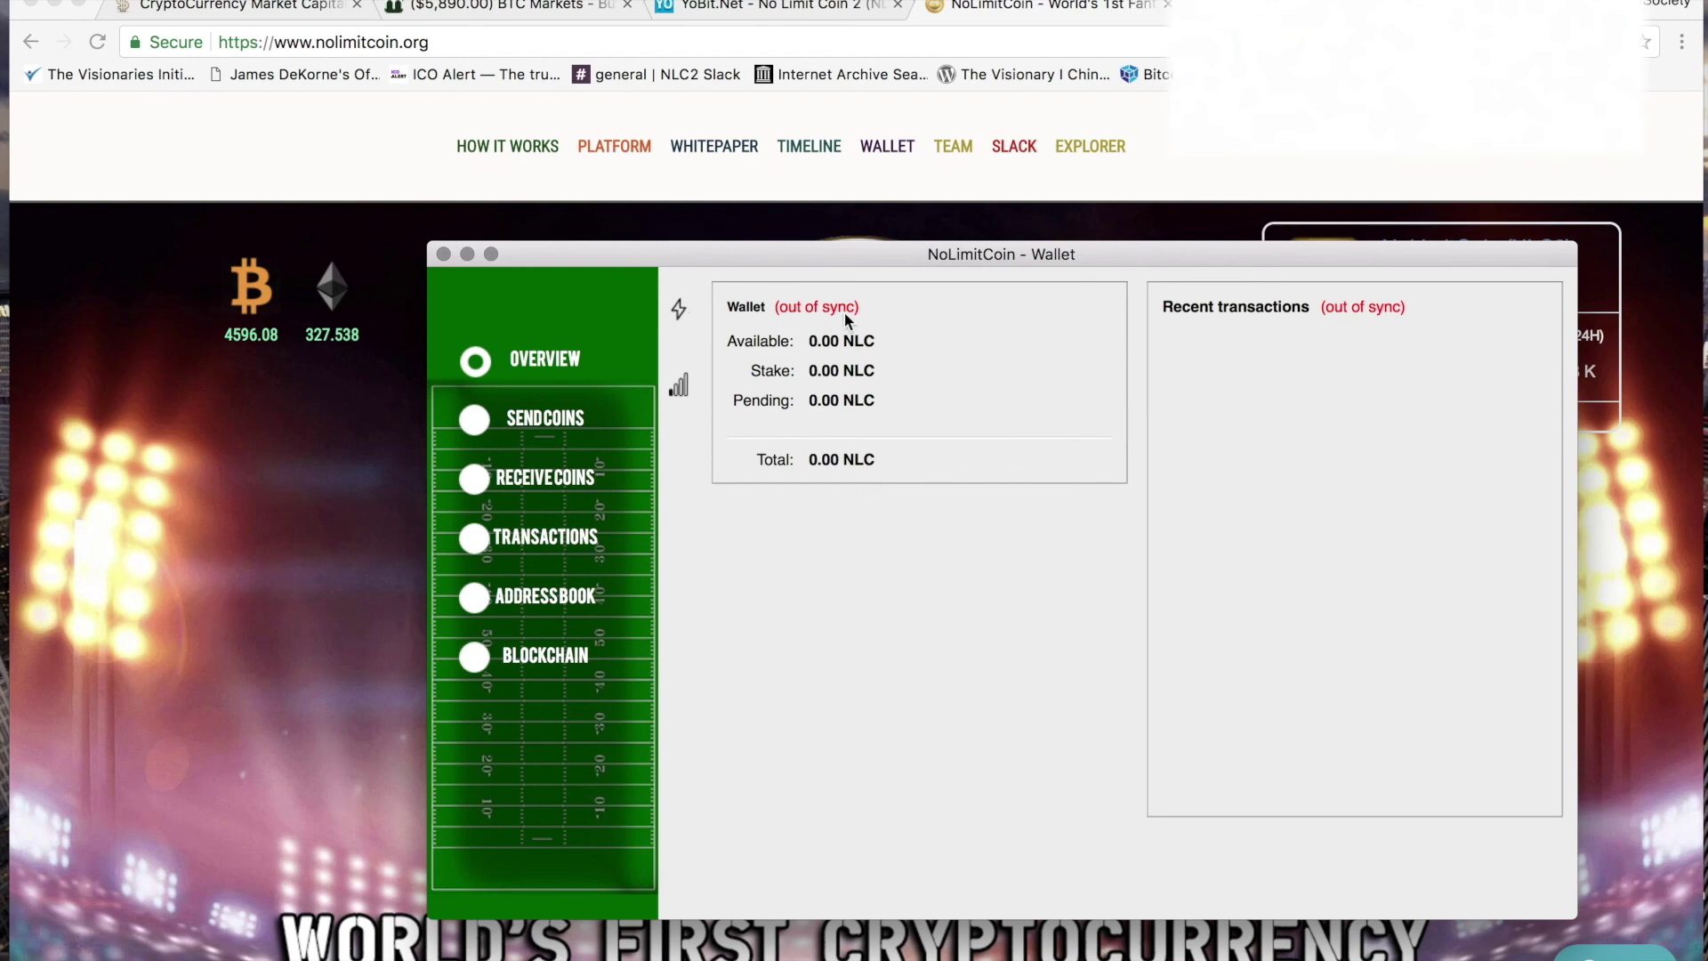
{"action": "mouse_move", "coordinate": [820, 316]}
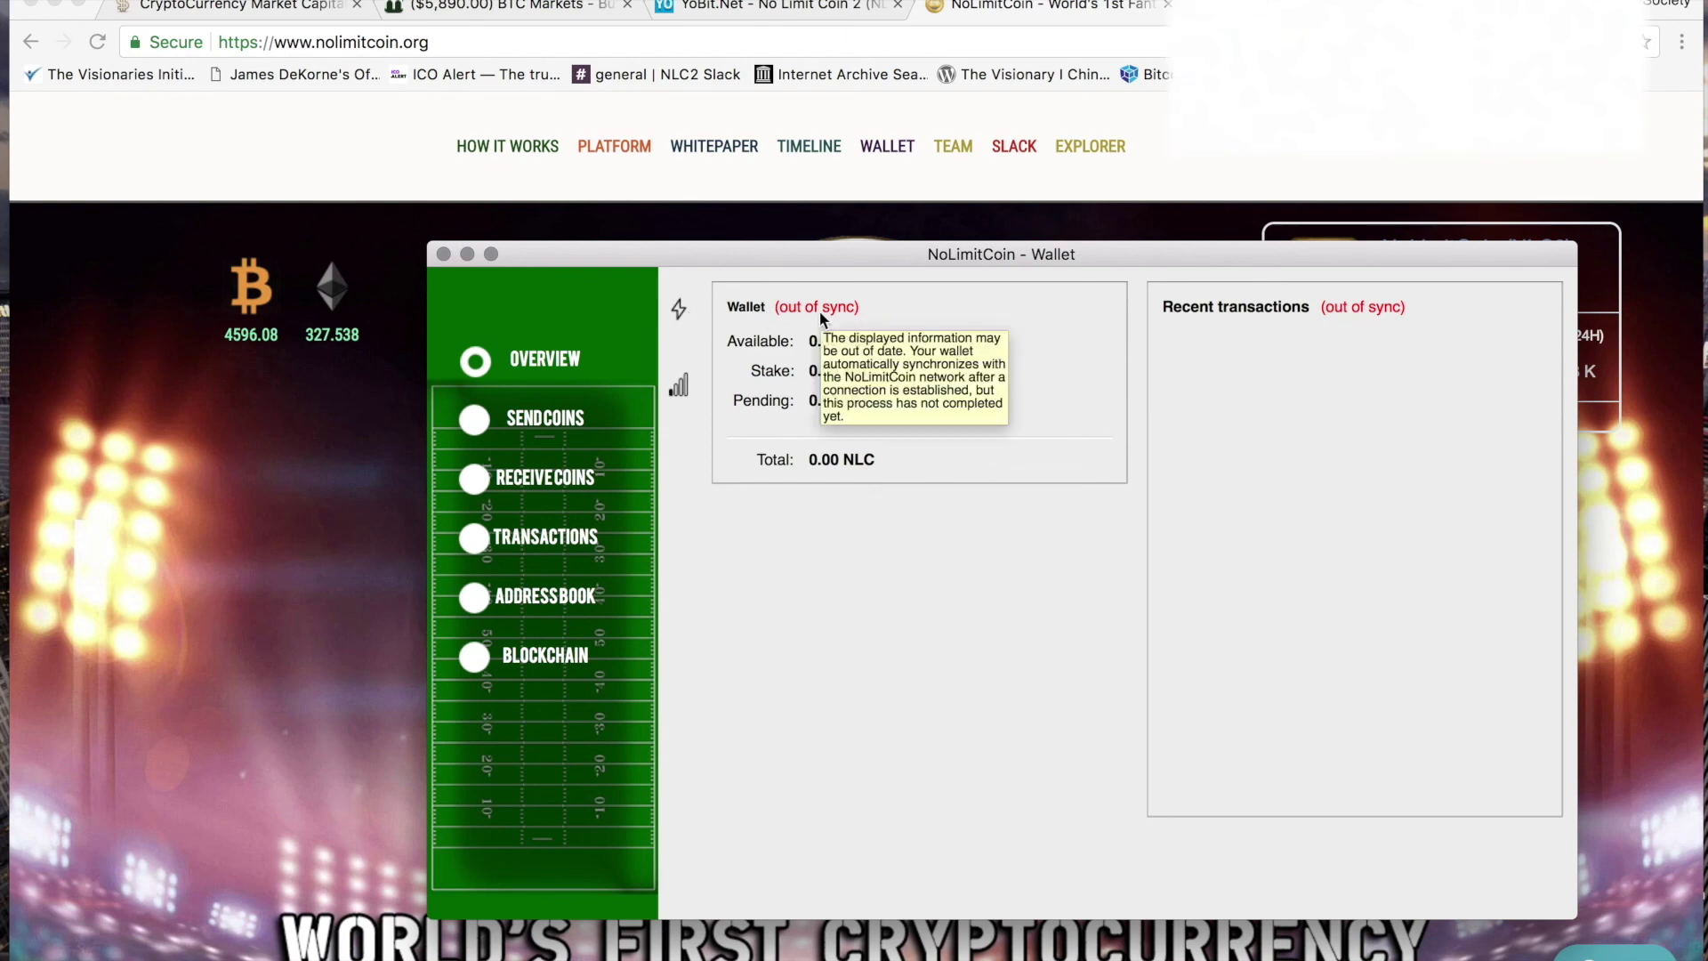
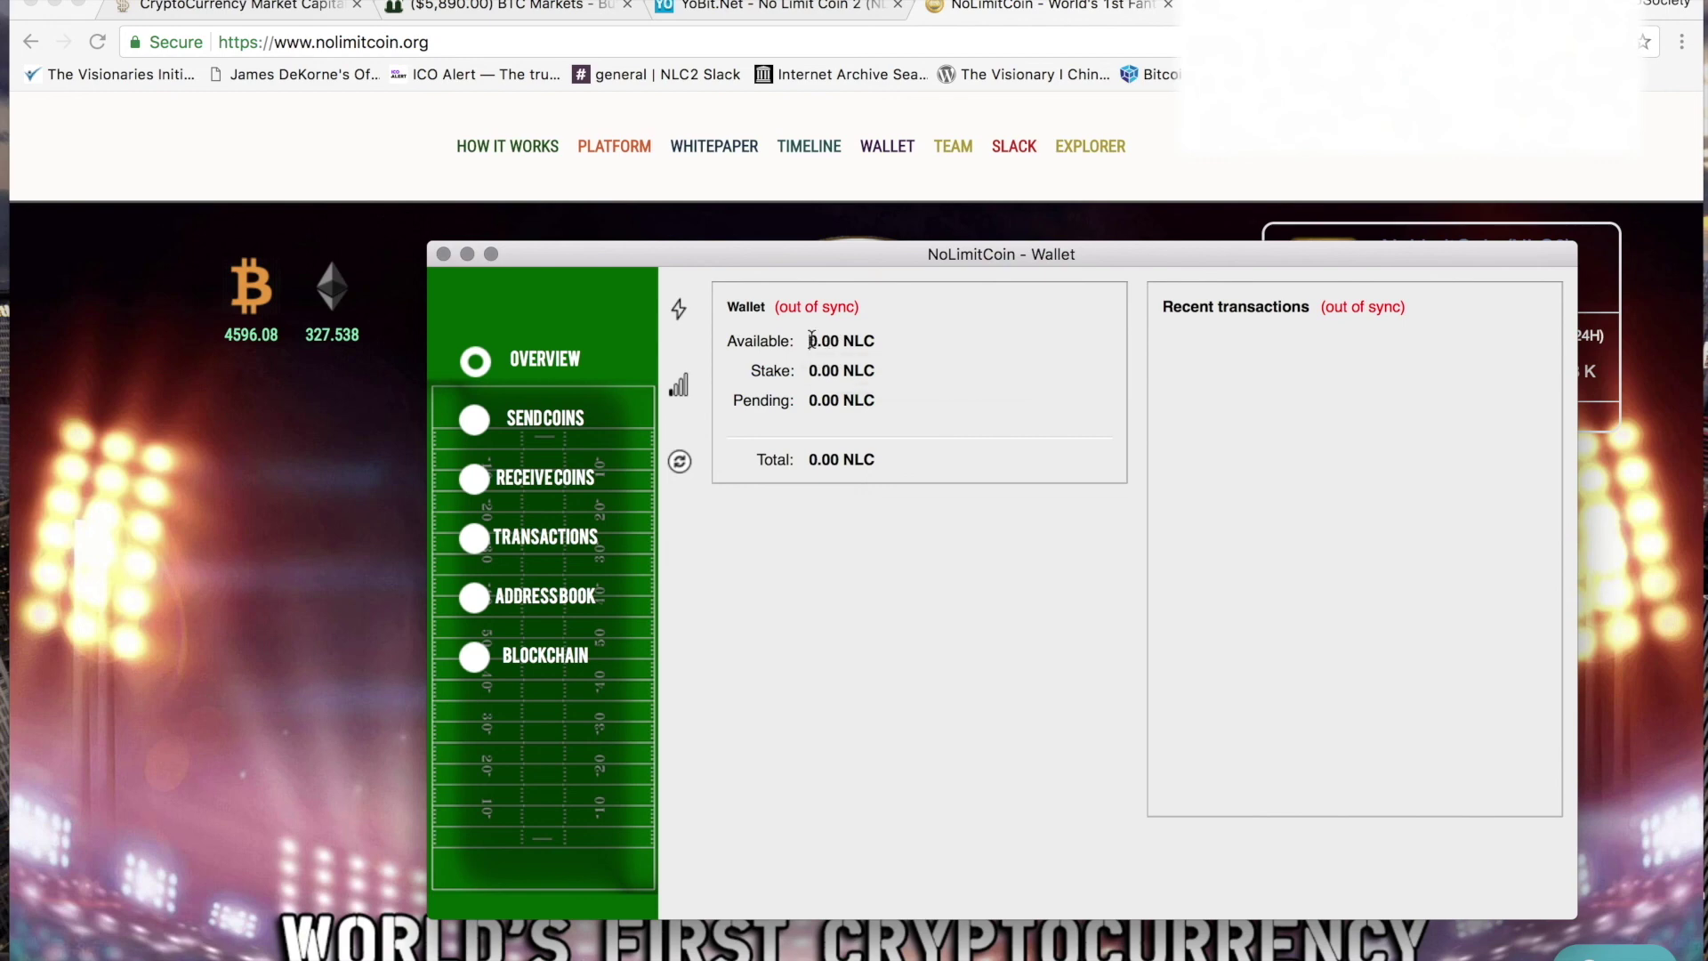
{"action": "left_click_drag", "start_coordinate": [841, 341], "coordinate": [810, 340]}
{"action": "mouse_move", "coordinate": [851, 367]}
Switch to YoBit and set the NLC2 Sell form to 4000 NLC2 at a price of 0.0009 BTC
{"action": "left_click", "coordinate": [763, 7]}
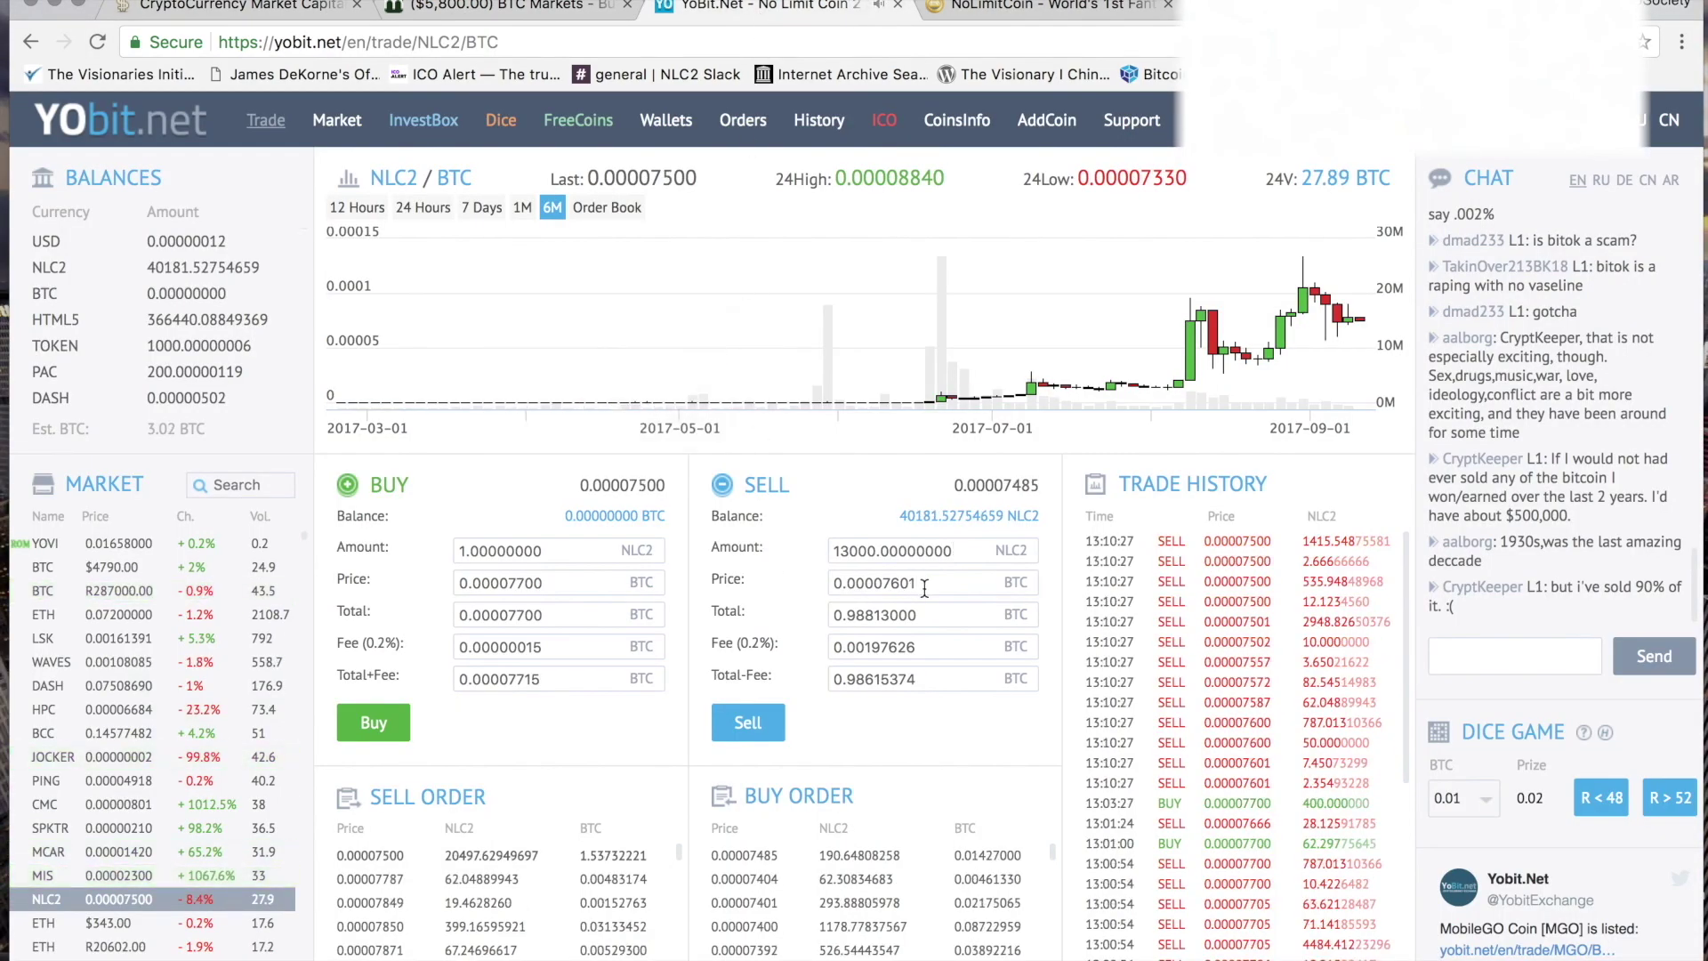
{"action": "left_click_drag", "start_coordinate": [925, 588], "coordinate": [874, 588]}
{"action": "type", "text": "90000"}
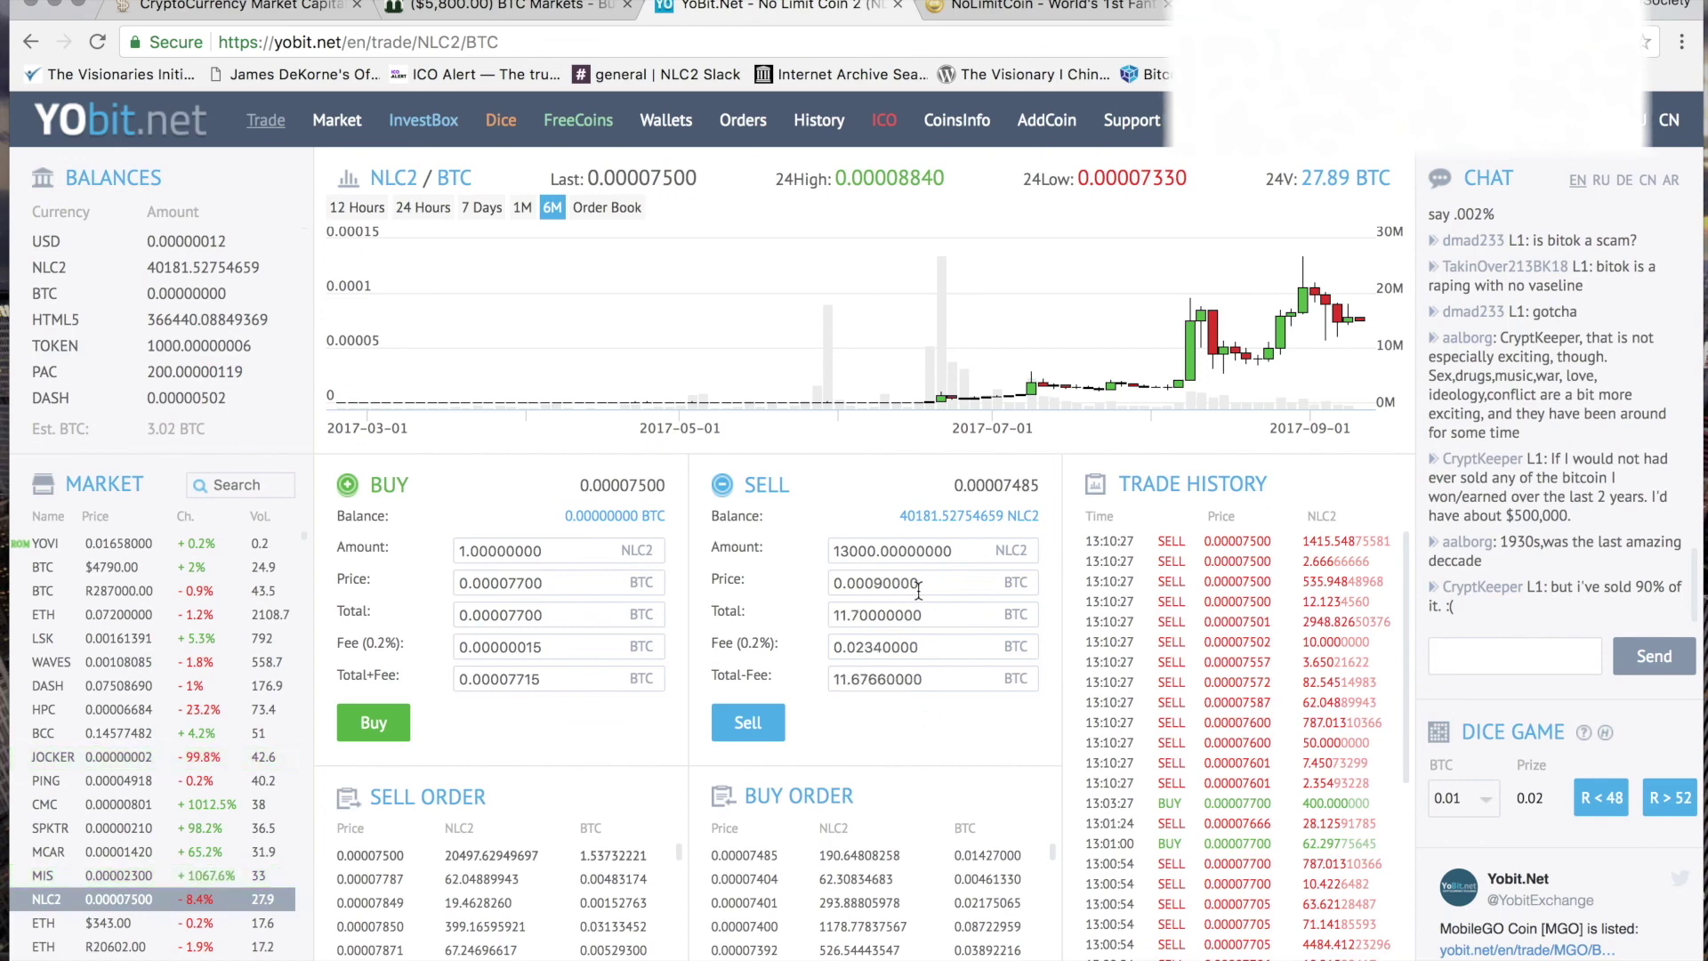
{"action": "left_click_drag", "start_coordinate": [952, 552], "coordinate": [770, 554]}
{"action": "type", "text": "4"}
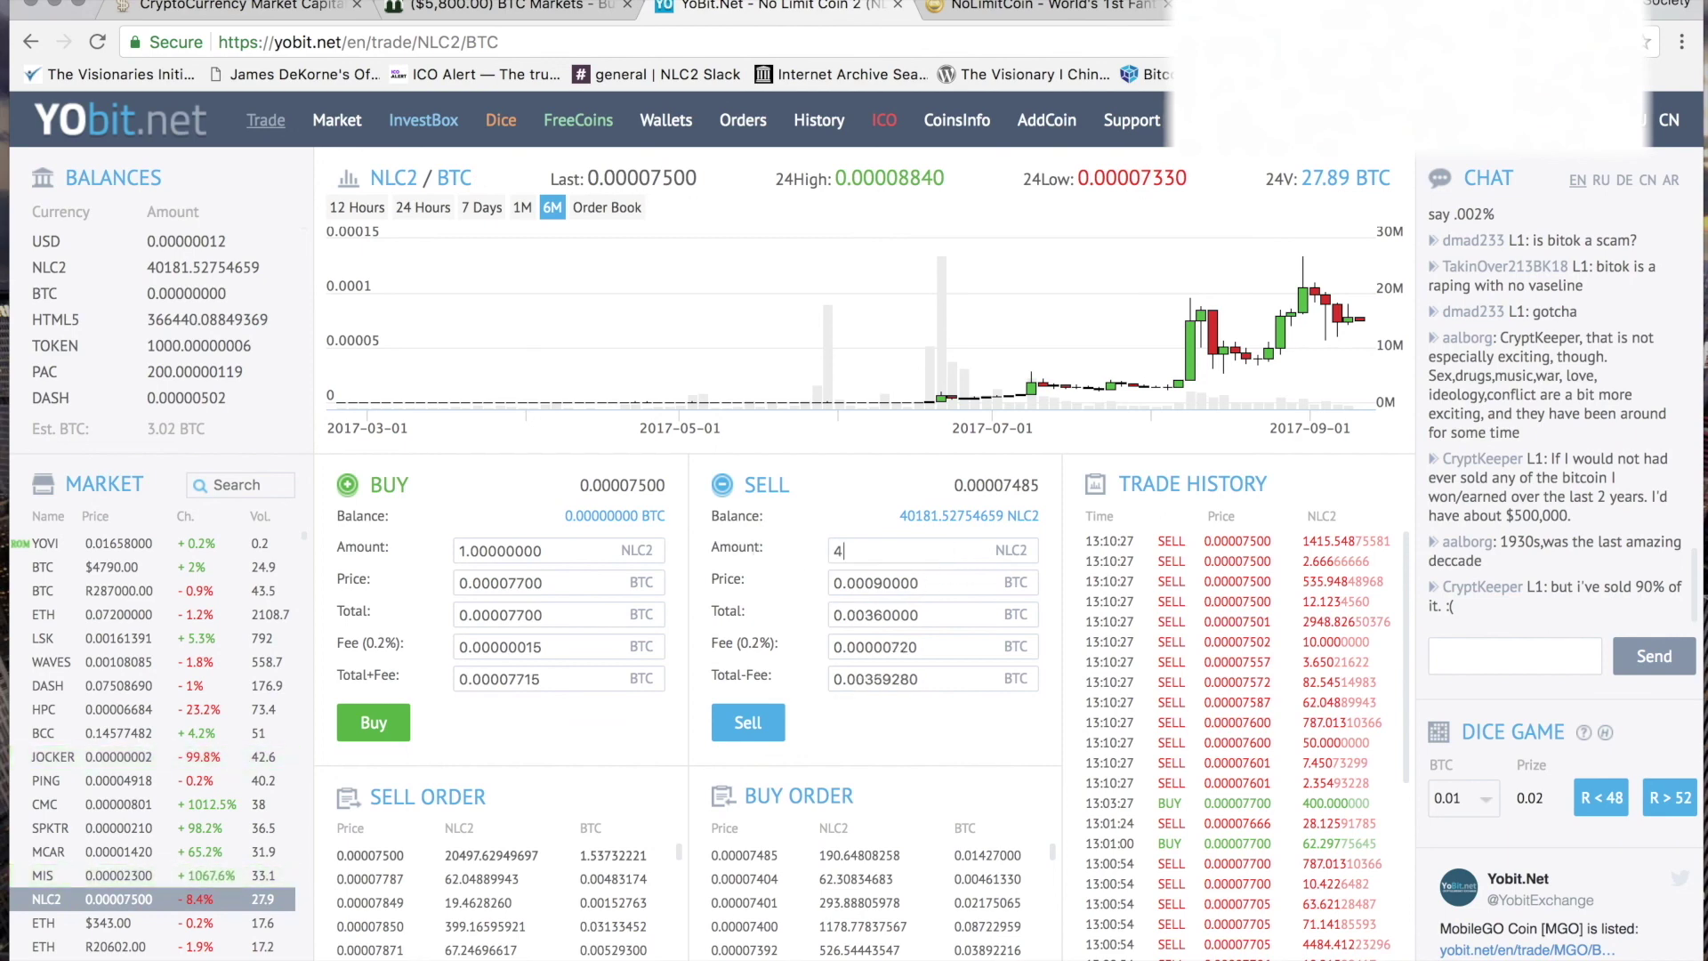
{"action": "type", "text": "000"}
{"action": "left_click", "coordinate": [938, 755]}
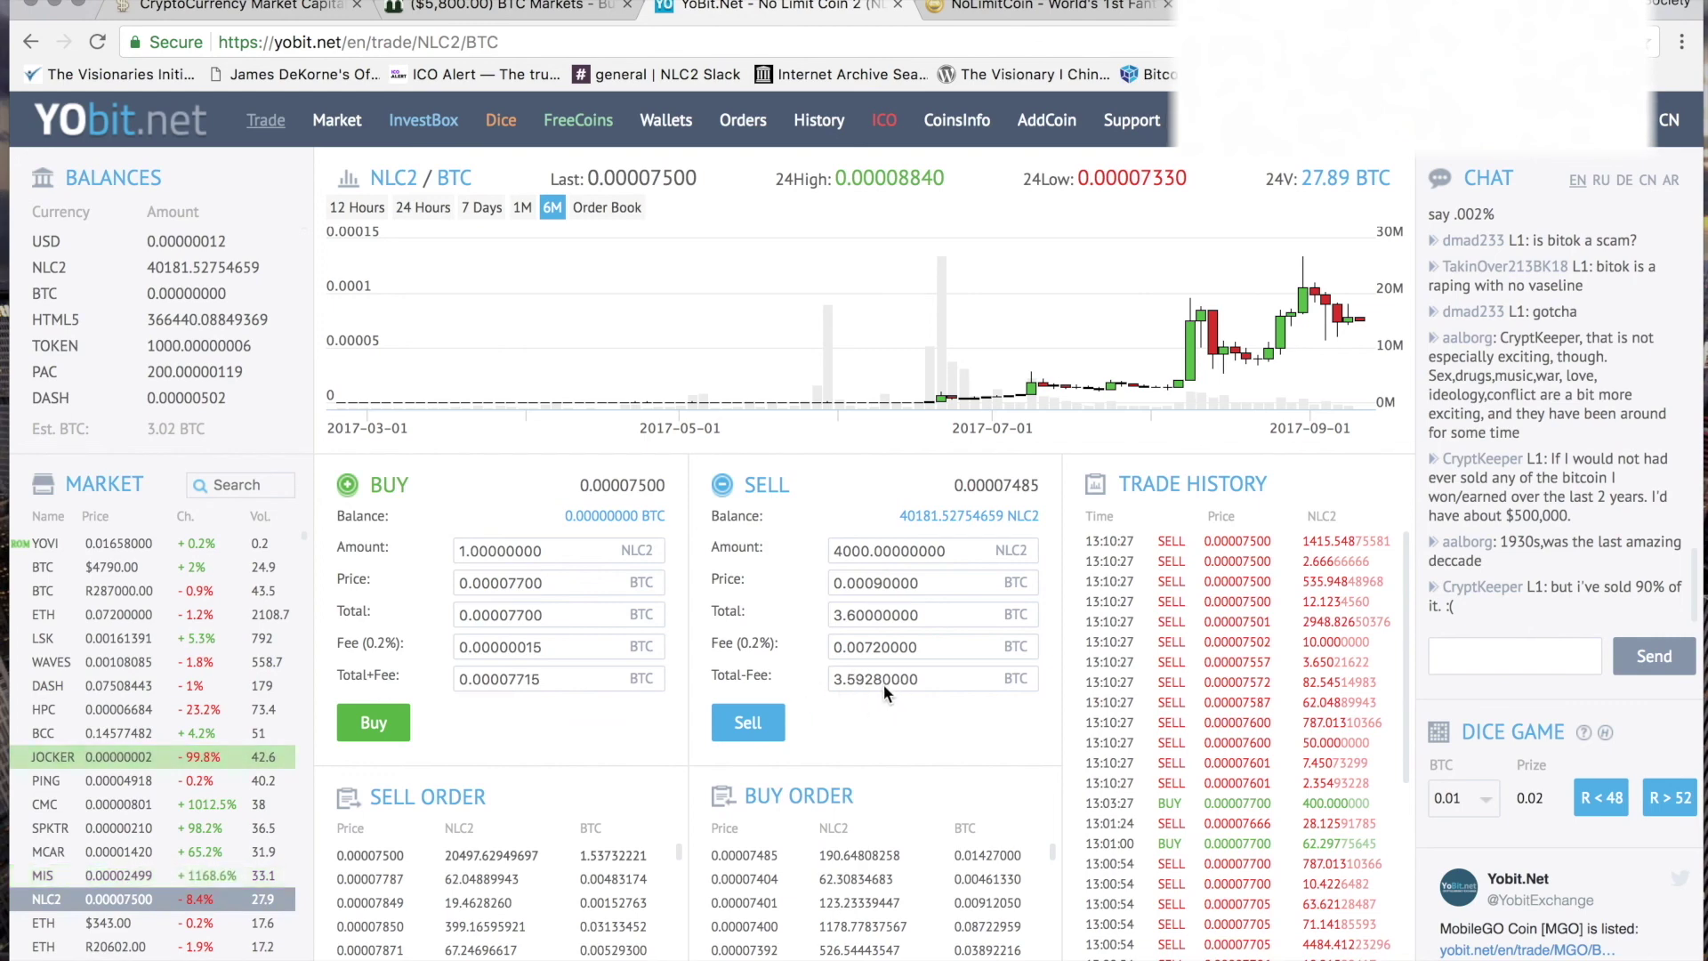
Switch to BTC Markets and open the Buy / Sell page at the Sell Bitcoin form
{"action": "left_click", "coordinate": [534, 7]}
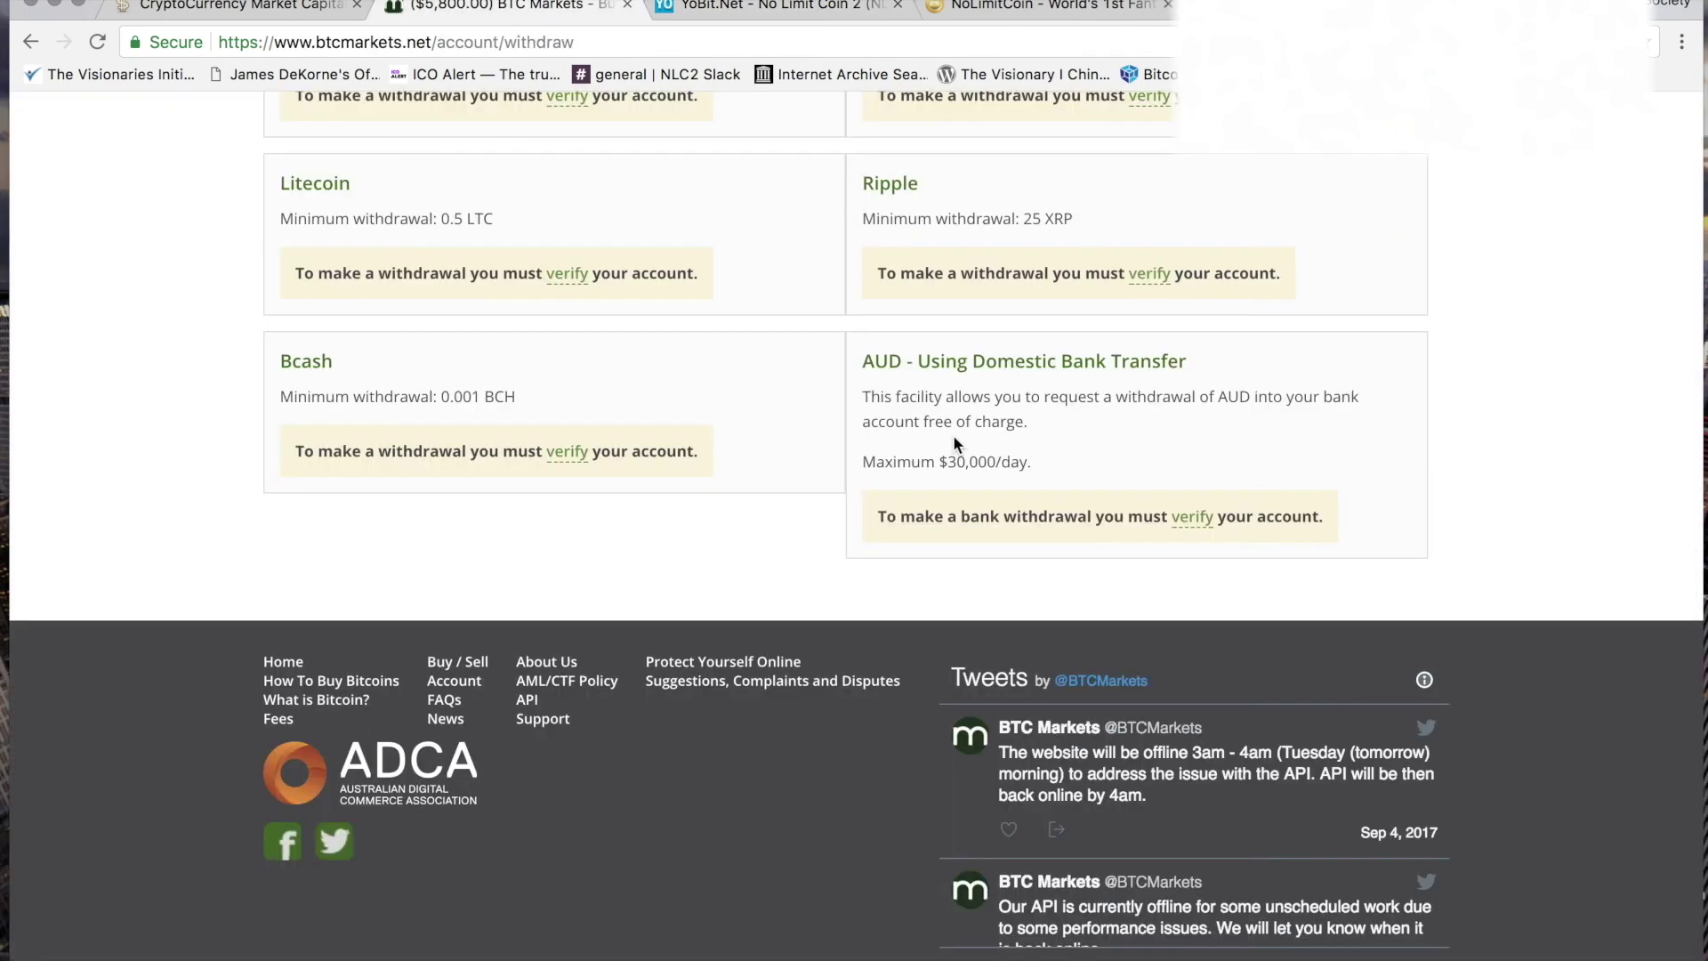
{"action": "scroll", "coordinate": [952, 434], "scroll_direction": "up", "scroll_amount": 10}
{"action": "left_click", "coordinate": [431, 147]}
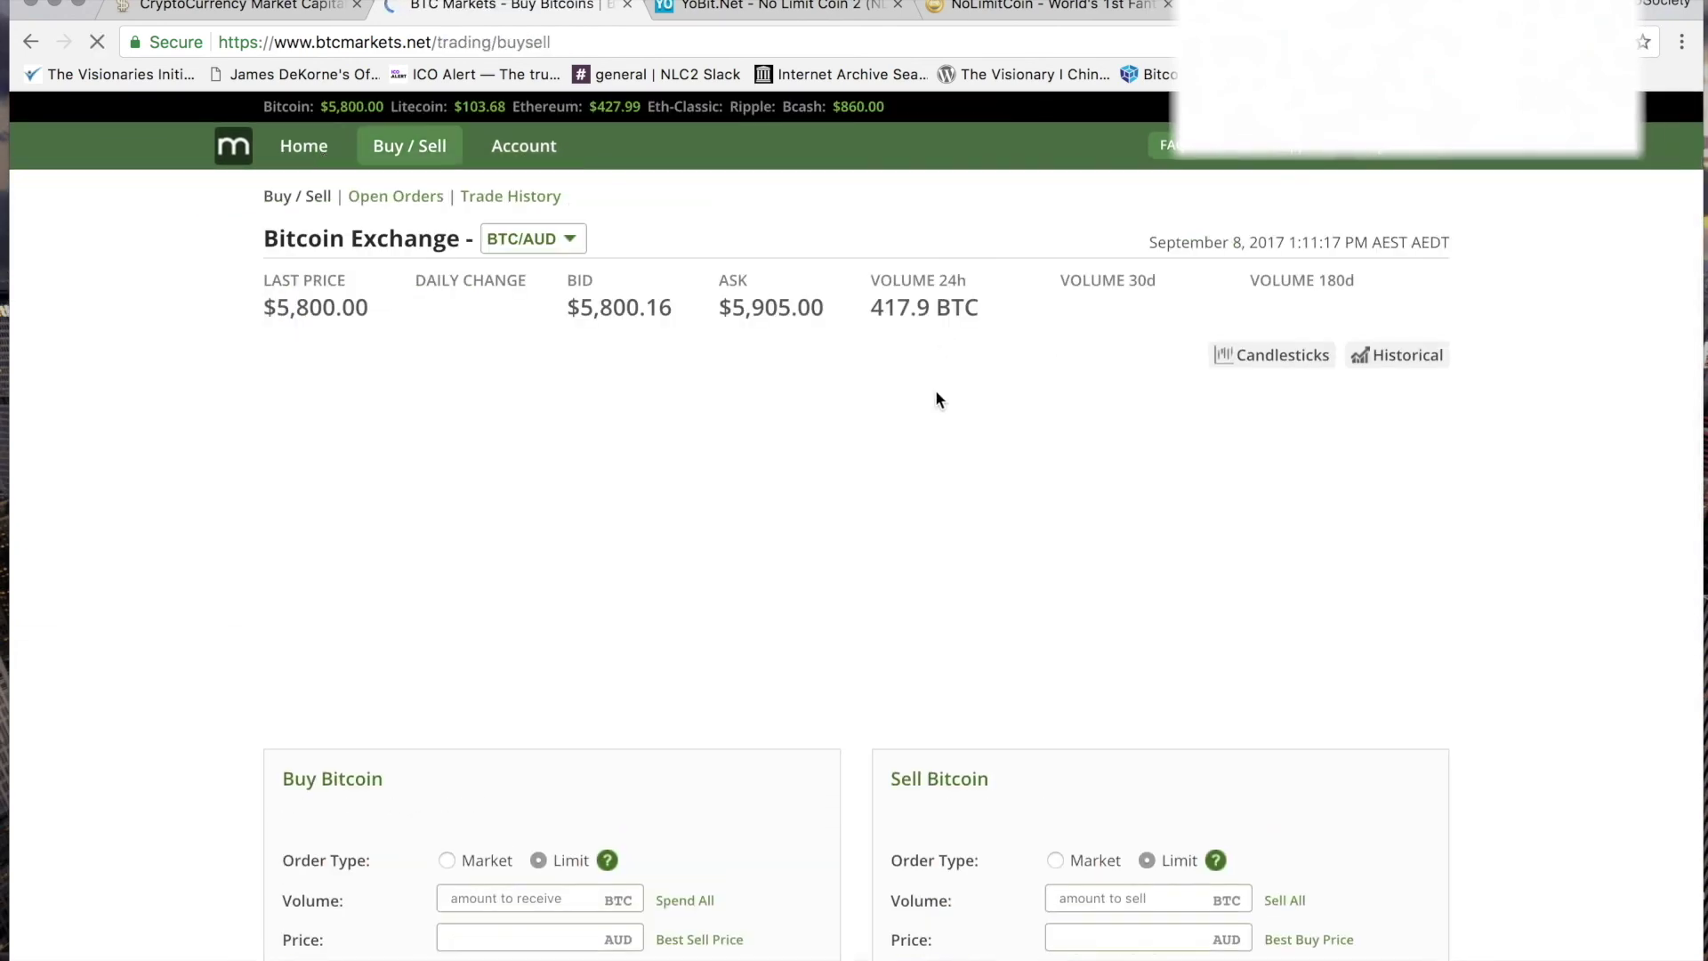
{"action": "scroll", "coordinate": [1508, 852], "scroll_direction": "down", "scroll_amount": 5}
Set the Sell Bitcoin limit price to 50000 AUD and the volume to 3.6 BTC, checking the amount against YoBit's NLC2 Sell total
{"action": "left_click", "coordinate": [1126, 705]}
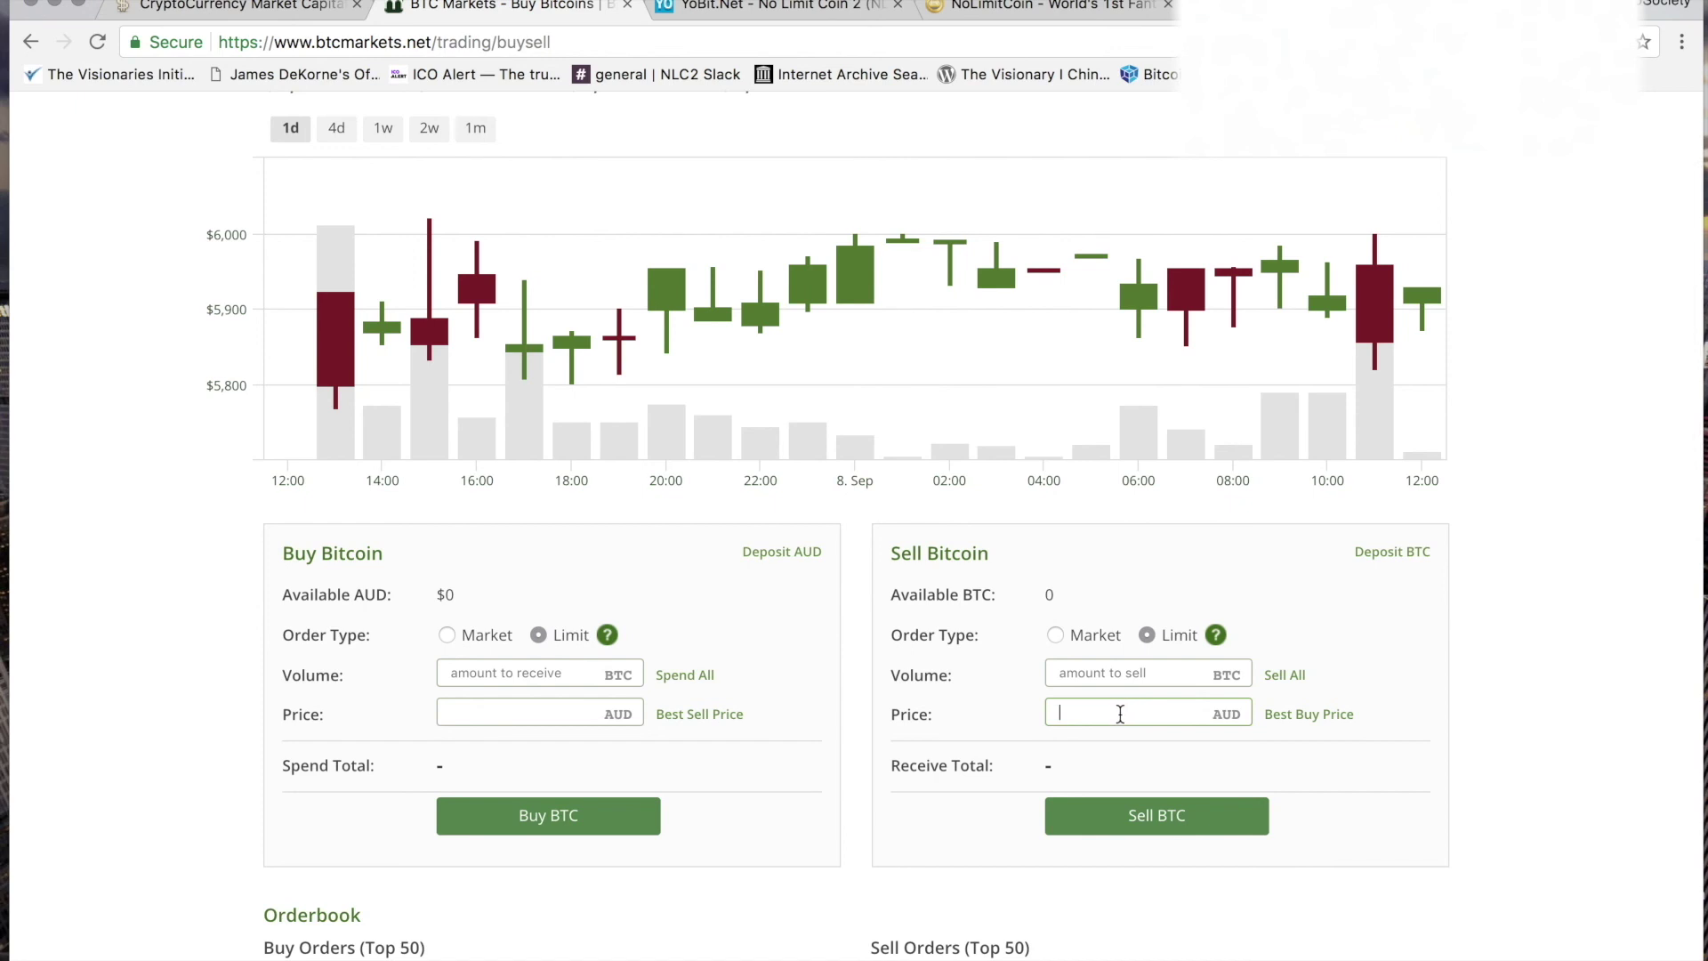
{"action": "type", "text": "58"}
{"action": "key", "text": "BackSpace"}
{"action": "key", "text": "BackSpace"}
{"action": "type", "text": "500"}
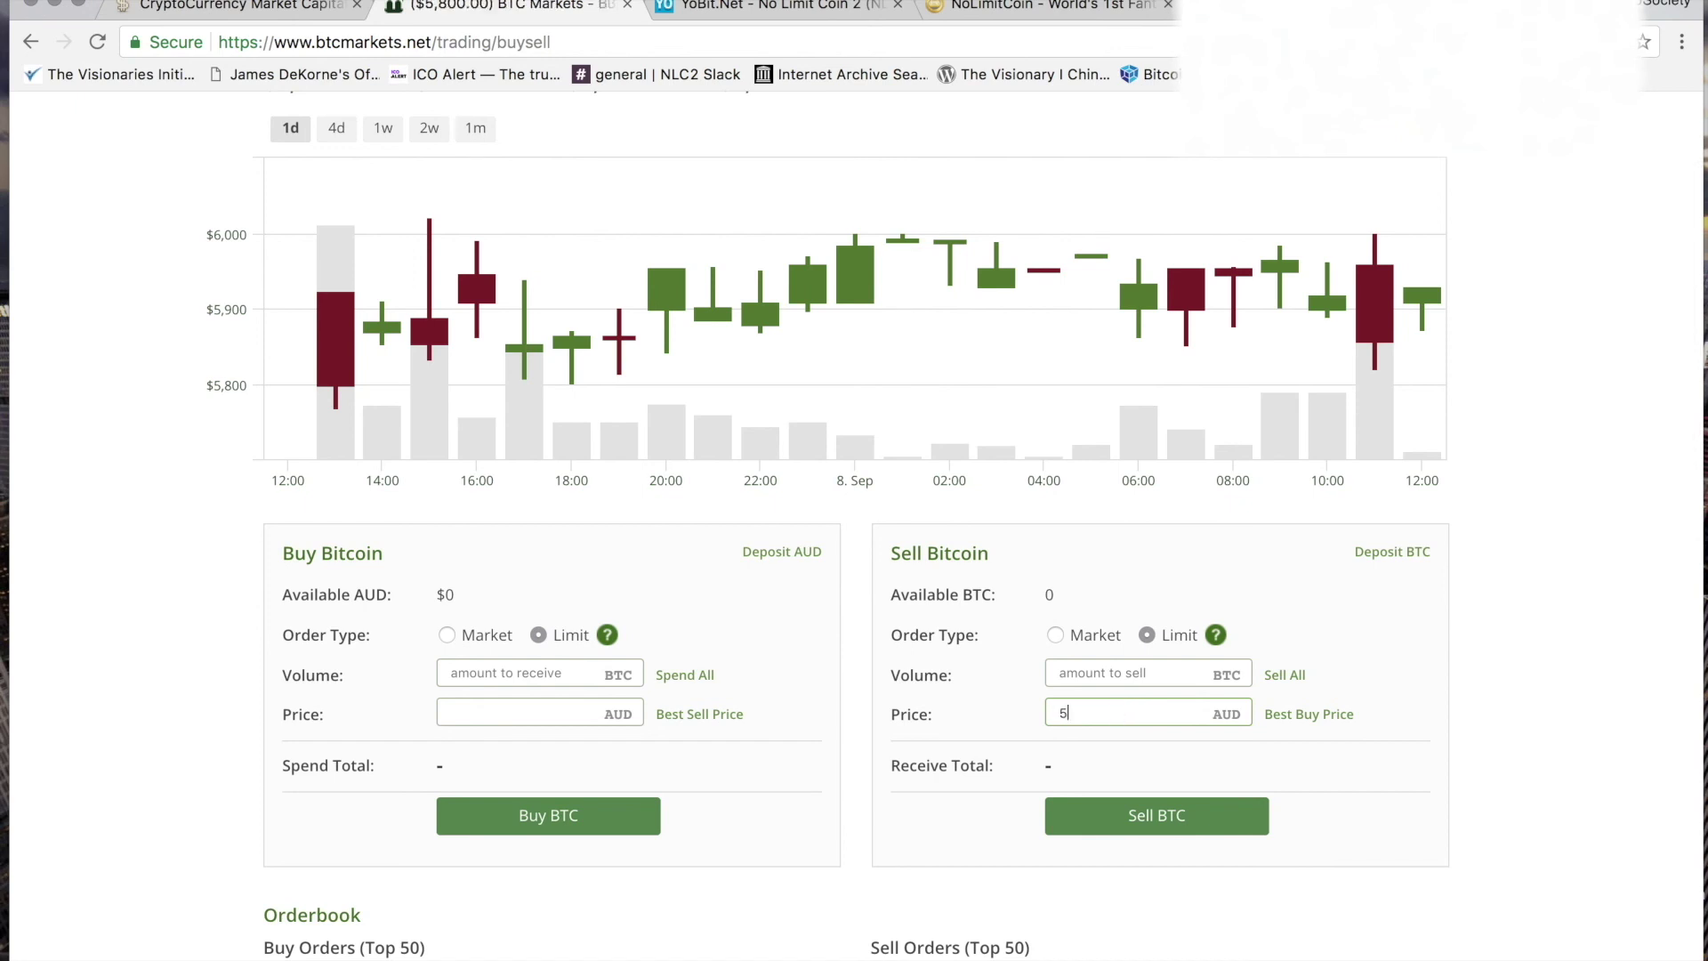
{"action": "type", "text": "0p"}
{"action": "type", "text": "00"}
{"action": "key", "text": "BackSpace"}
{"action": "left_click", "coordinate": [1083, 673]}
{"action": "type", "text": "3.6"}
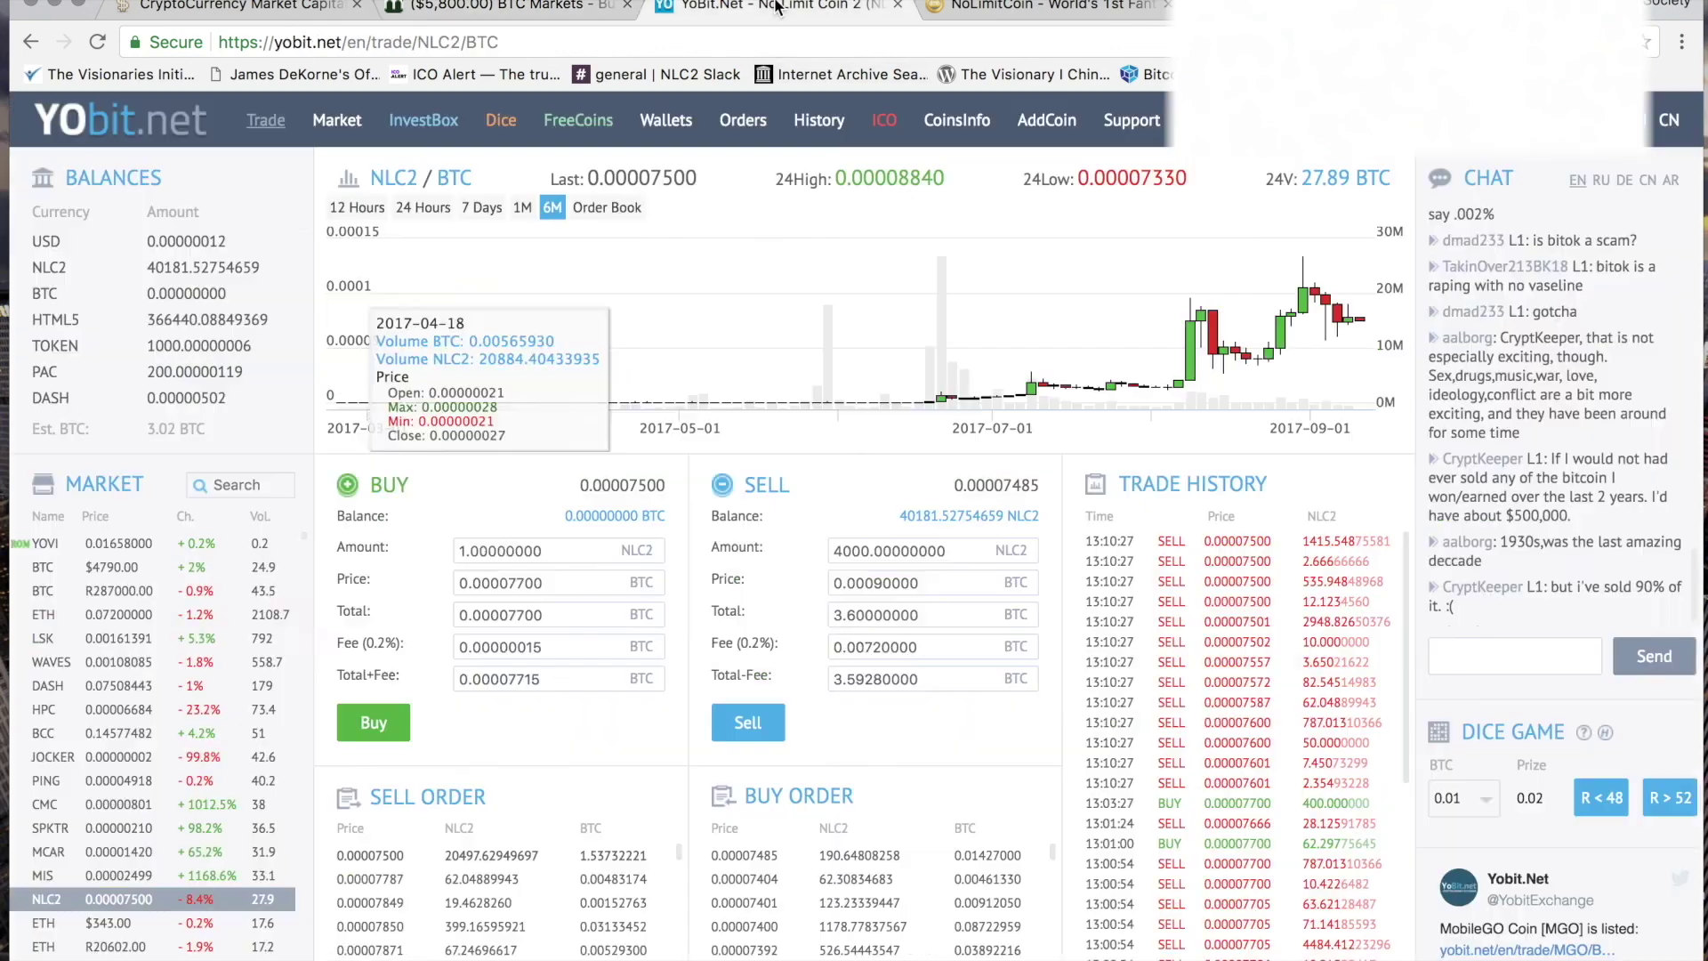
{"action": "left_click", "coordinate": [776, 7]}
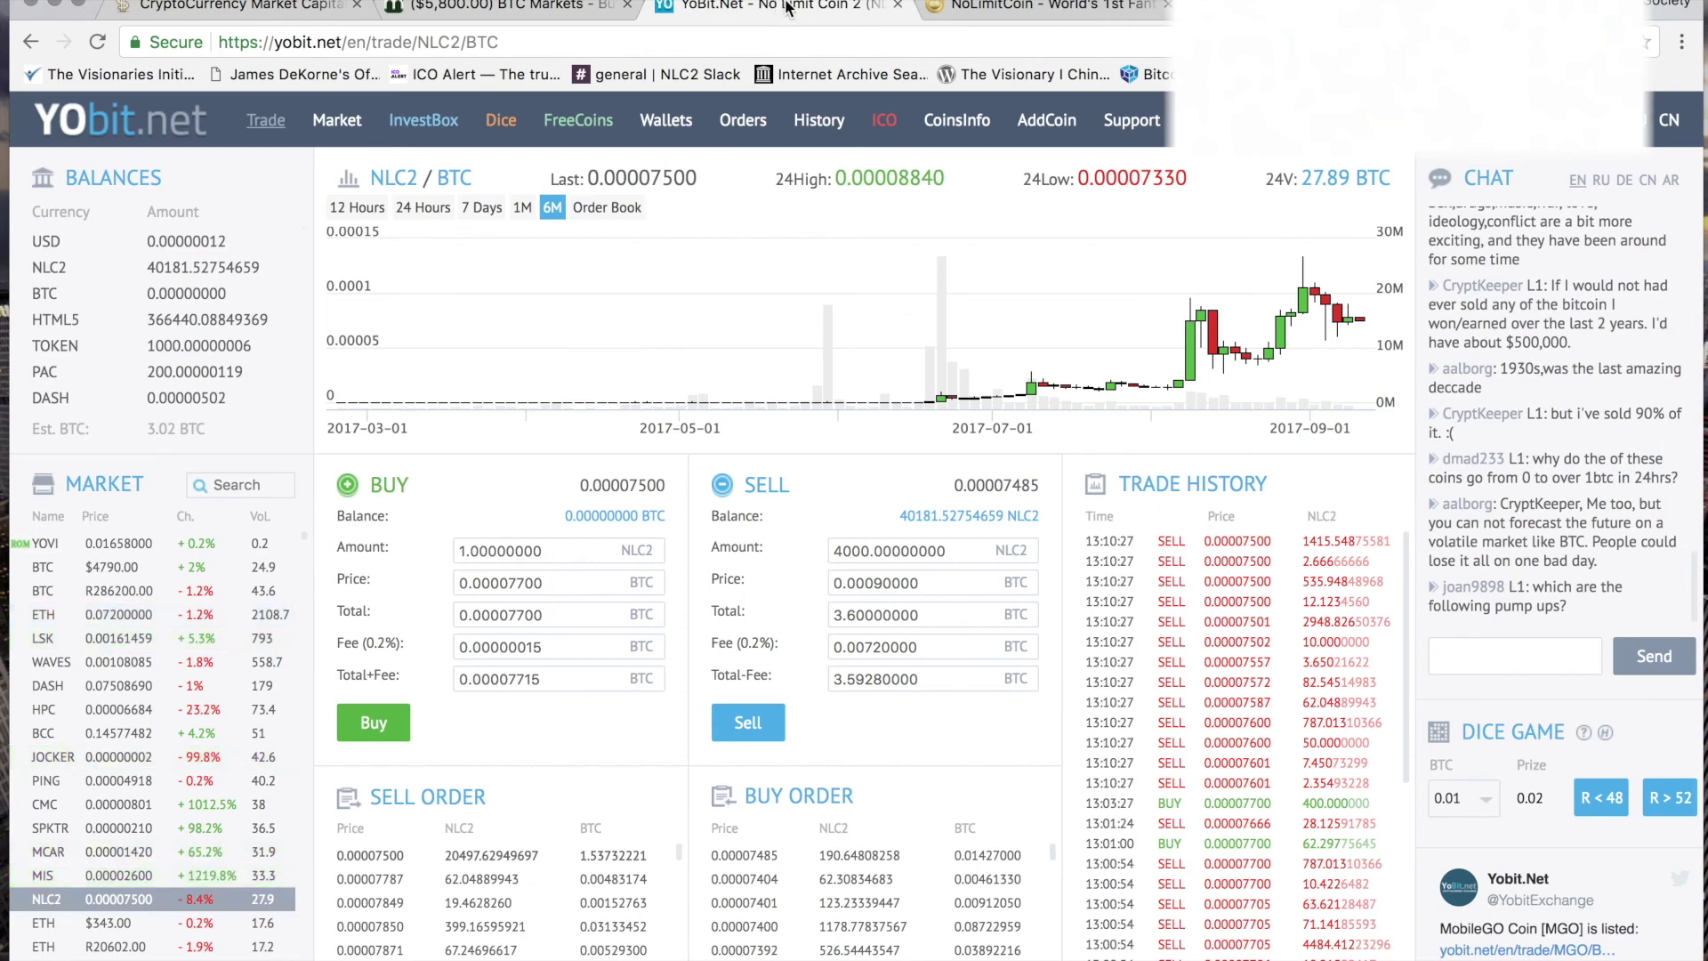
{"action": "left_click", "coordinate": [490, 7]}
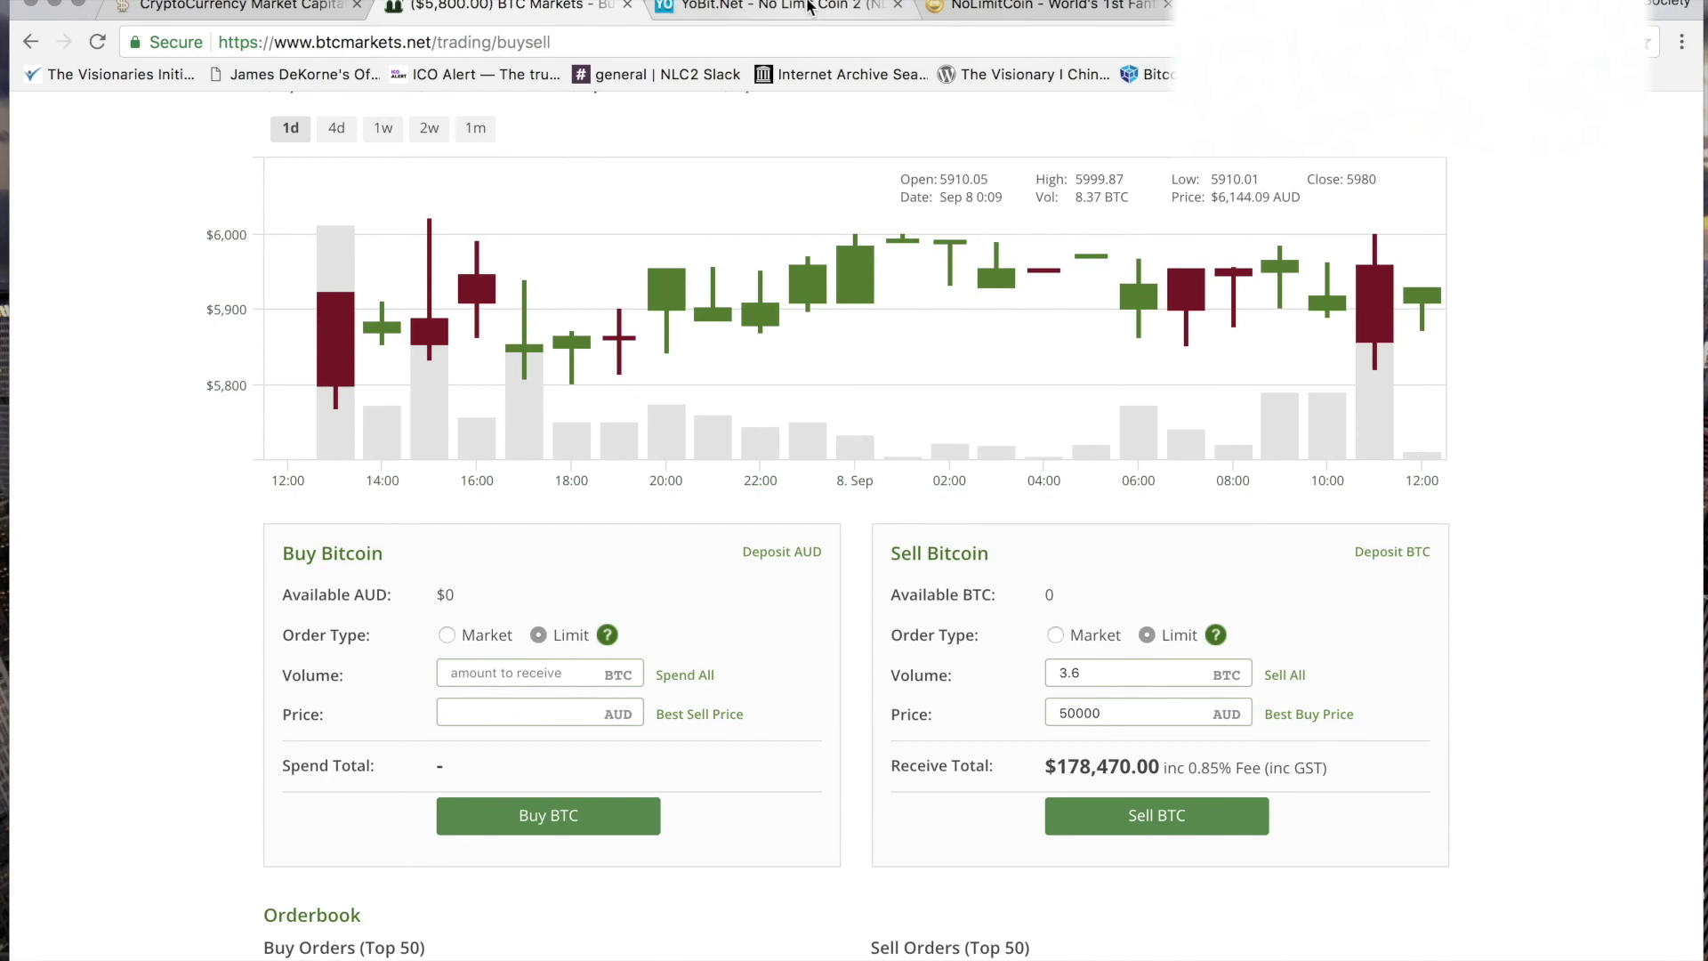
Switch to YoBit and review the NLC2 Sell form's 4000 NLC2 amount against its Total-Fee value
{"action": "left_click", "coordinate": [808, 7]}
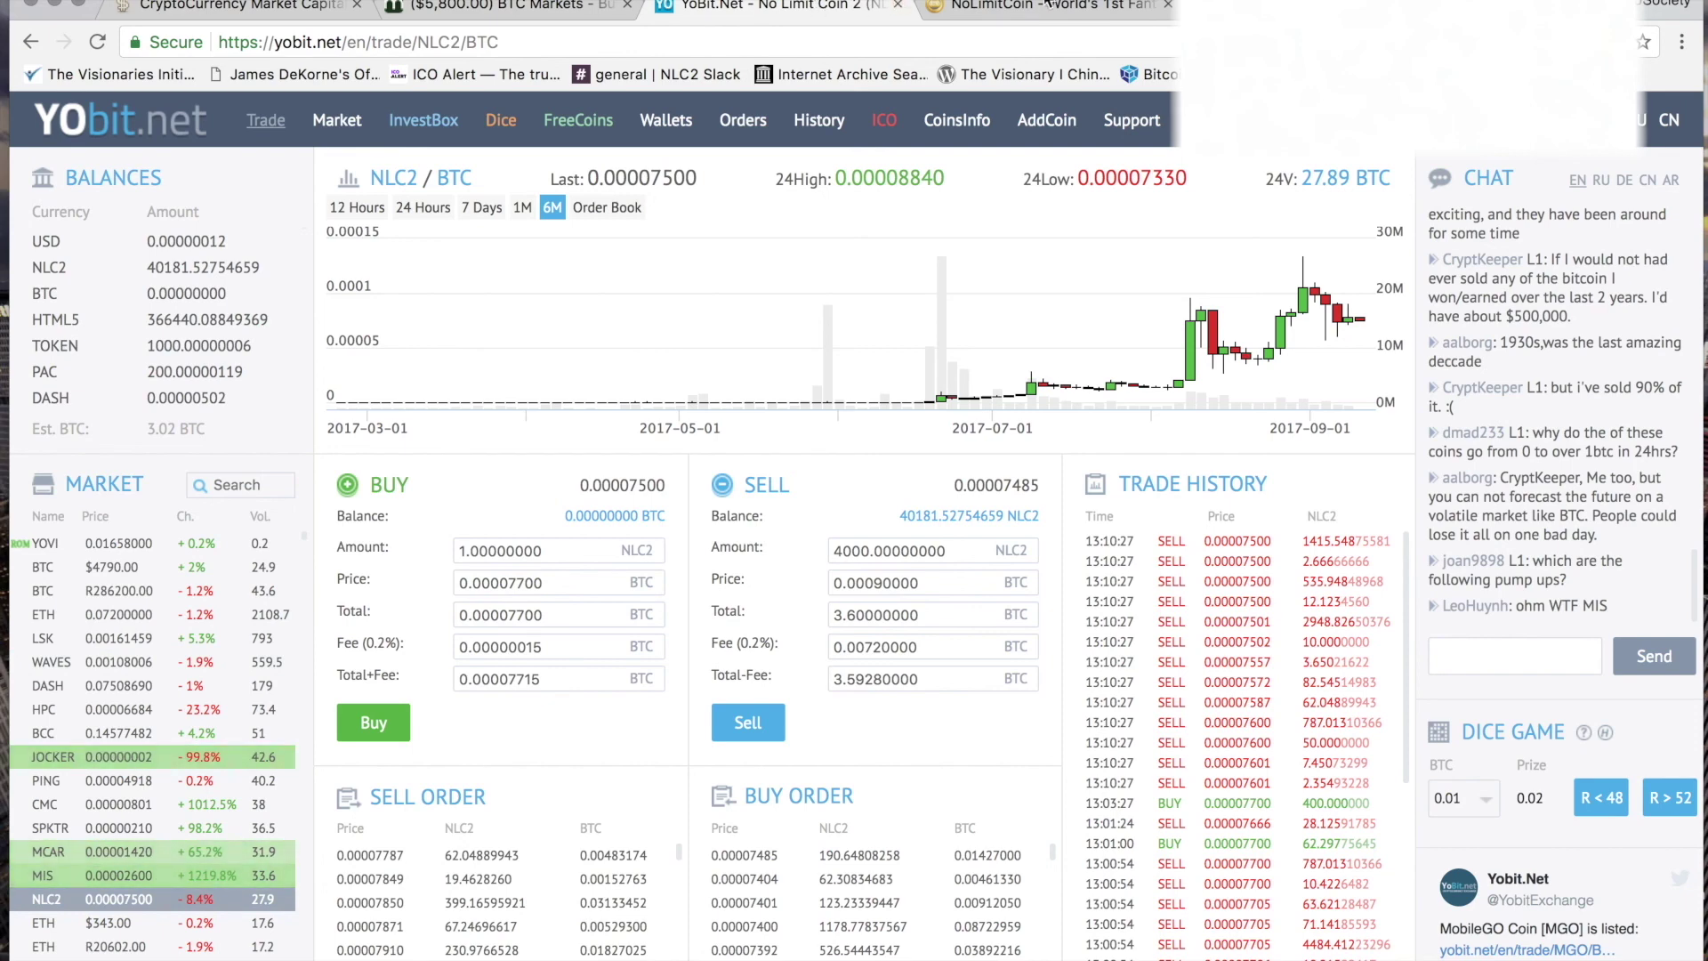
{"action": "left_click", "coordinate": [1017, 6]}
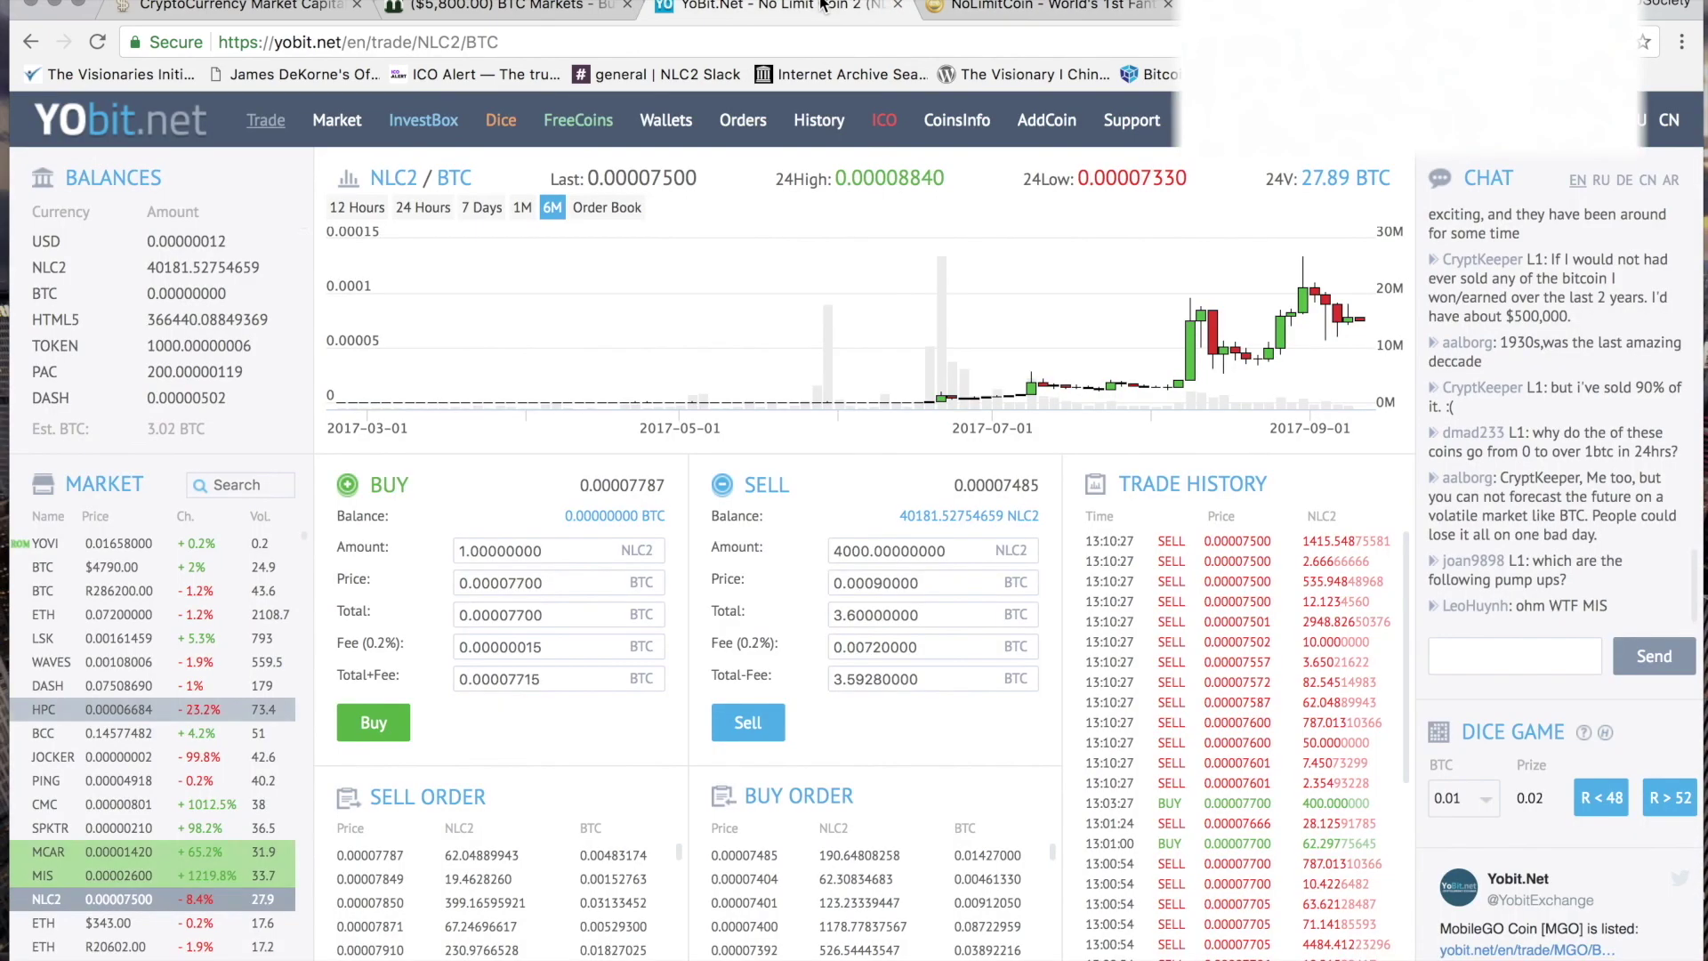
{"action": "left_click", "coordinate": [824, 6]}
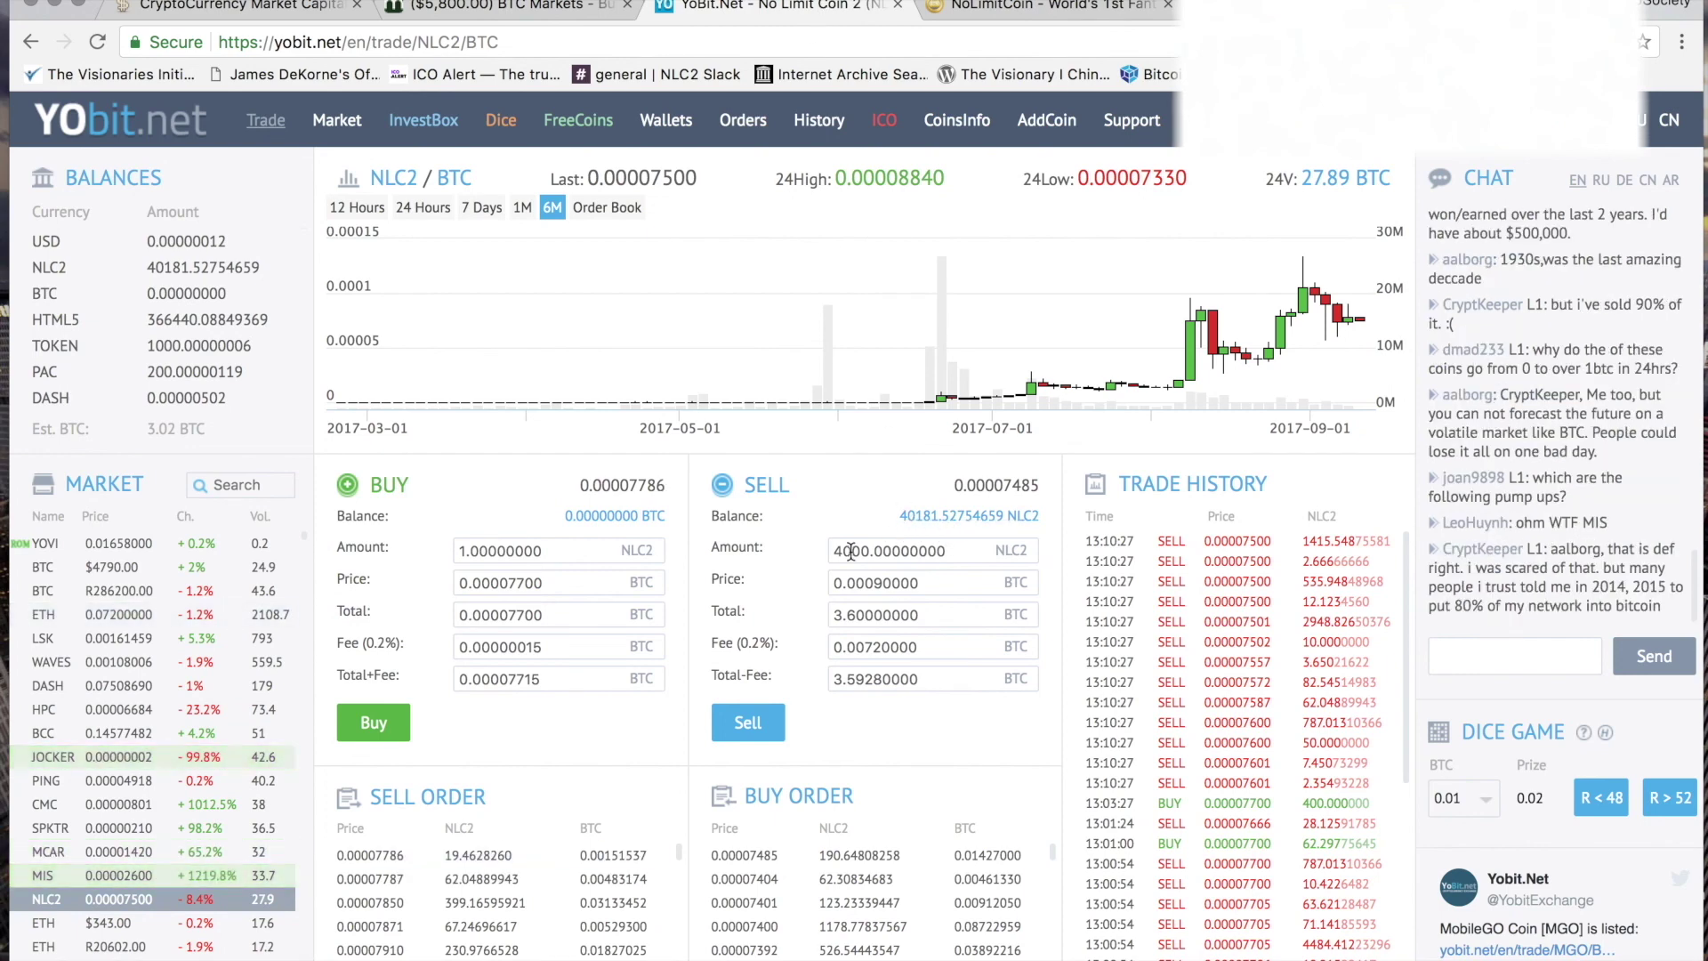
{"action": "left_click_drag", "start_coordinate": [836, 551], "coordinate": [966, 549]}
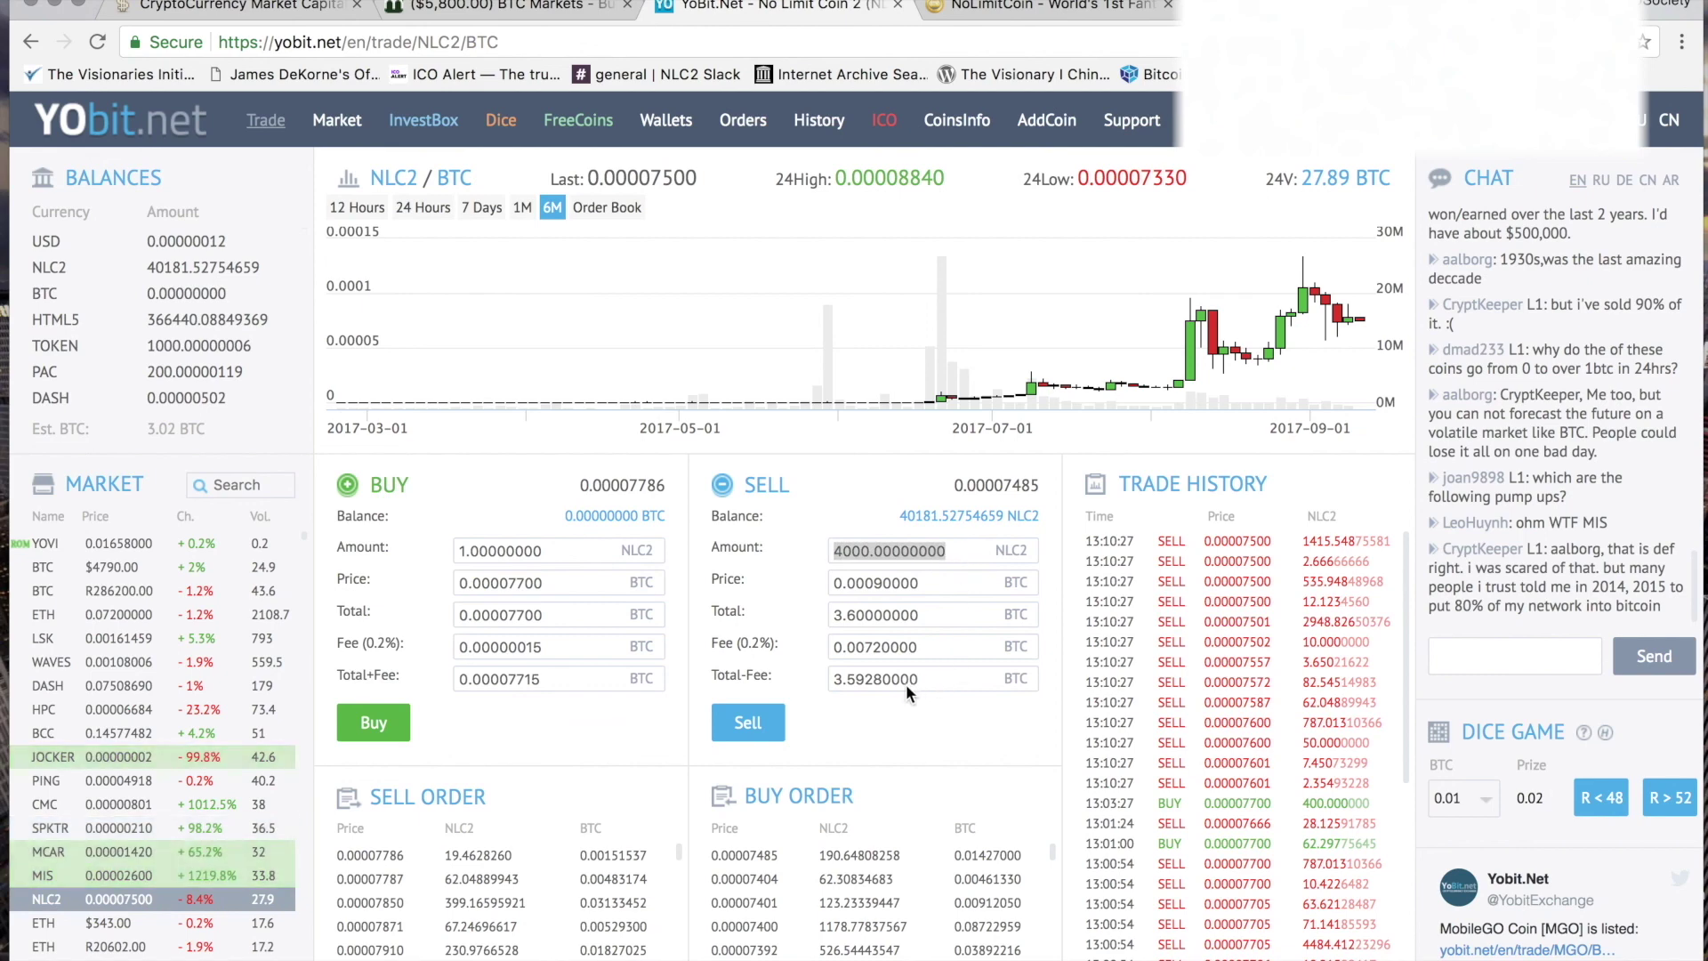
{"action": "left_click", "coordinate": [856, 686]}
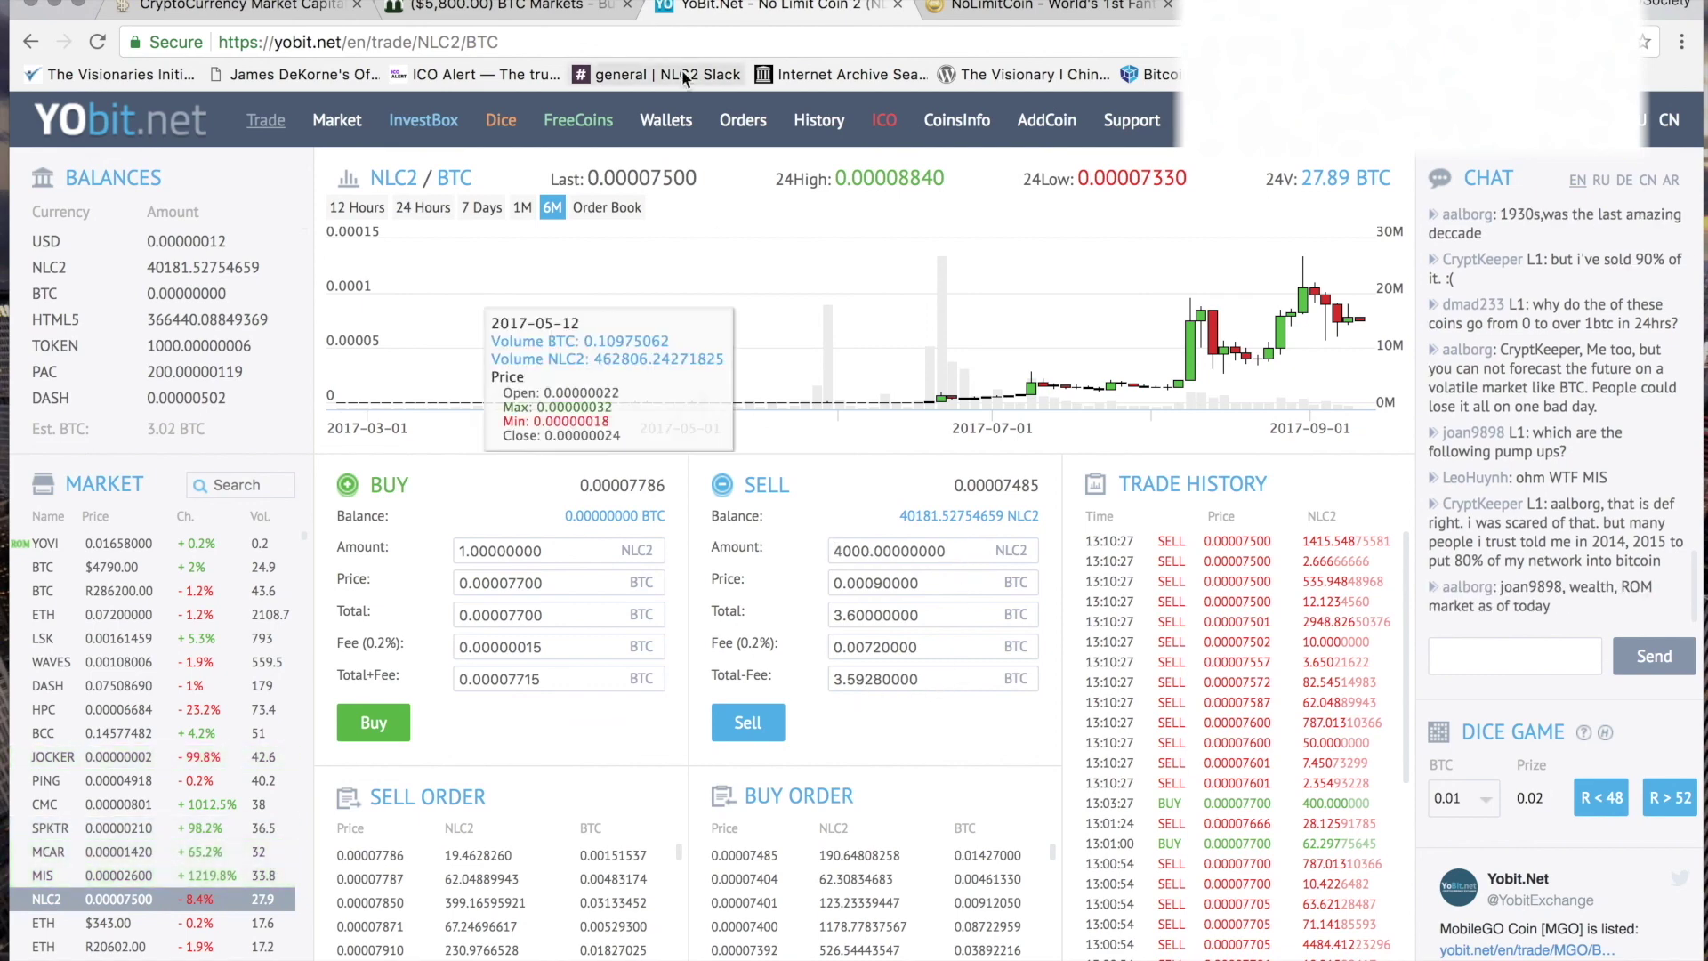
Look at CoinMarketCap, and return to BTC Markets to review the Sell Bitcoin estimate and the BTC/AUD price chart
{"action": "left_click", "coordinate": [235, 7]}
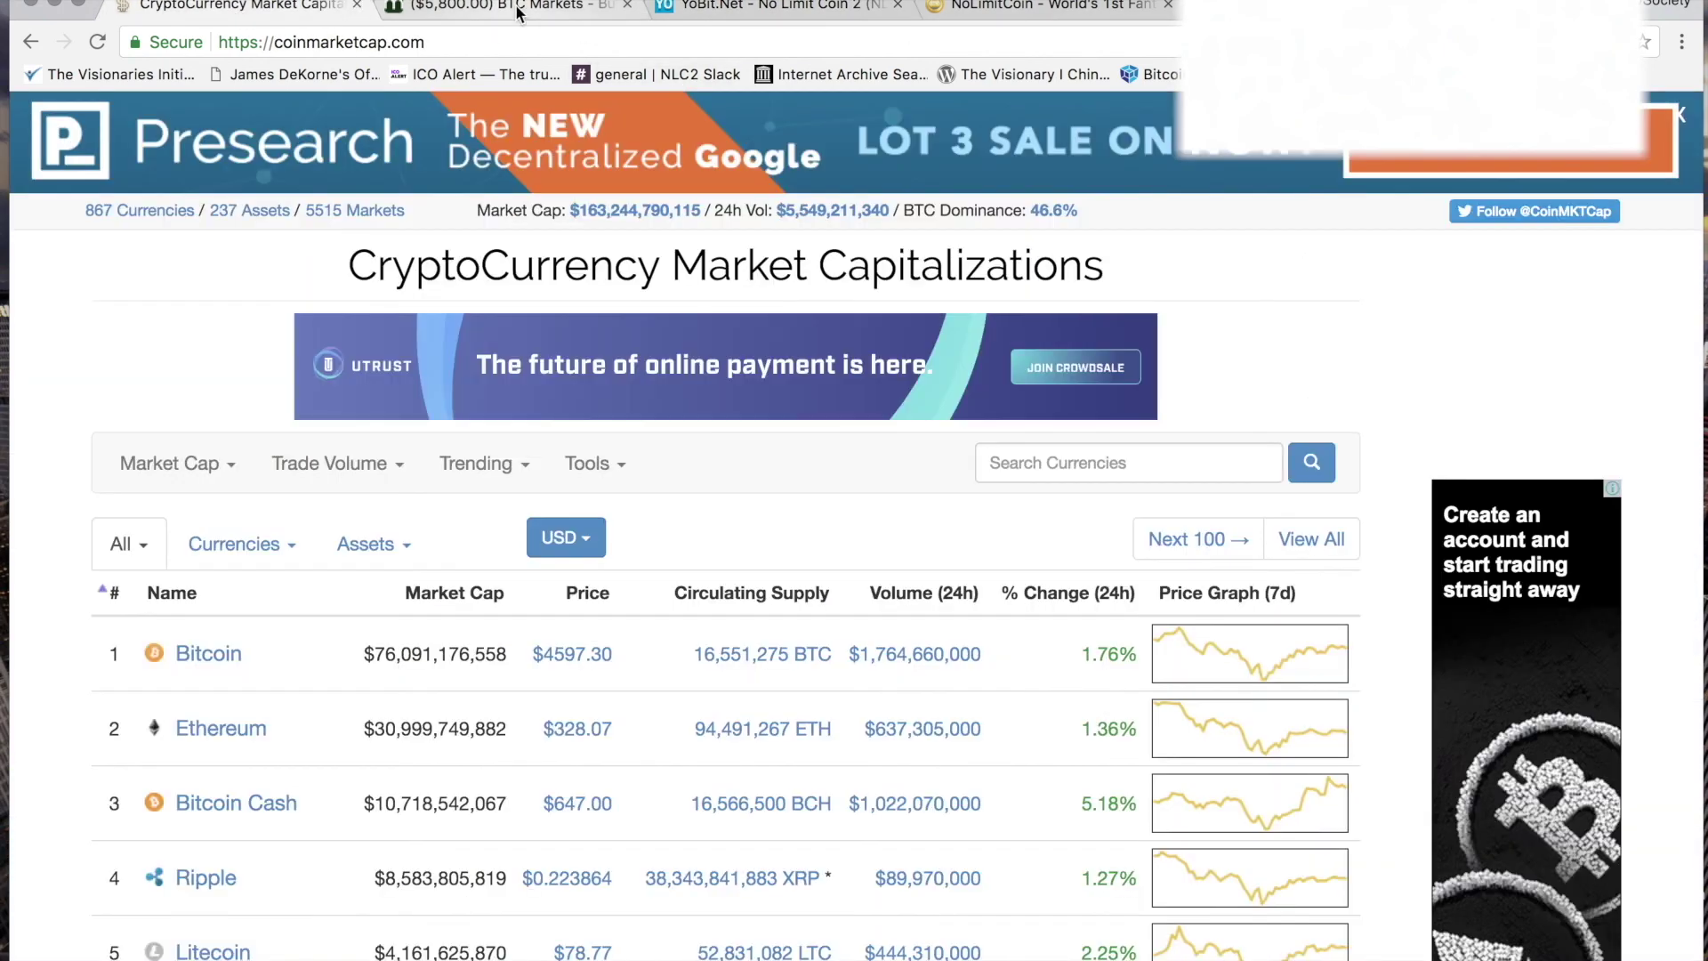
{"action": "left_click", "coordinate": [498, 7]}
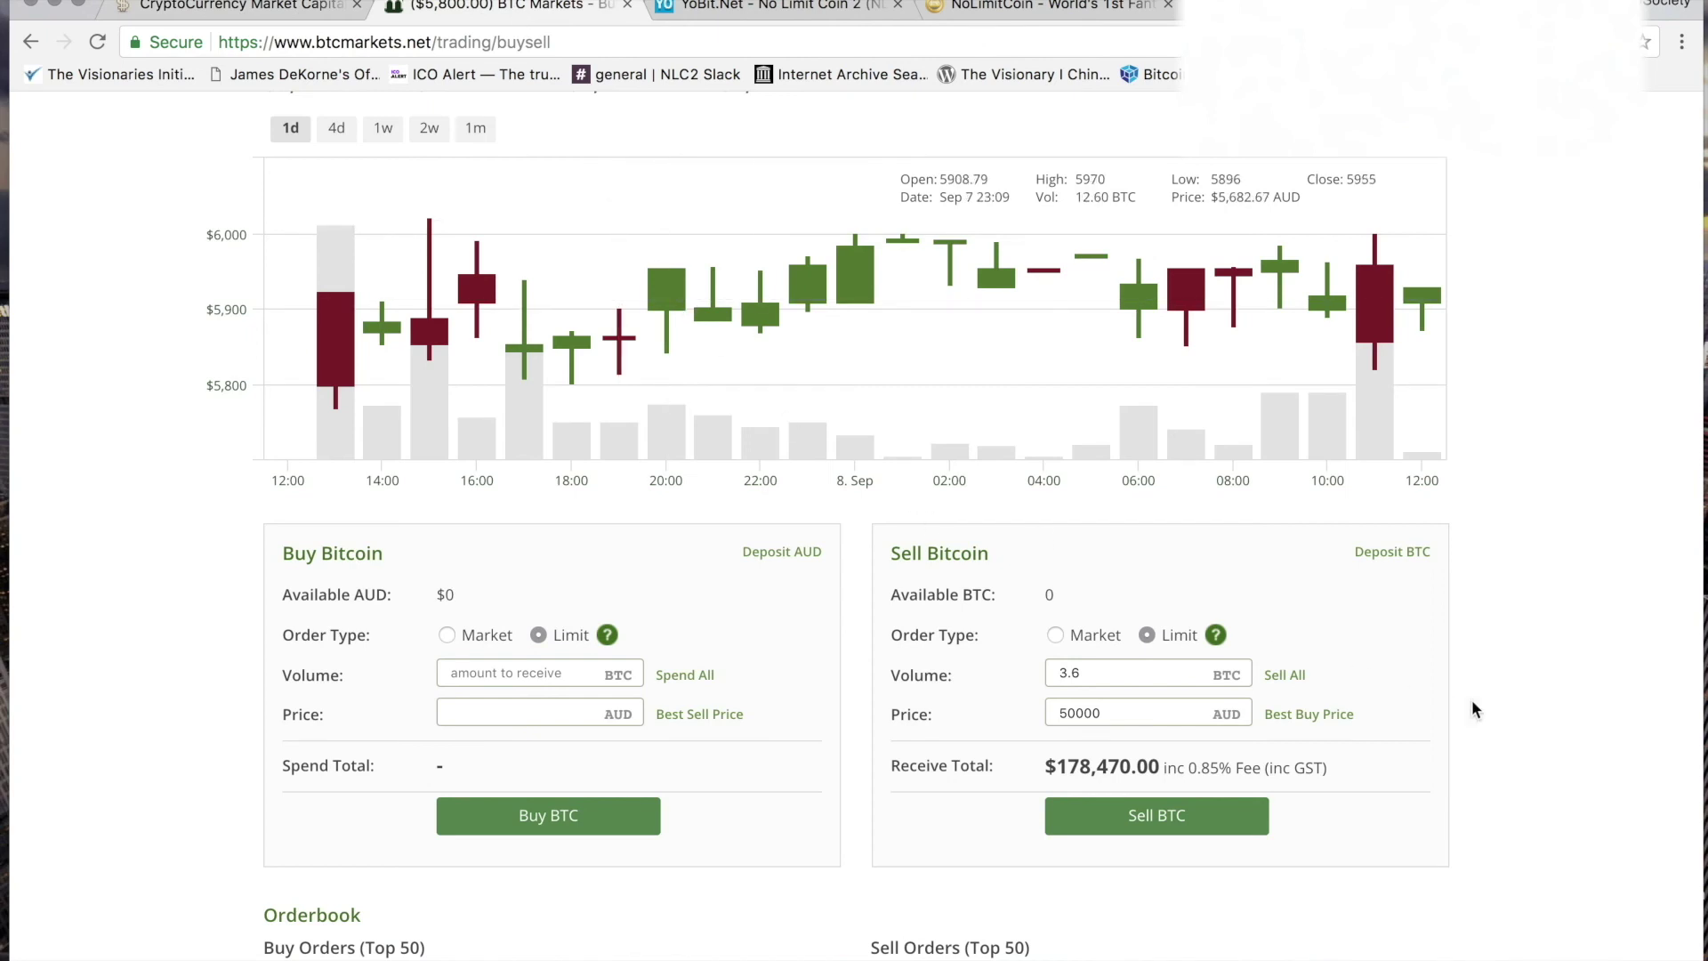
{"action": "scroll", "coordinate": [1472, 704], "scroll_direction": "up", "scroll_amount": 2}
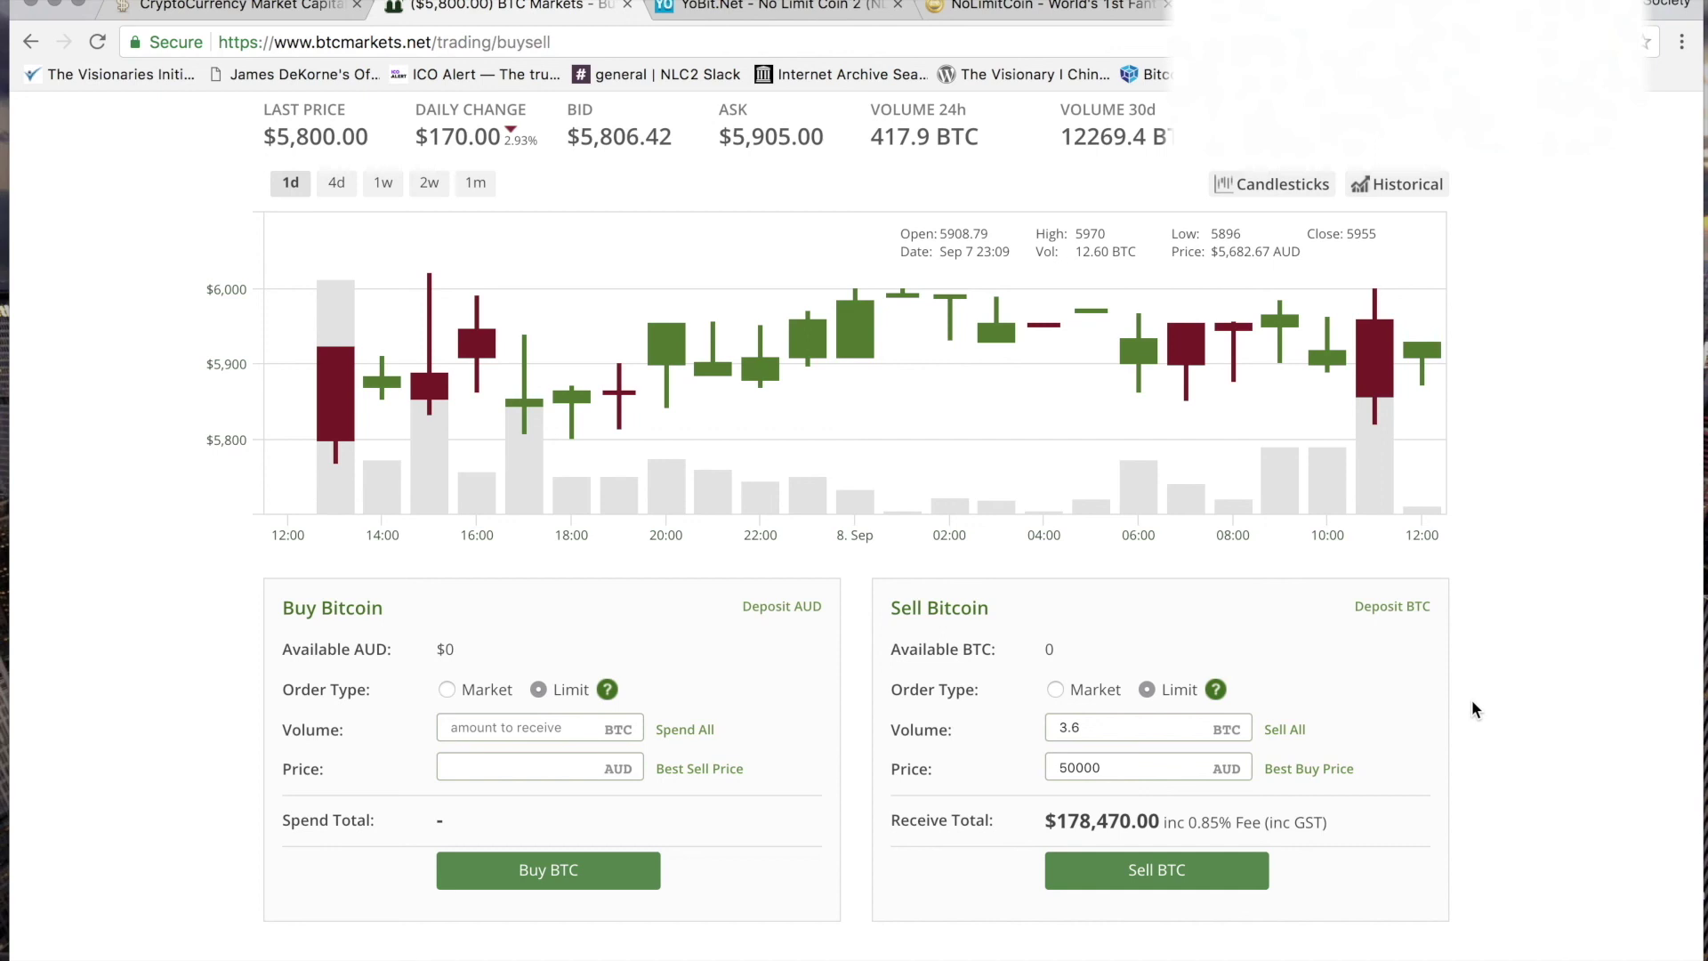
{"action": "scroll", "coordinate": [1474, 708], "scroll_direction": "up", "scroll_amount": 1}
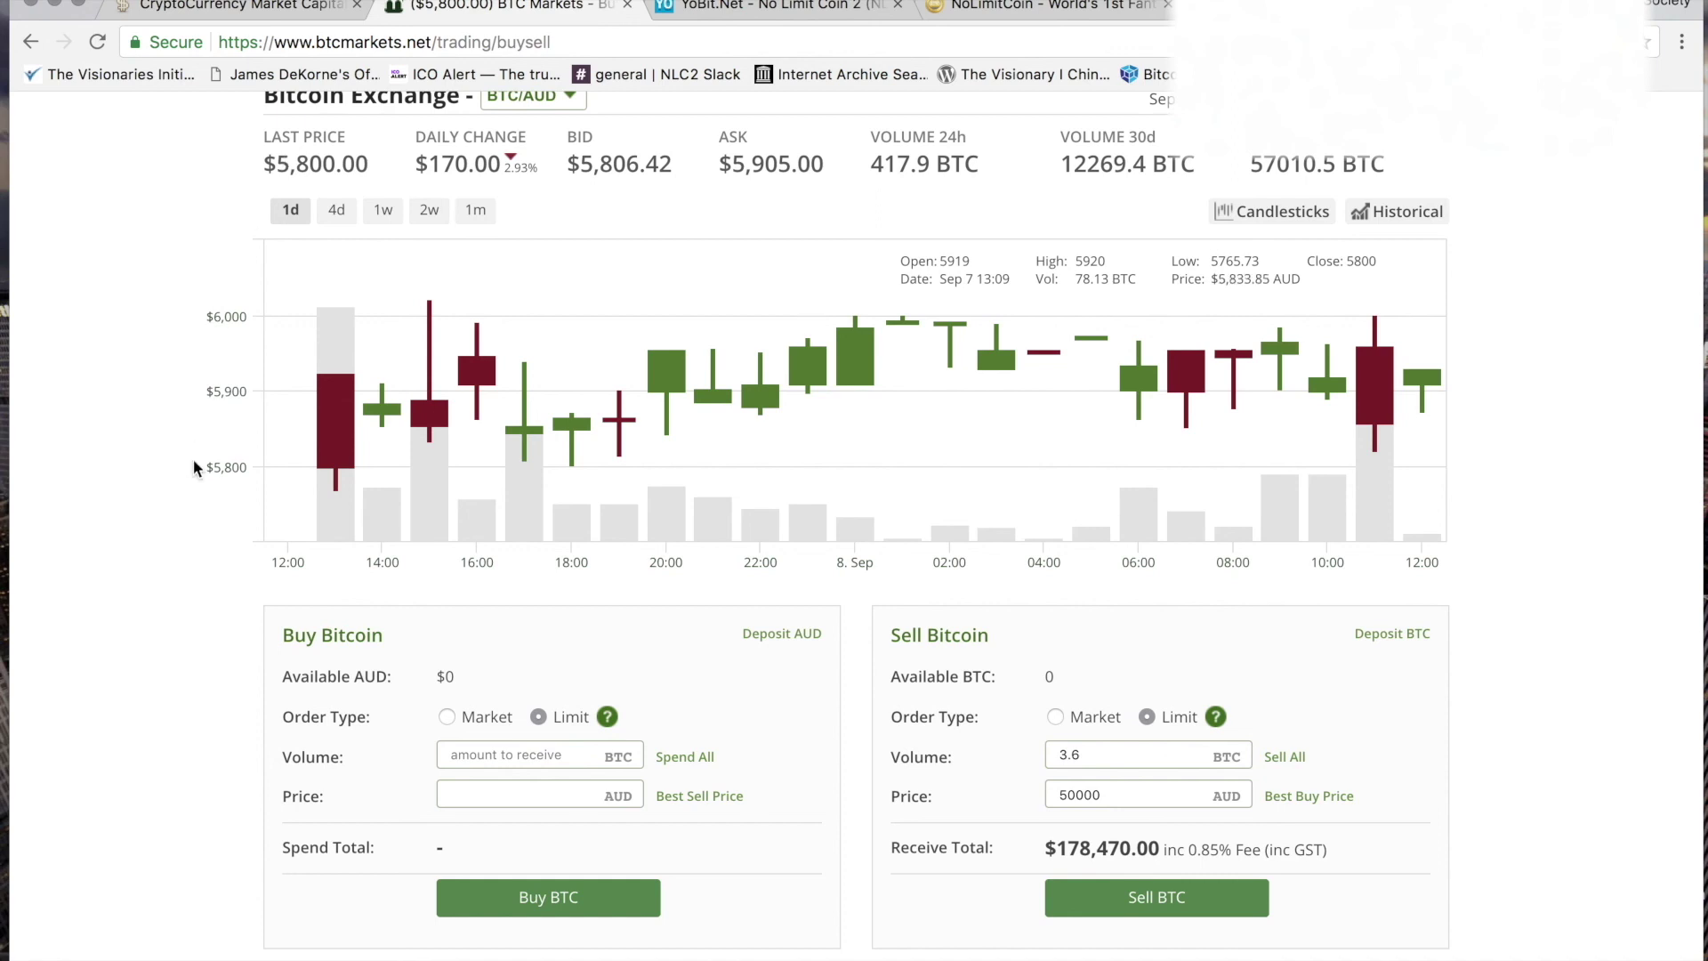
Bring up the NoLimitCoin wallet and select the Yobit entry among its receiving addresses
{"action": "mouse_move", "coordinate": [987, 950]}
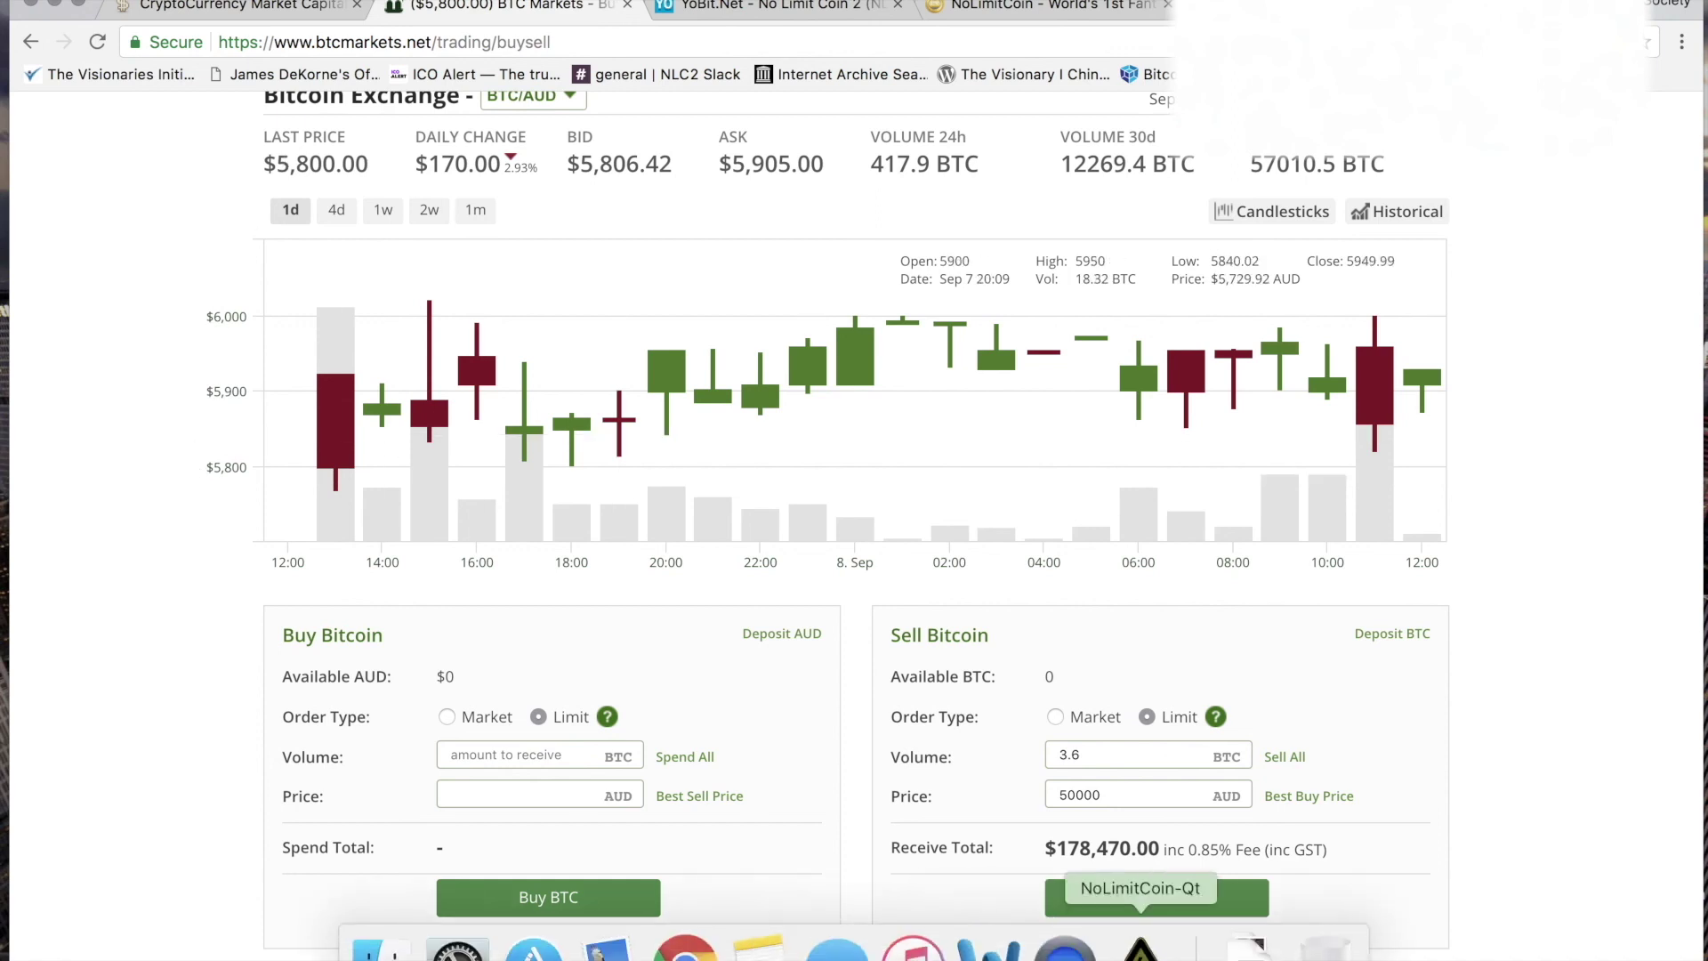
{"action": "left_click", "coordinate": [1139, 948]}
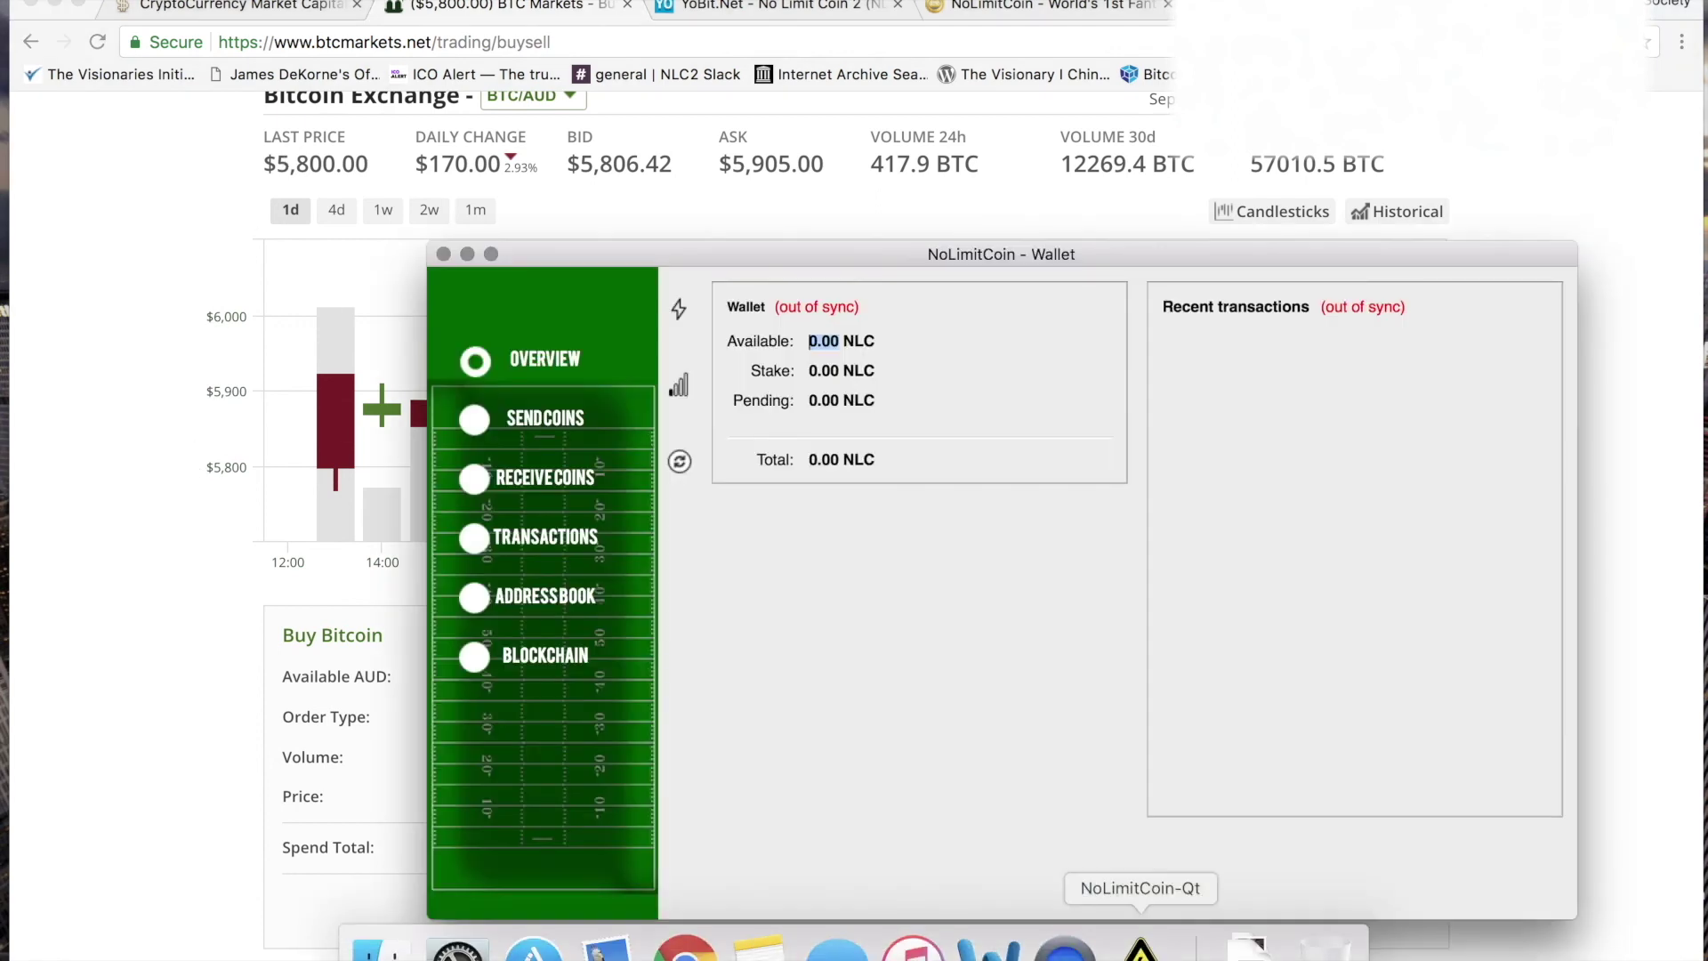
{"action": "left_click", "coordinate": [545, 480]}
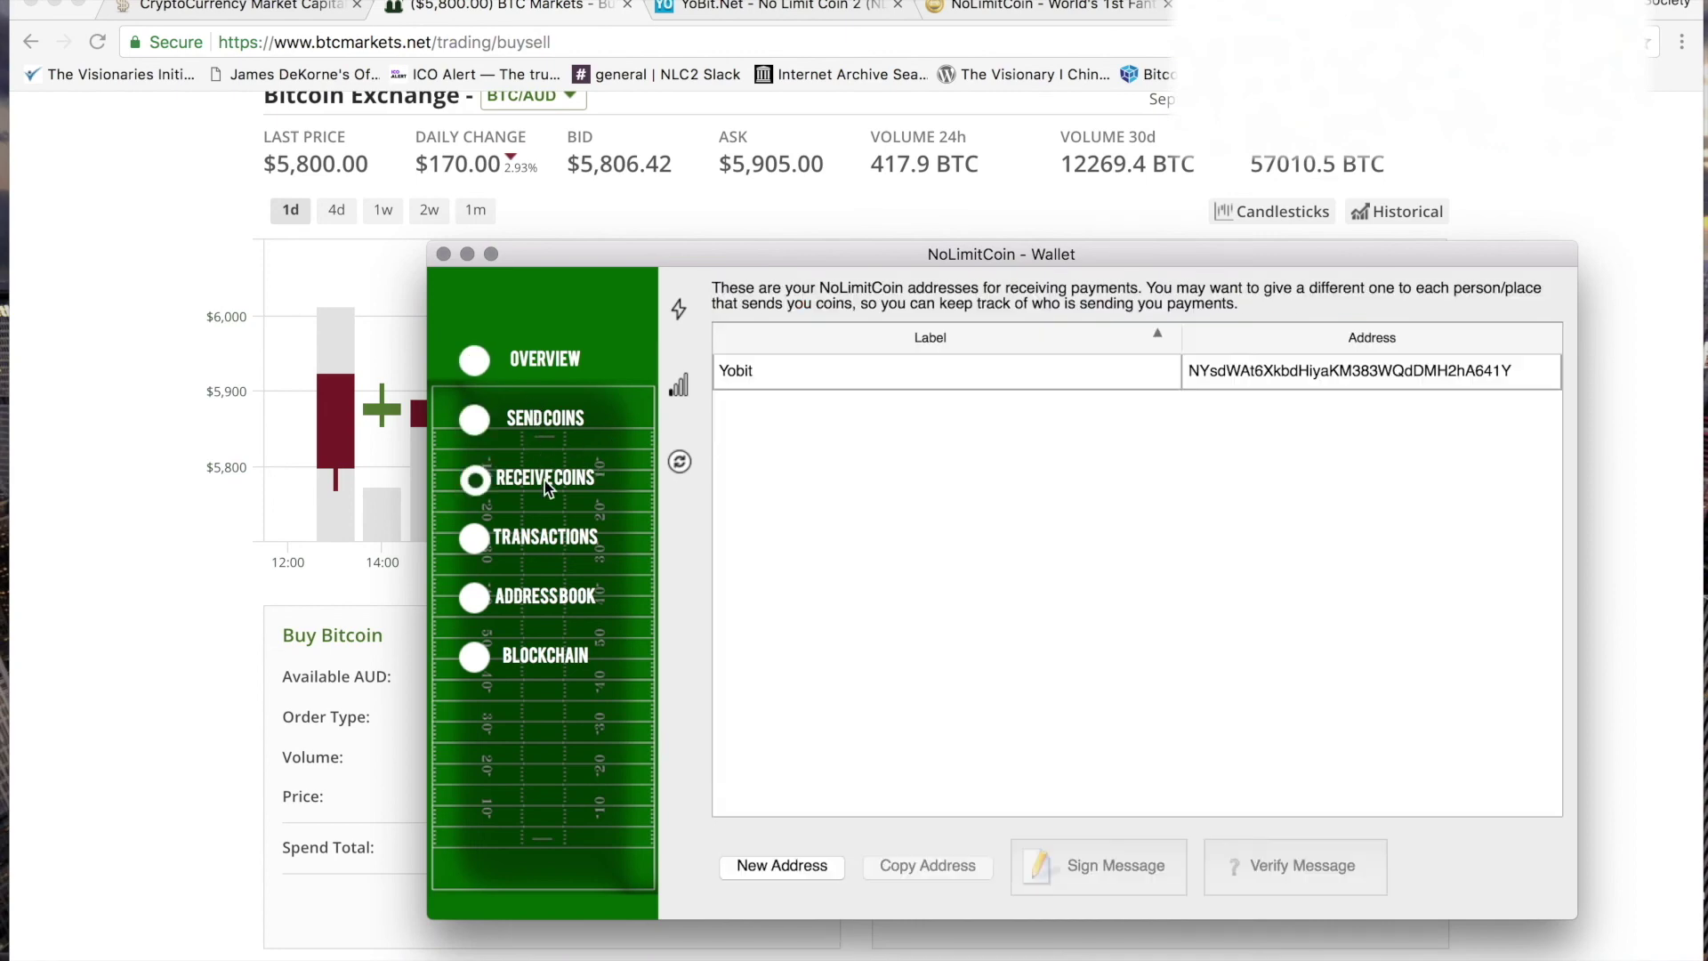
{"action": "left_click", "coordinate": [1197, 374]}
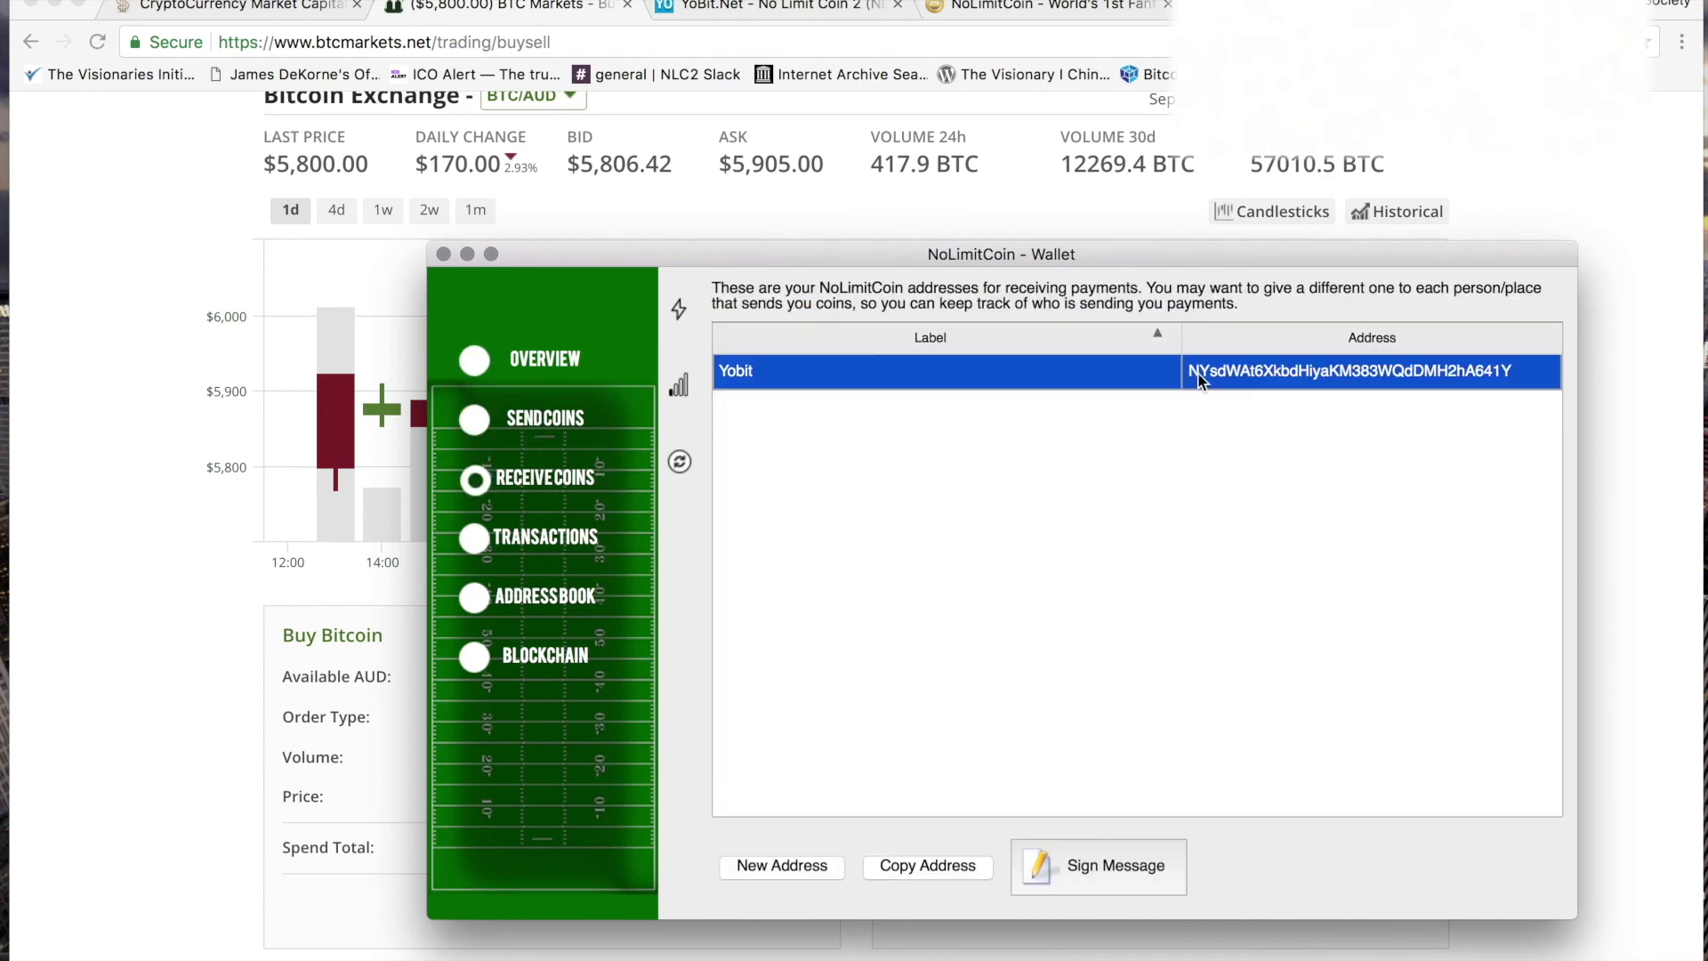
Switch to YoBit and open the BTC withdrawal form from the wallet balances
{"action": "left_click", "coordinate": [804, 5]}
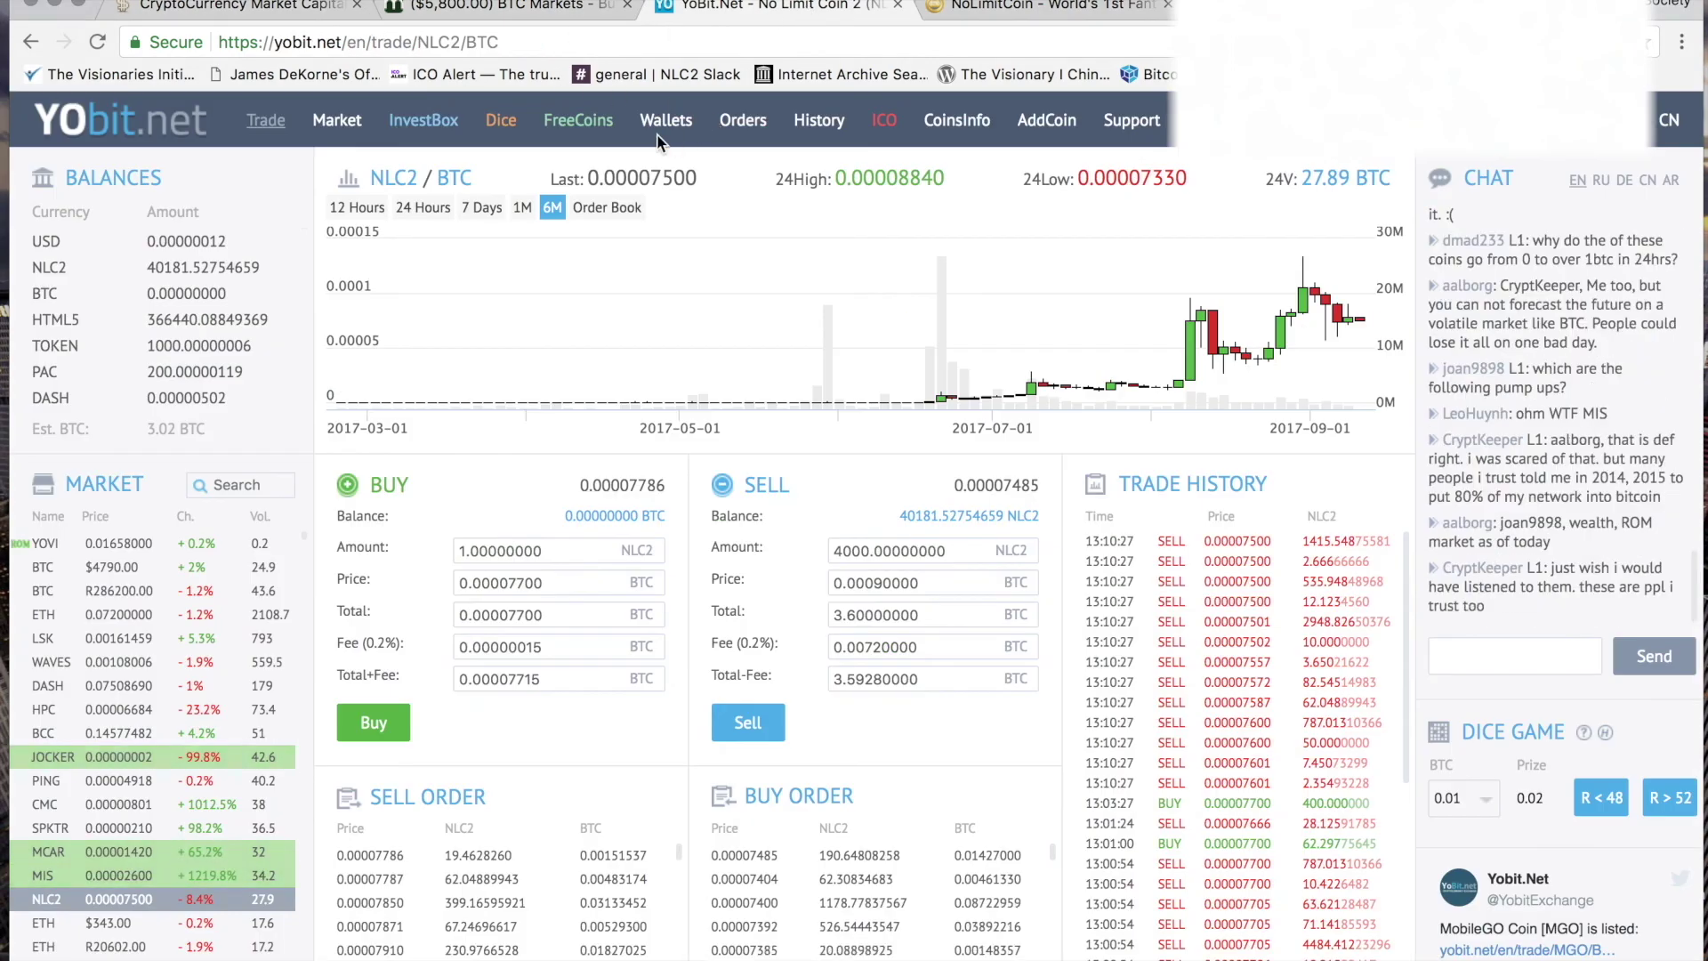
{"action": "mouse_move", "coordinate": [1033, 252]}
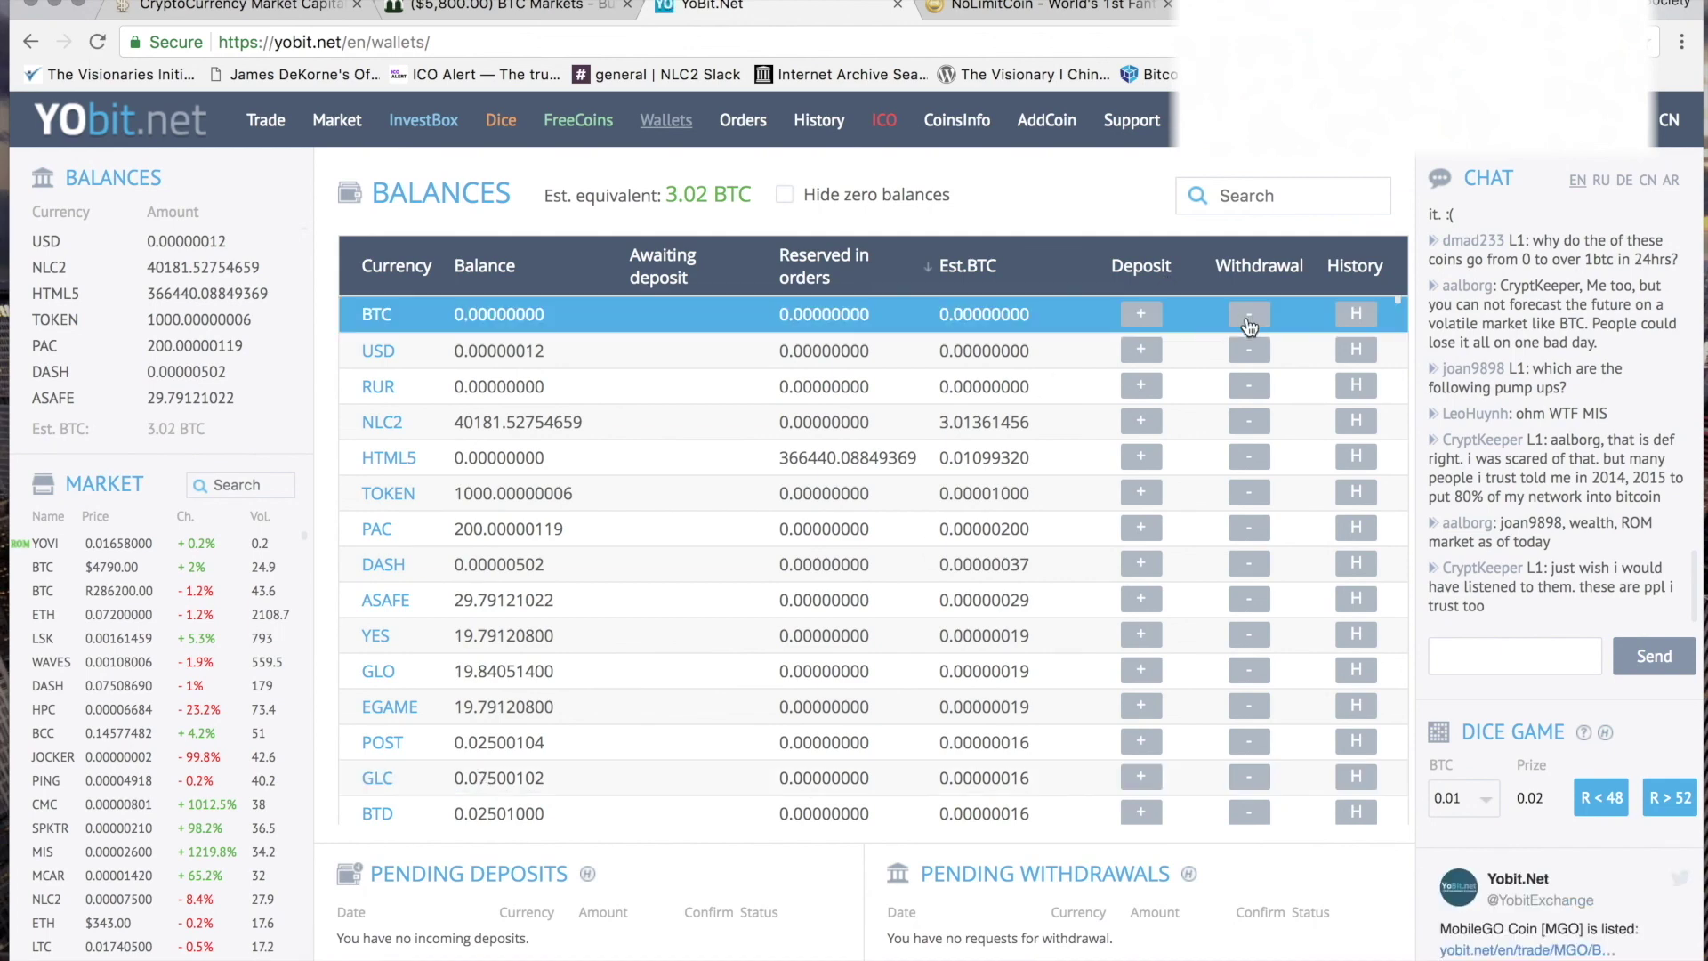
{"action": "left_click", "coordinate": [1248, 316]}
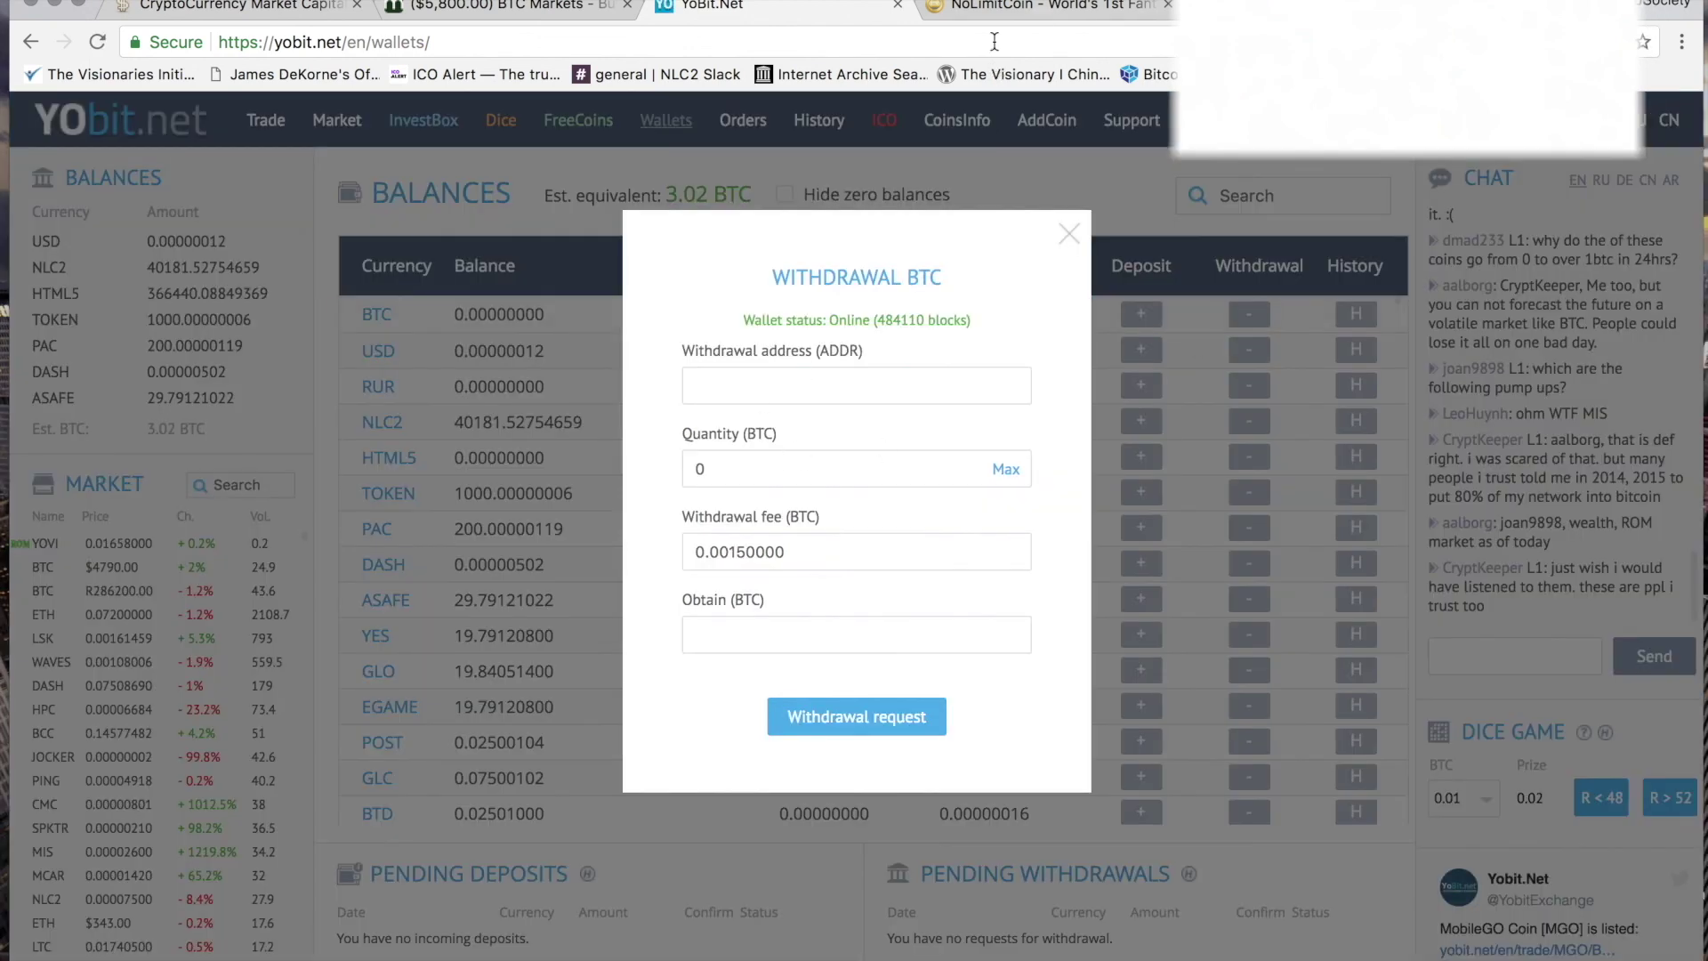
Check the NoLimitCoin wallet's receiving address, and return to YoBit to close the BTC withdrawal form
{"action": "left_click", "coordinate": [1032, 7]}
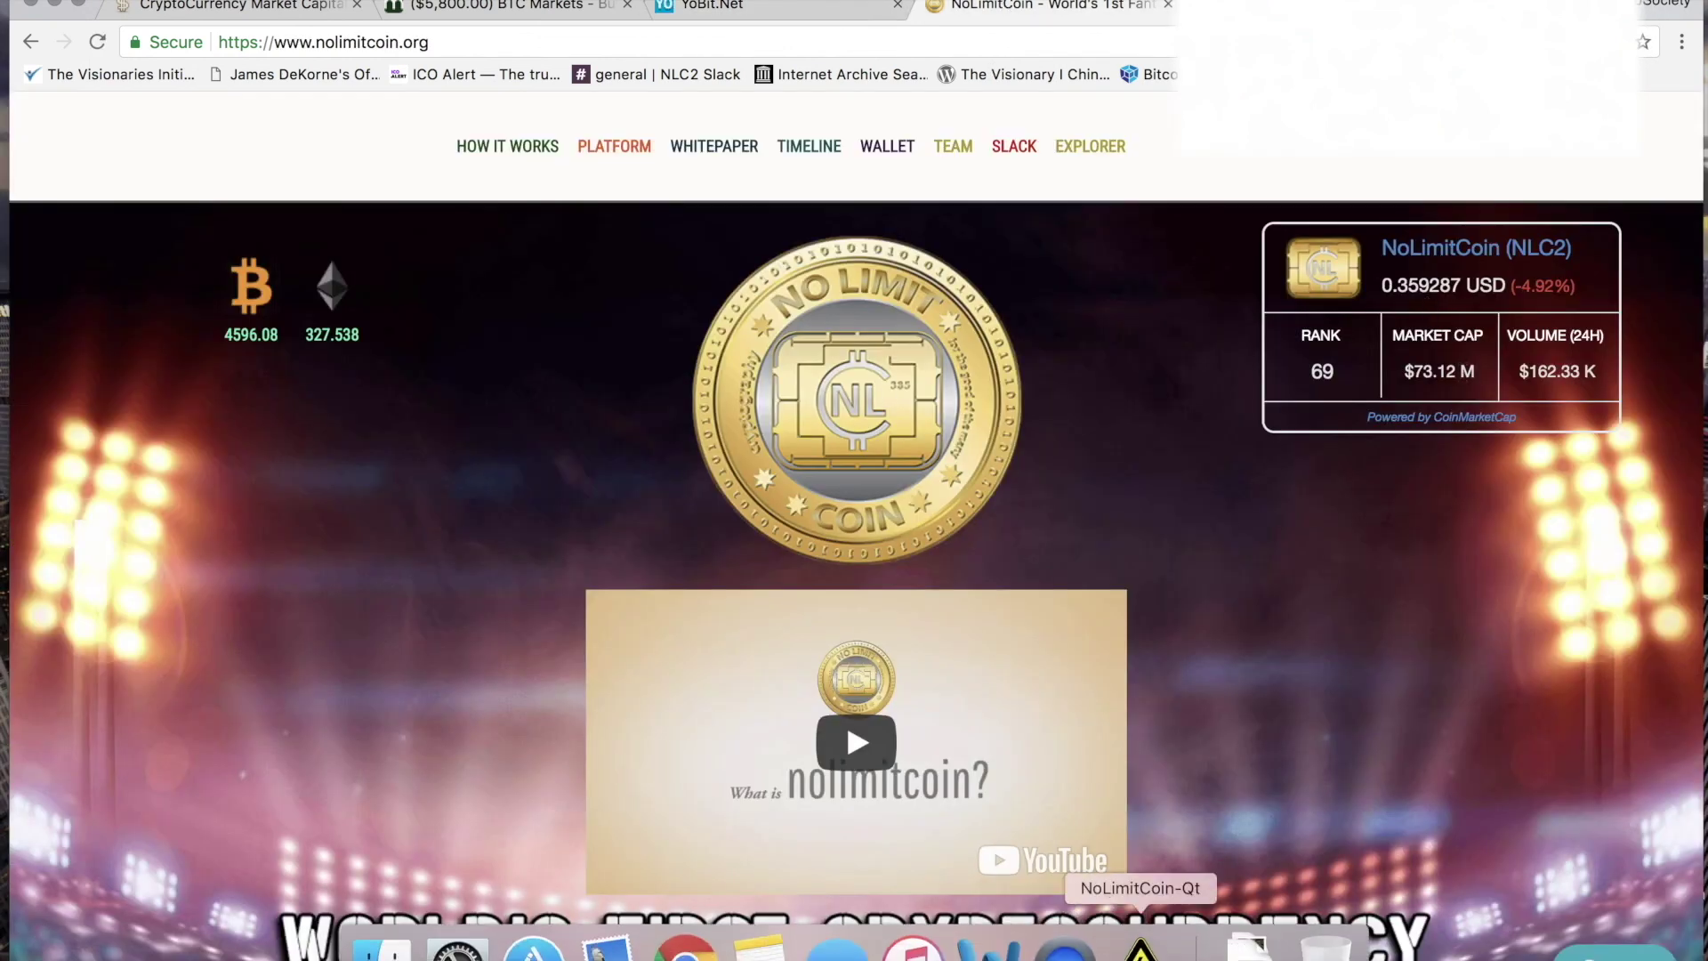
{"action": "left_click", "coordinate": [1144, 938]}
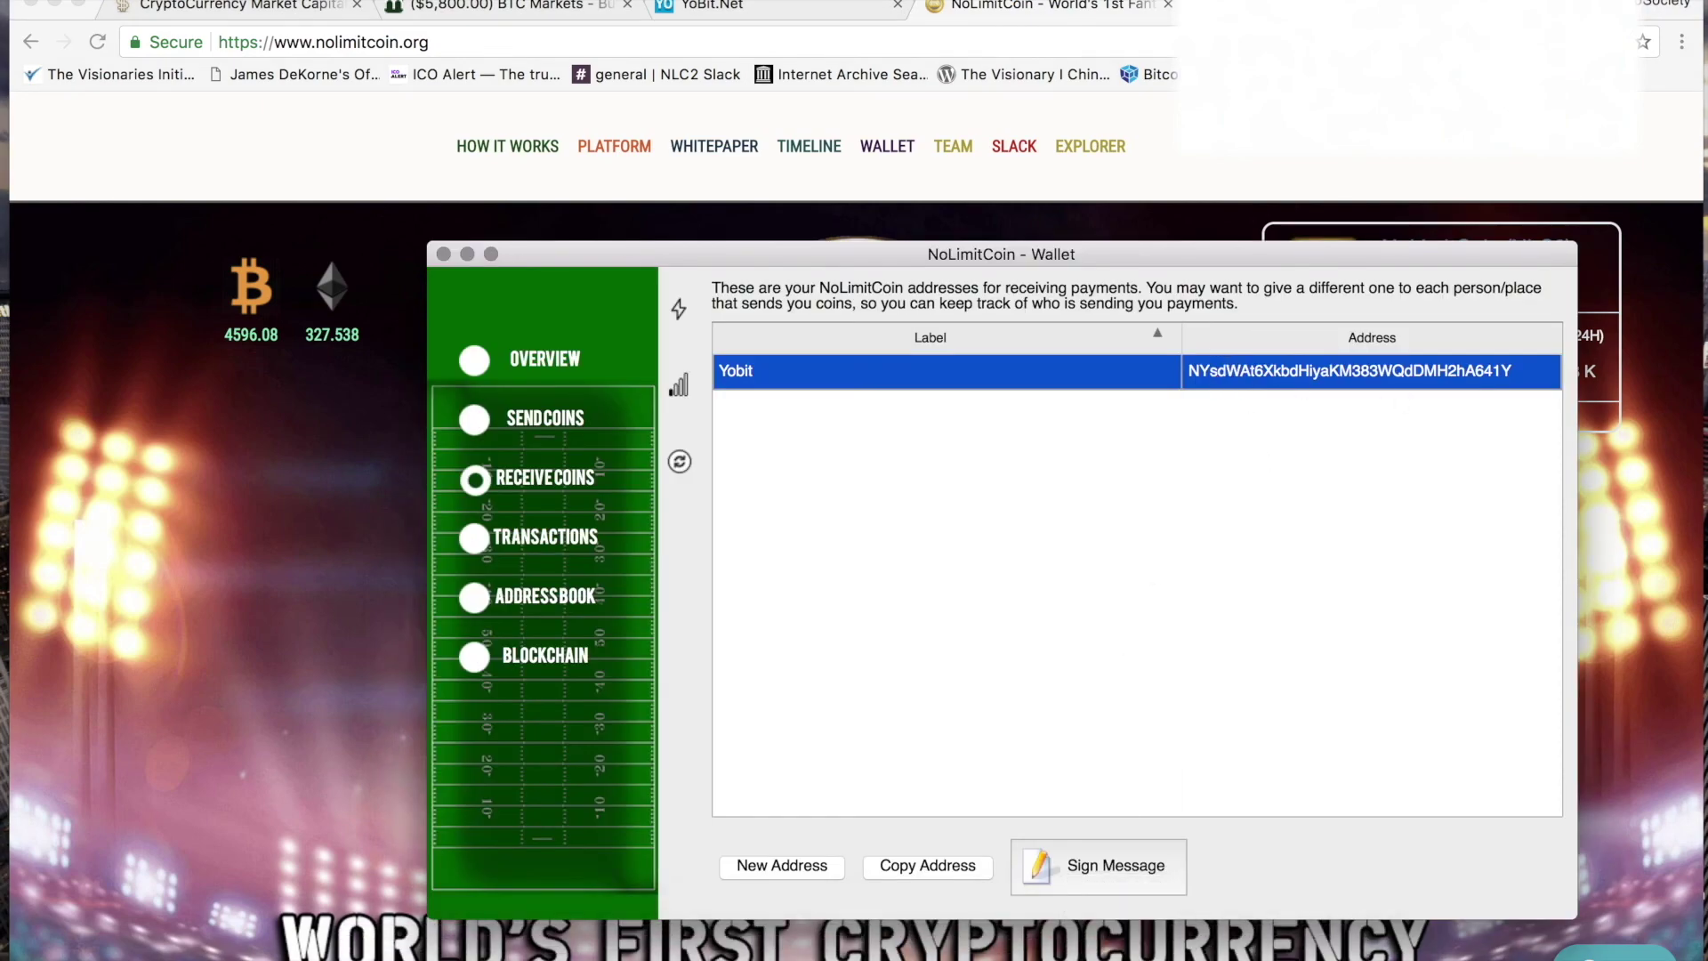
{"action": "left_click", "coordinate": [728, 11]}
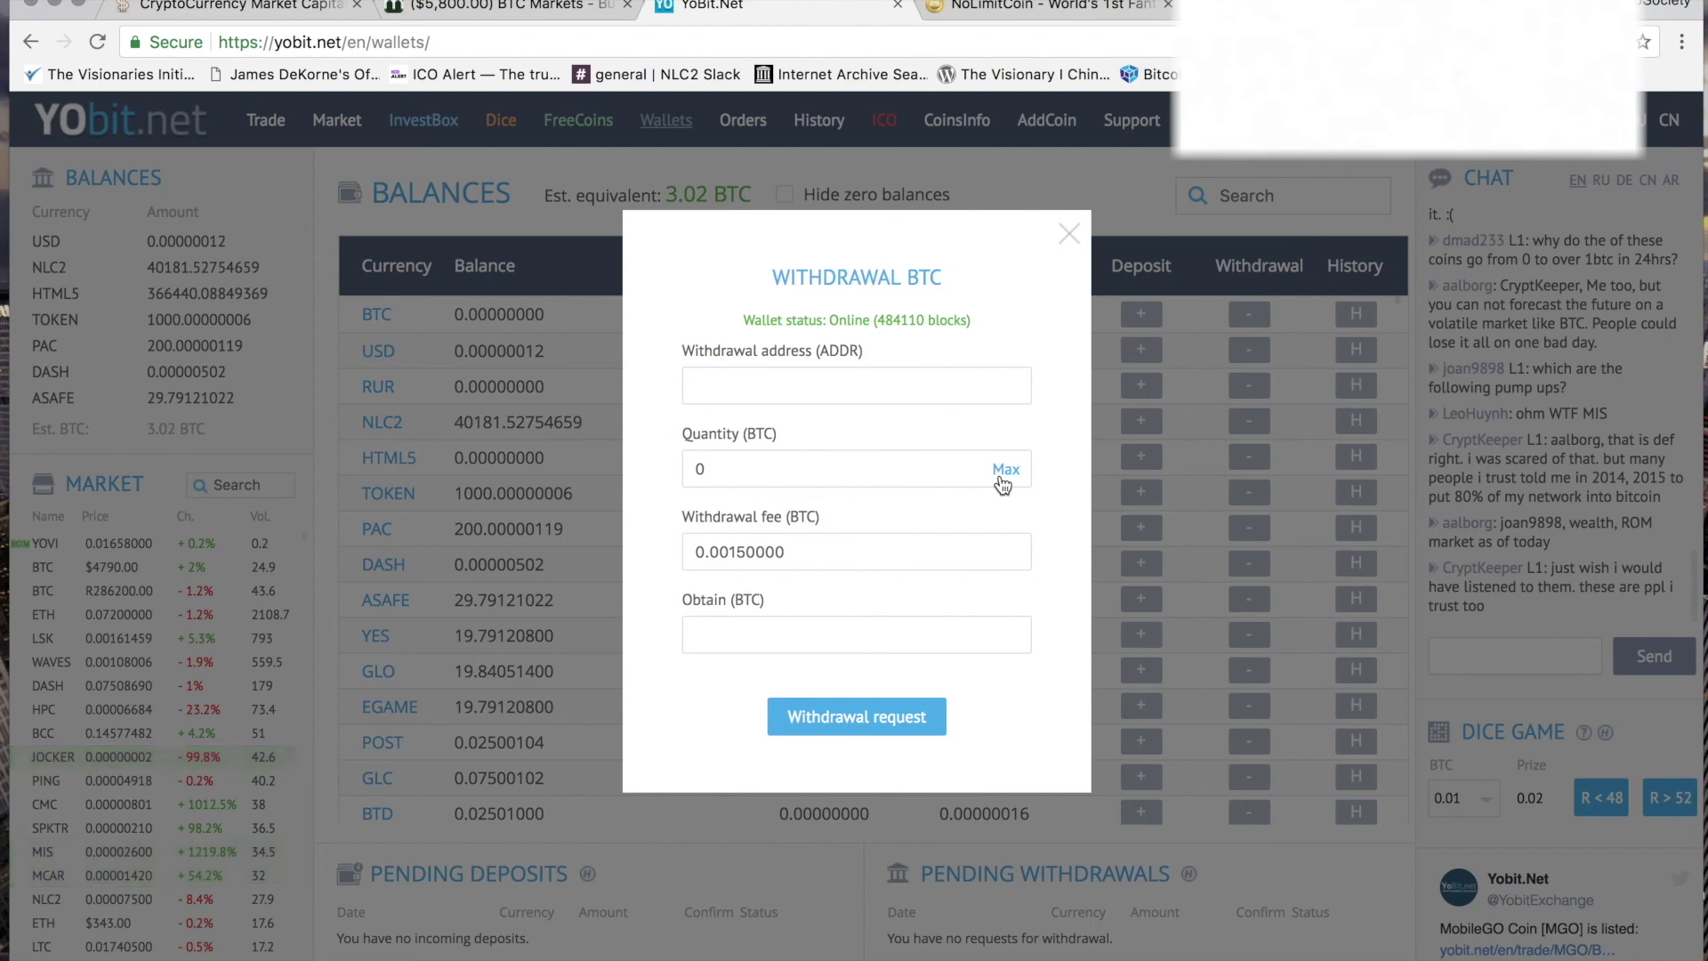
{"action": "left_click", "coordinate": [1069, 234]}
Examine the Send Coins form in the NoLimitCoin wallet, and quit NoLimitCoin-Qt
{"action": "left_click", "coordinate": [1063, 947]}
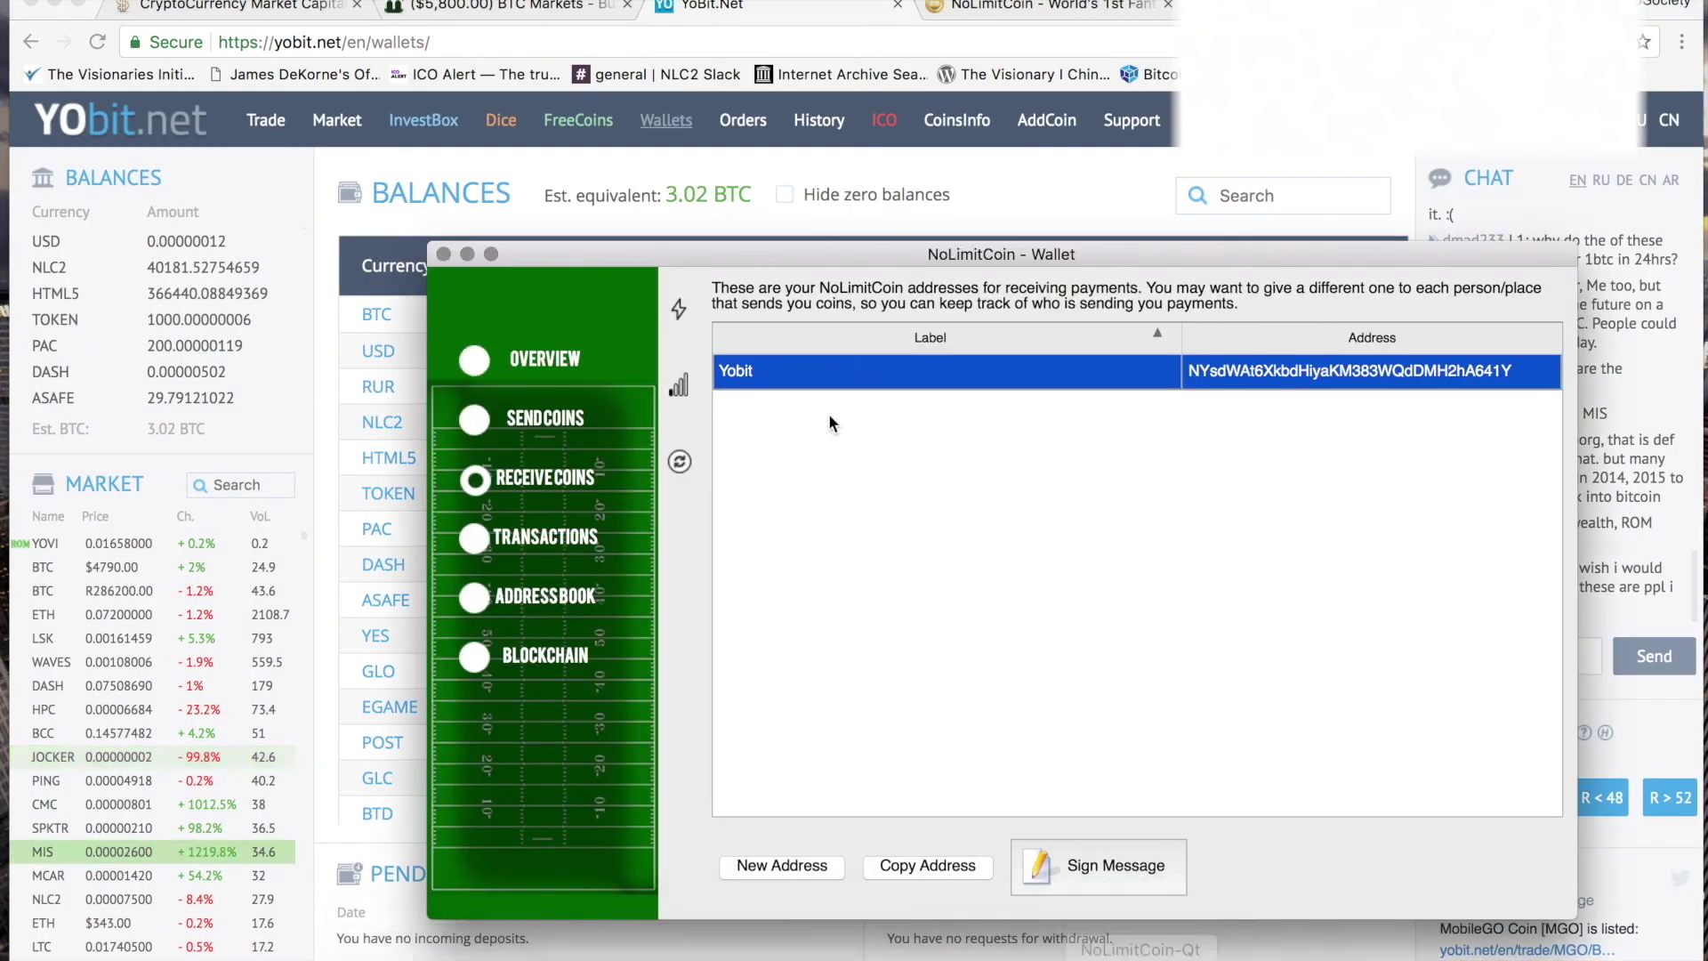
{"action": "left_click", "coordinate": [546, 425]}
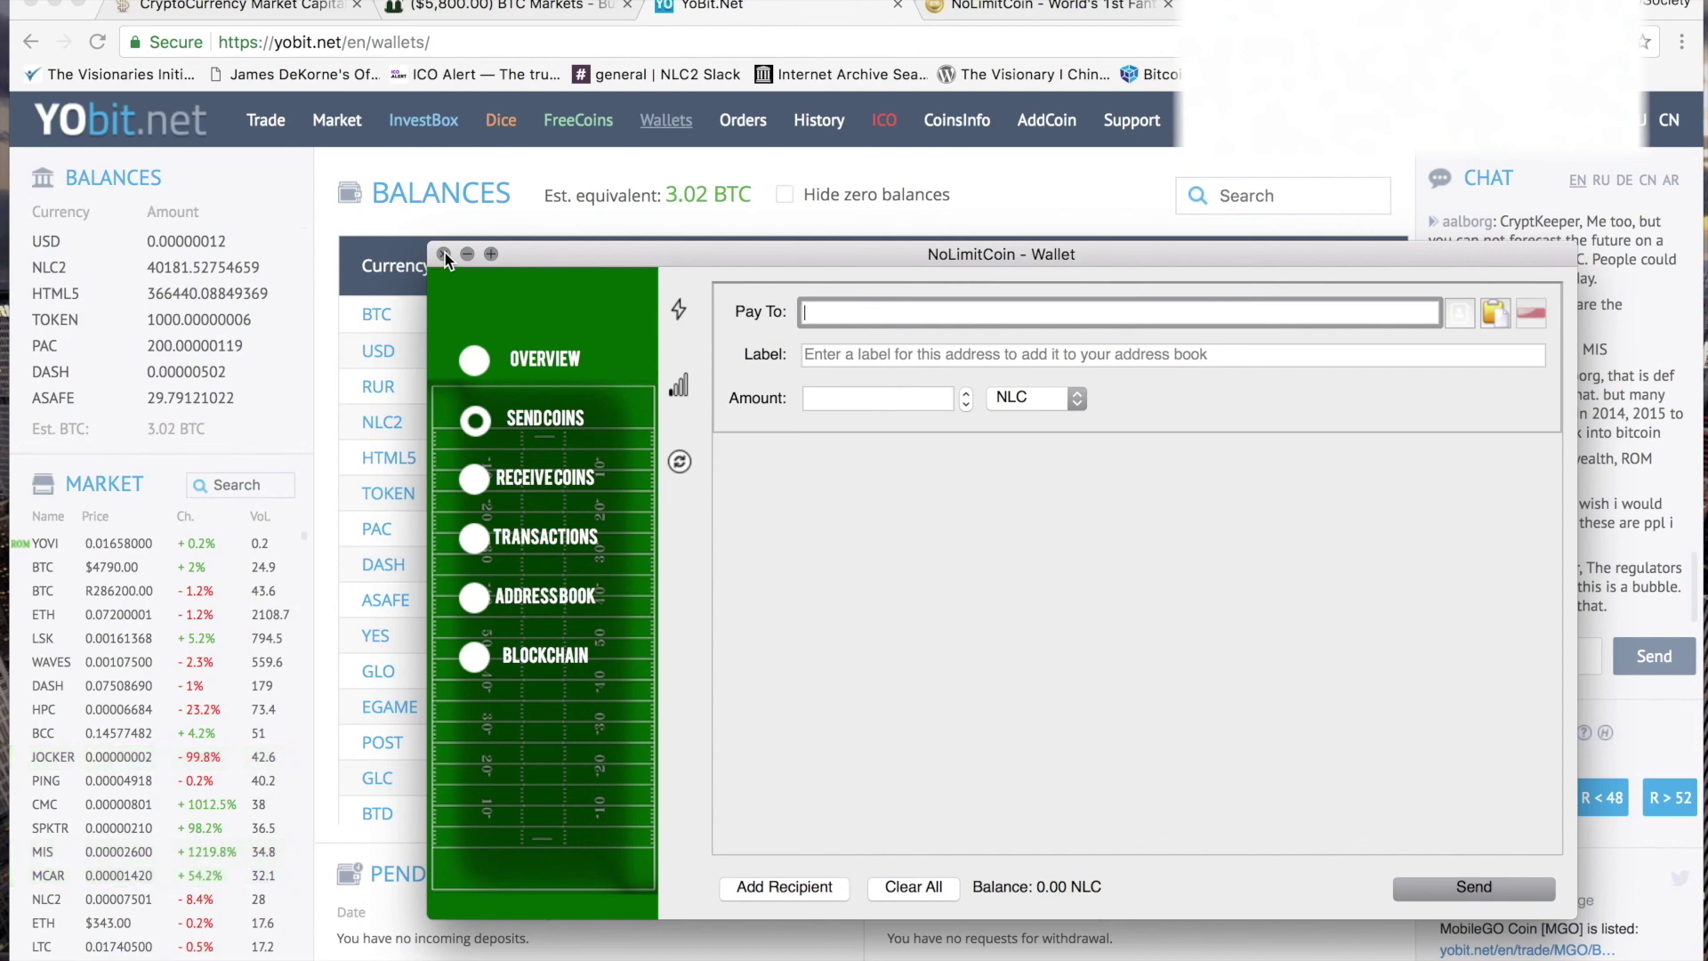
{"action": "left_click", "coordinate": [444, 254]}
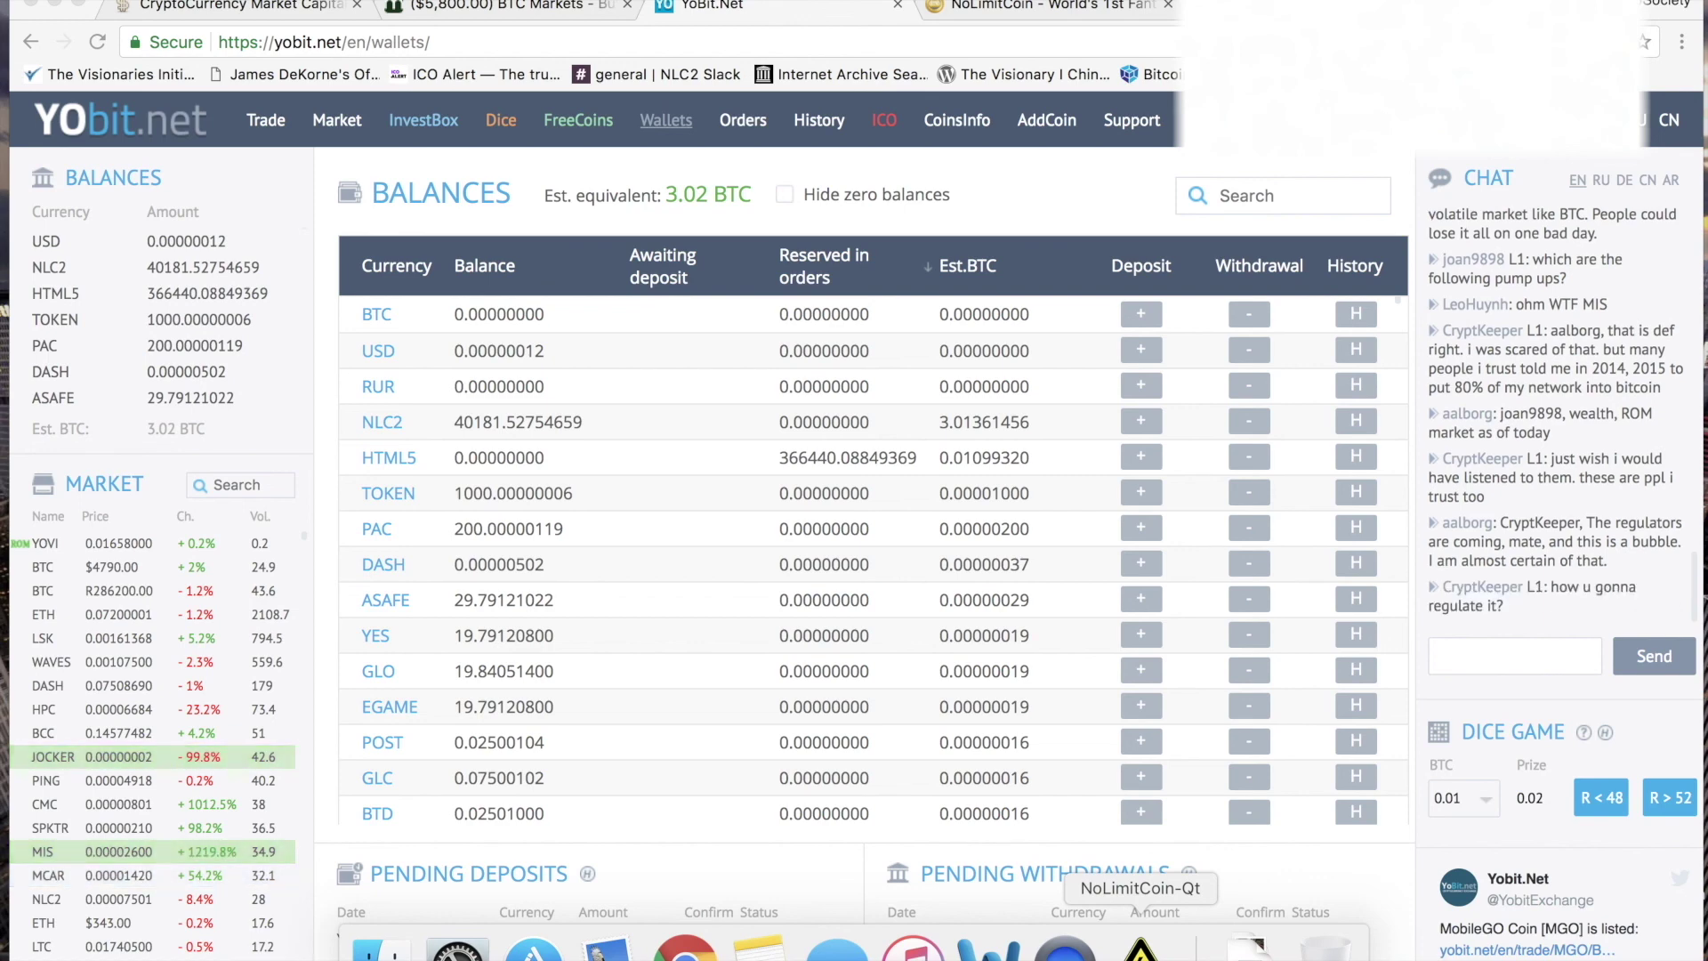
{"action": "right_click", "coordinate": [1141, 948]}
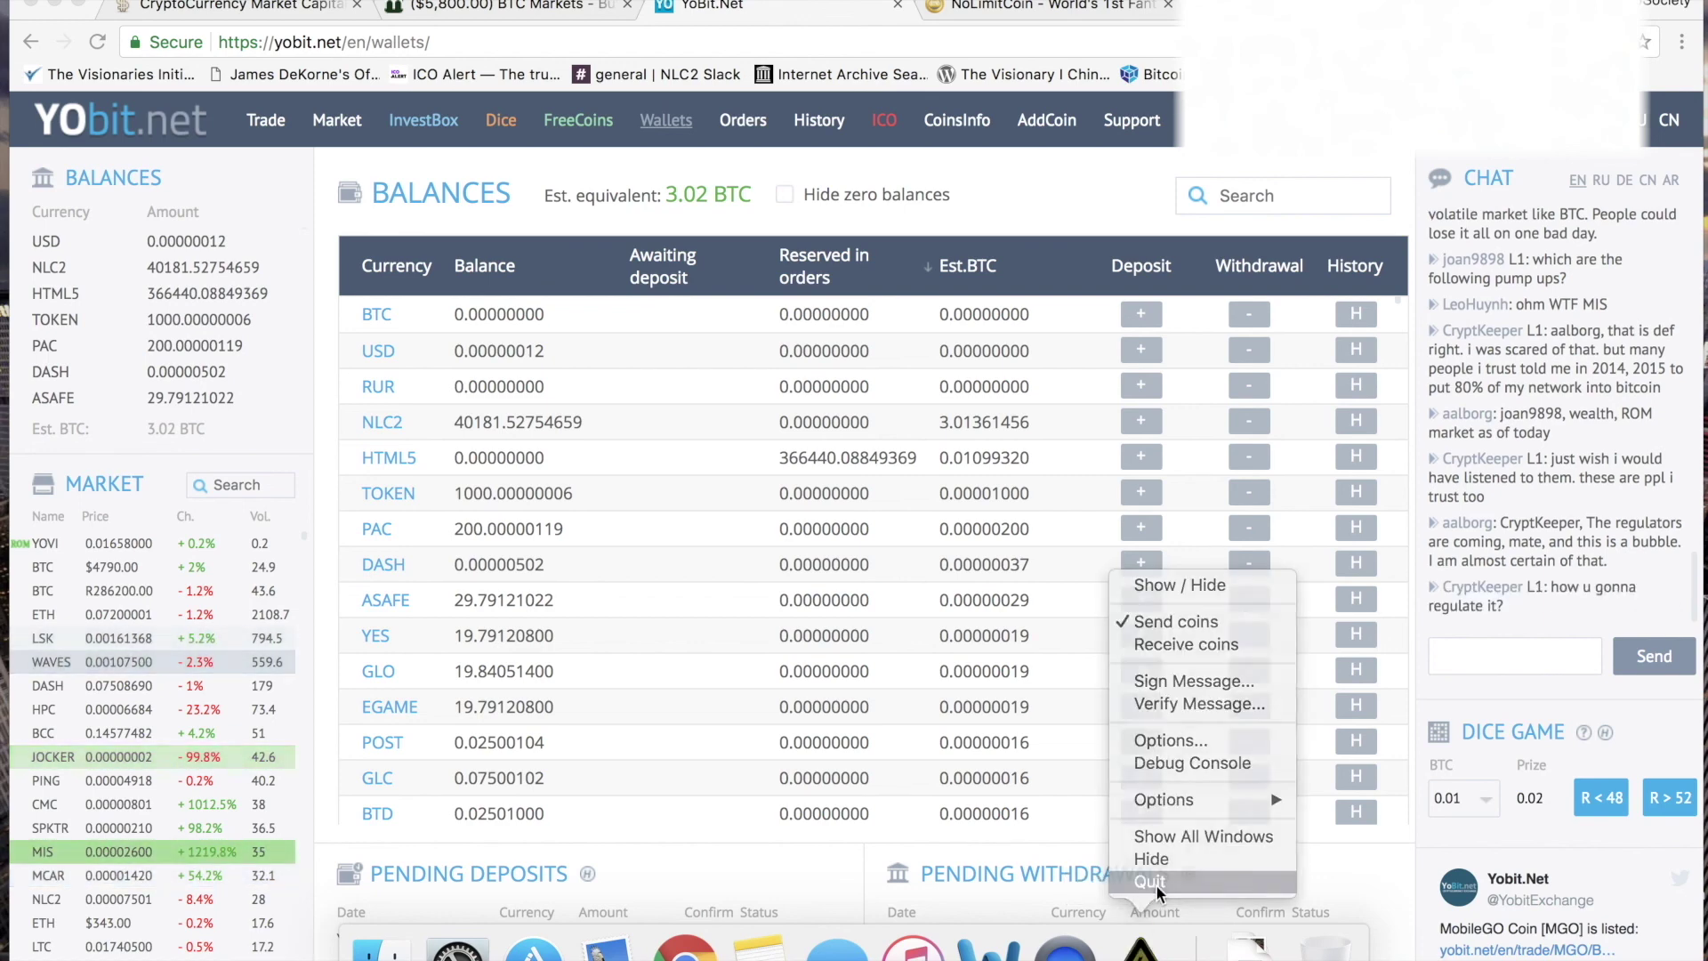
{"action": "left_click", "coordinate": [1155, 884]}
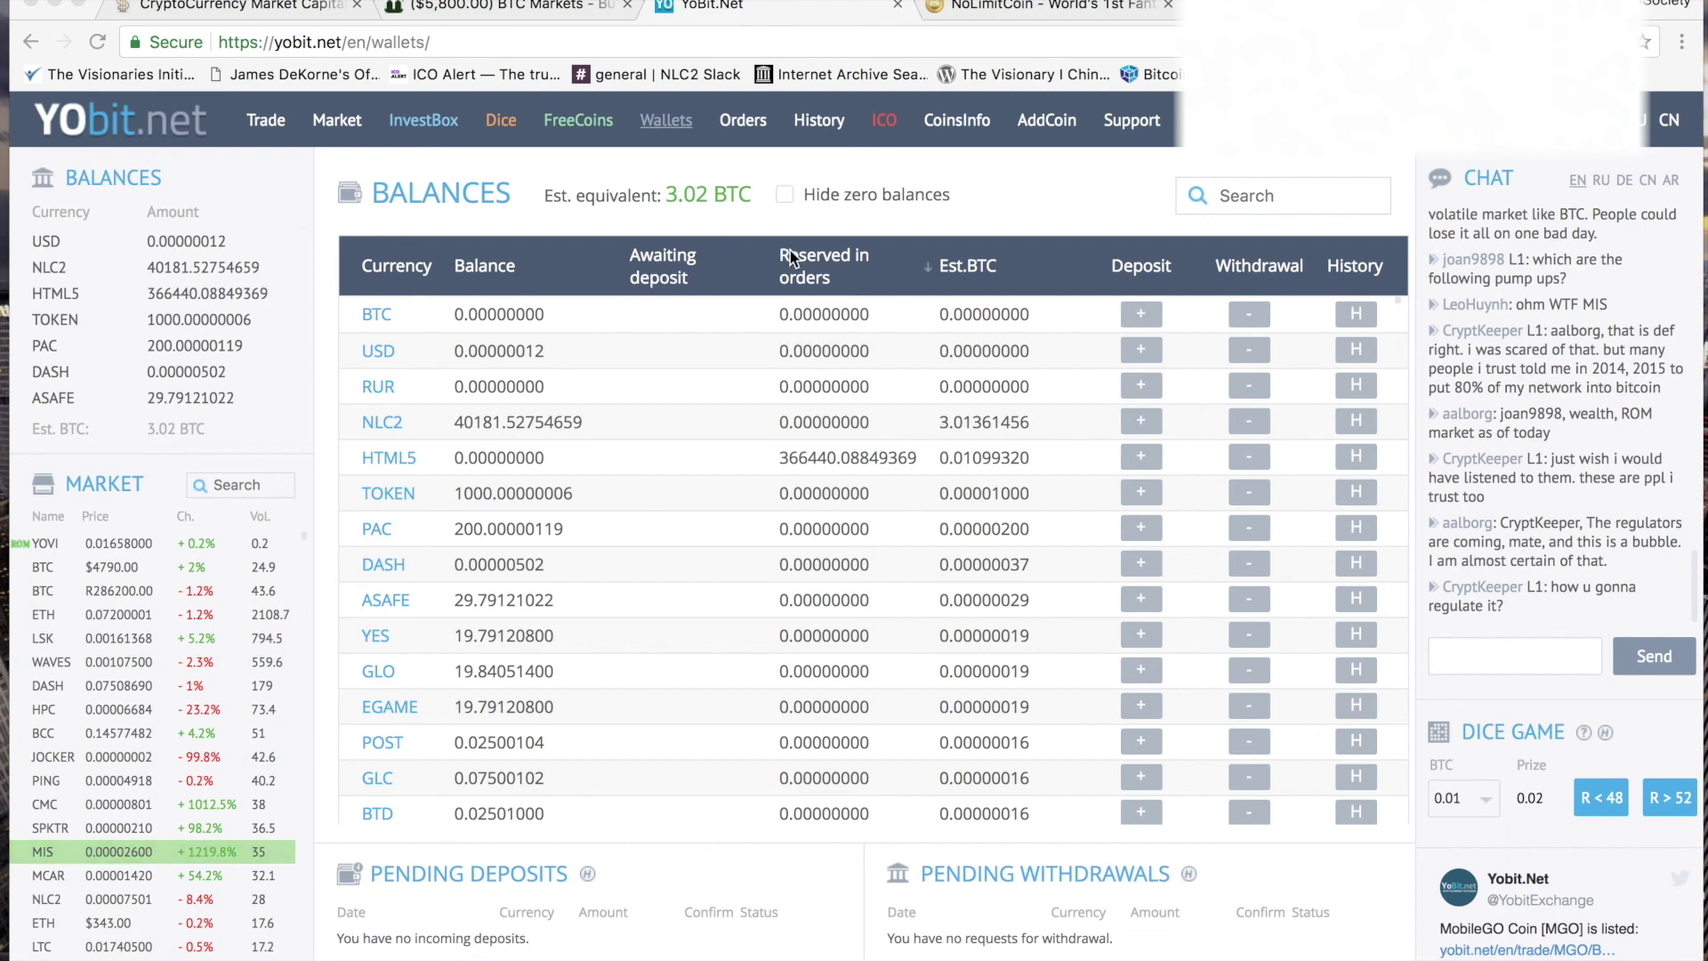
Return to BTC Markets and view the BTC/AUD market figures above the price chart on the Buy / Sell page
{"action": "left_click", "coordinate": [568, 5]}
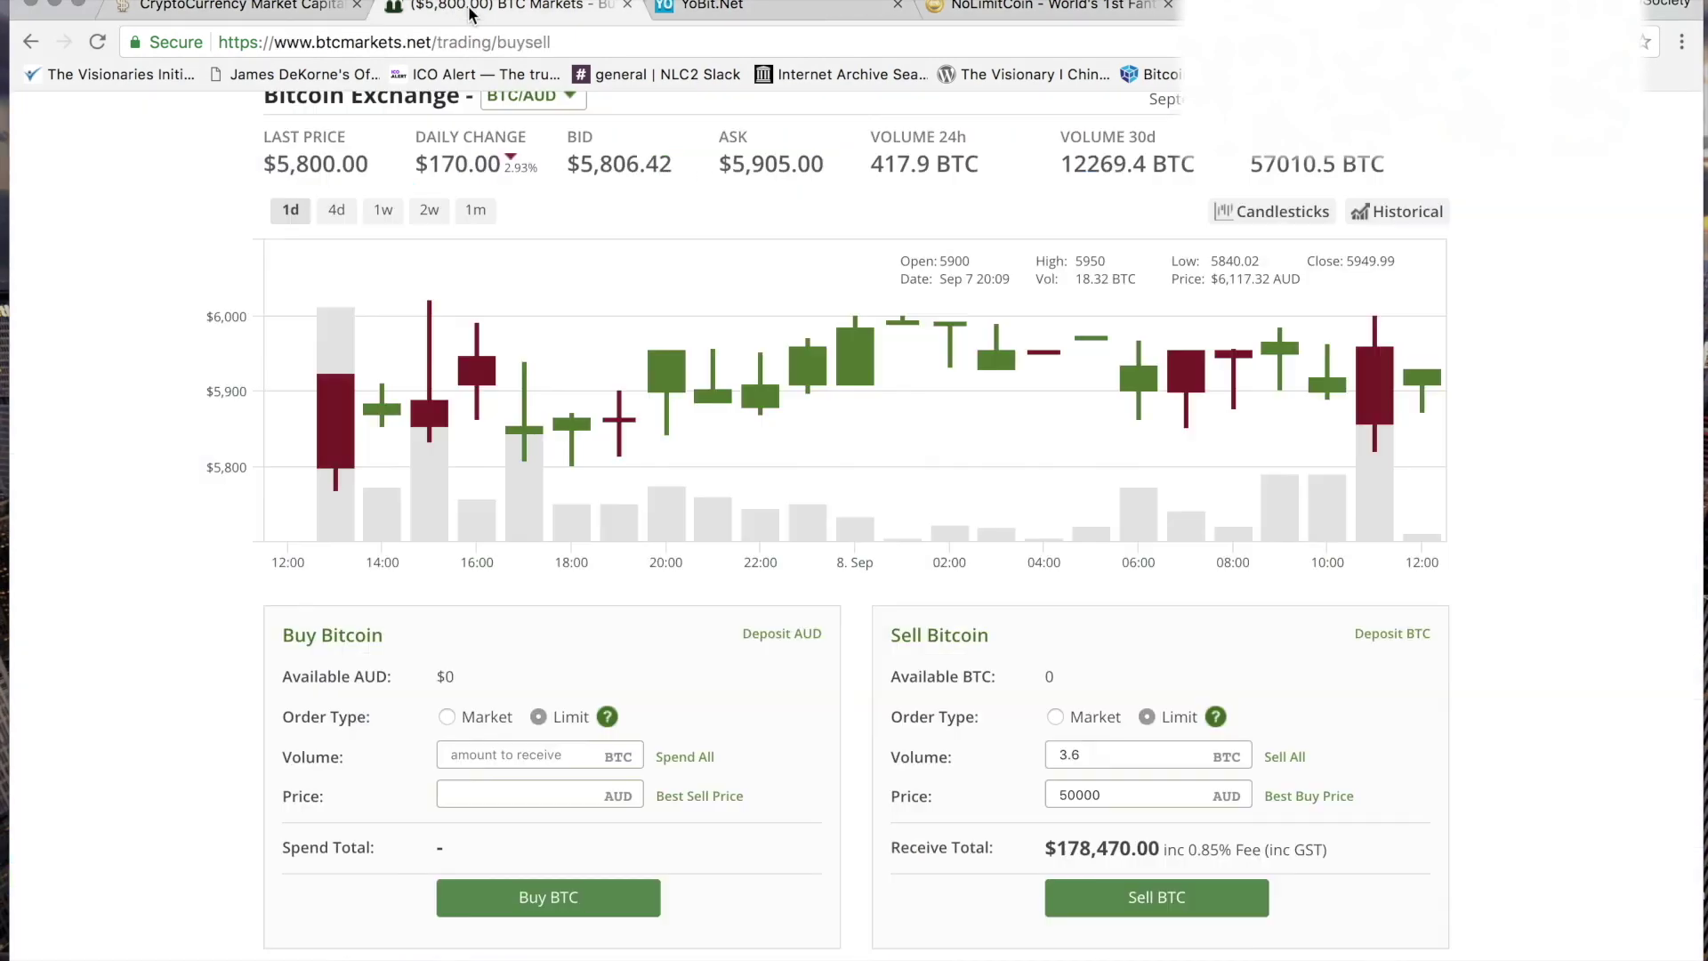
{"action": "scroll", "coordinate": [383, 379], "scroll_direction": "down", "scroll_amount": 1}
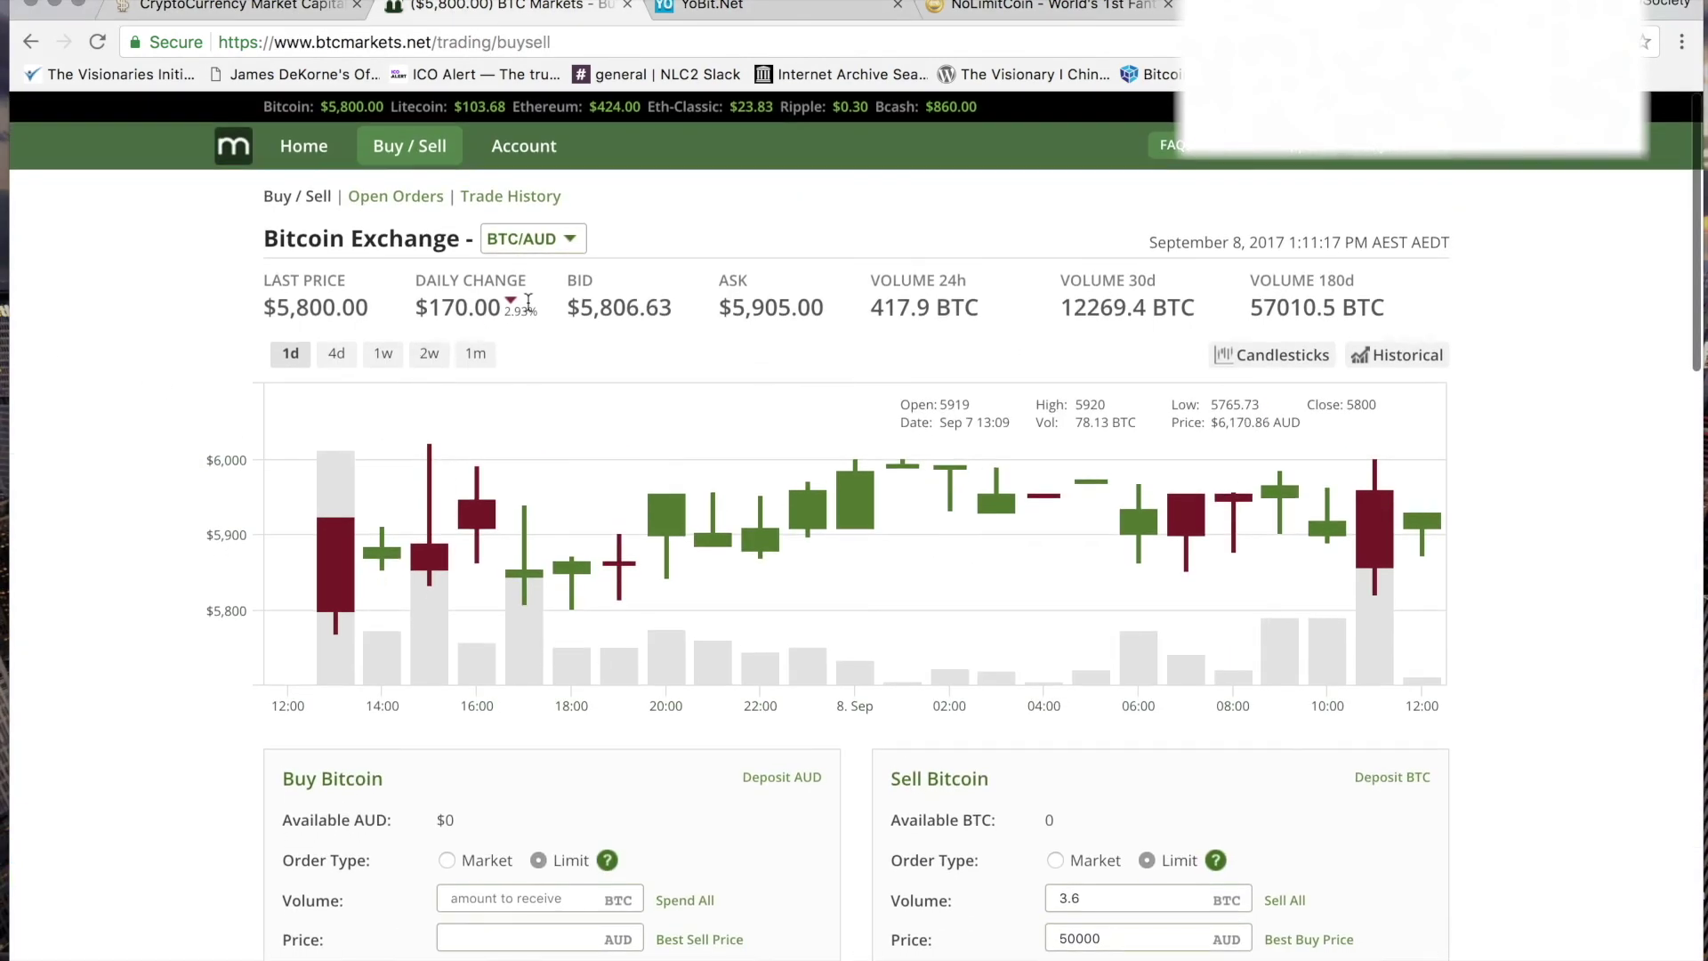